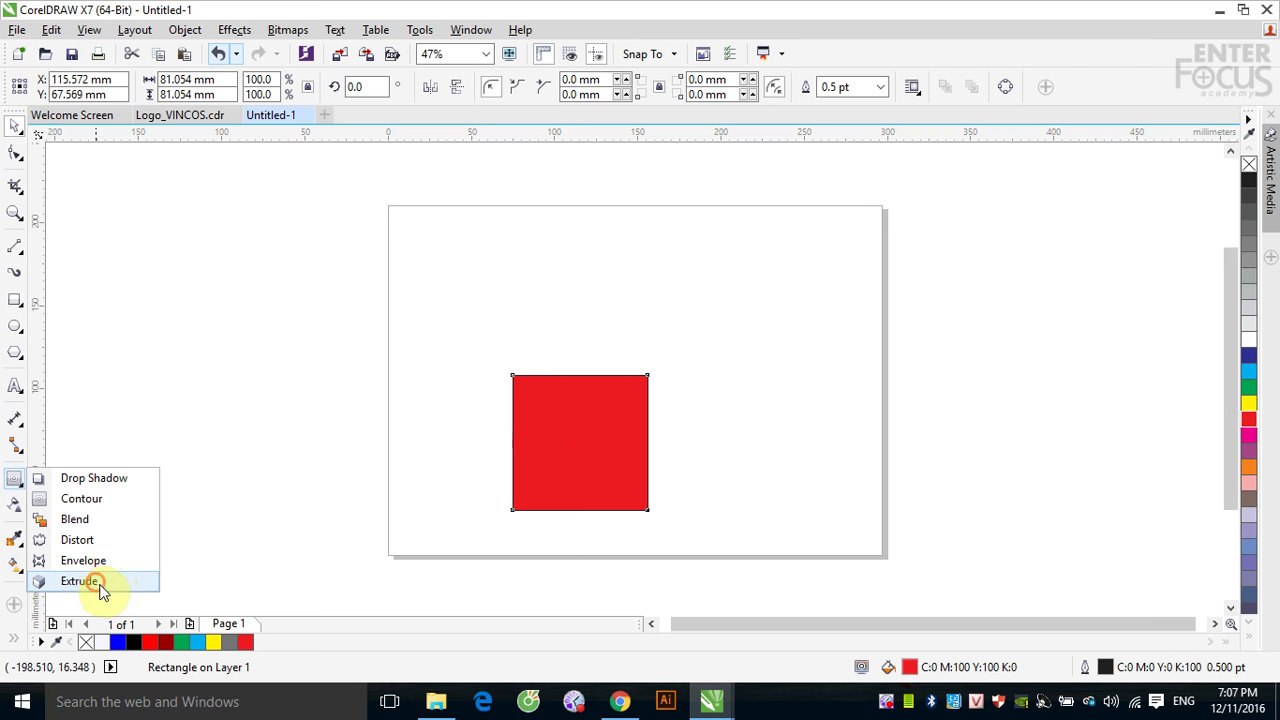
- Activate the Extrude tool and apply the Extrude Top Left, Extrude Top and Extrude Top Right presets in turn to the red square
left_click(97, 584)
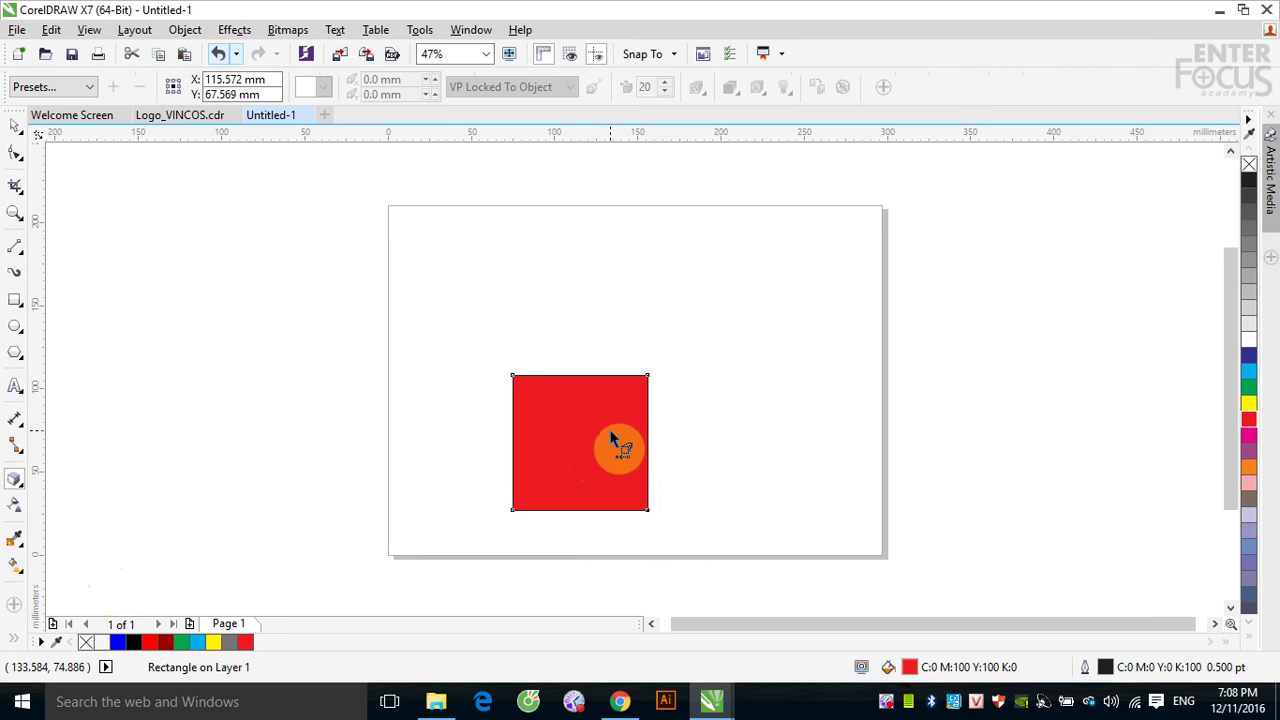
left_click(93, 87)
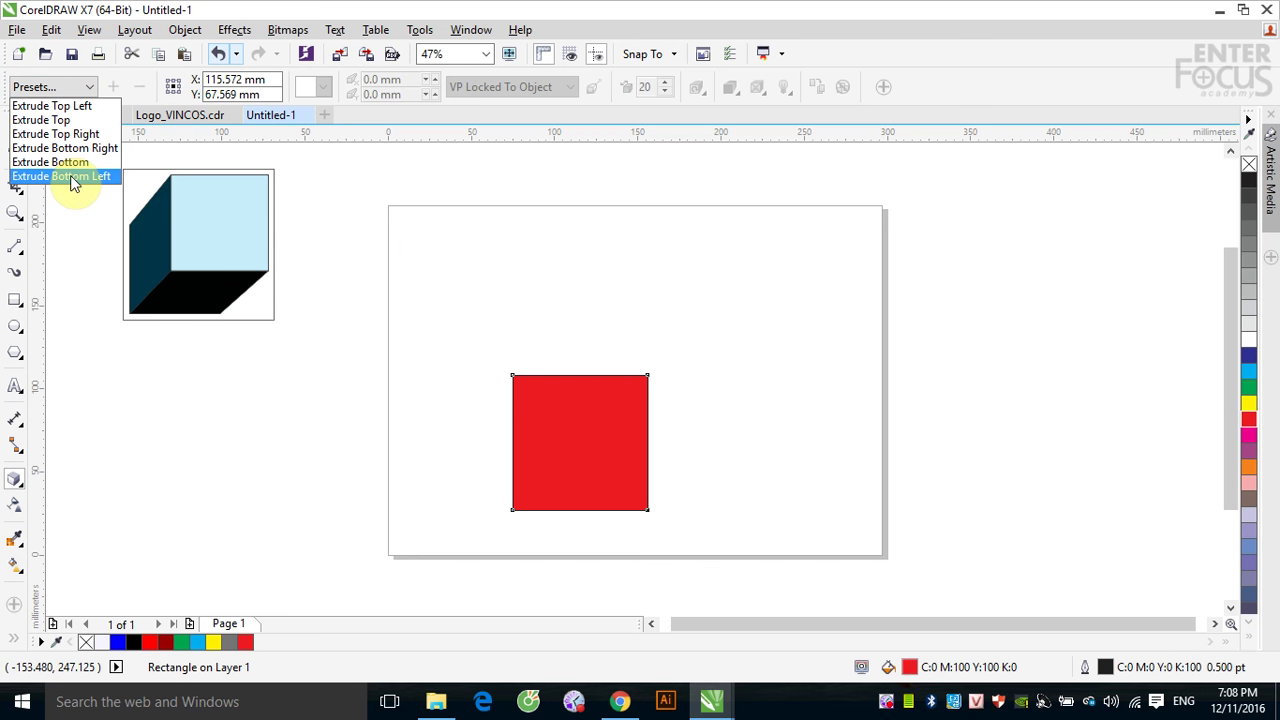
left_click(70, 106)
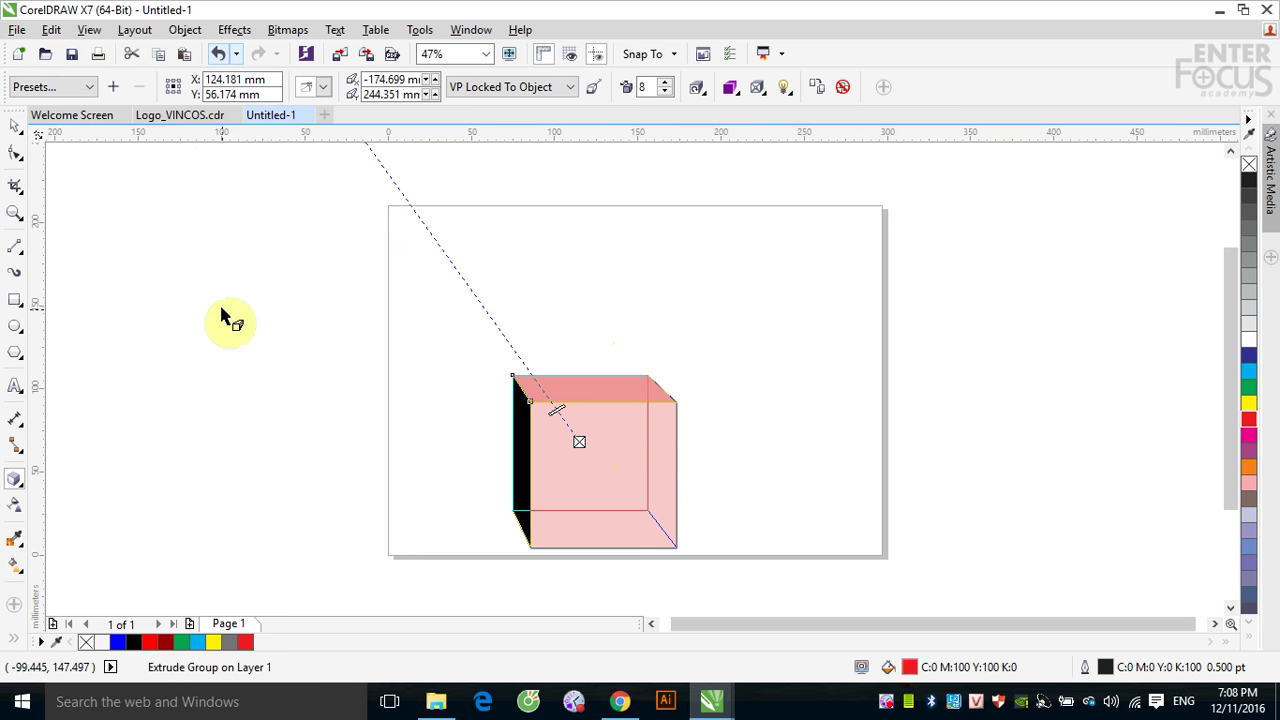
left_click(90, 88)
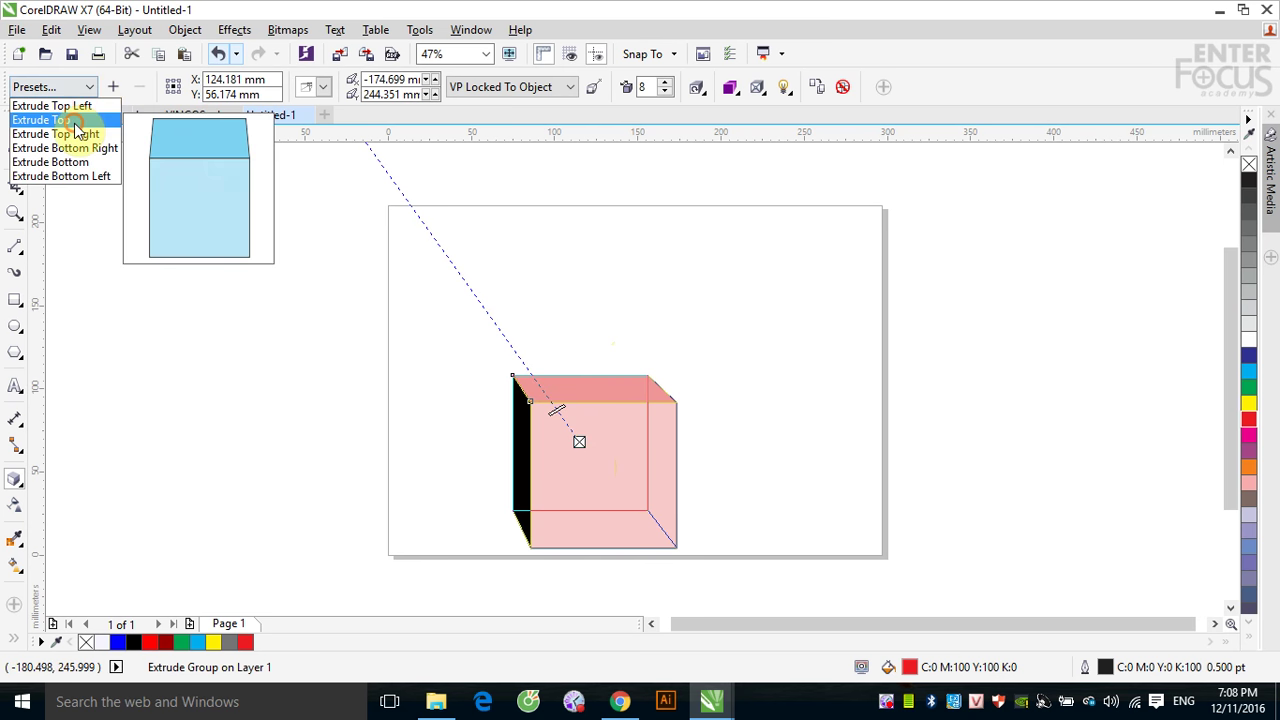
left_click(80, 130)
left_click(97, 85)
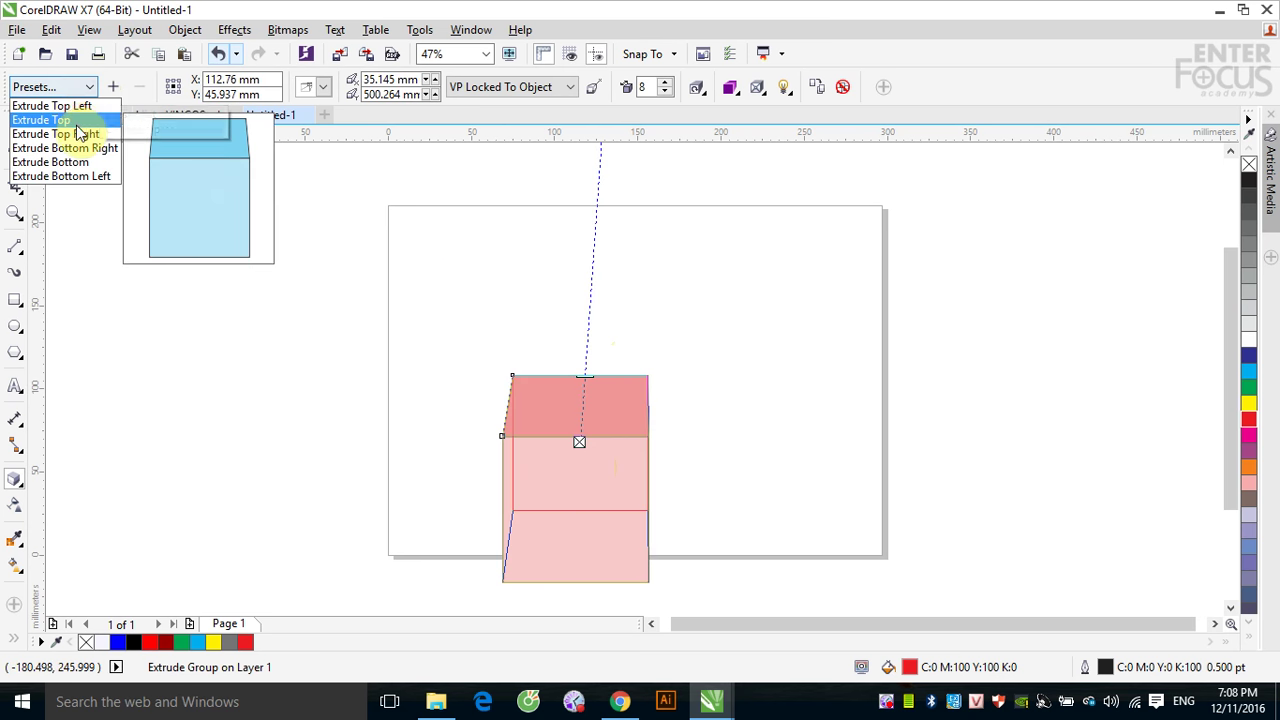
left_click(82, 134)
- Apply the Extrude Bottom Right, Extrude Bottom and Extrude Bottom Left presets in turn to the red square, and clear the extrusion
left_click(87, 87)
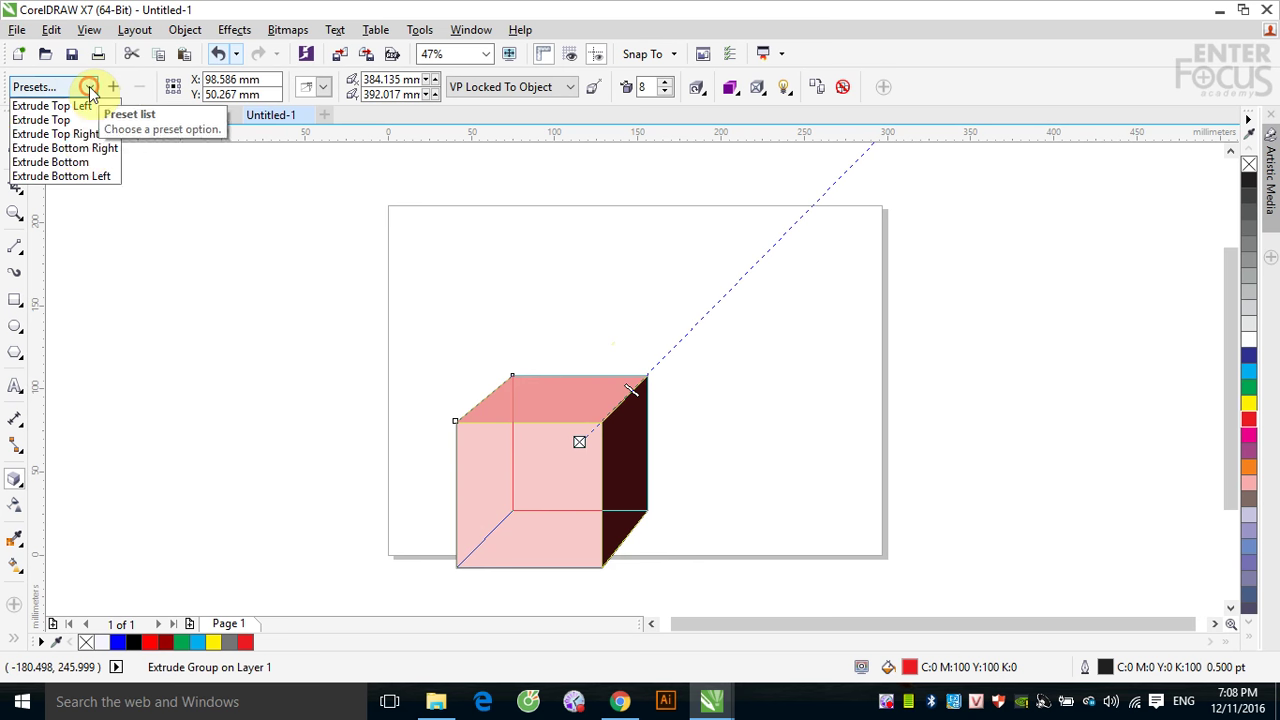
left_click(80, 148)
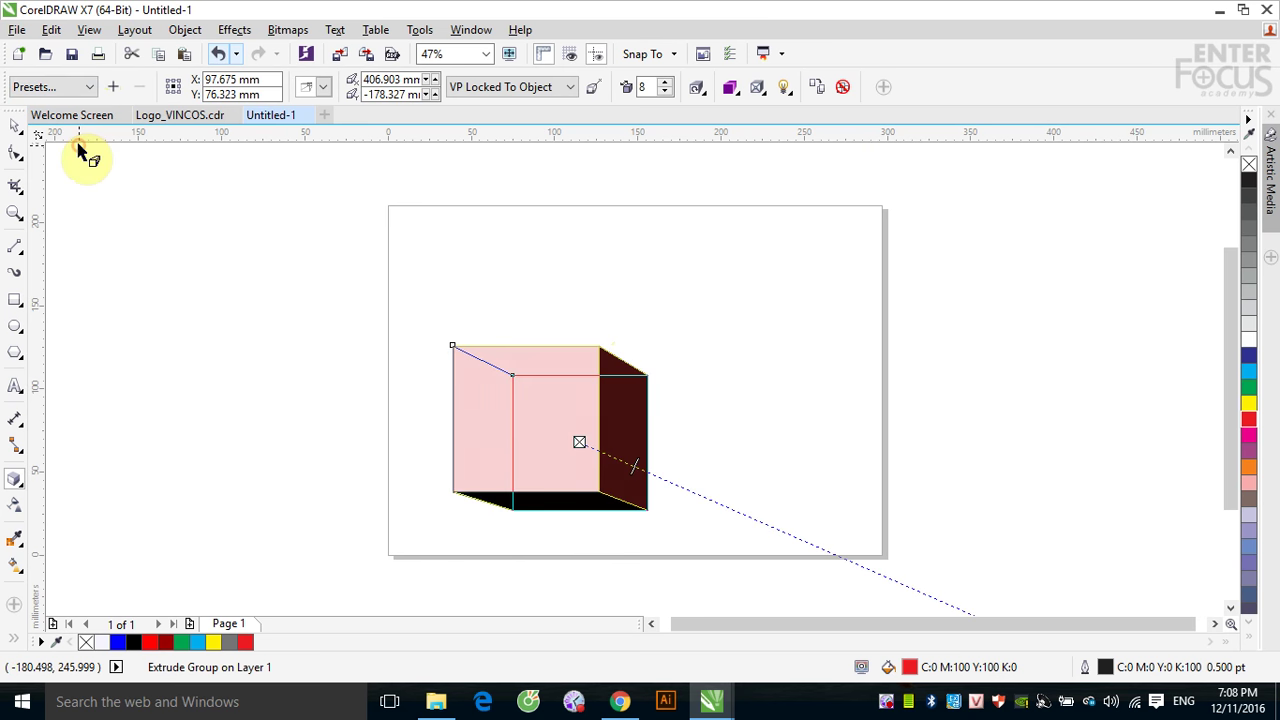
left_click(94, 87)
left_click(78, 162)
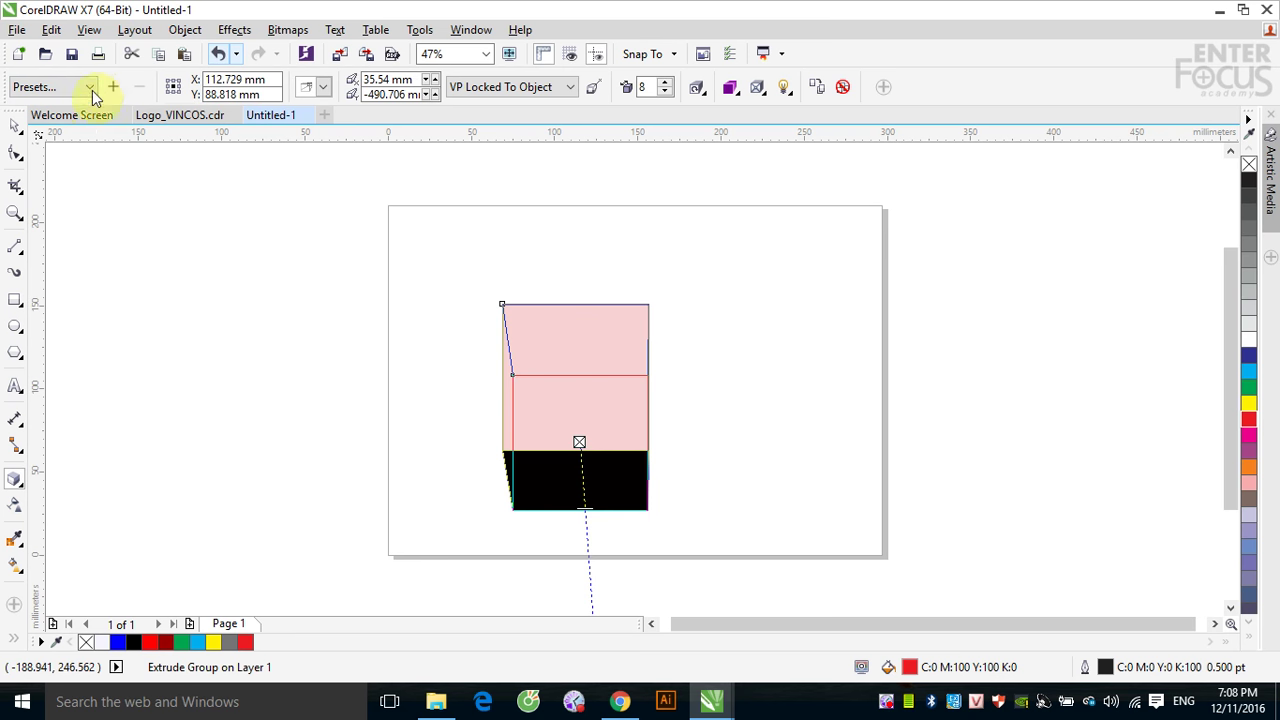
left_click(90, 87)
left_click(68, 178)
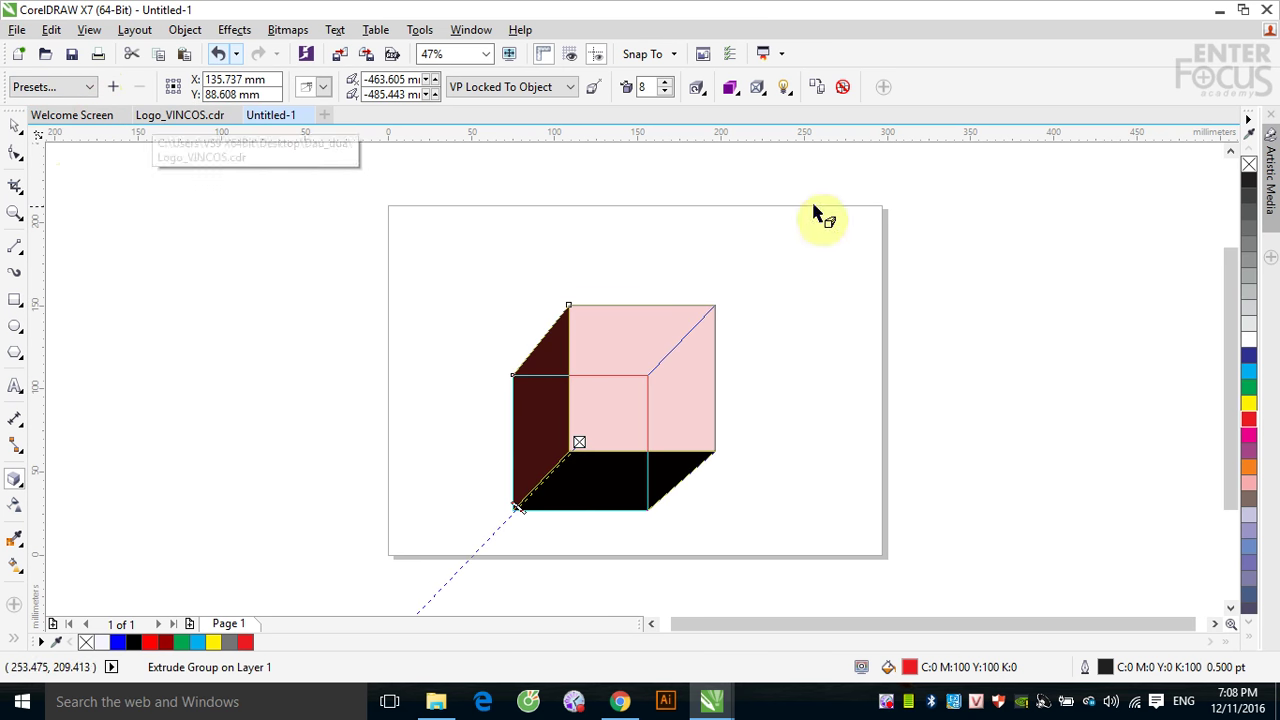
left_click(843, 88)
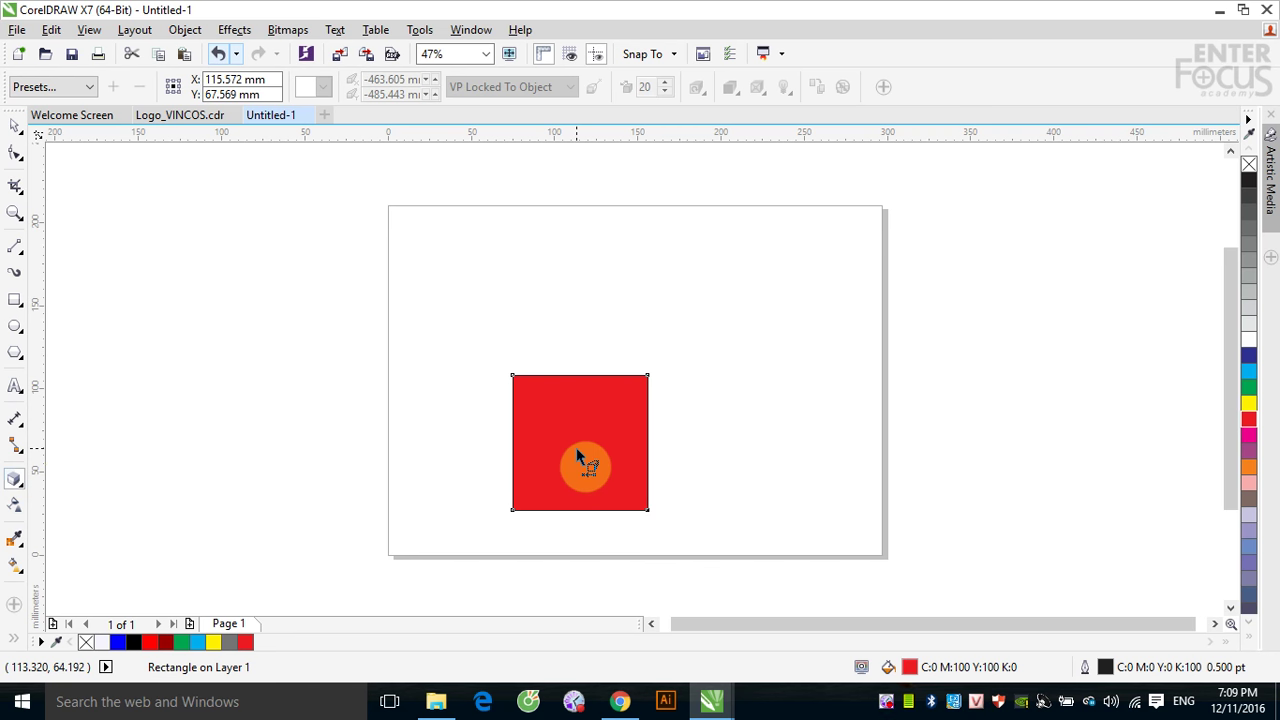
- Extrude the red square freehand toward a vanishing point about 118 mm right of and 113 mm above its centre, with depth 20
left_click_drag(577, 450, 776, 245)
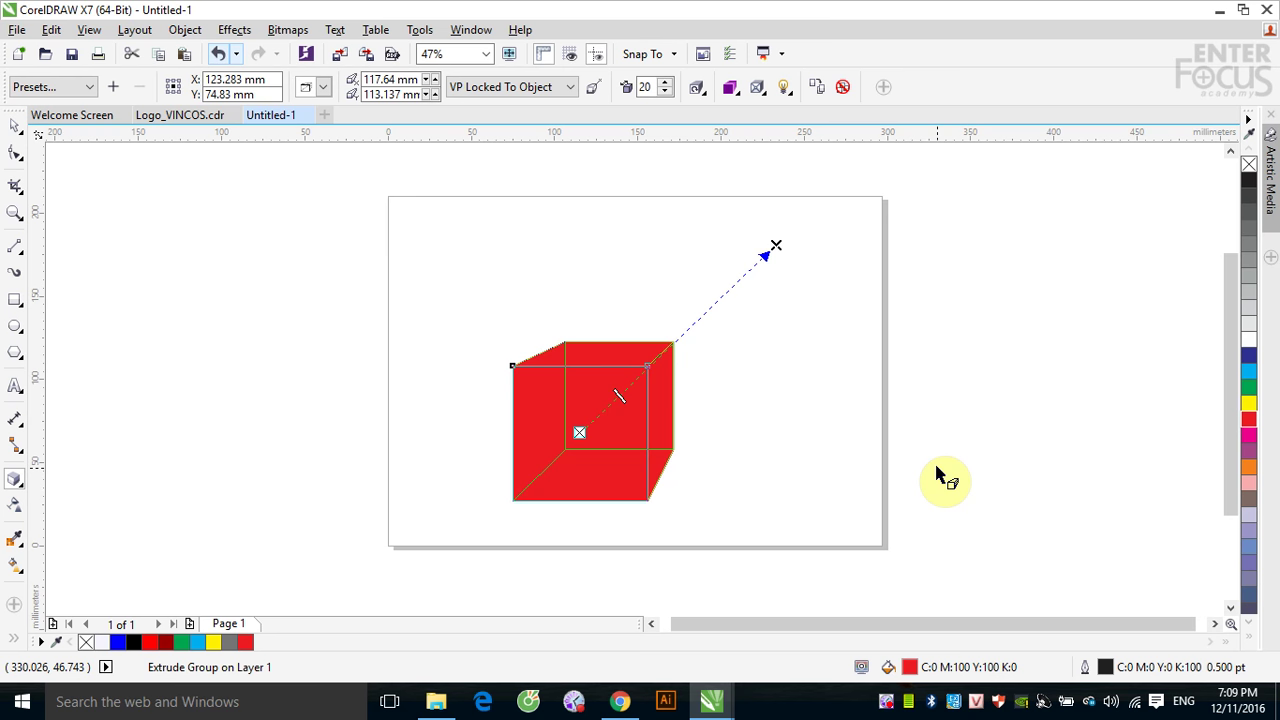
scroll(940, 474, "up", 2)
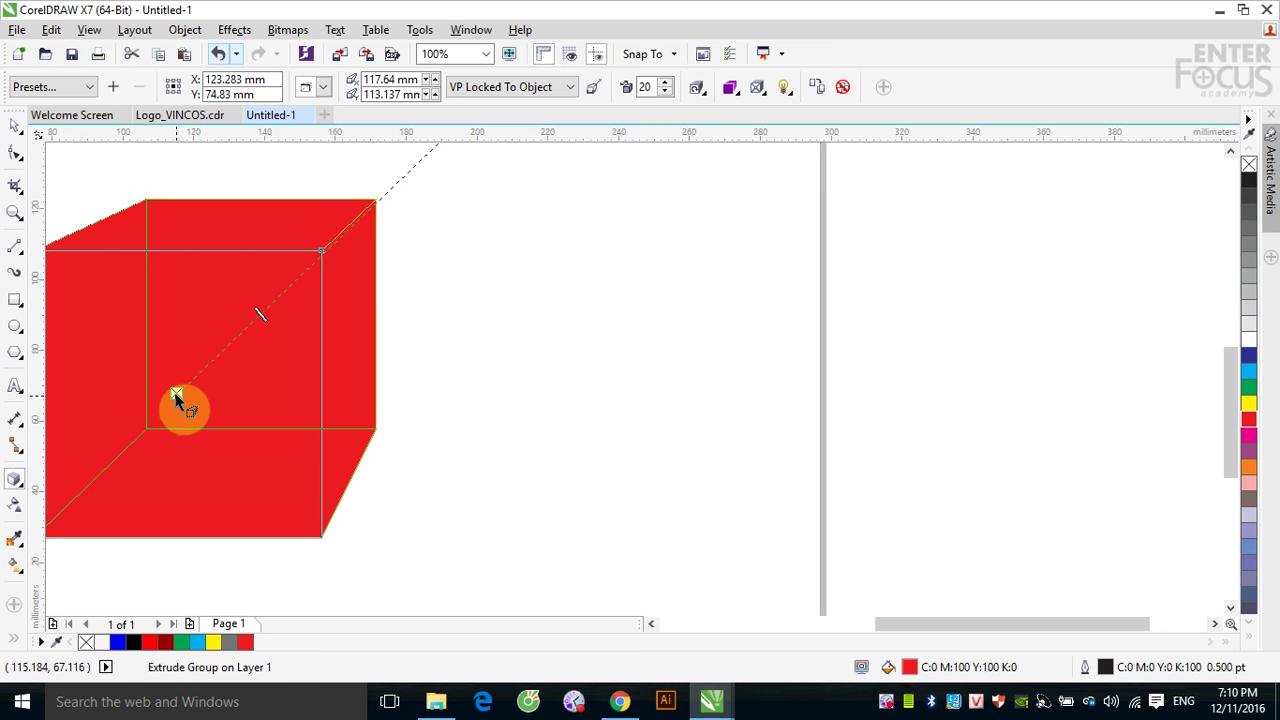
scroll(176, 398, "down", 1)
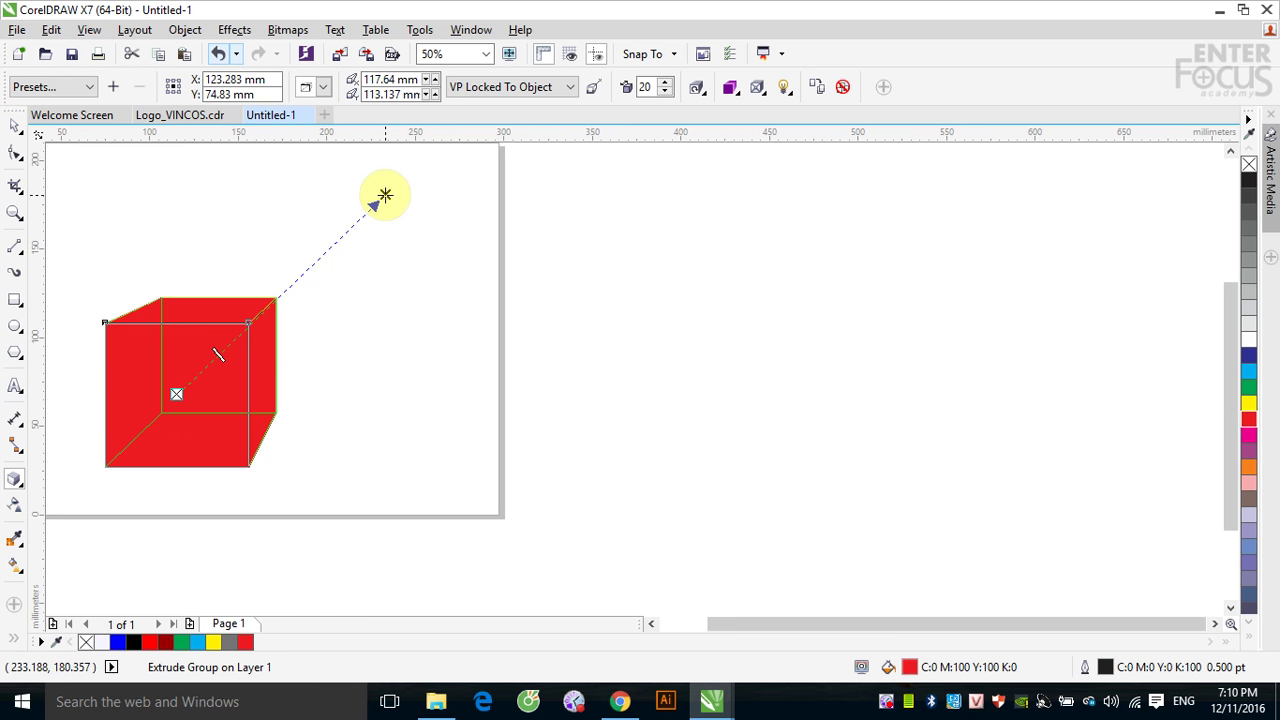
left_click(176, 396)
left_click(218, 354)
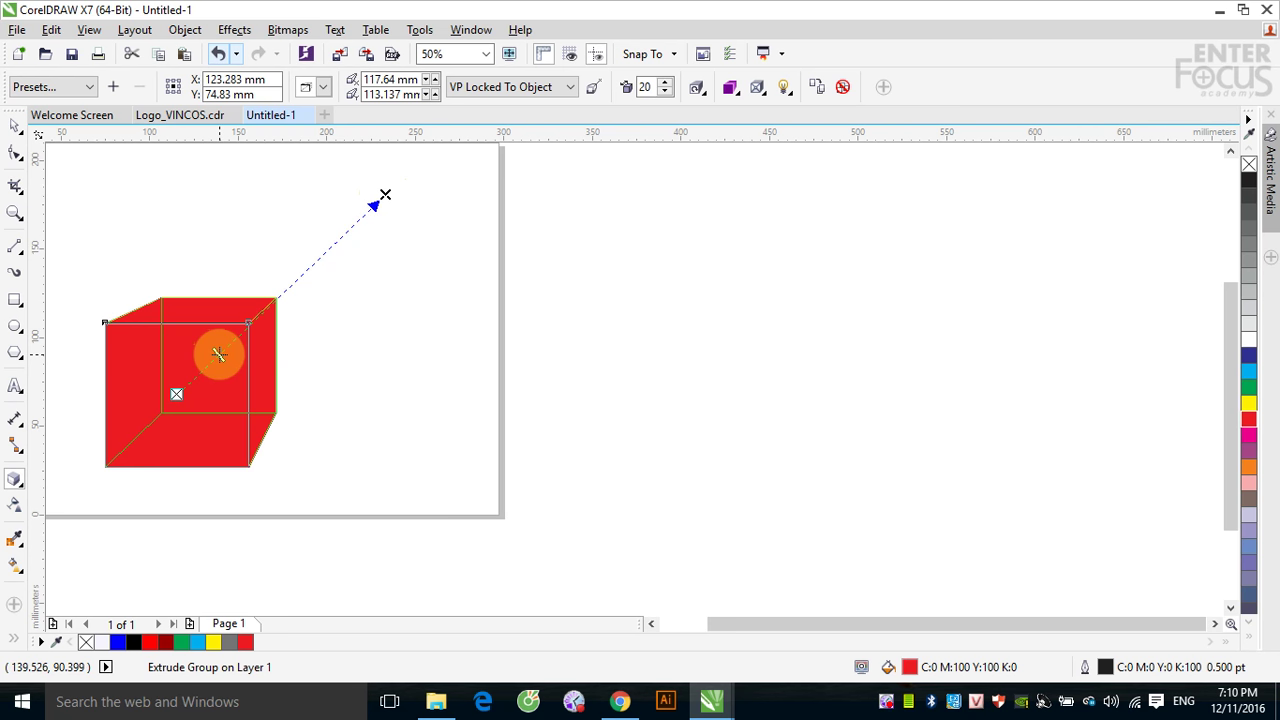
- Vary the extrusion depth directly on the red box between shallow and deep, finishing at a depth of 10
mouse_move(218, 354)
left_mouse_down()
mouse_move(276, 305)
mouse_move(202, 372)
left_mouse_up()
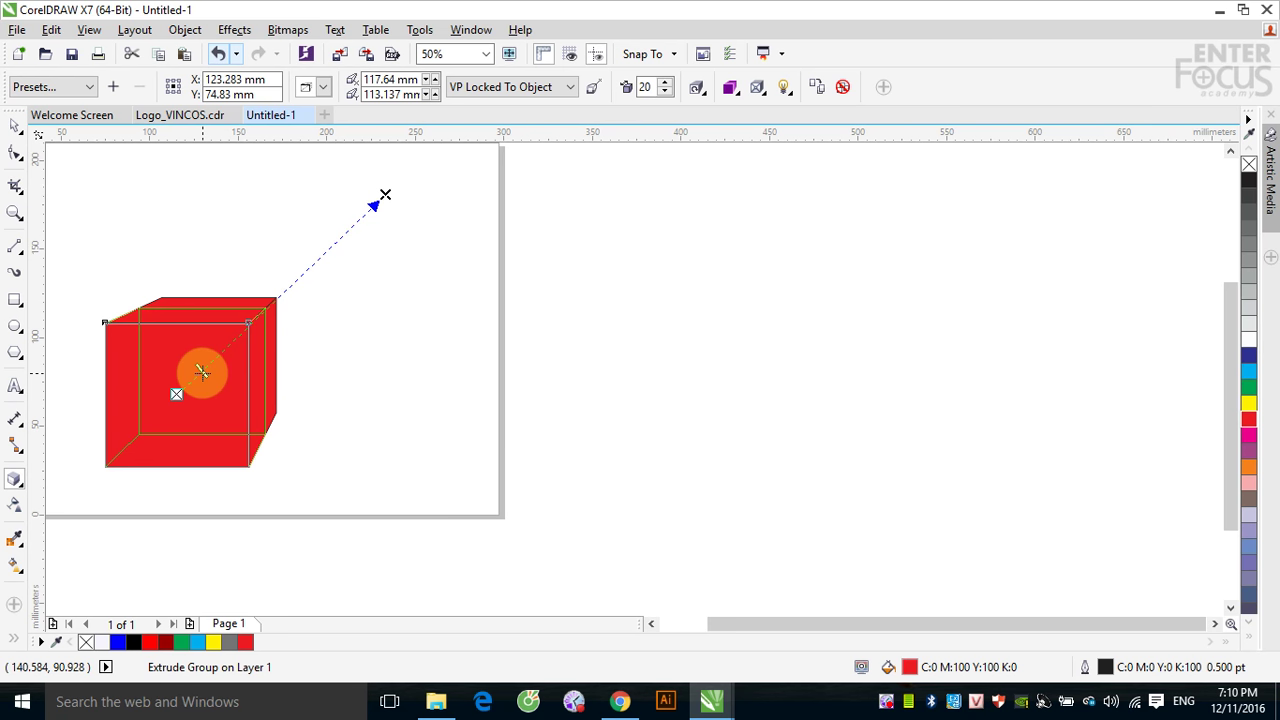
left_click_drag(202, 372, 201, 369)
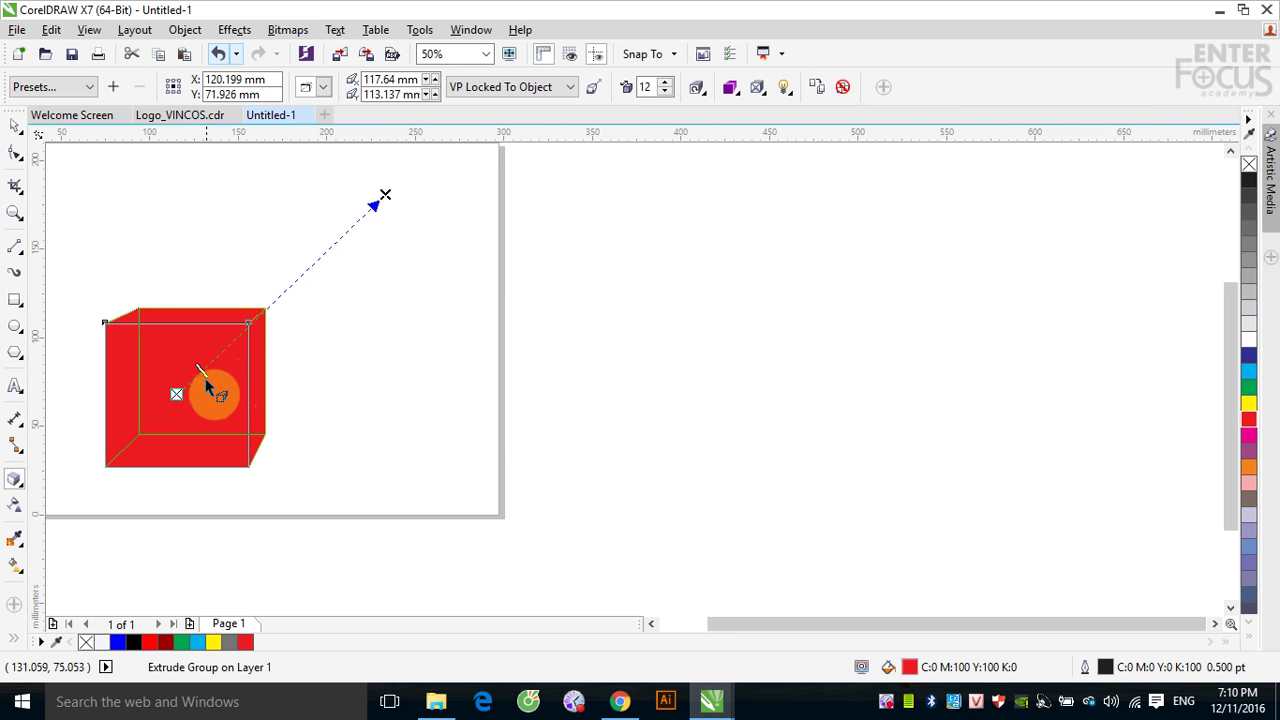
left_click_drag(201, 372, 313, 262)
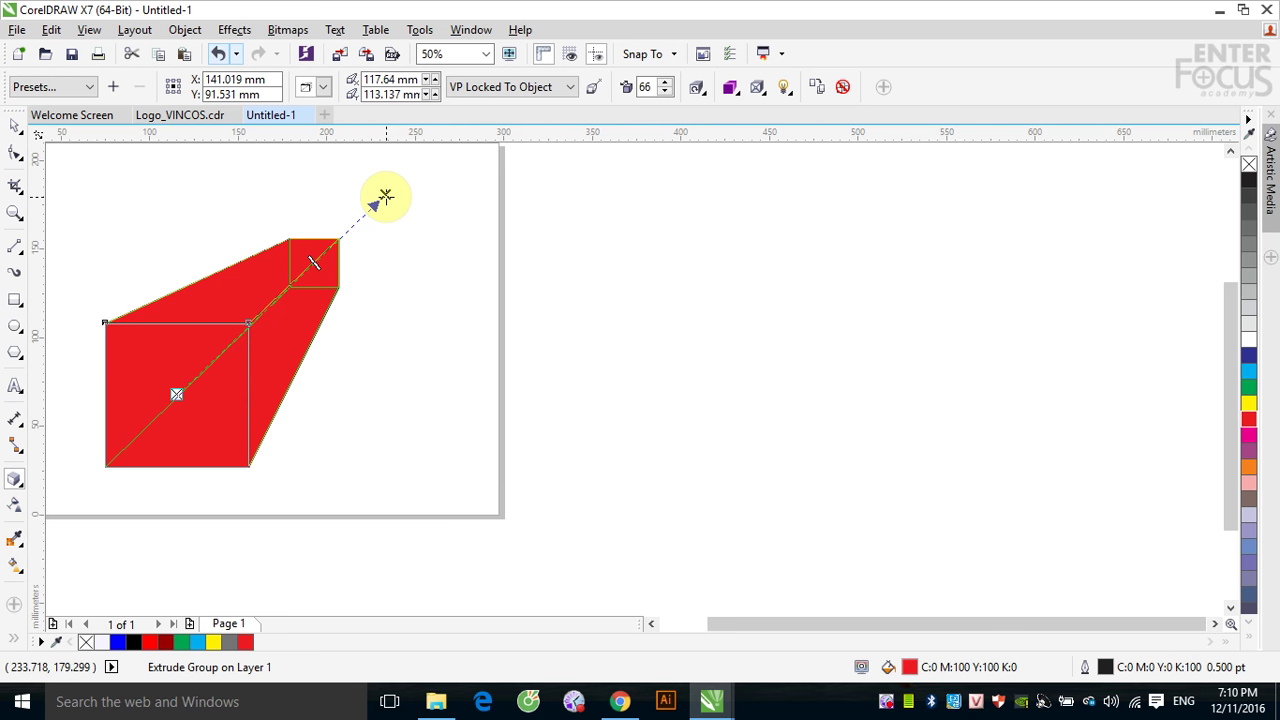
left_click_drag(313, 263, 170, 397)
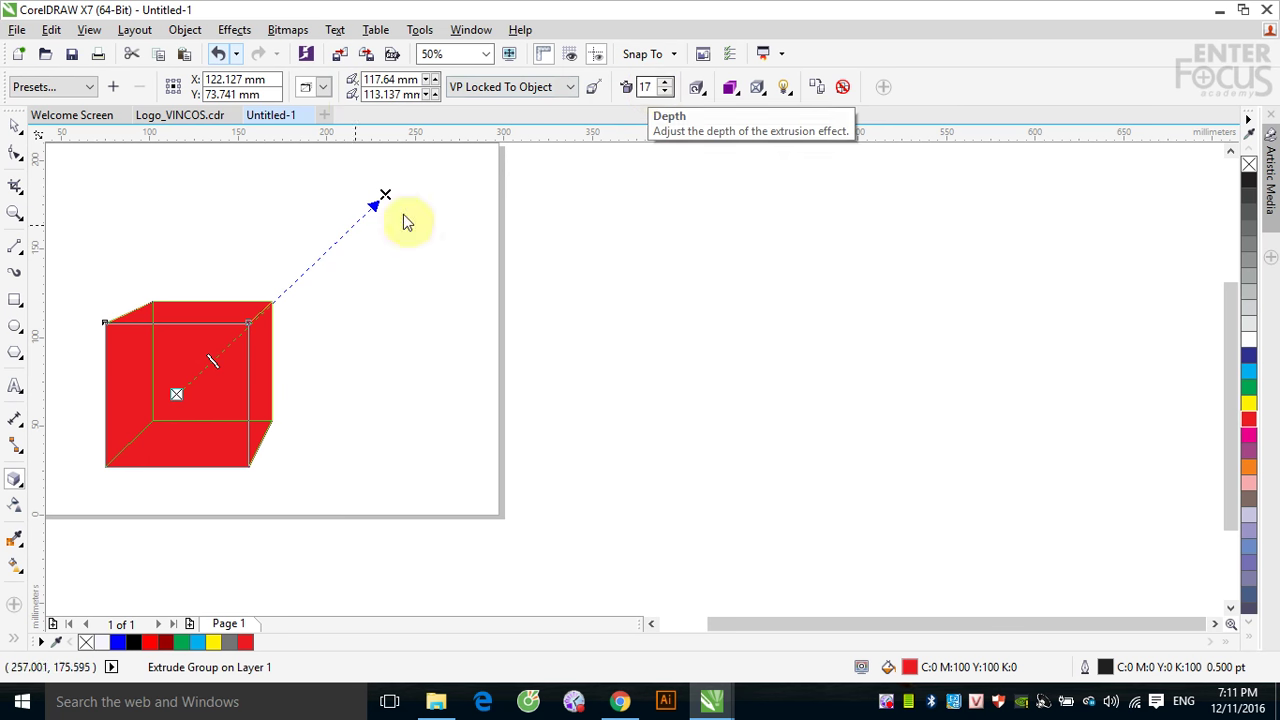
mouse_move(210, 362)
left_mouse_down()
mouse_move(289, 289)
mouse_move(268, 266)
mouse_move(277, 302)
mouse_move(200, 371)
left_mouse_up()
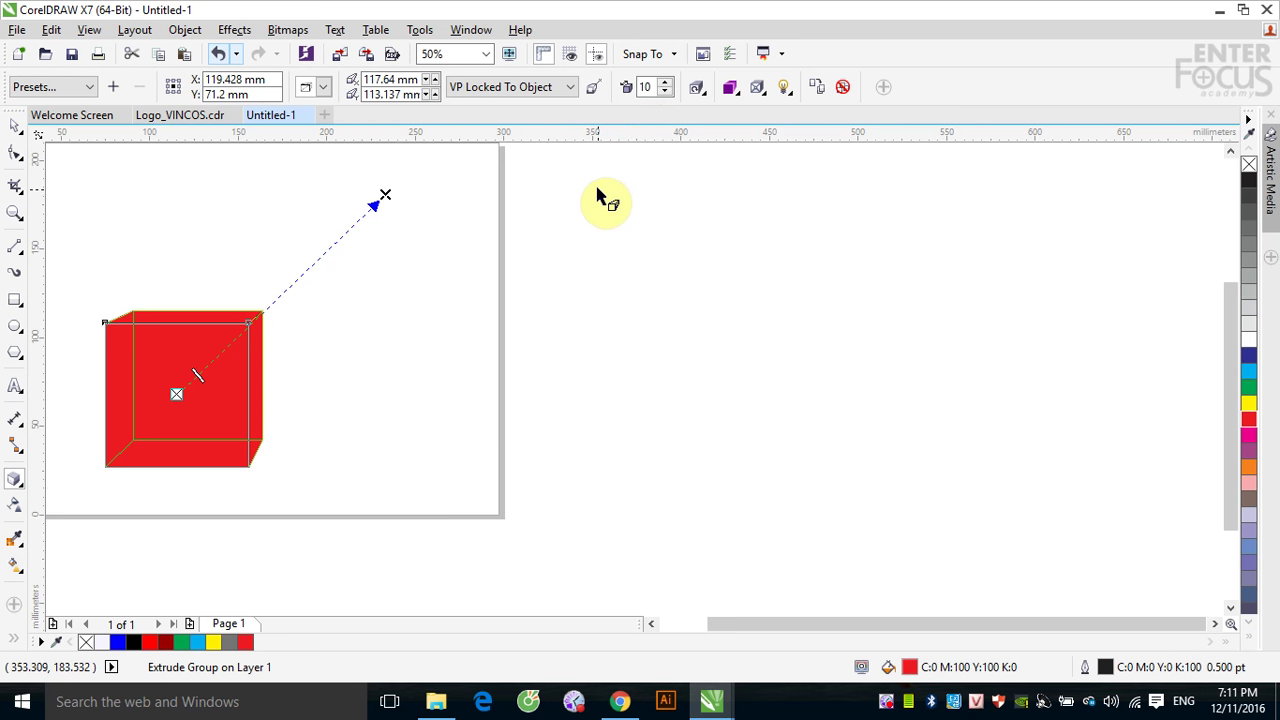
- Try two other extrusion types on the red box and restore the type with the smaller face at the back
left_click(324, 88)
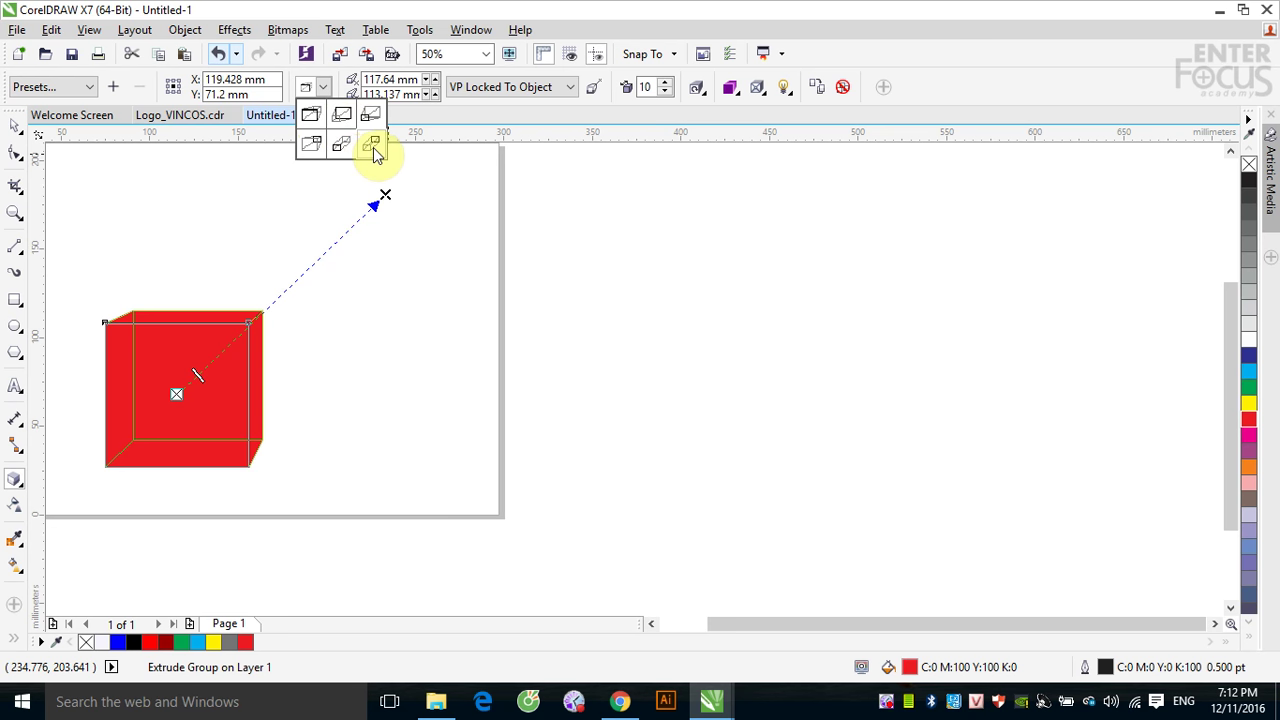
left_click(343, 118)
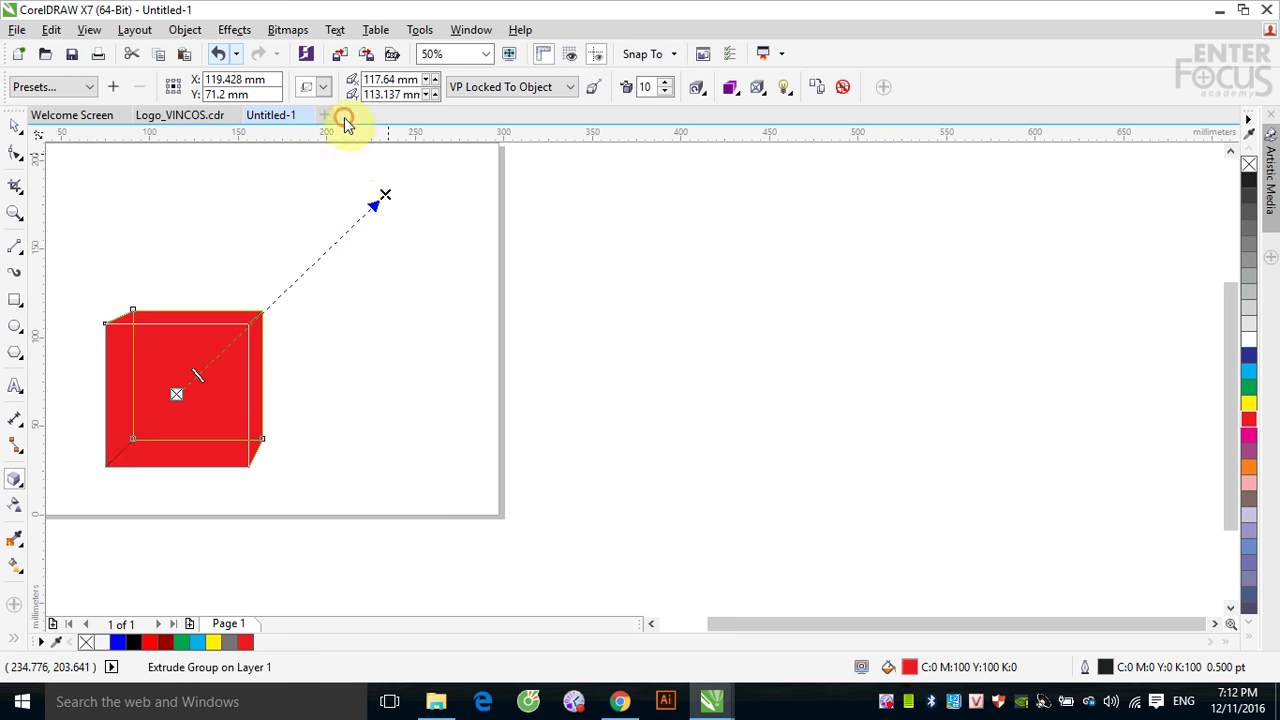
left_click(320, 88)
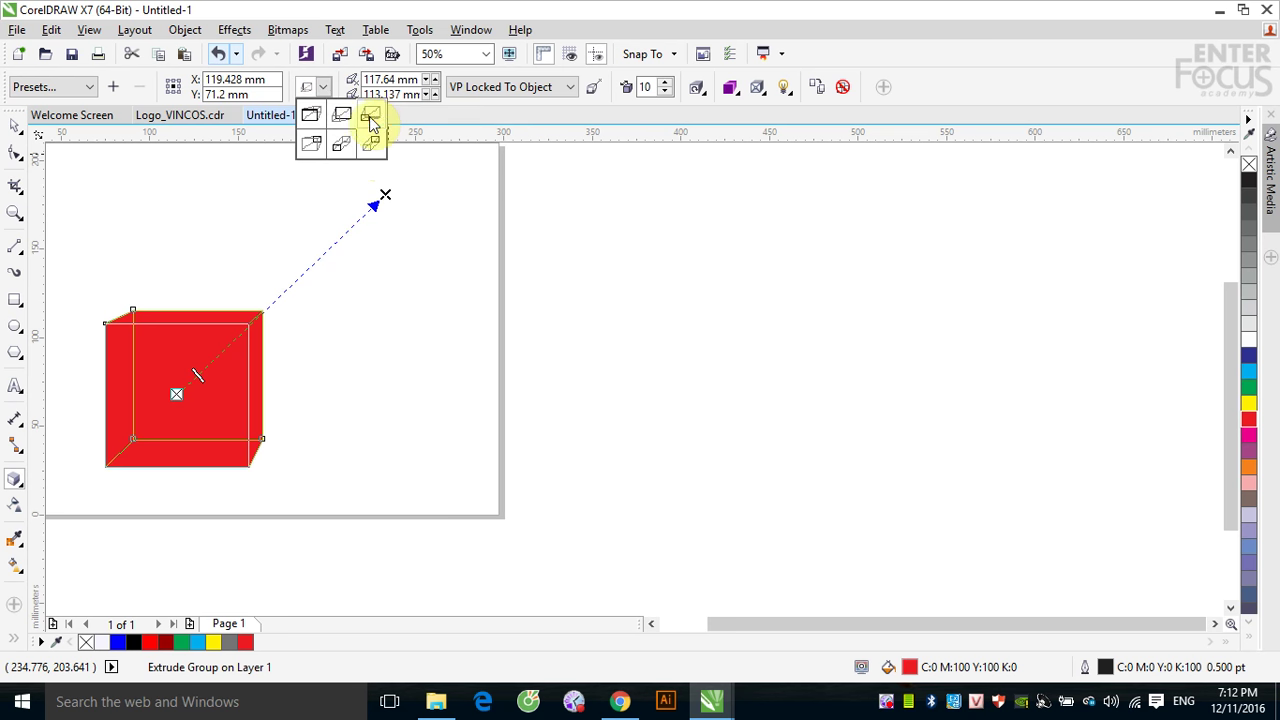
left_click(367, 120)
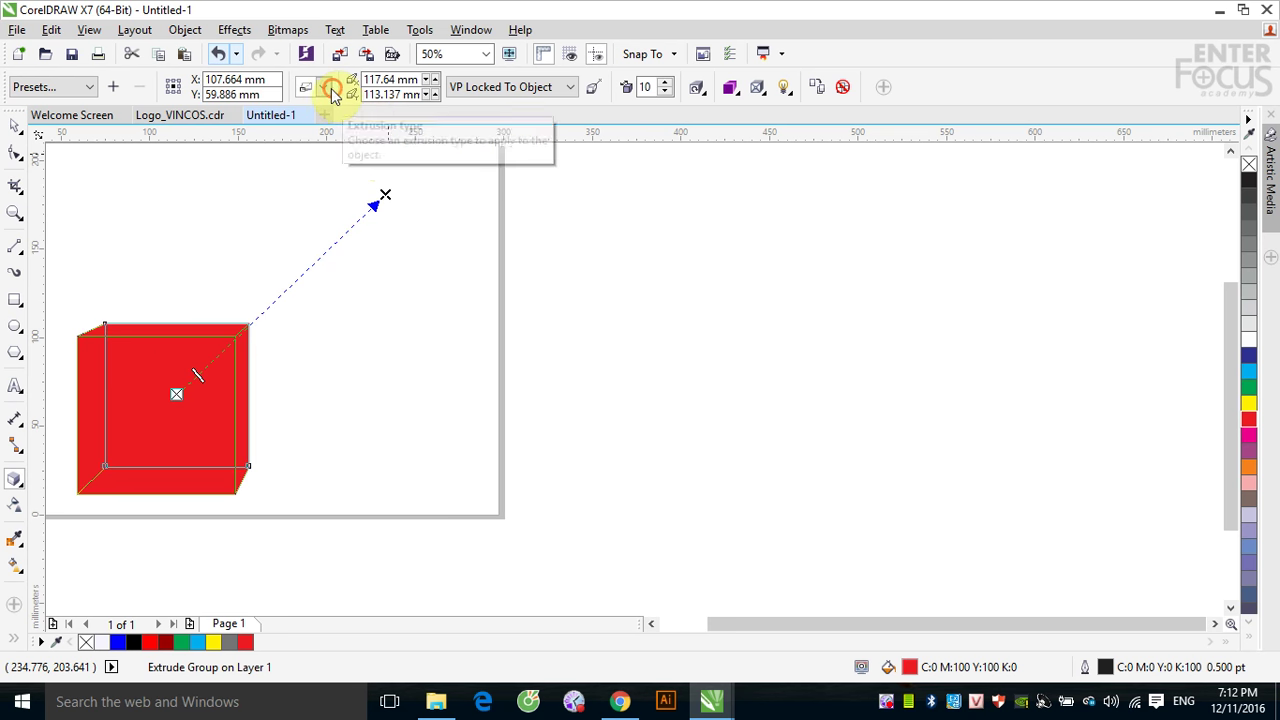
left_click(321, 87)
left_click(340, 116)
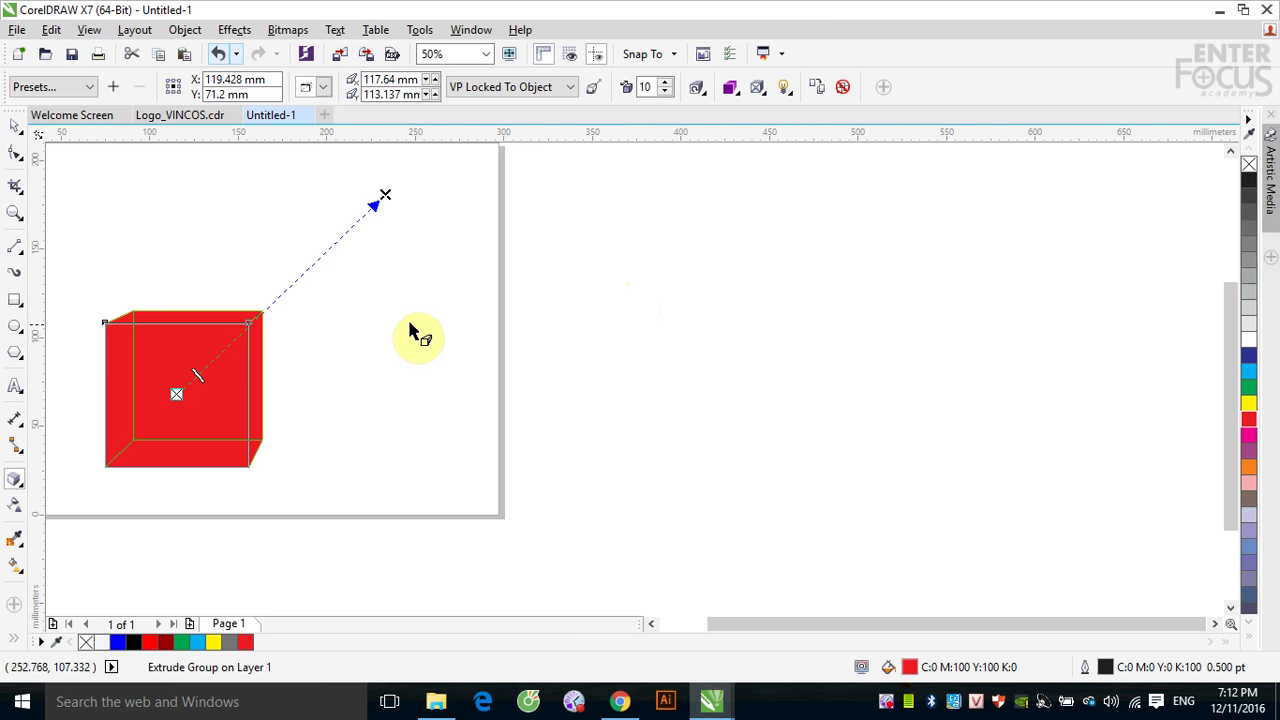
- Display the circular 3D rotation handles around the red extruded box
left_click_drag(722, 626, 707, 628)
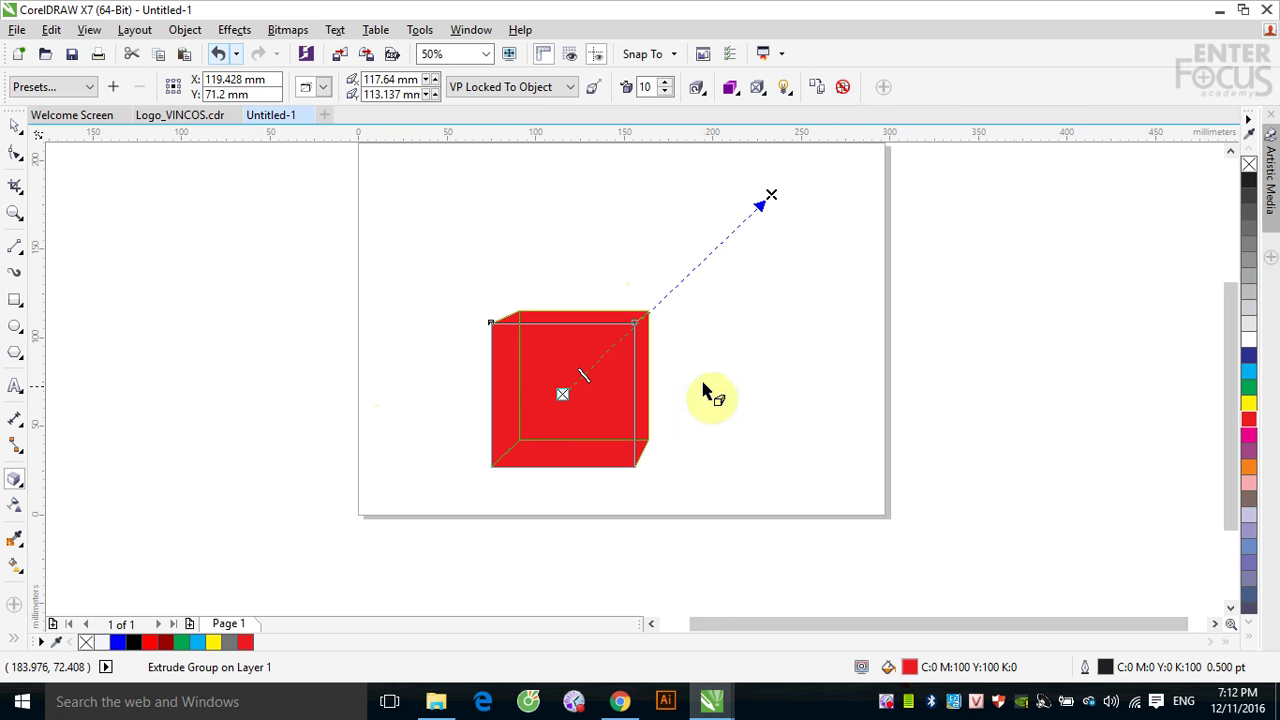
left_click(500, 337)
left_click(620, 408)
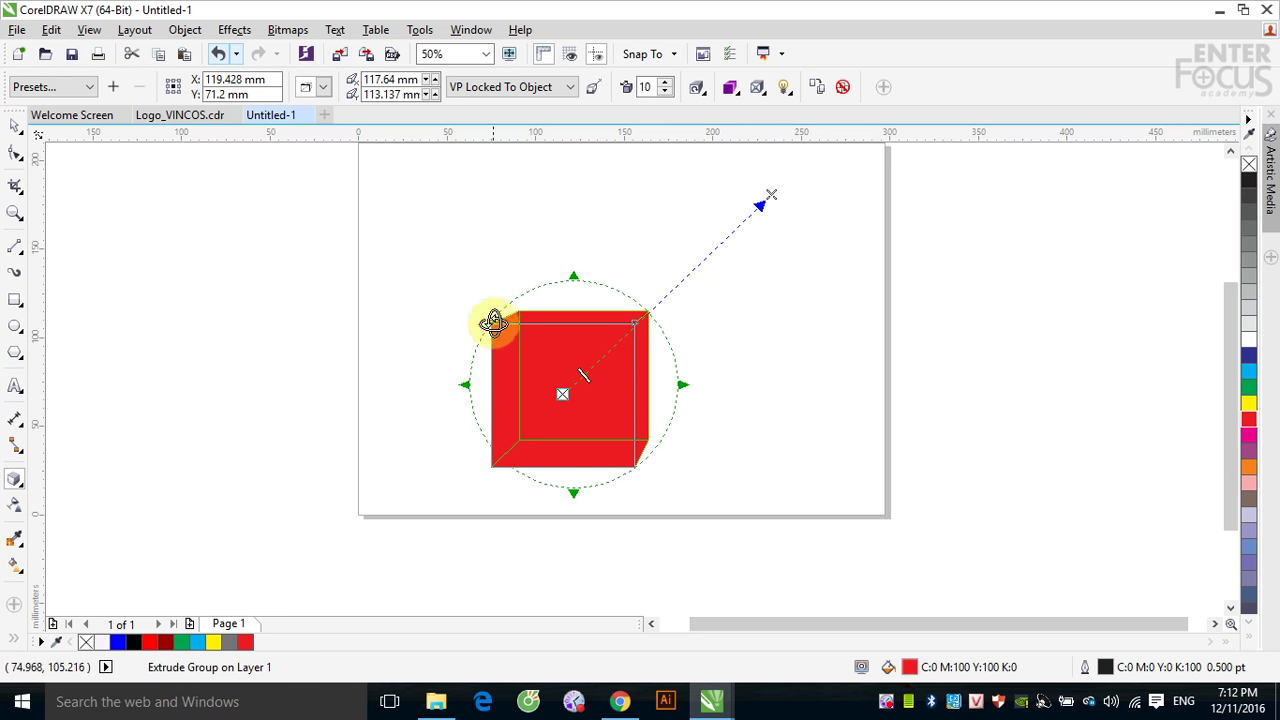
left_click(570, 447)
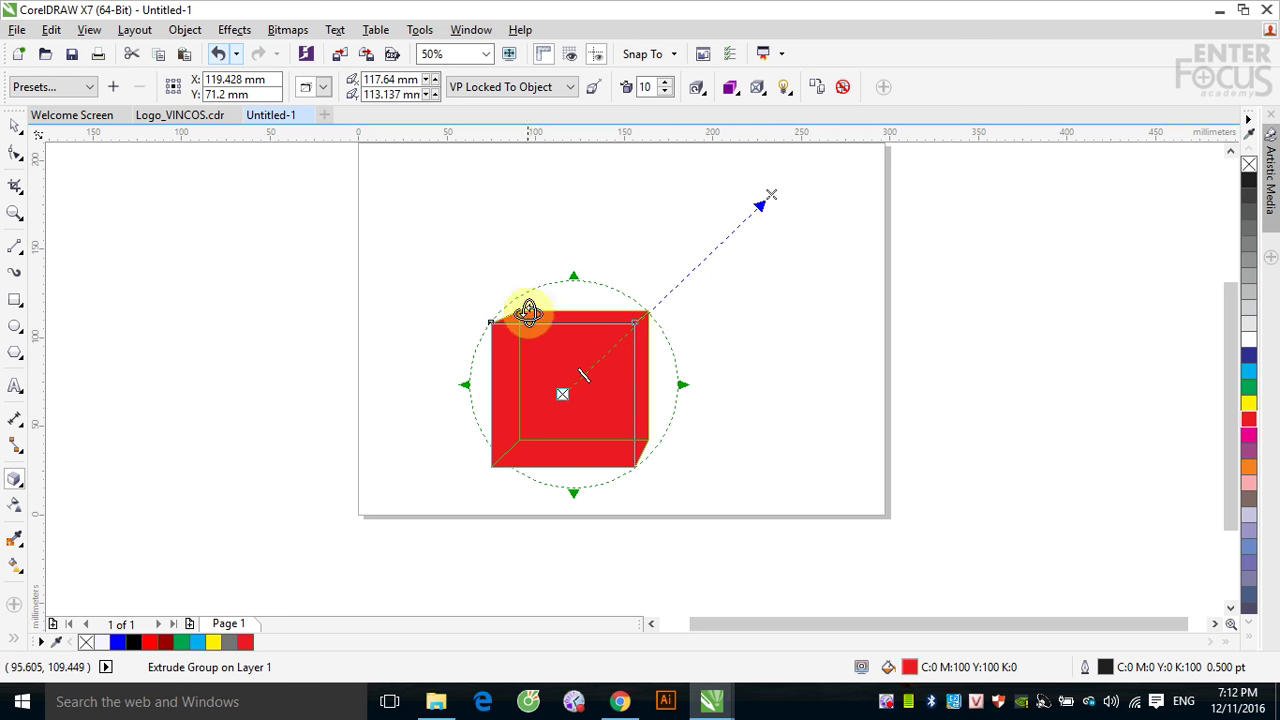
left_click(560, 448)
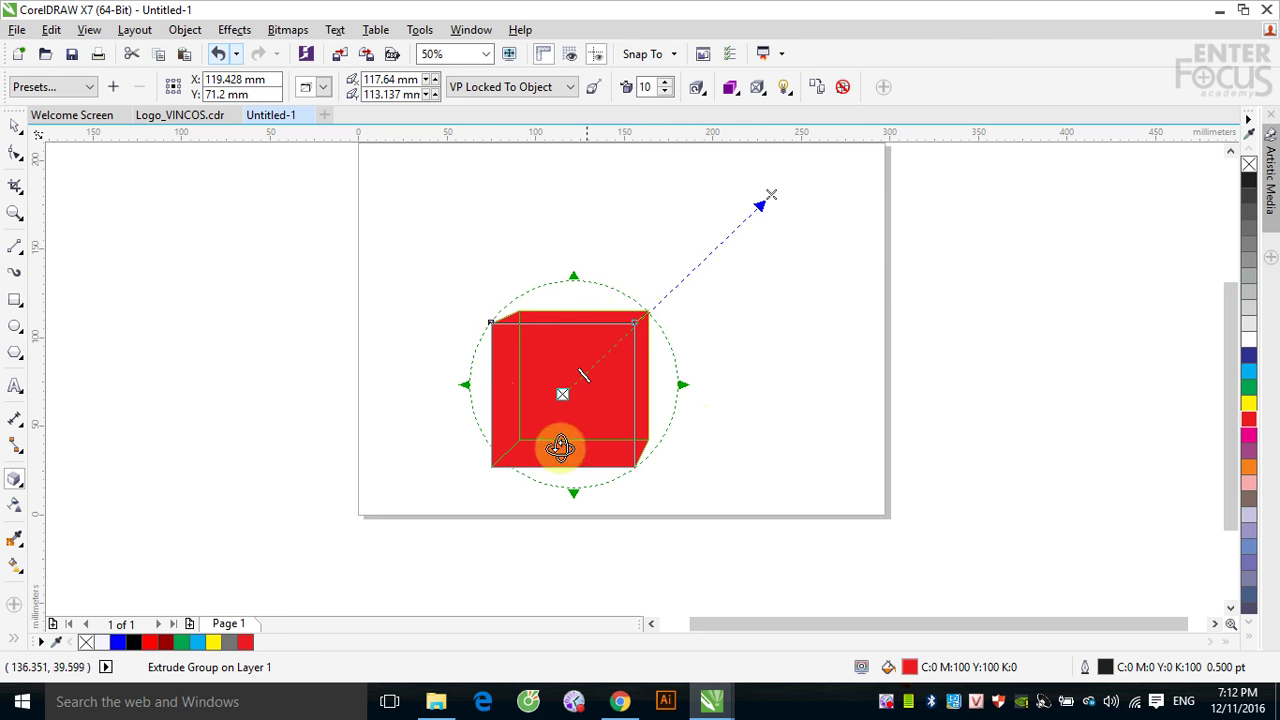
left_click(528, 385)
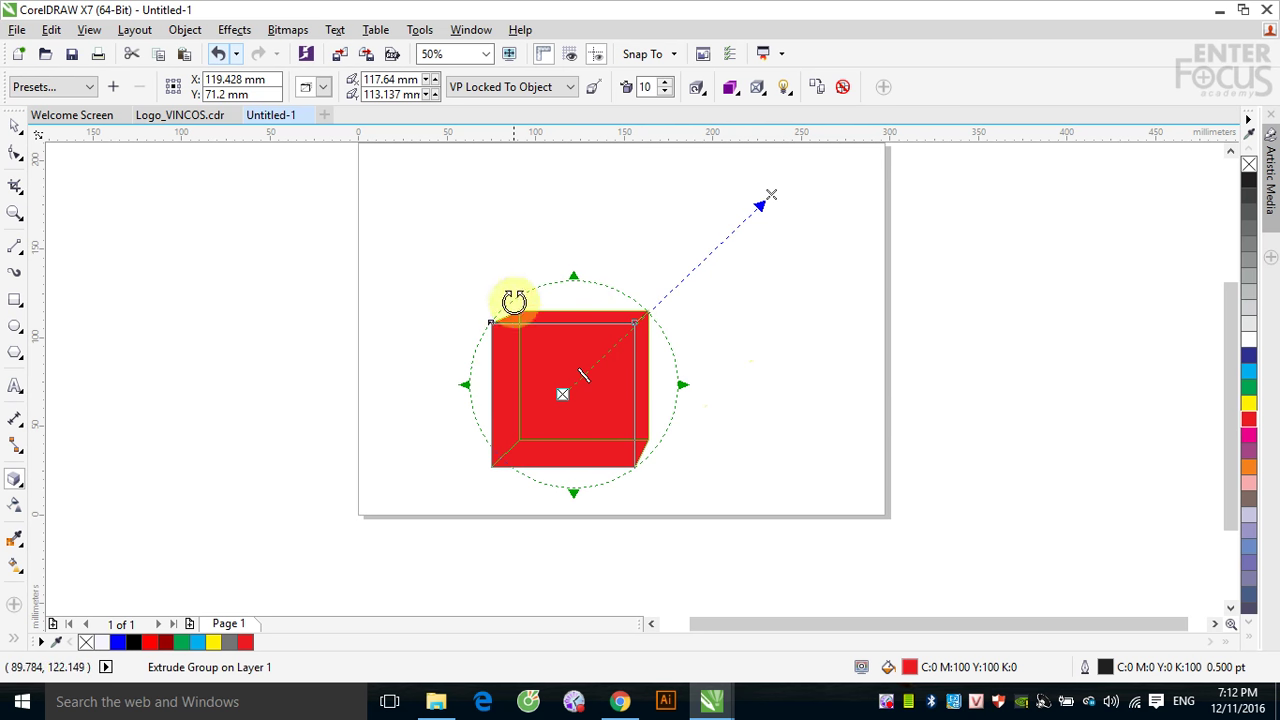
left_click(496, 450)
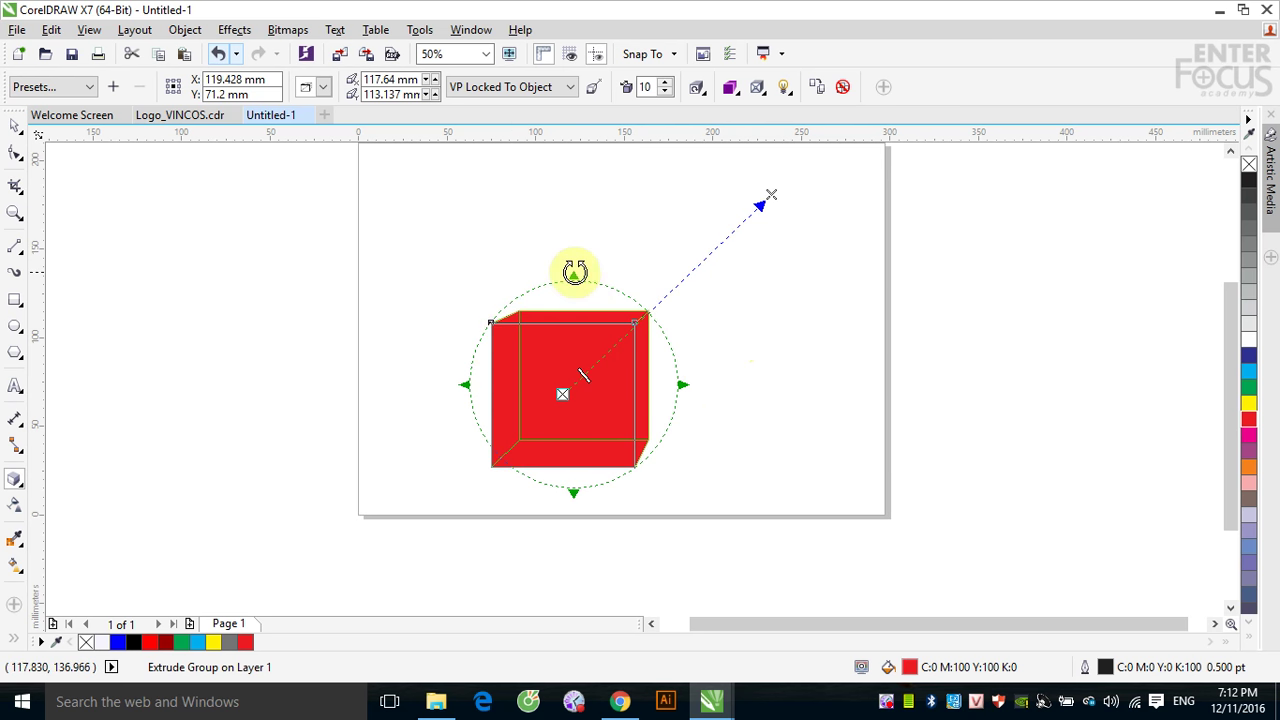
left_click(569, 357)
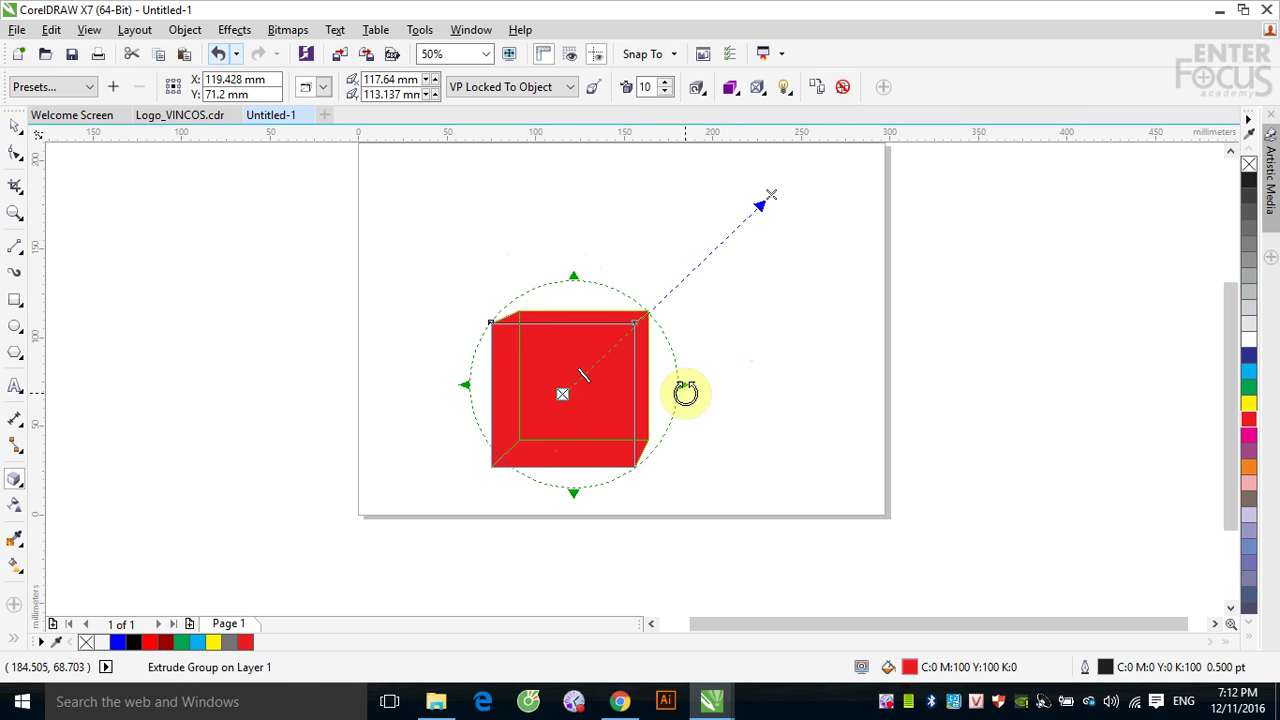
left_click(606, 409)
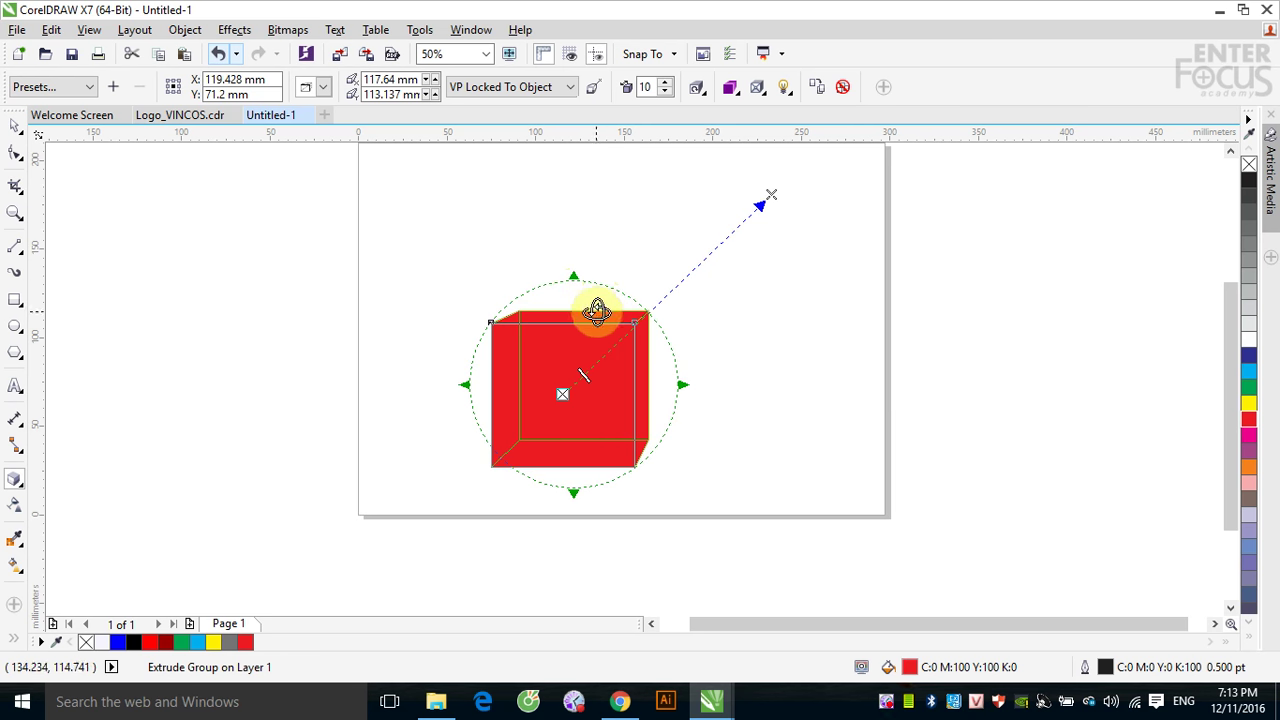
- Rotate the extruded box freehand in 3D until it sits tilted with its upper and right side faces exposed
left_click_drag(597, 312, 623, 423)
left_click_drag(641, 365, 626, 433)
left_click_drag(500, 306, 623, 431)
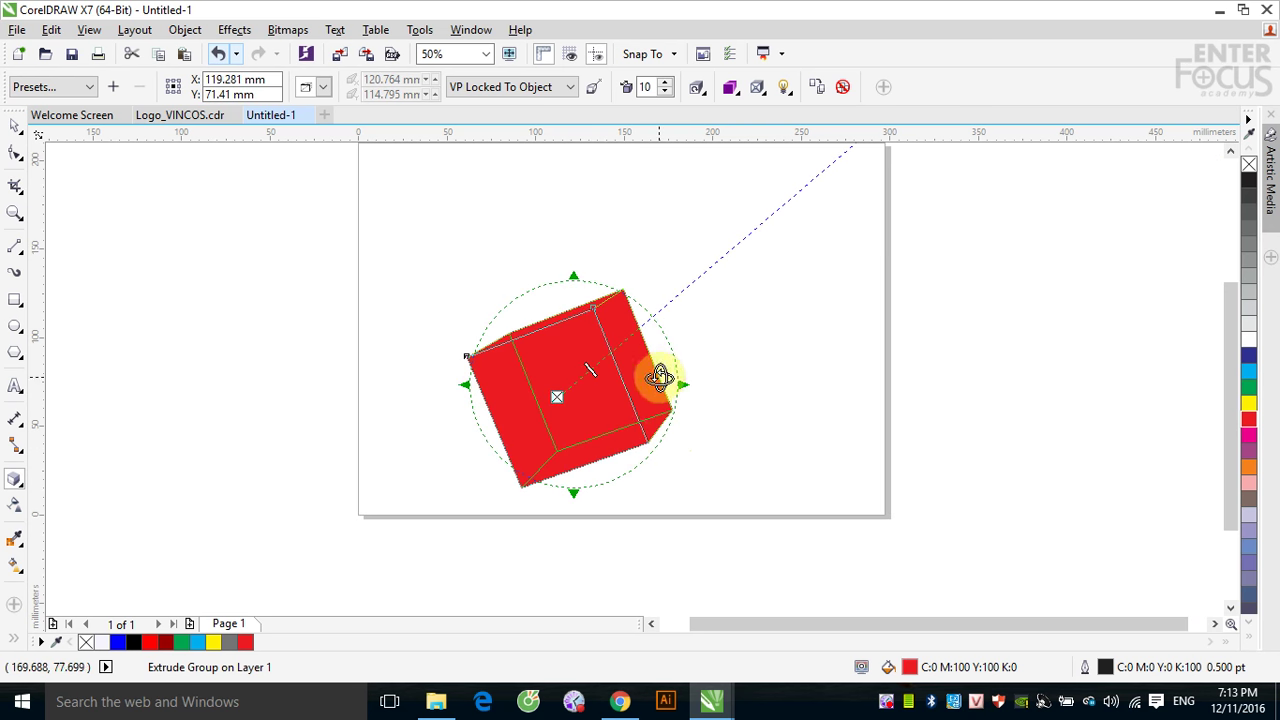
left_click_drag(659, 376, 636, 296)
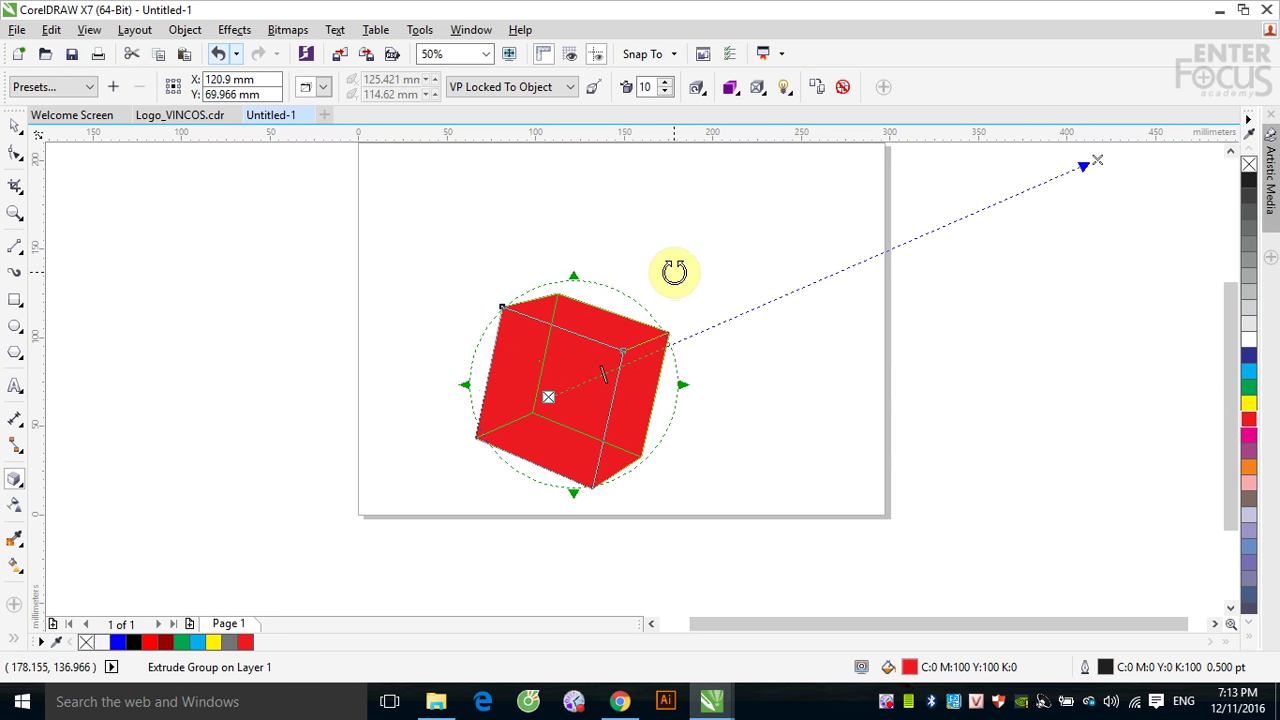
- Rotate the red extruded box through several orientations using the 3D extrusion rotation preview
left_click(697, 88)
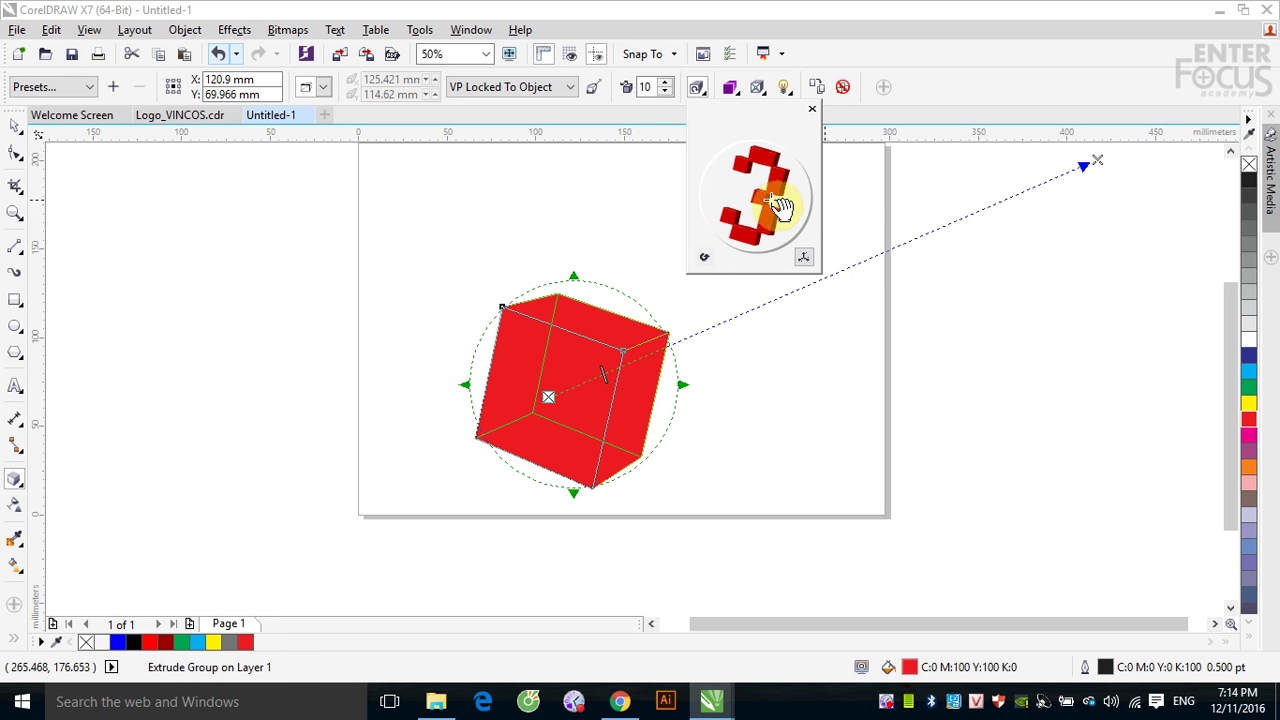
left_click_drag(771, 206, 711, 192)
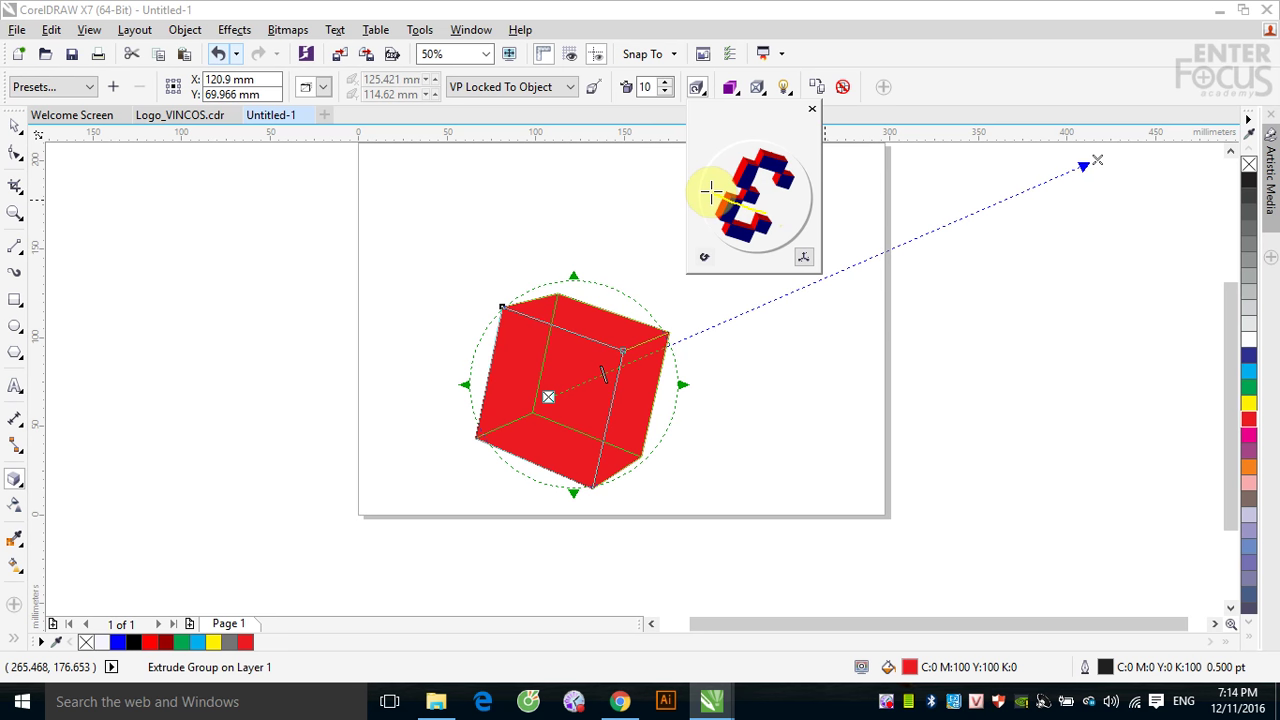
left_click_drag(711, 192, 770, 190)
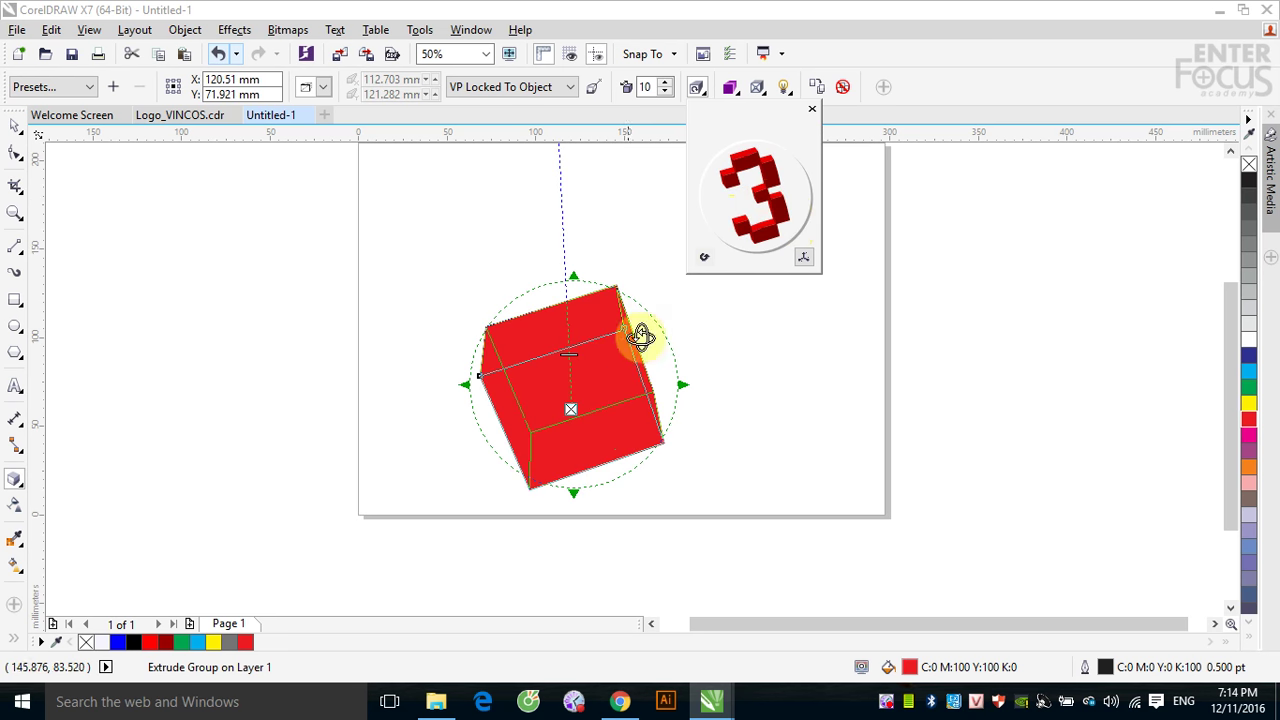
left_click_drag(750, 170, 766, 232)
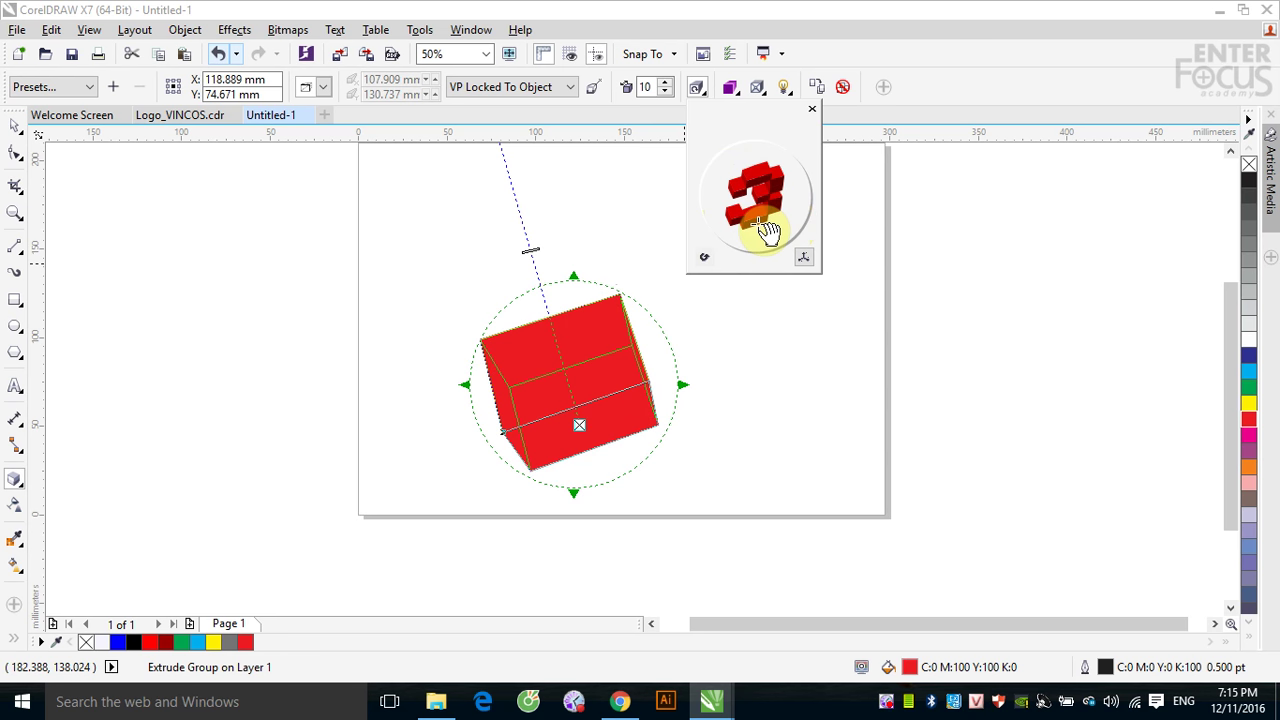
mouse_move(766, 230)
left_mouse_down()
mouse_move(748, 226)
mouse_move(746, 195)
mouse_move(752, 222)
left_mouse_up()
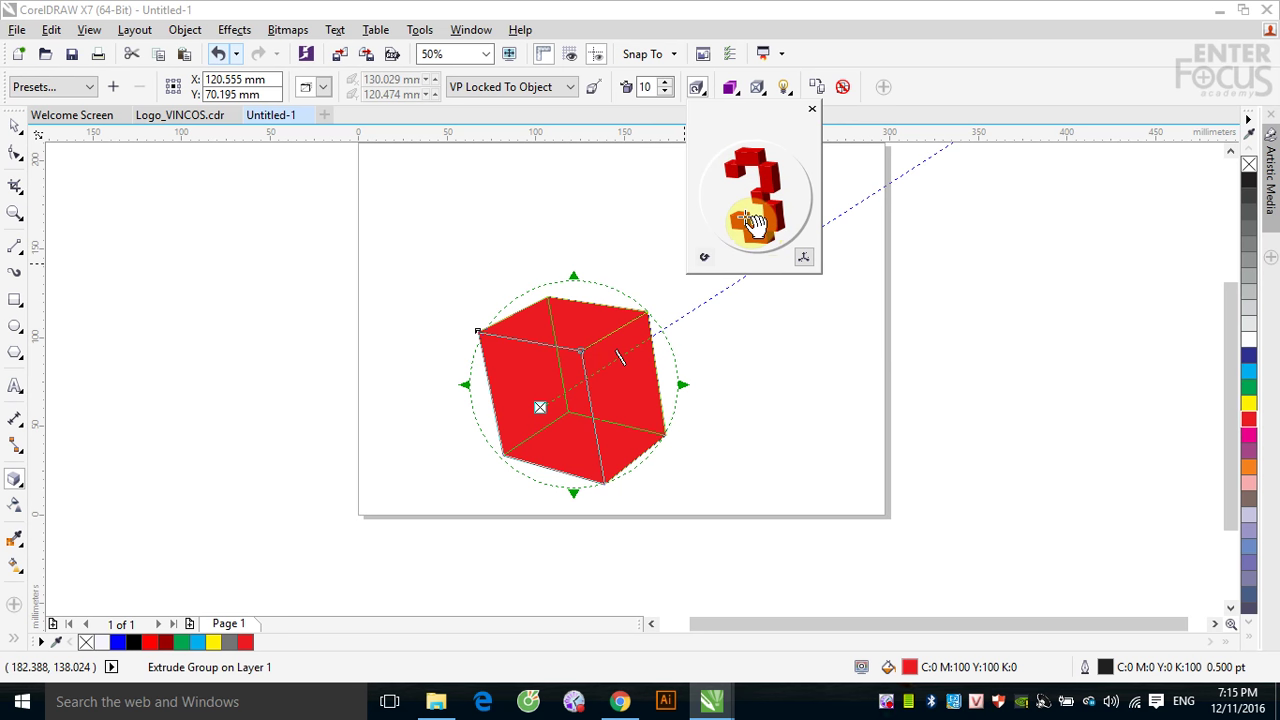
left_click_drag(750, 222, 823, 229)
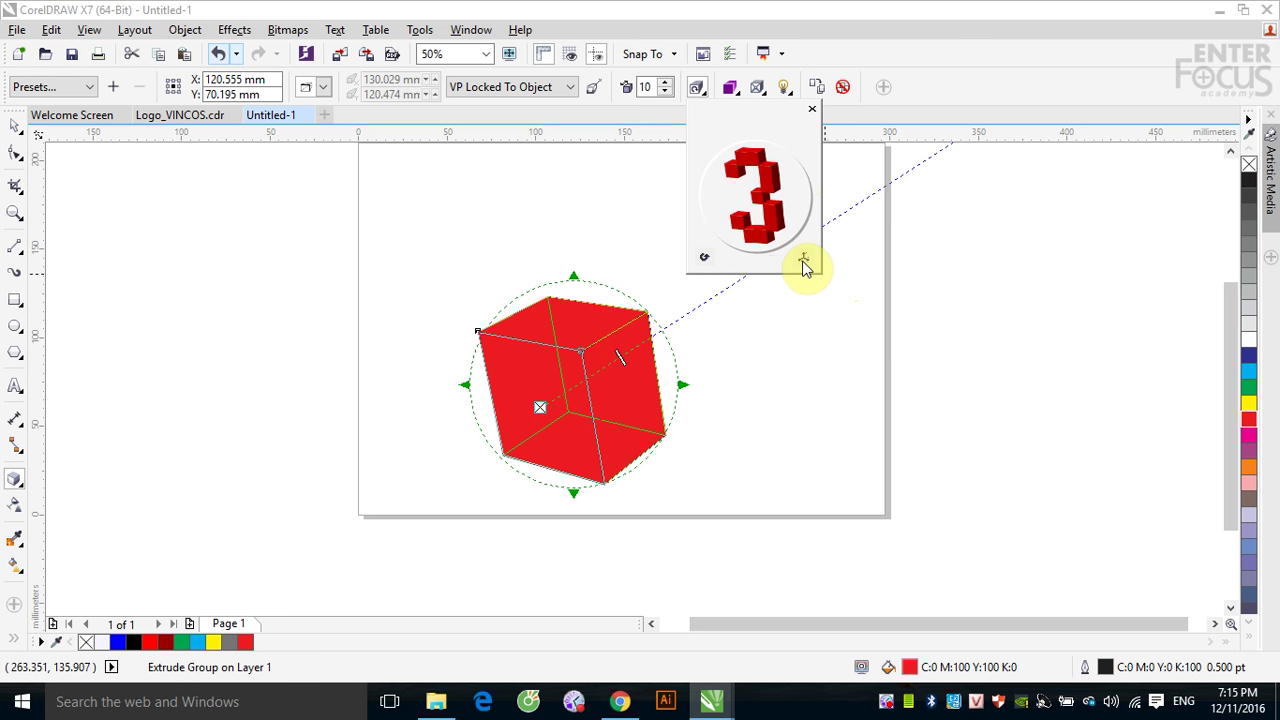
- Show the numeric rotation values of the extrusion and set the z rotation to -9
left_click(803, 259)
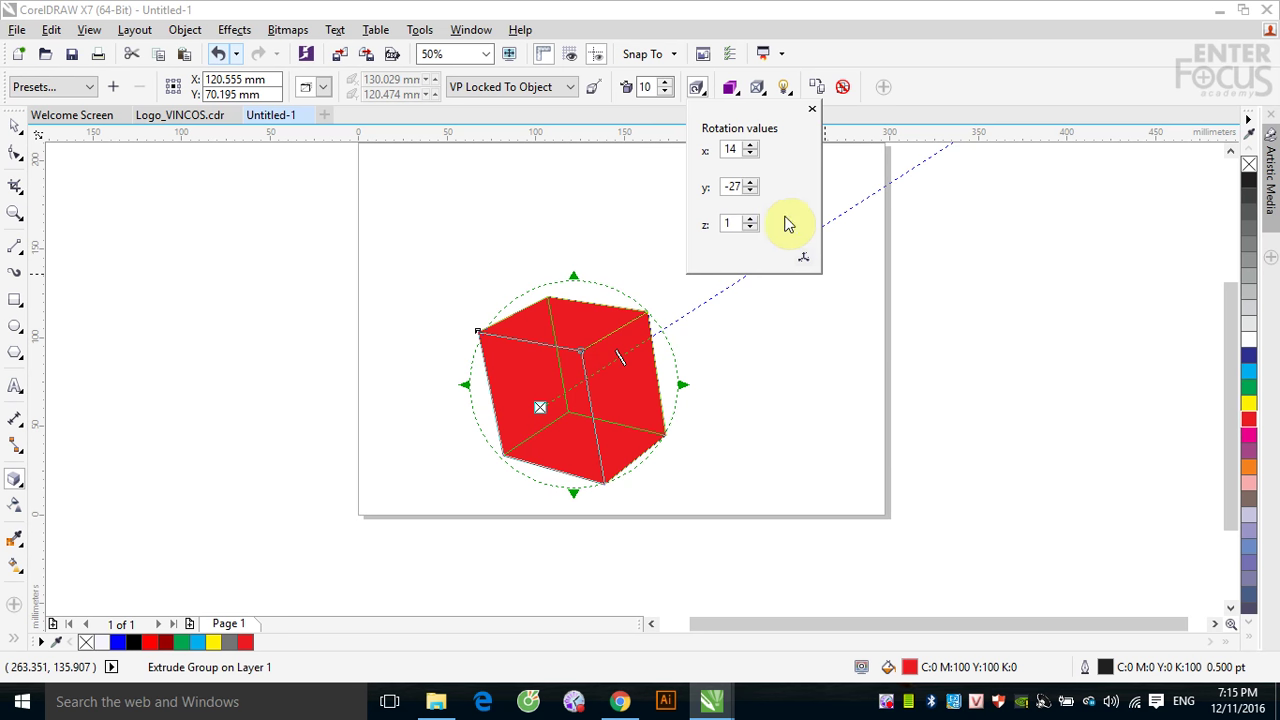
left_click_drag(750, 222, 753, 233)
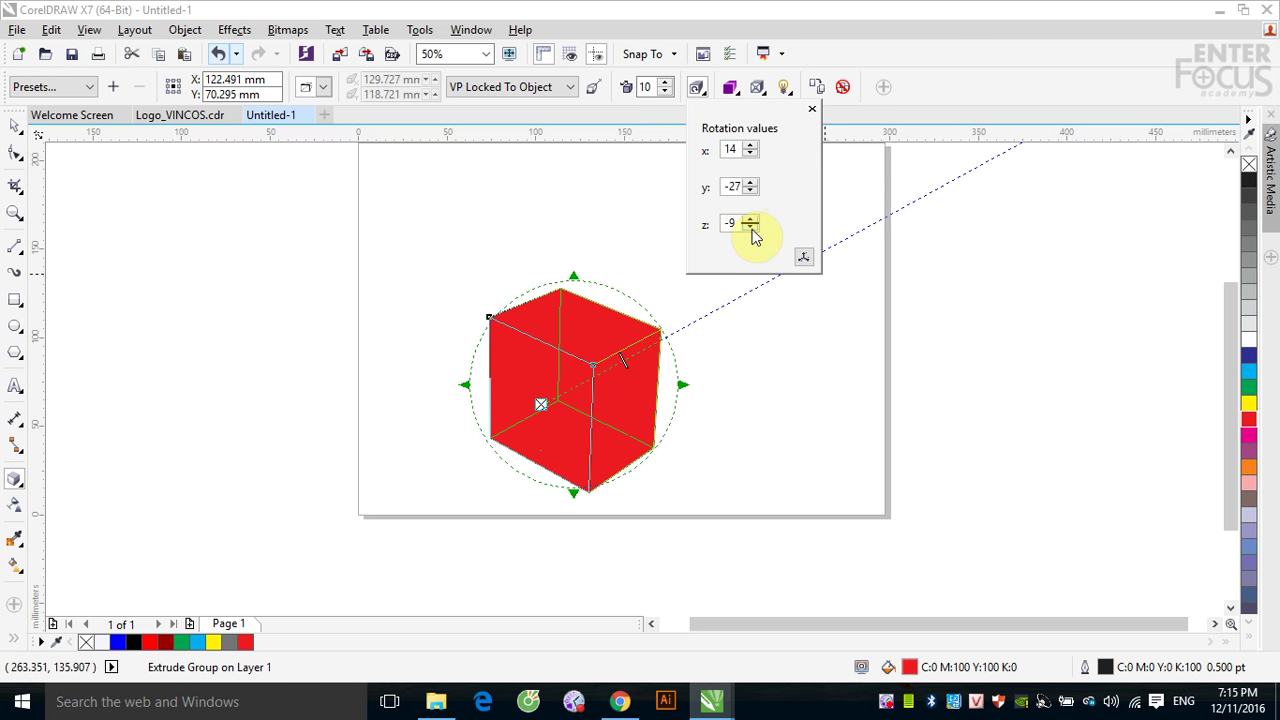
mouse_move(543, 394)
left_mouse_down()
mouse_move(569, 391)
mouse_move(548, 402)
left_mouse_up()
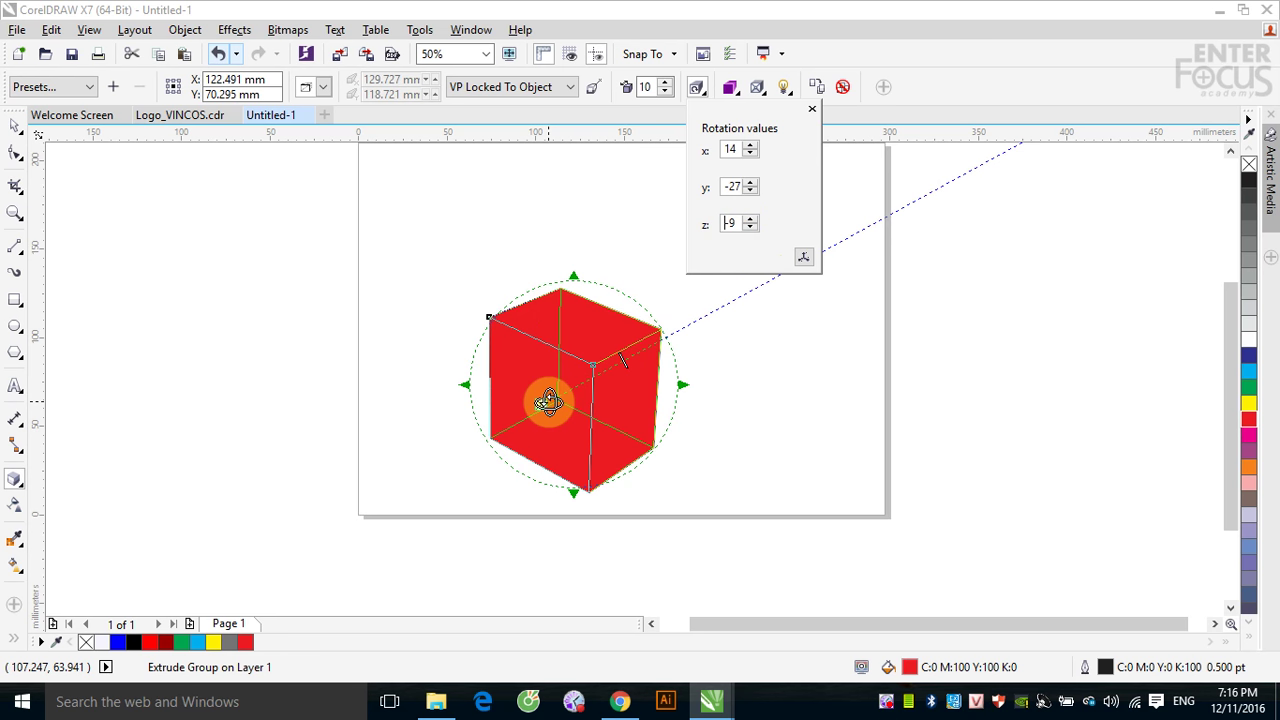
left_click_drag(548, 402, 540, 405)
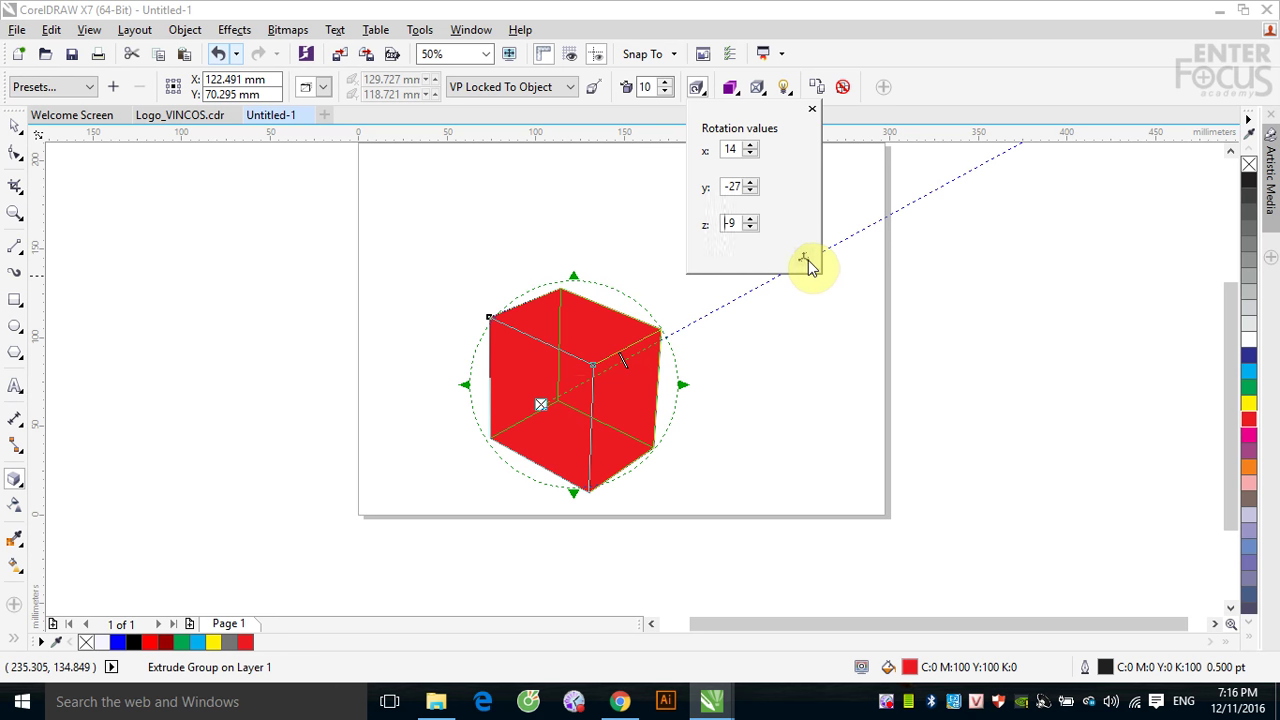
- Return to the graphical rotation preview and reset the box's 3D rotation
left_click(805, 260)
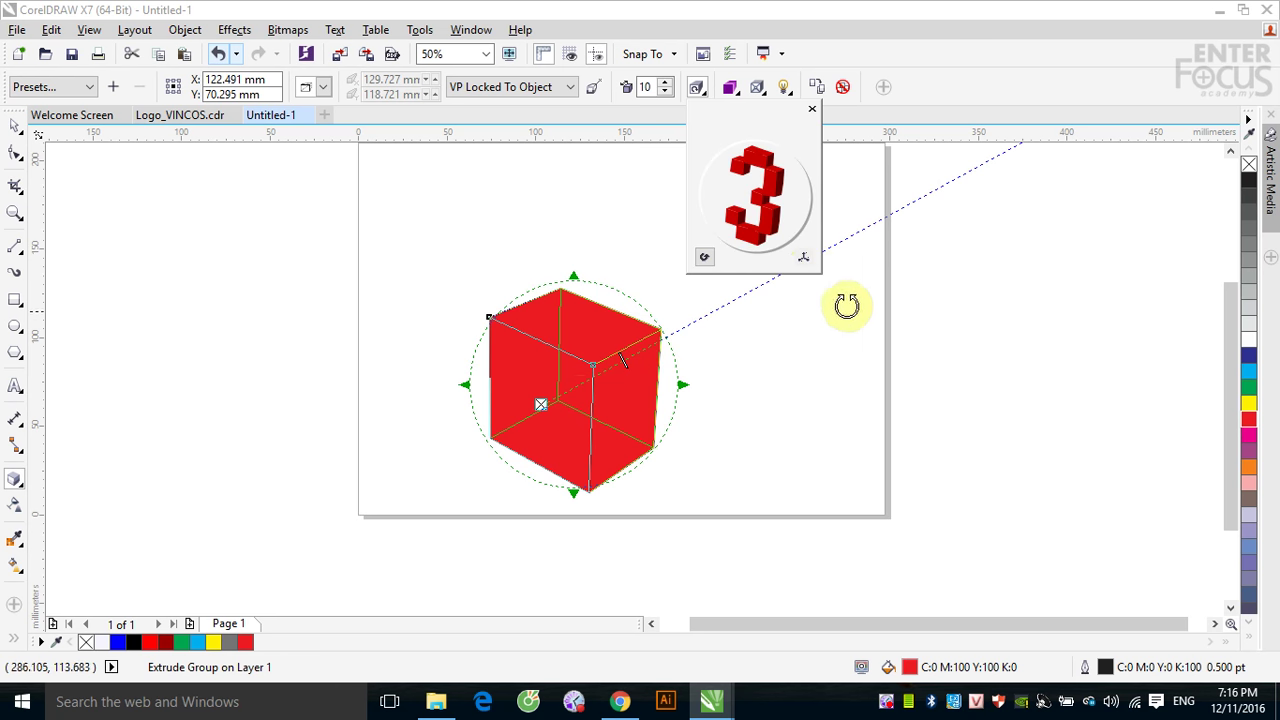
left_click(805, 262)
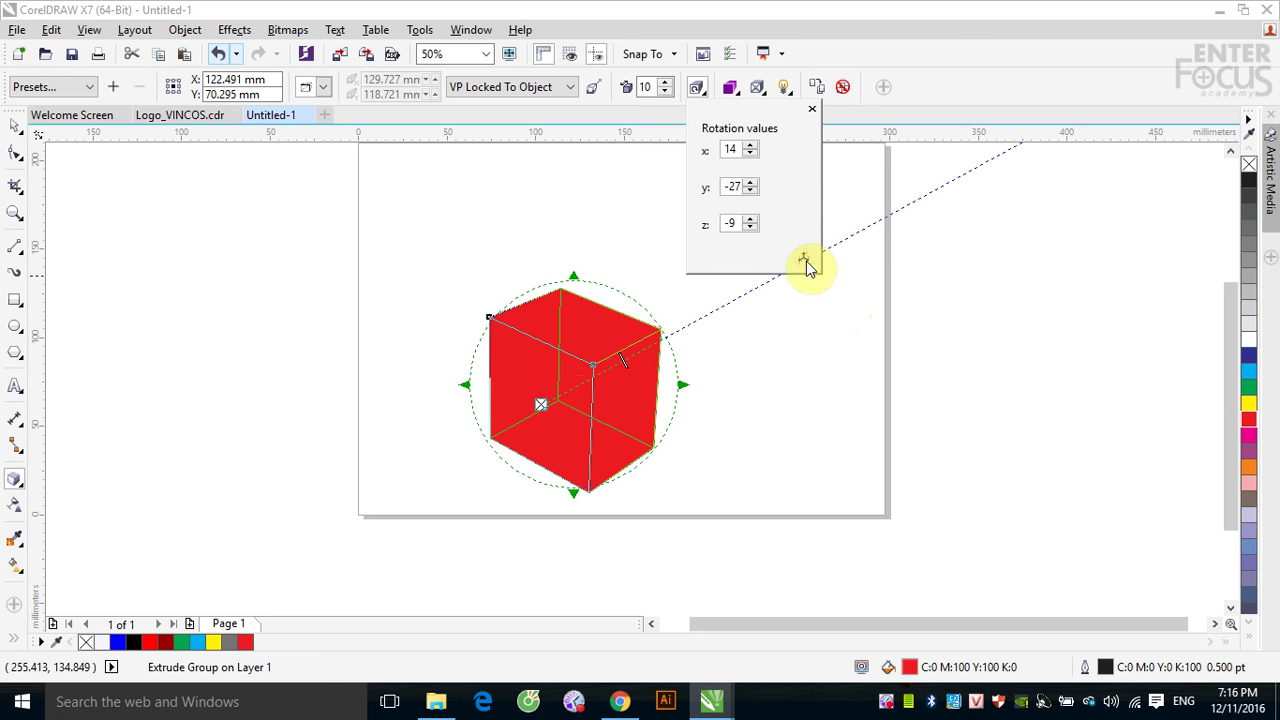
left_click(805, 262)
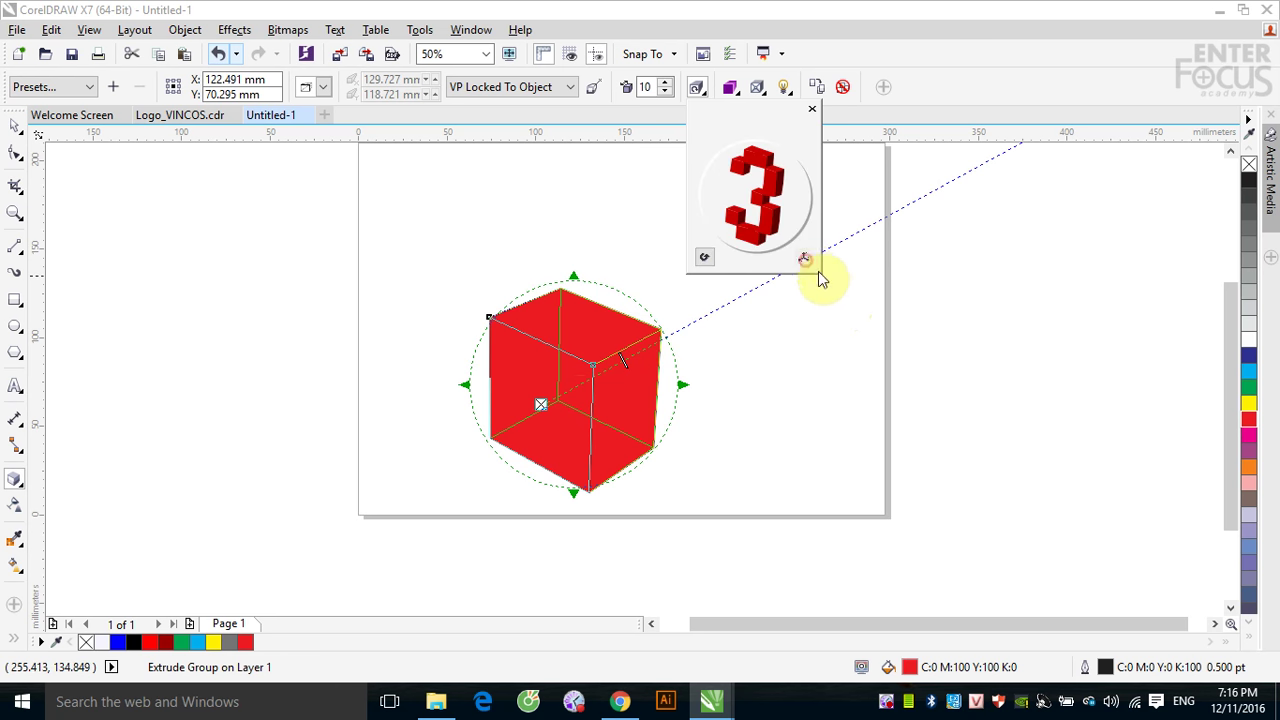
left_click(705, 260)
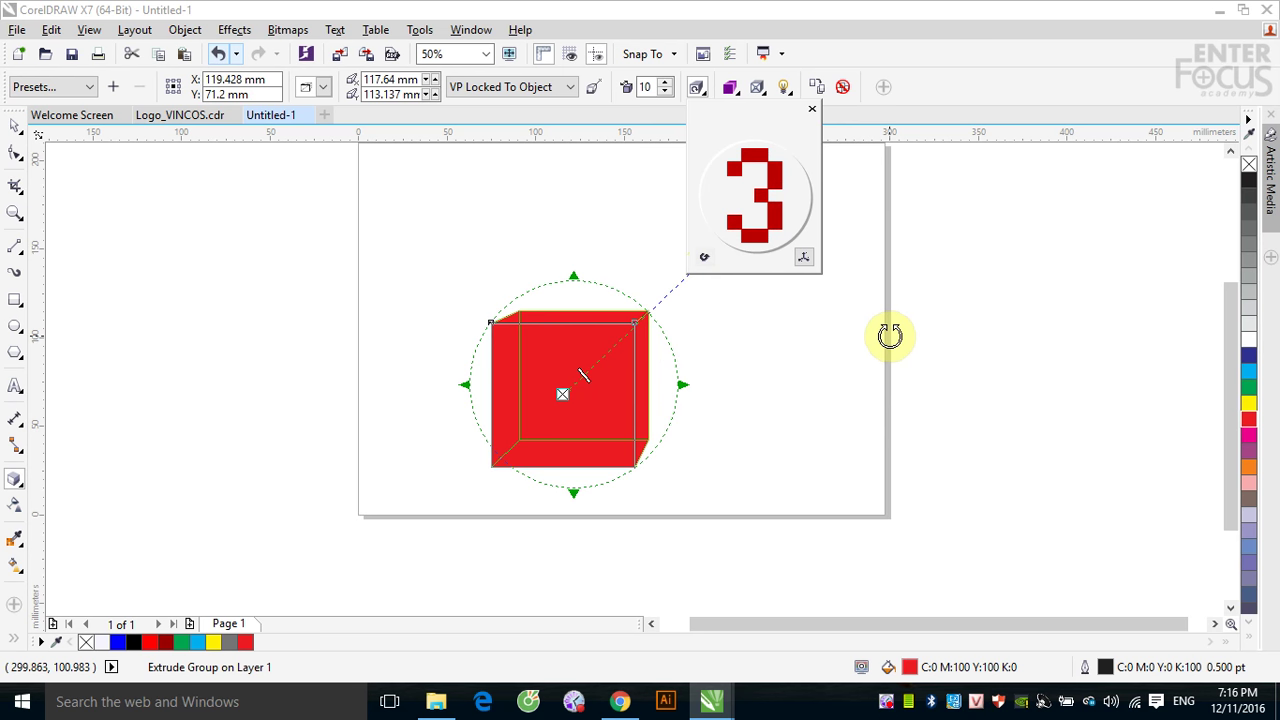
- Examine the extrusion color options for the box, including Use Object Fill, and leave the Extrude tool with nothing selected
left_click(965, 91)
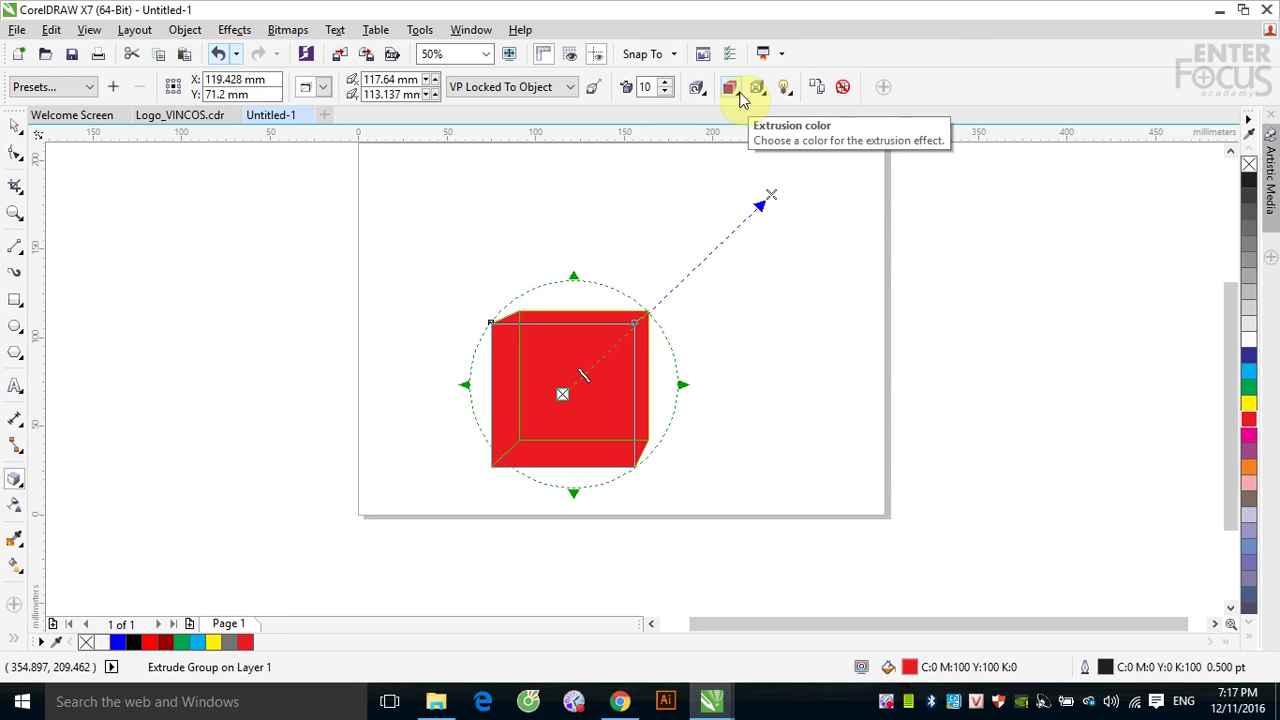
left_click(740, 94)
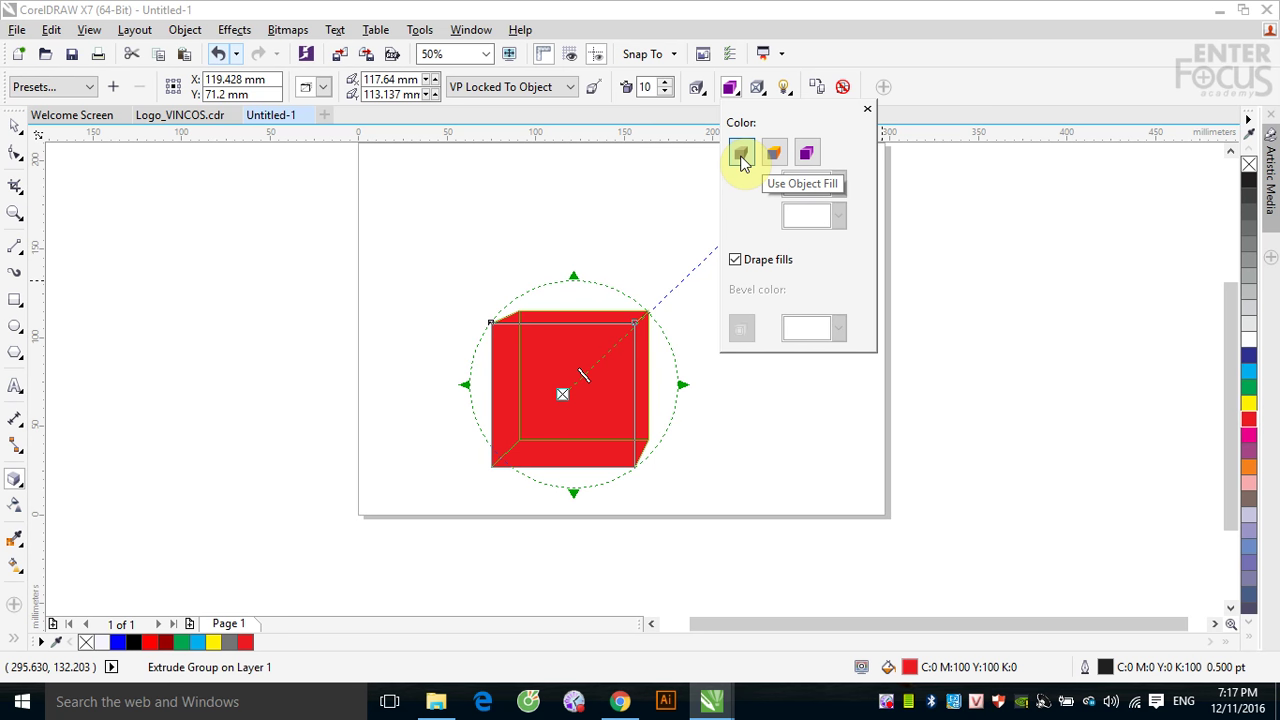
left_click(15, 130)
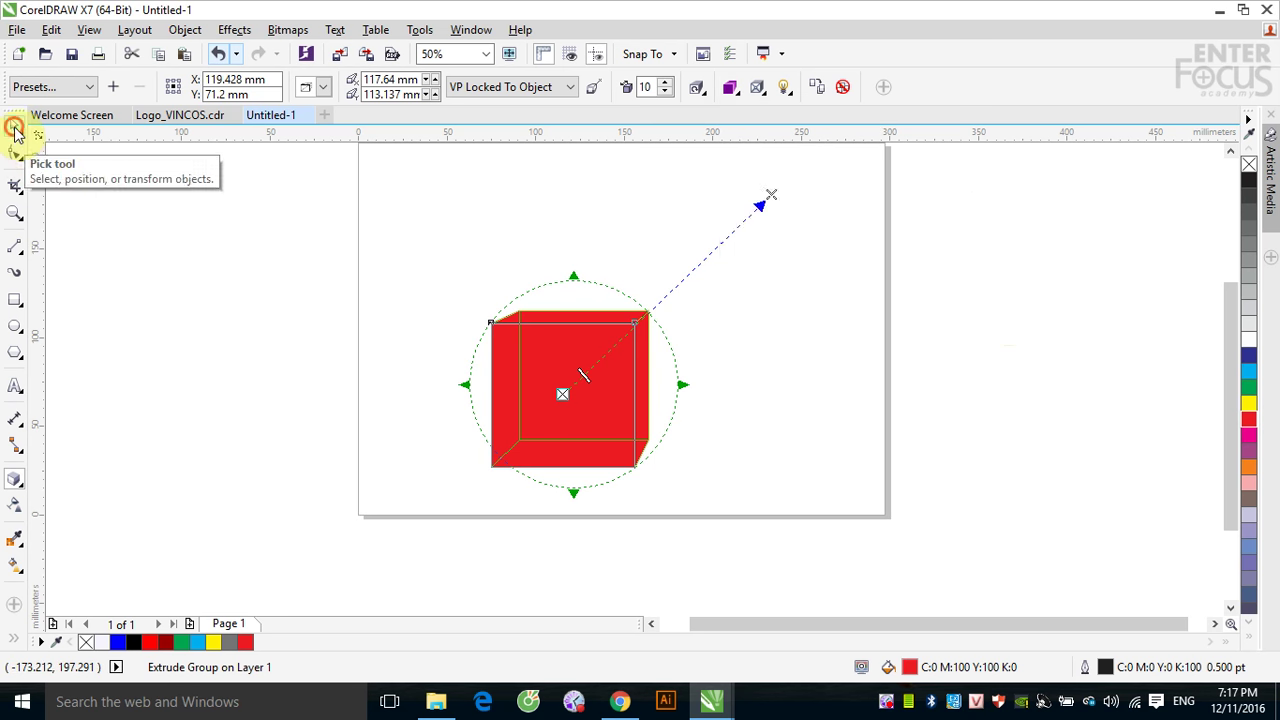
left_click(149, 286)
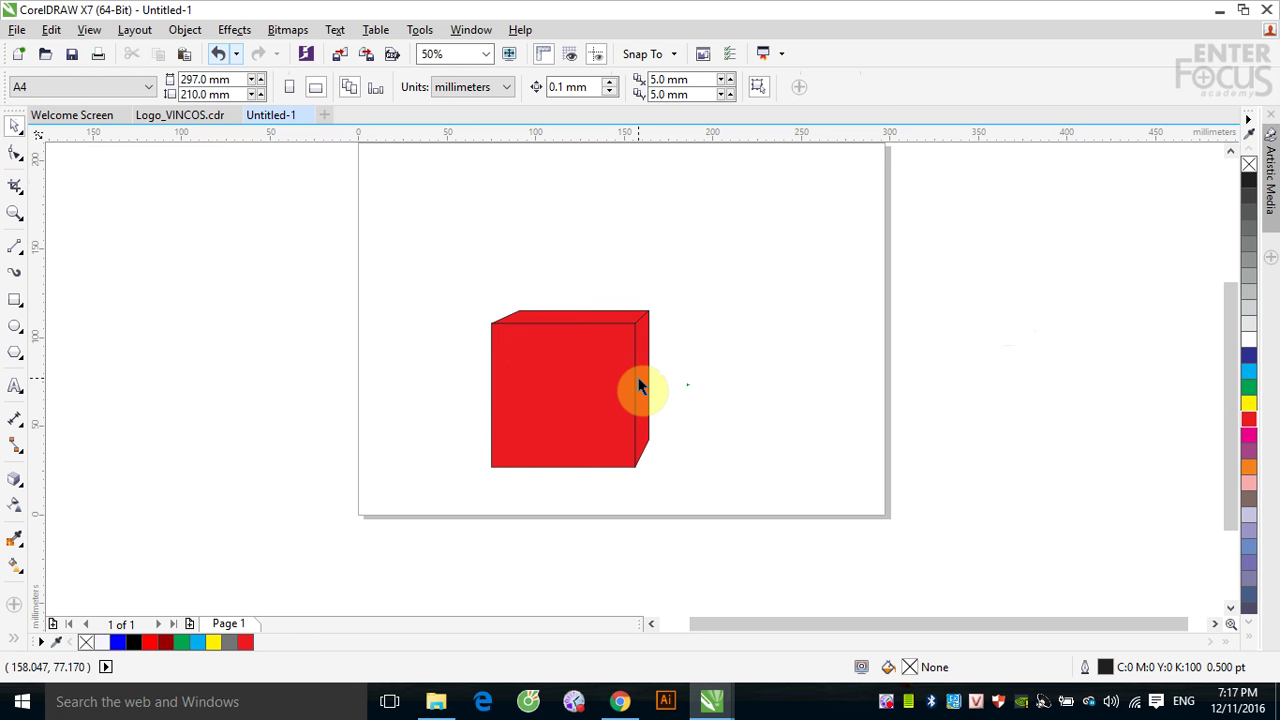
- Select the box's front control rectangle and try yellow and green fills on it, finishing with cyan
left_click(602, 396)
left_click_drag(603, 390, 601, 320)
left_click(556, 396)
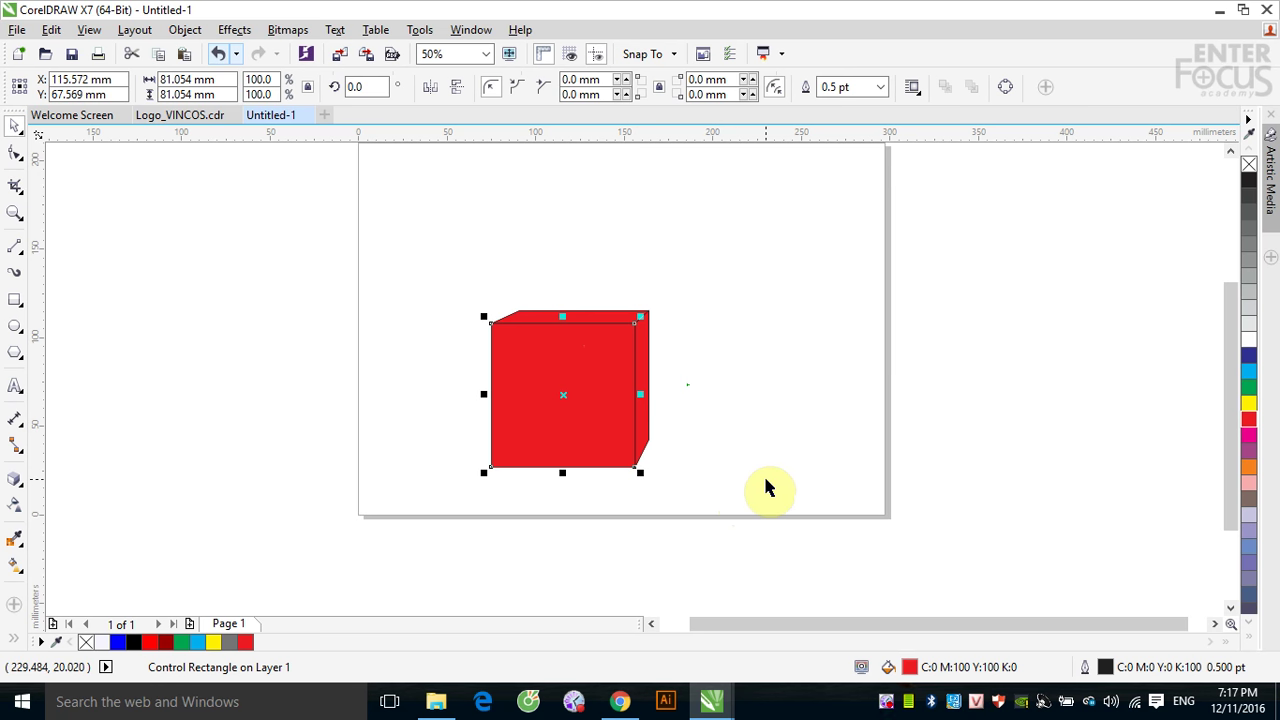
left_click(1250, 402)
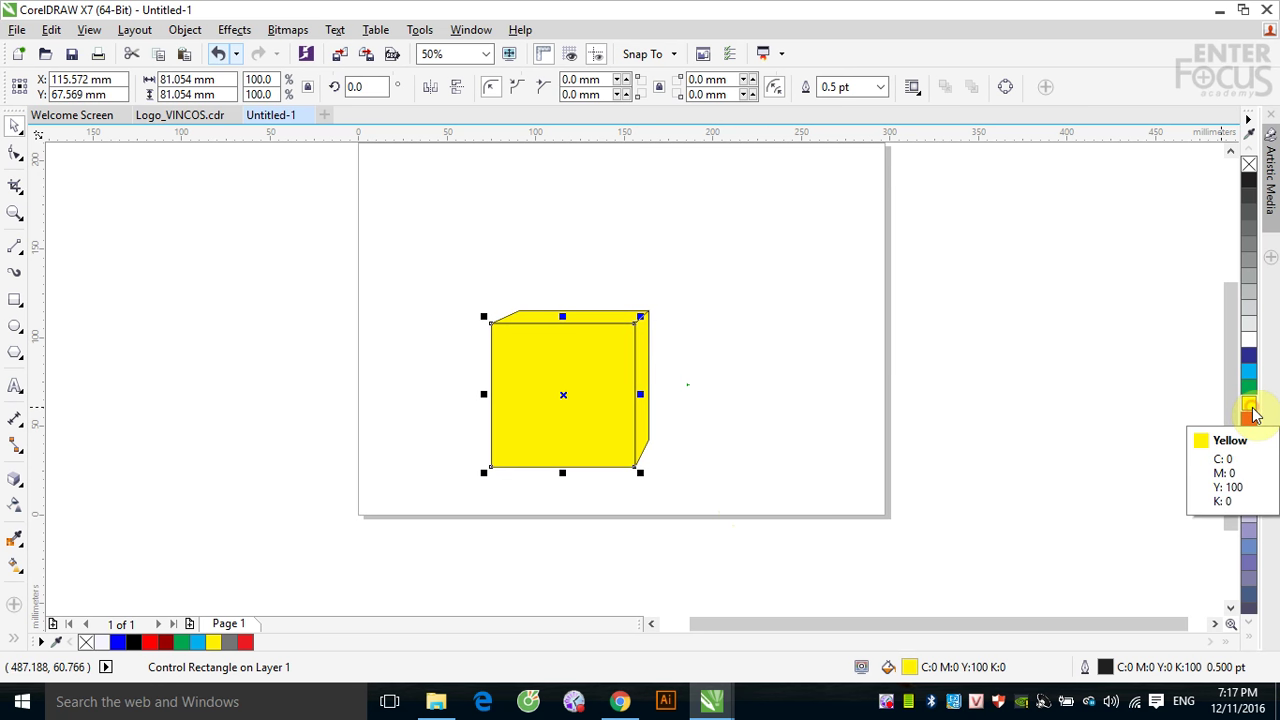
left_click(1250, 388)
left_click(1250, 373)
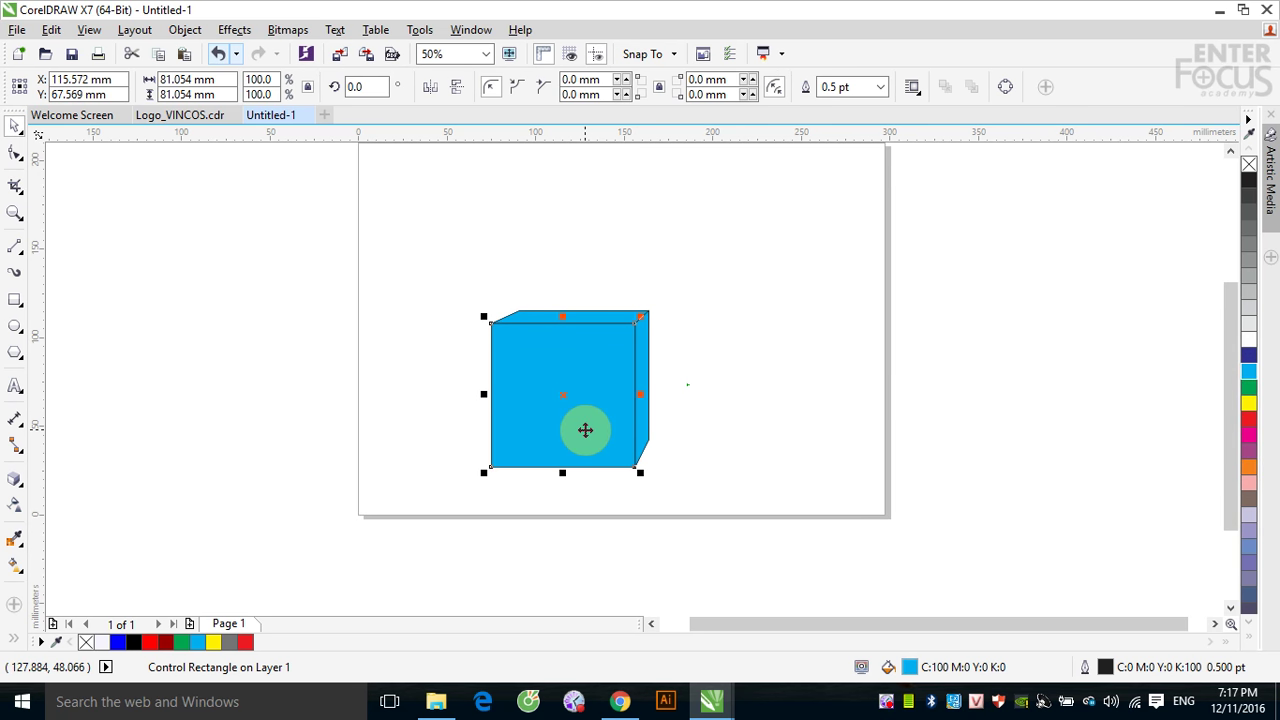
- Try rotating the front control rectangle freehand to about 303.8 degrees and undo the rotation
left_click(557, 424)
left_click_drag(646, 471, 543, 509)
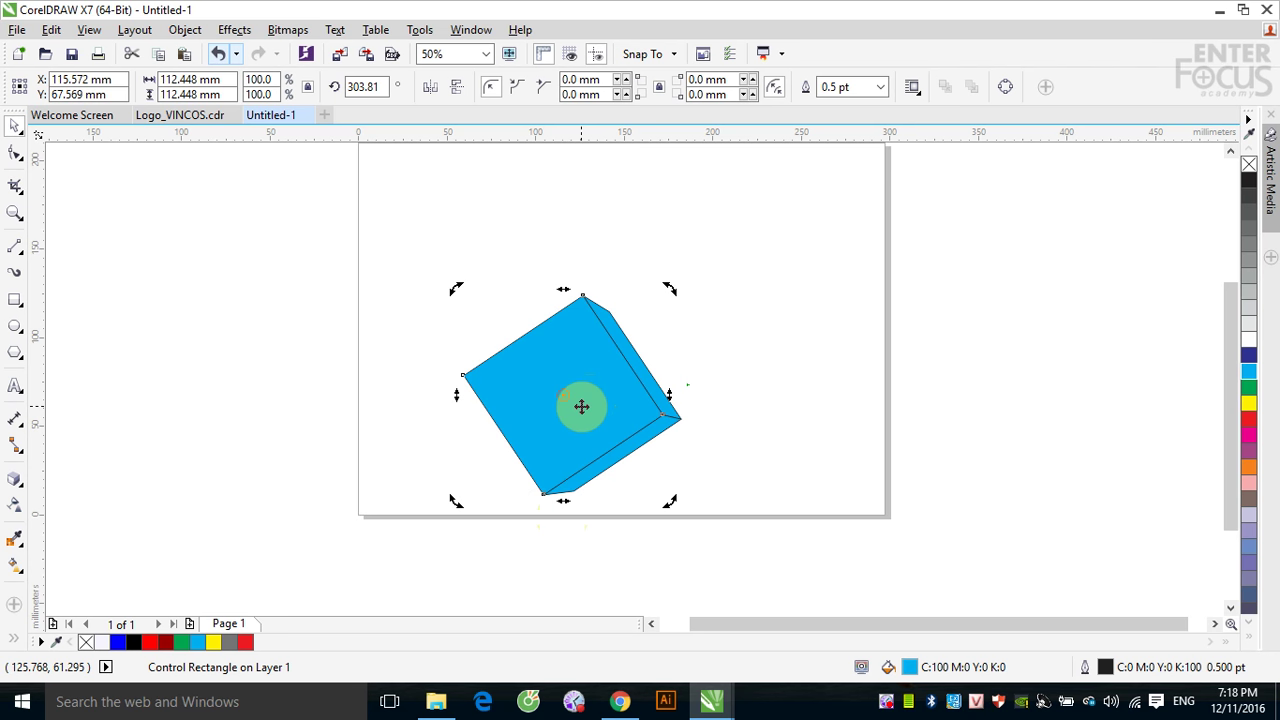
key("ctrl+z")
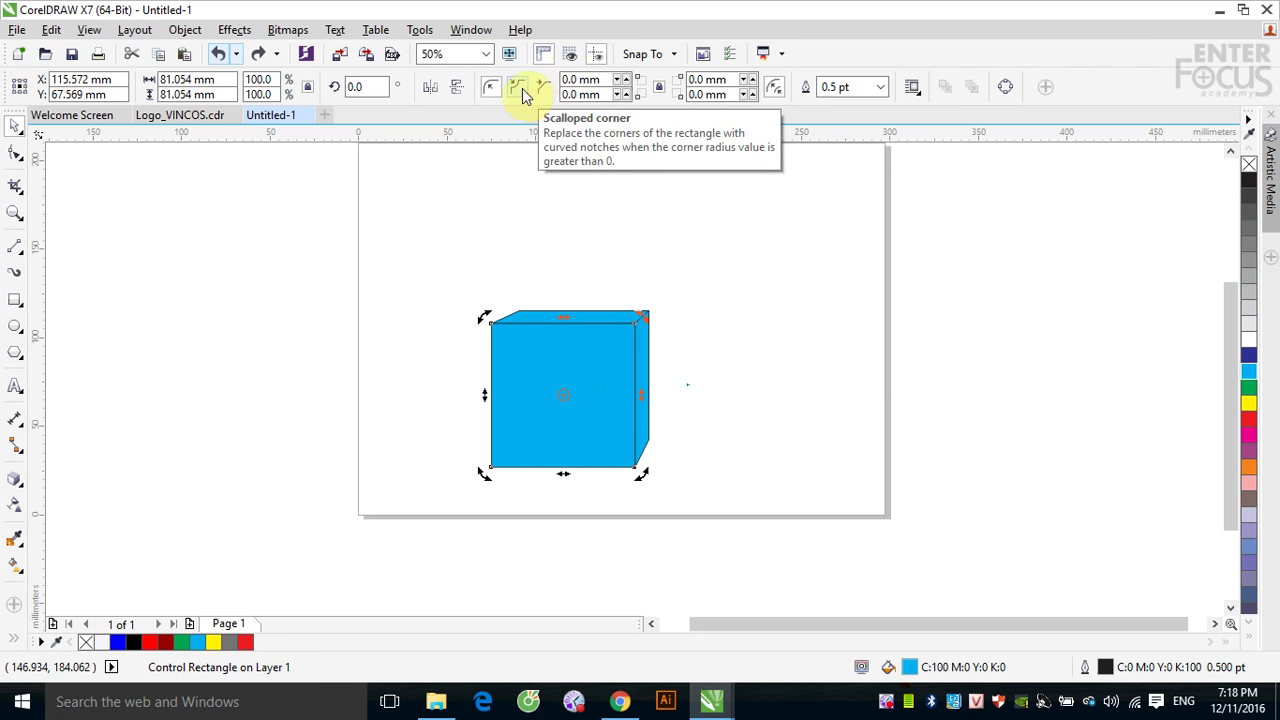
- Set the front rectangle's corner radius to 20 mm and try the scalloped and chamfered corner styles
left_click(566, 86)
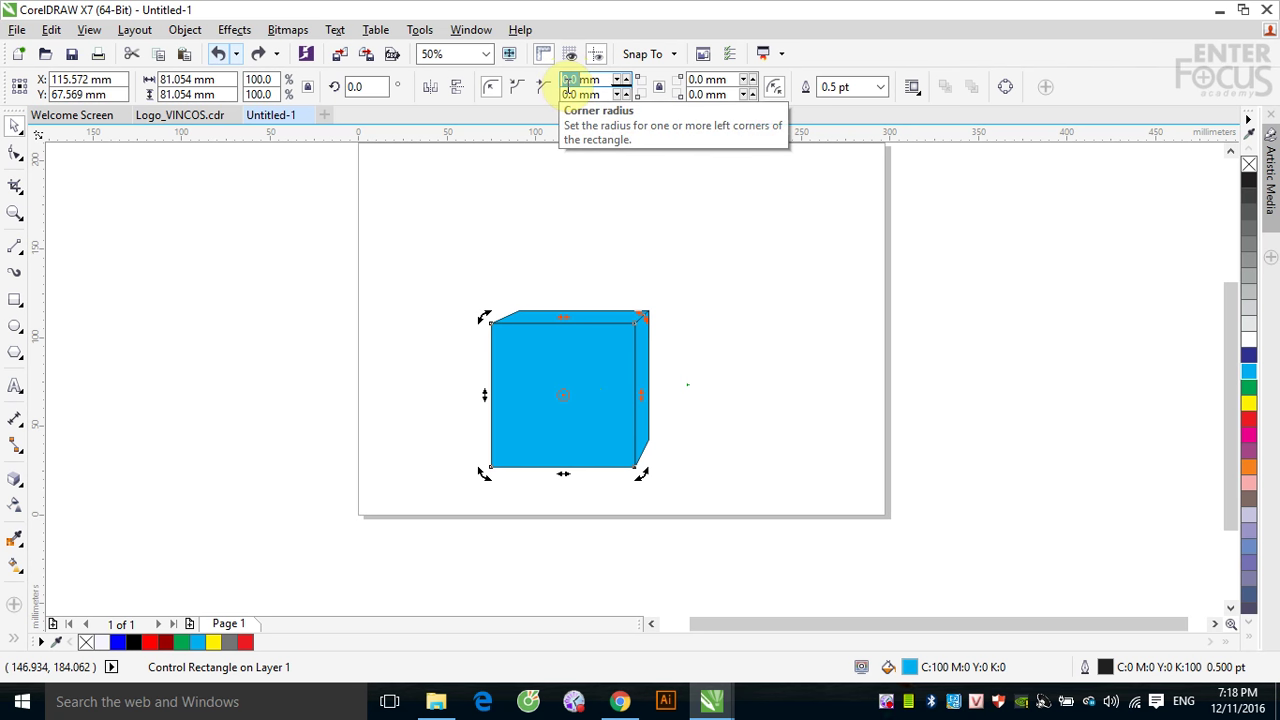
type("20")
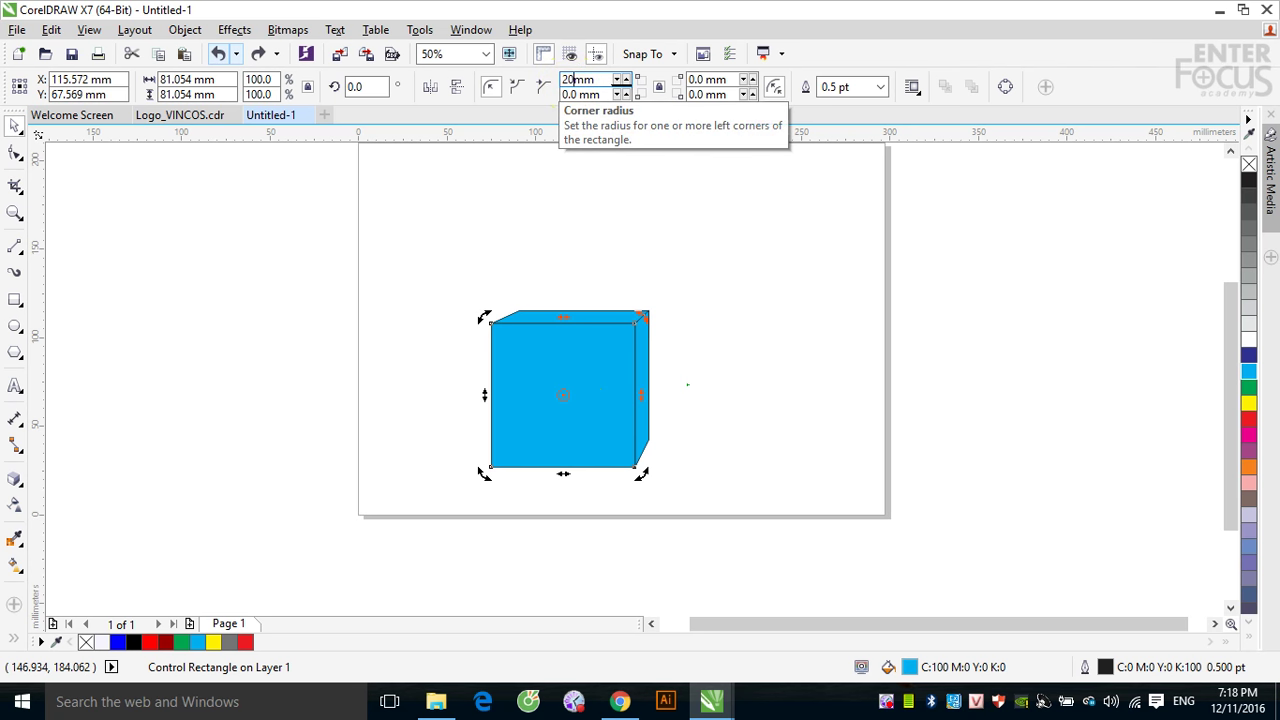
key("Return")
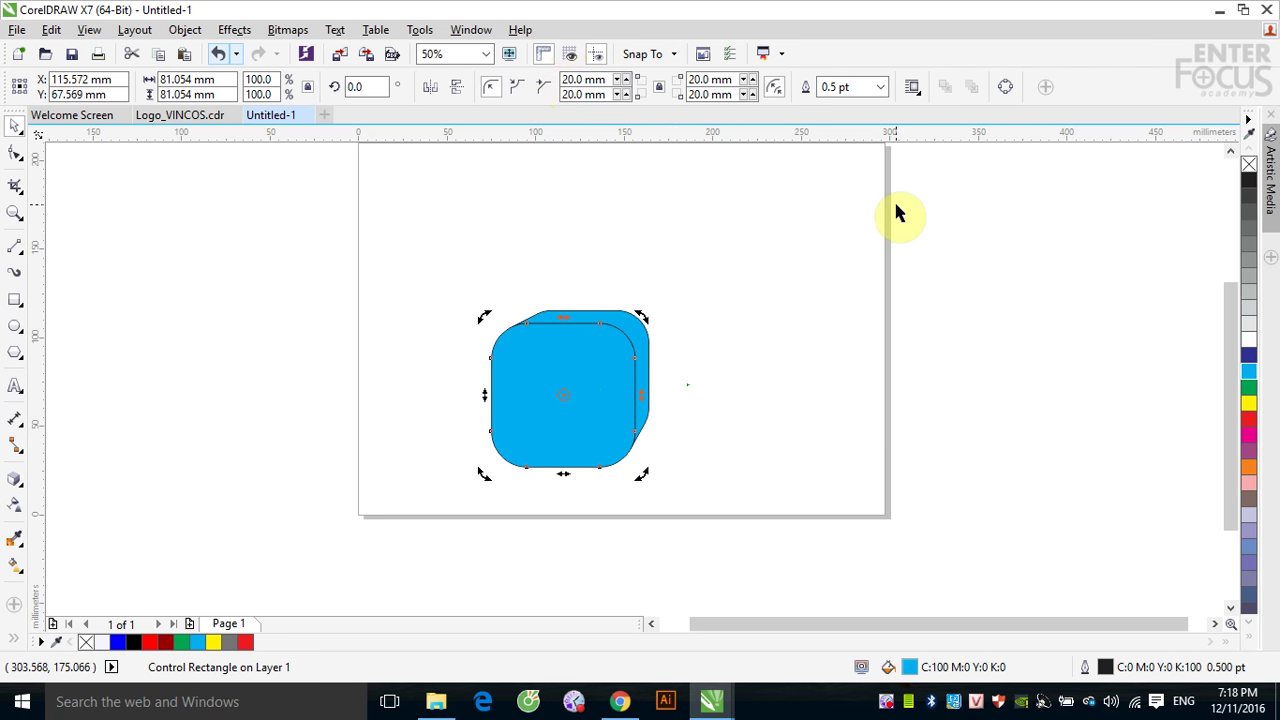
left_click(517, 86)
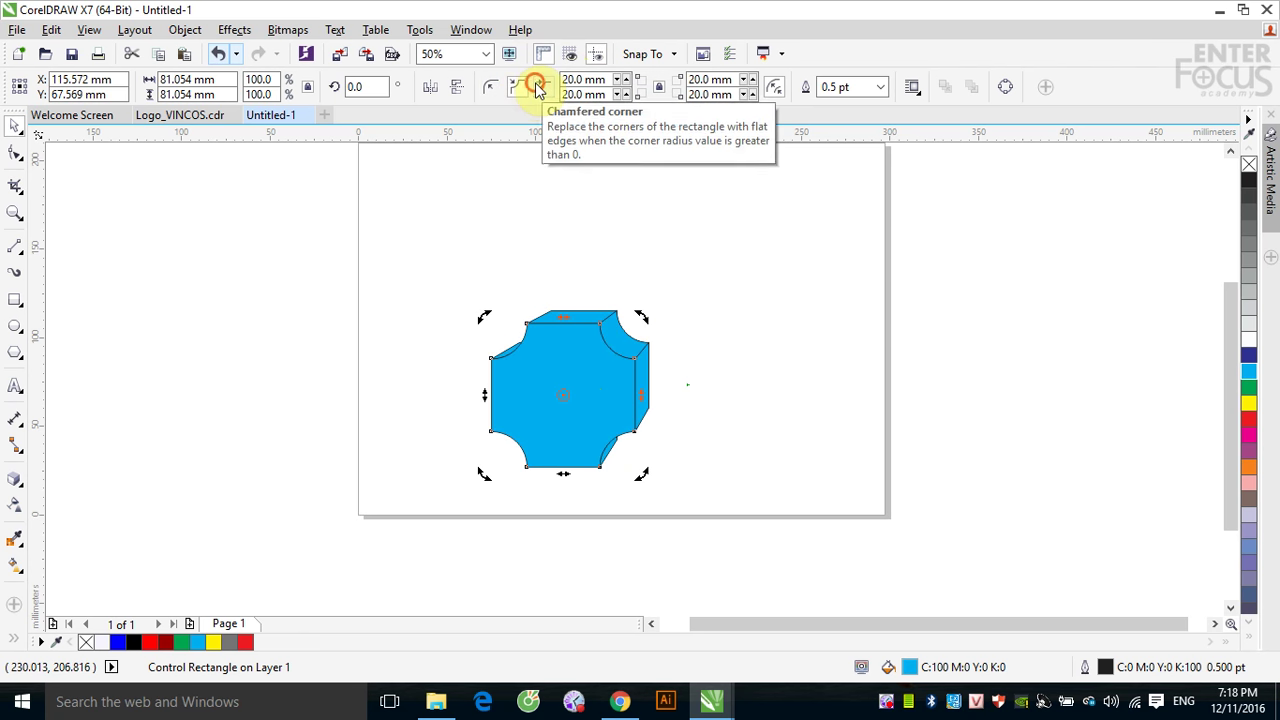
left_click(539, 88)
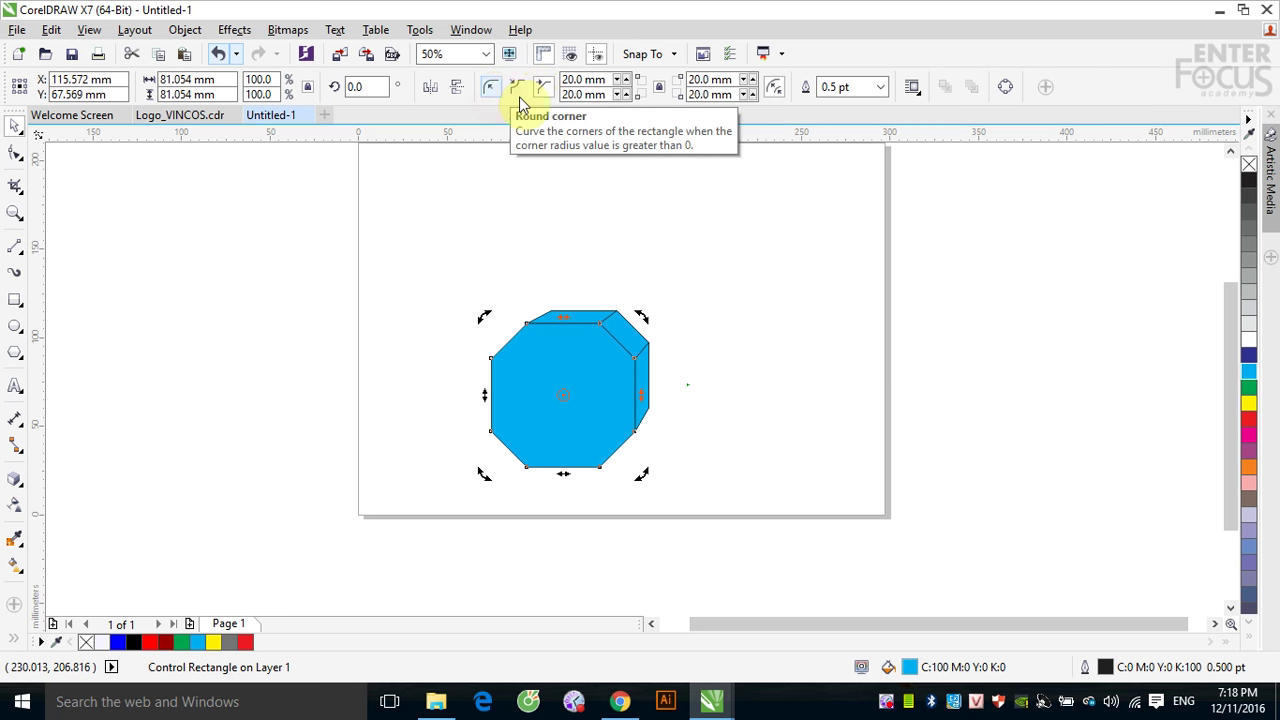
- Set the front rectangle's corner radius to 0 mm and select the whole extrude group
type("0")
key("Return")
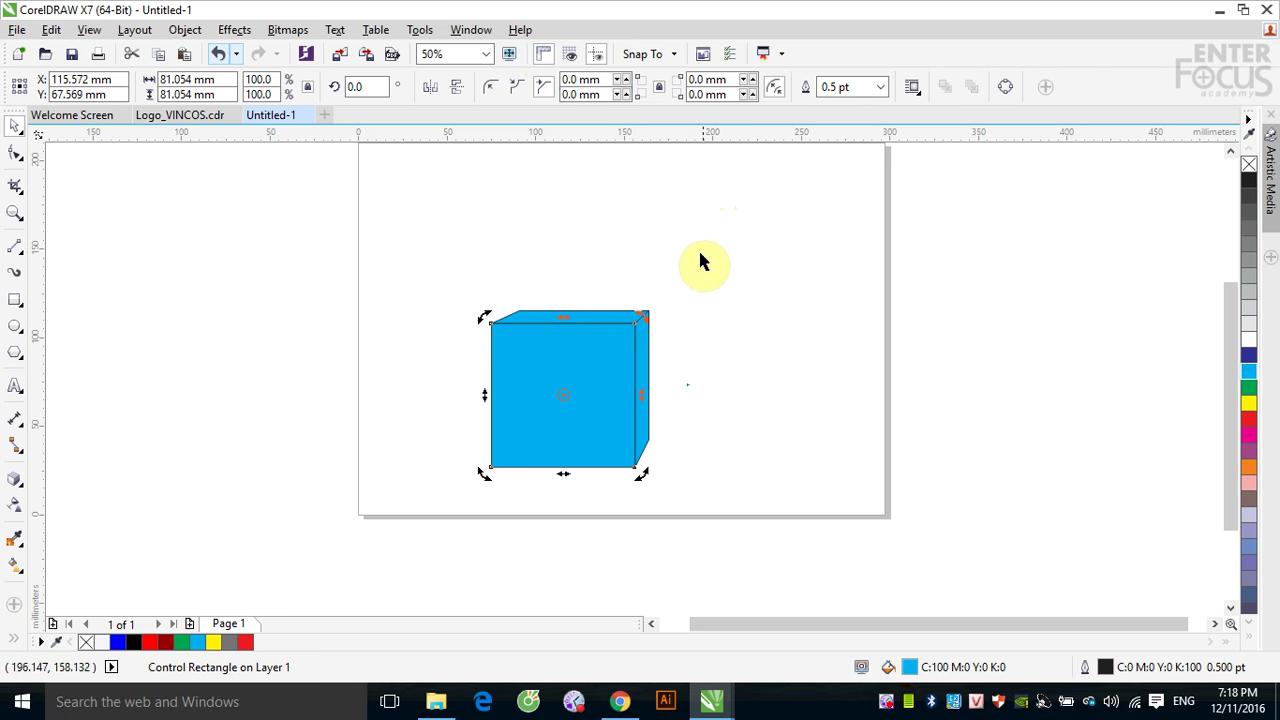
left_click(718, 366)
left_click(643, 370)
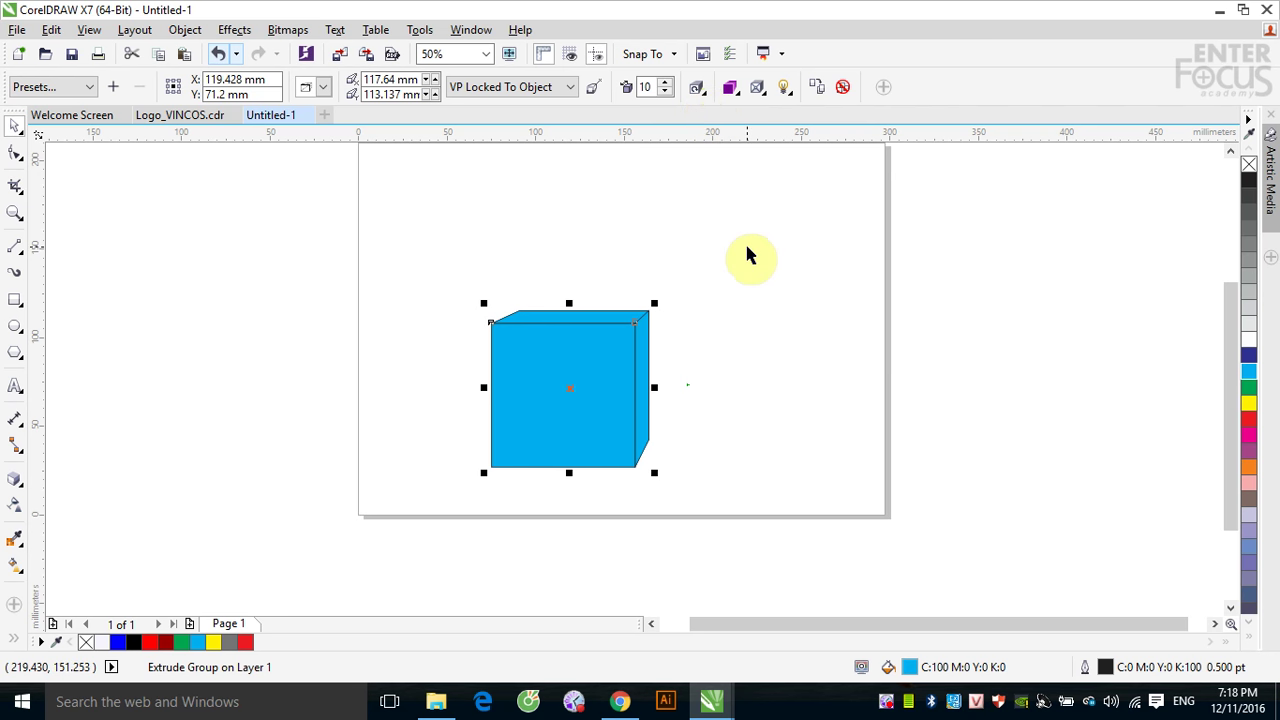
- Draw a square about 77 mm wide to the right of the extruded box
left_click(15, 300)
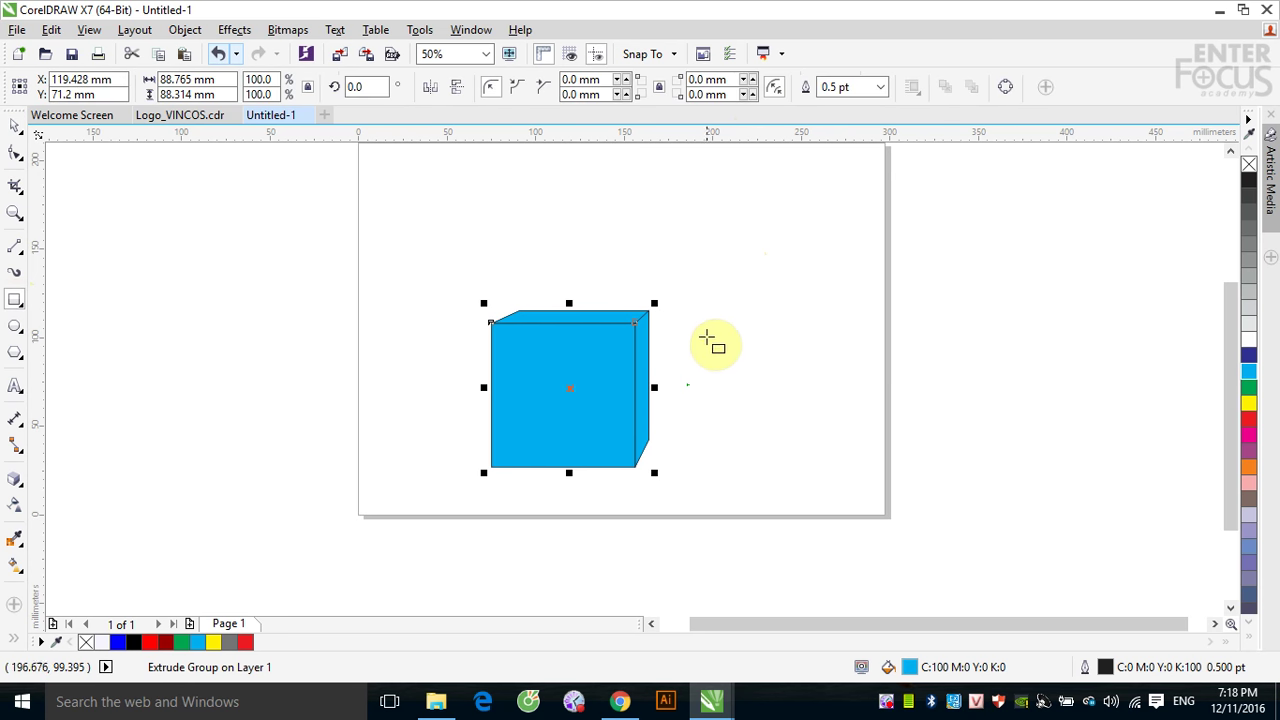
left_click_drag(713, 332, 850, 470)
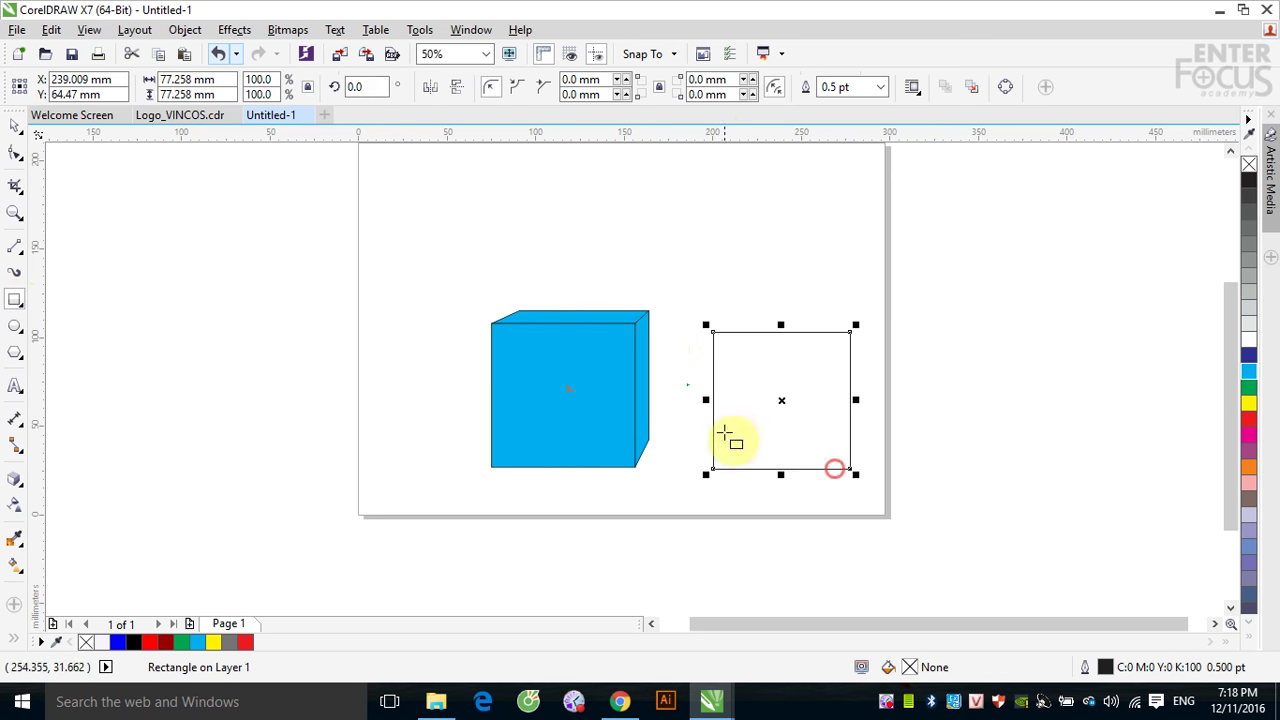
left_click(15, 125)
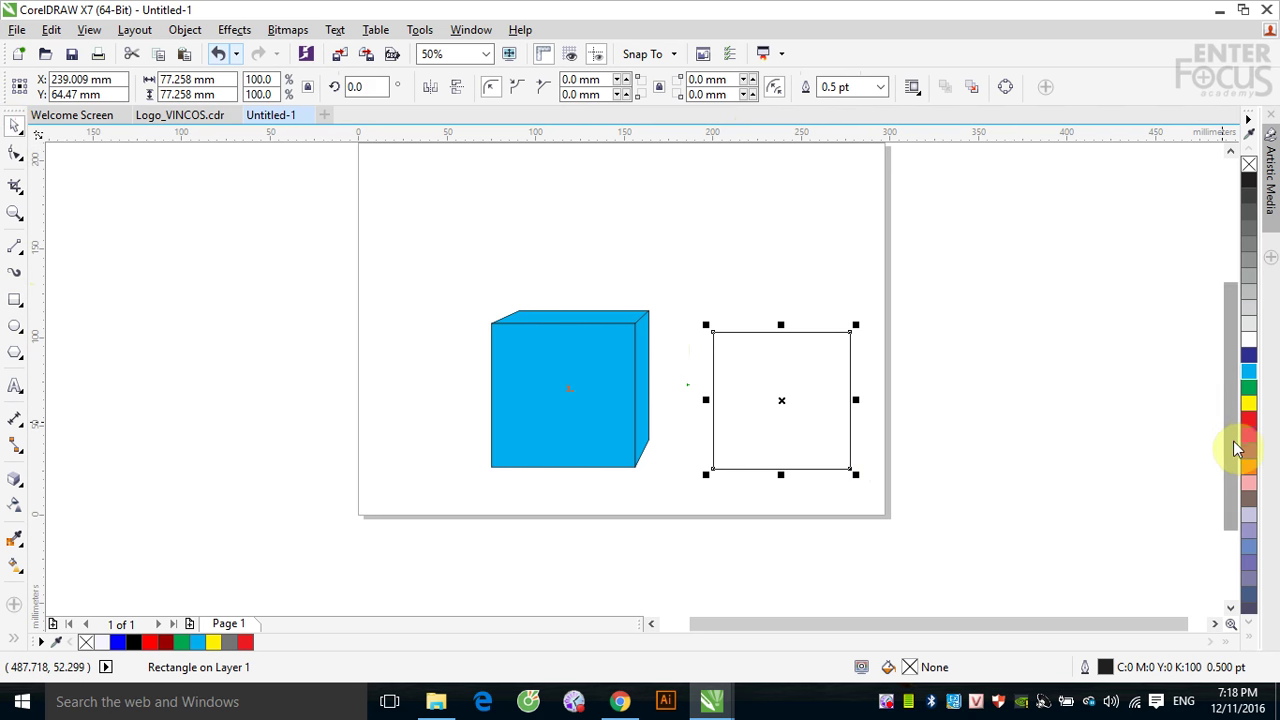
- Fill the new square with cyan and move it slightly up and closer to the extruded box
left_click(1249, 372)
left_click_drag(823, 403, 807, 395)
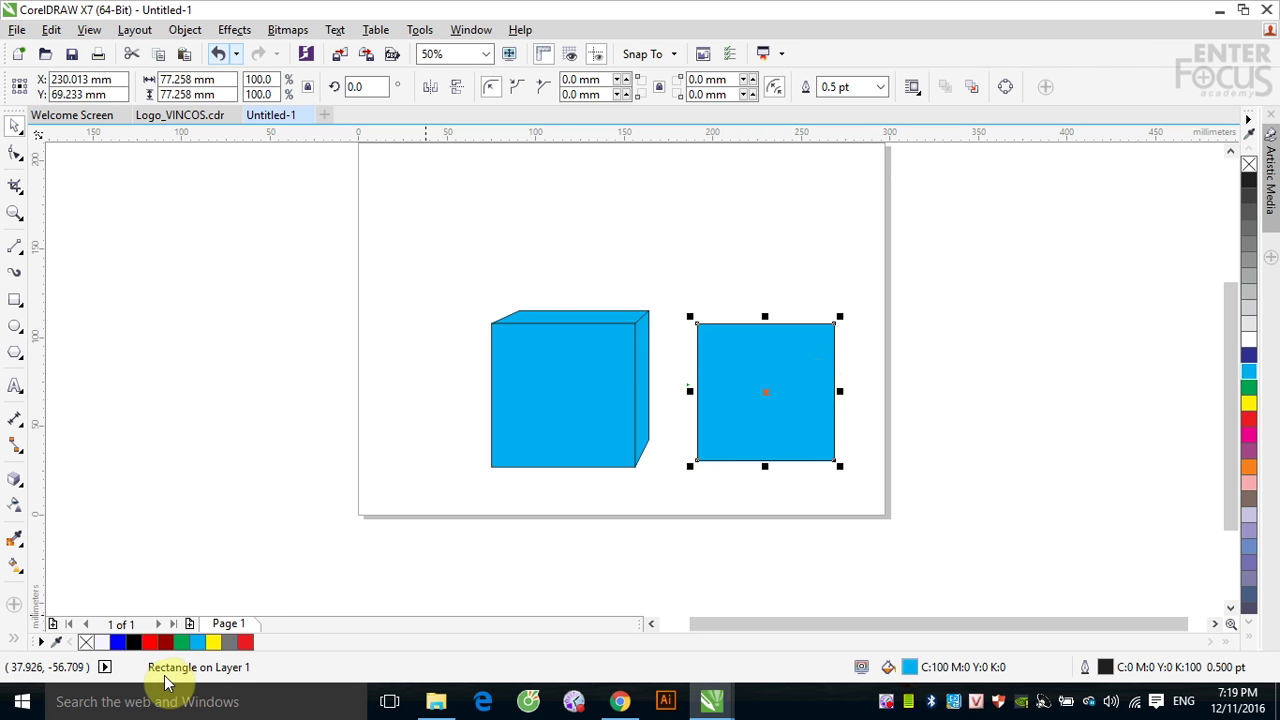
left_click(763, 404)
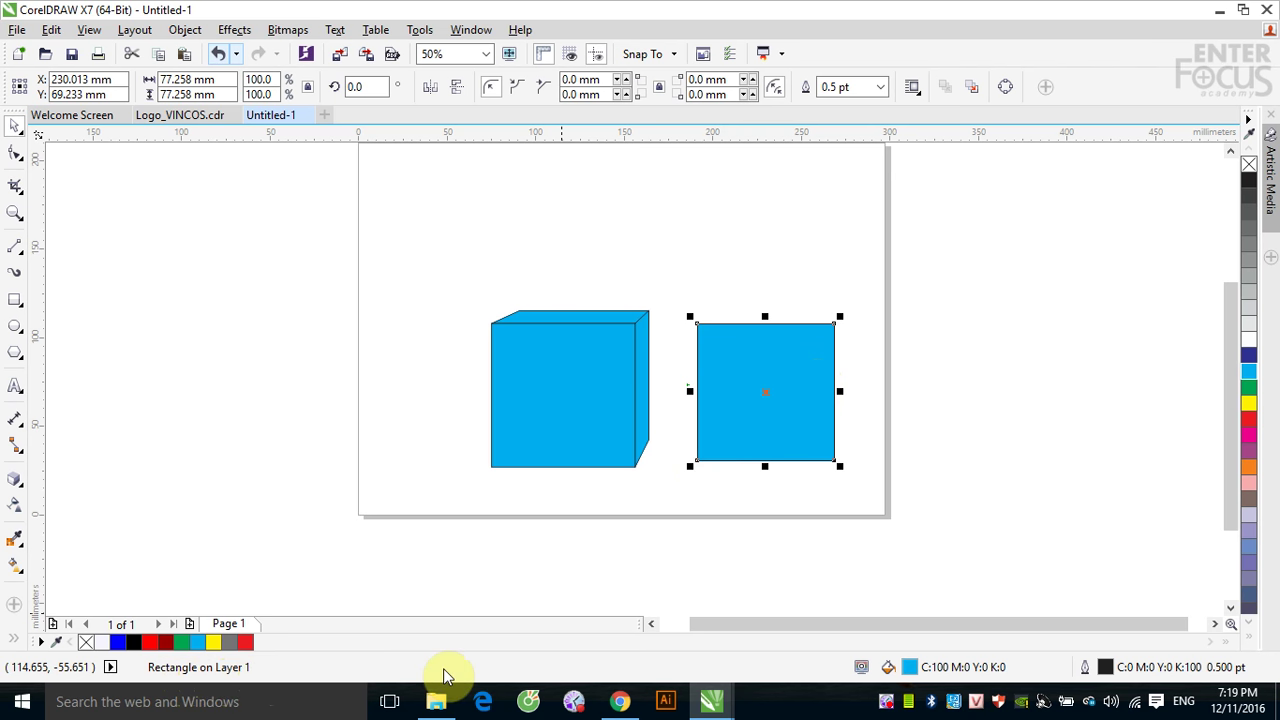
- Select the box's control rectangle, the plain square and the whole extrude group in turn to compare their object types
left_click(520, 406)
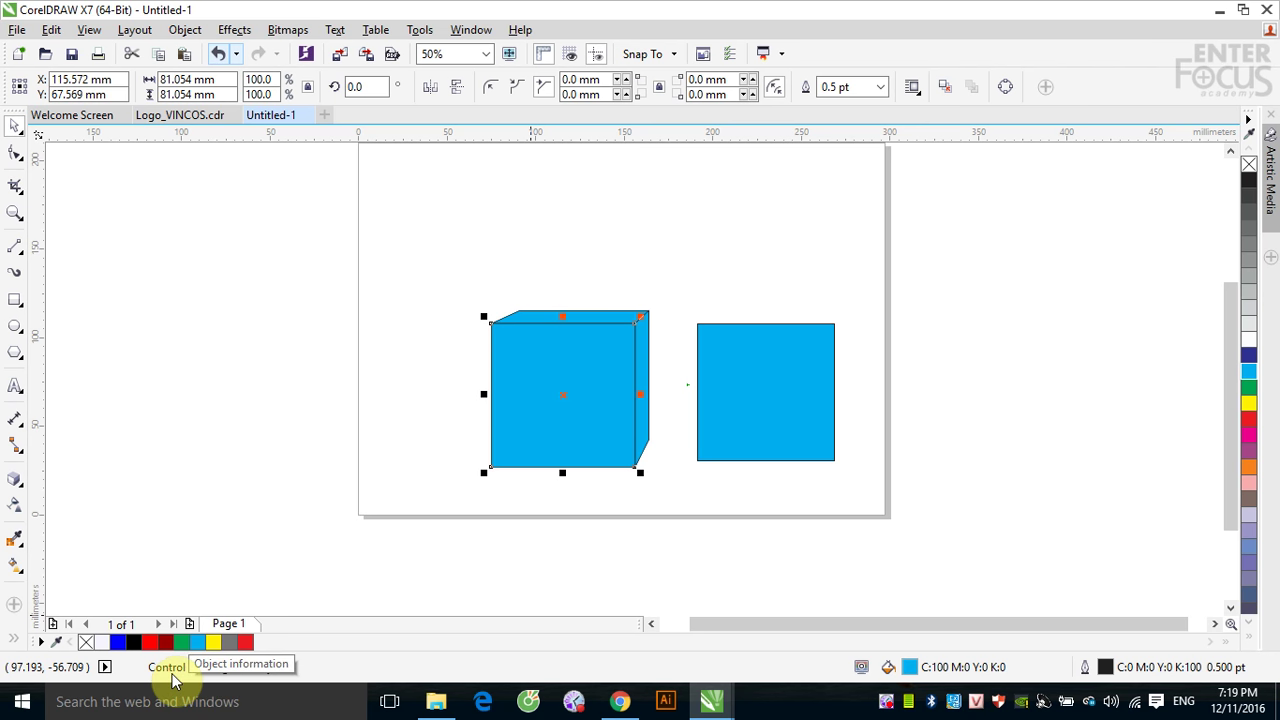
left_click(712, 426)
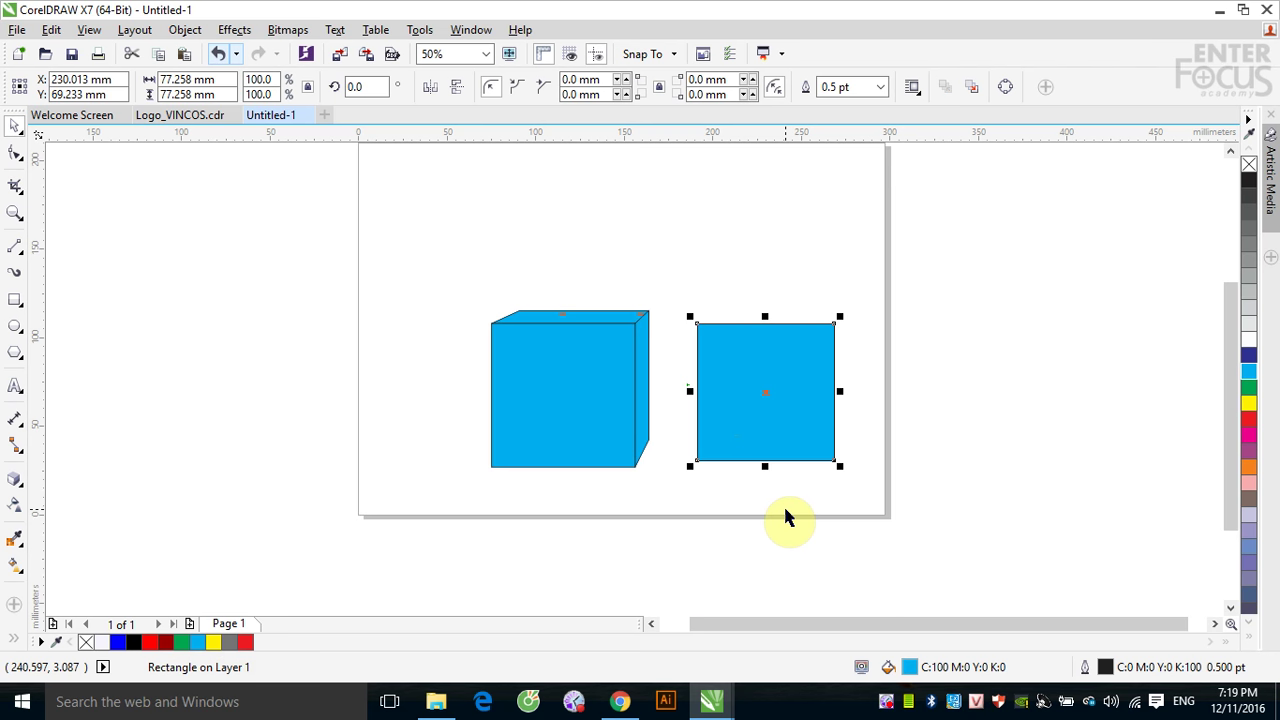
left_click(543, 414)
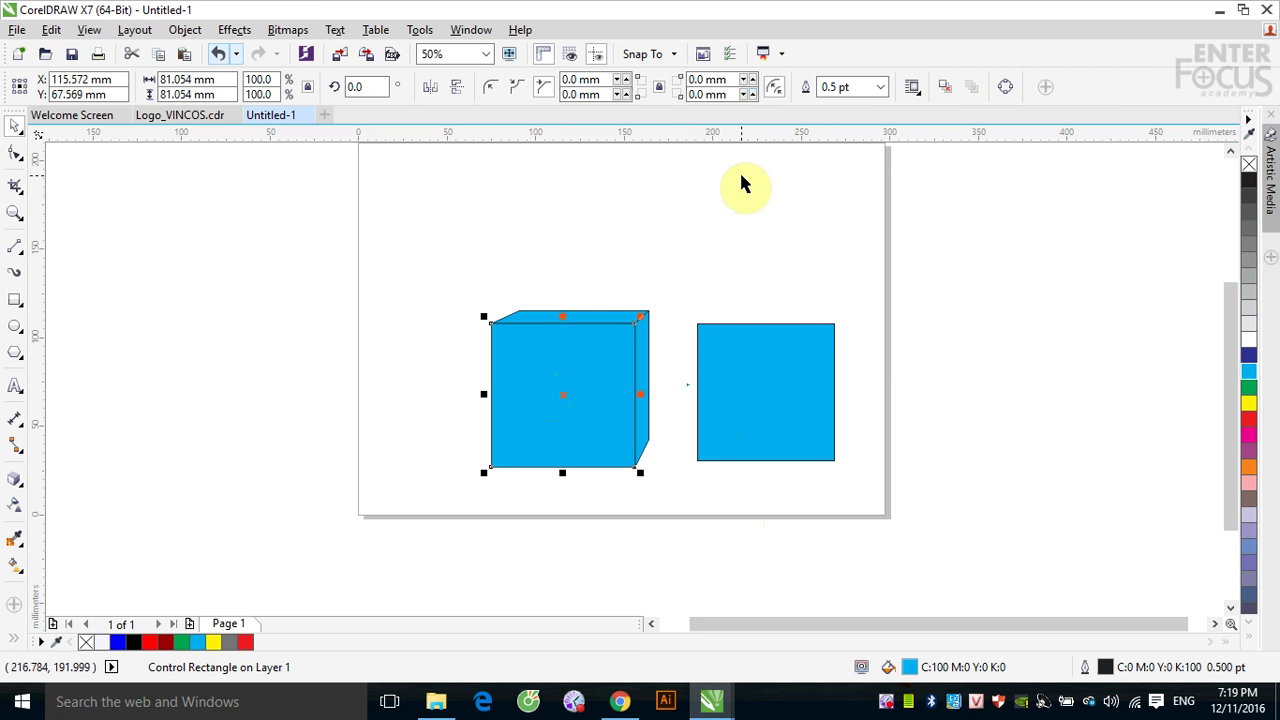
left_click_drag(524, 340, 640, 360)
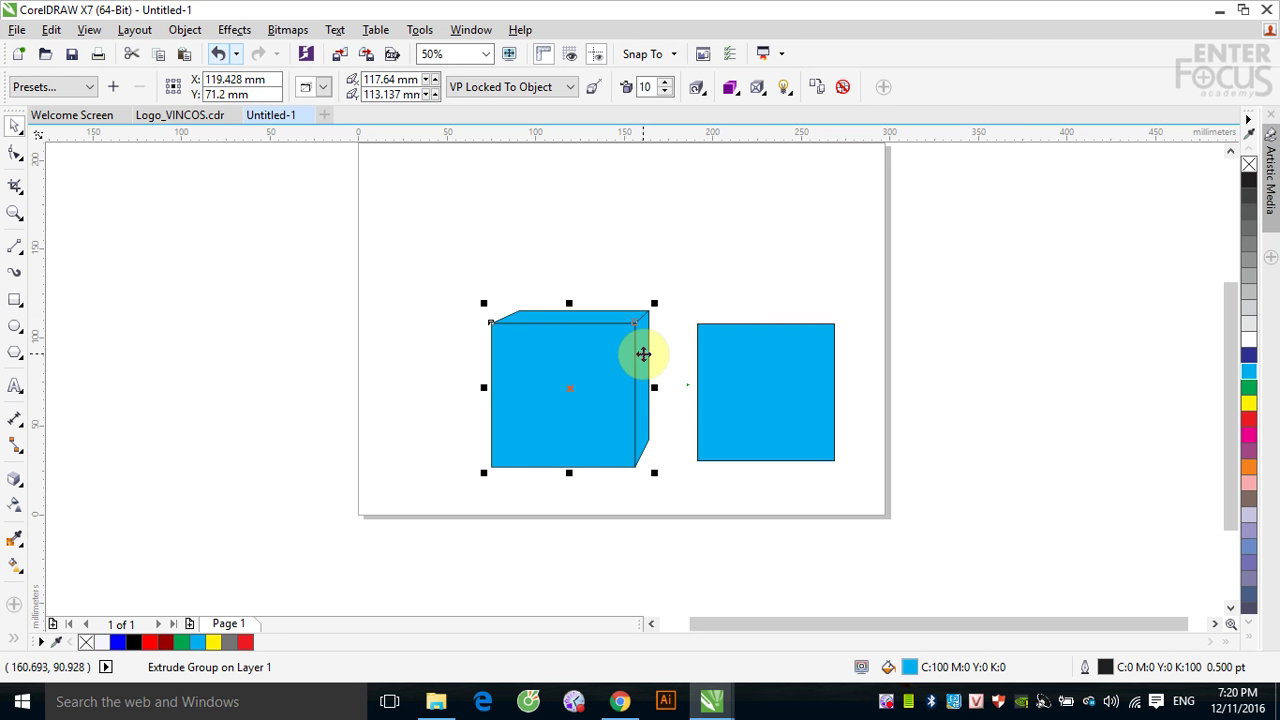
left_click(720, 265)
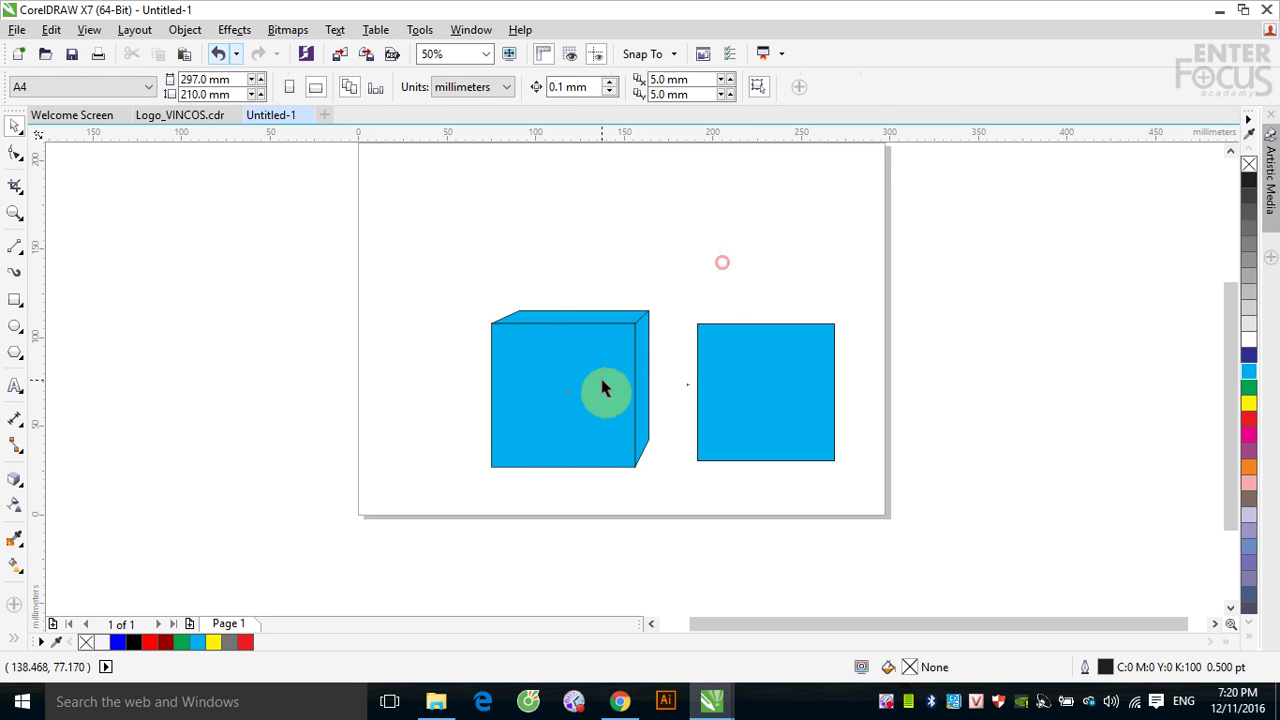
- Switch the box's extrusion color to a solid color and make its sides yellow
left_click(642, 368)
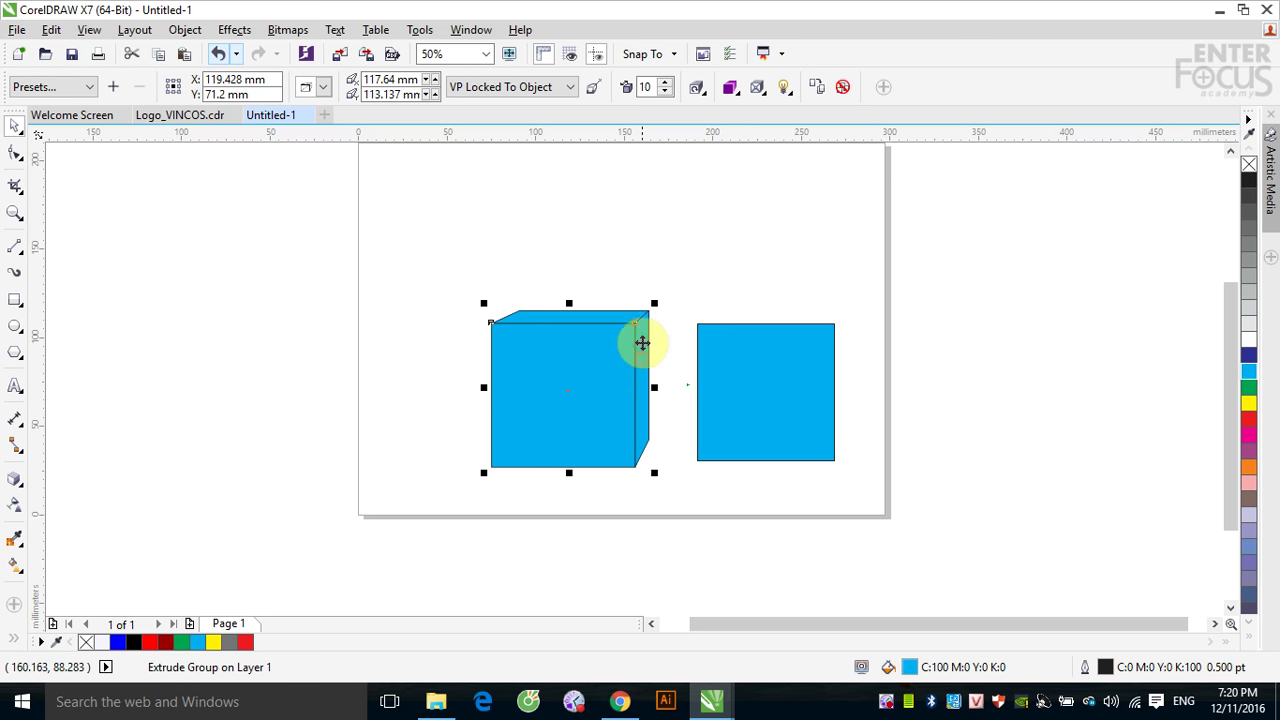
left_click(737, 89)
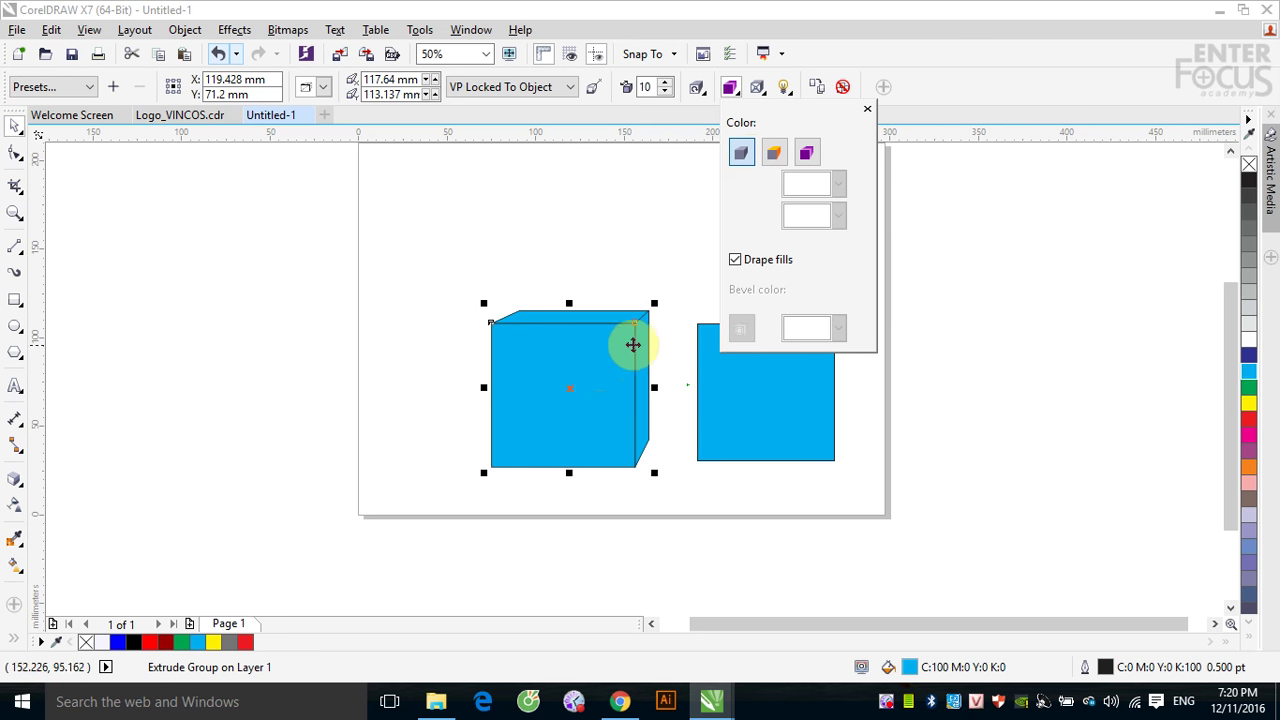
left_click(773, 155)
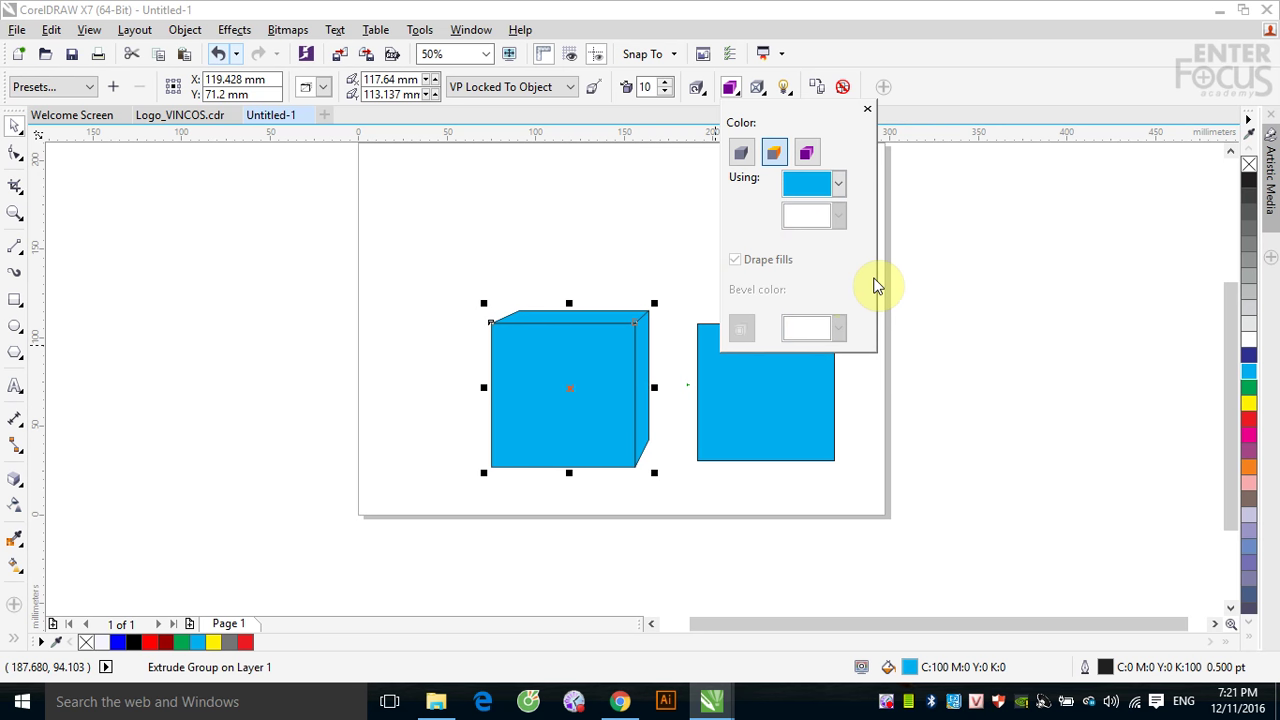
left_click(840, 185)
left_click(822, 209)
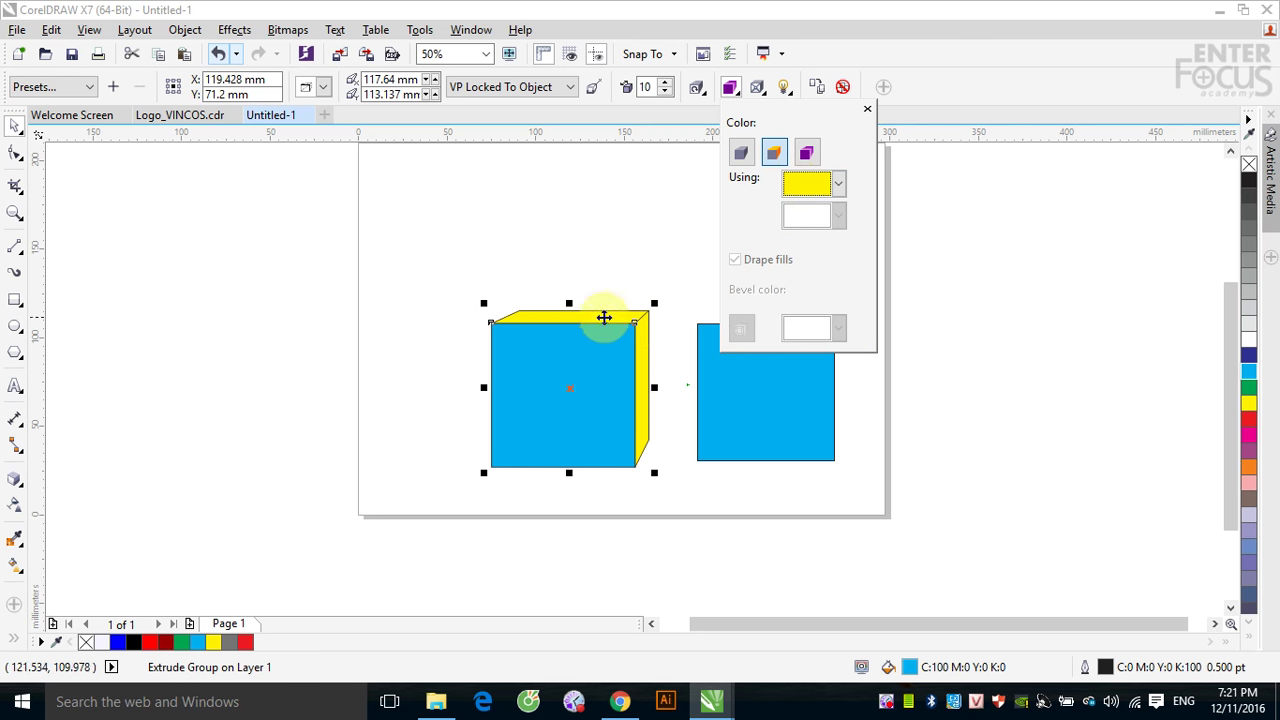
- Try red and light pink as the solid color of the box's extruded sides
left_click(836, 182)
left_click(836, 209)
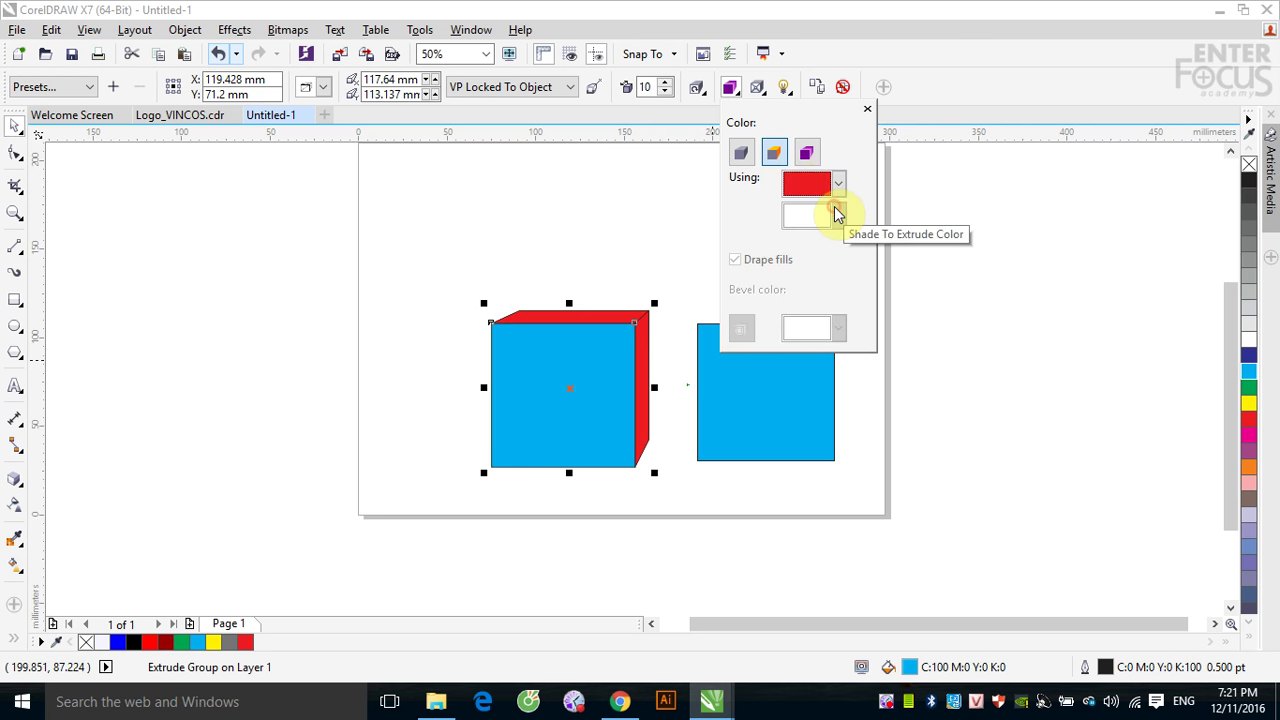
left_click(838, 183)
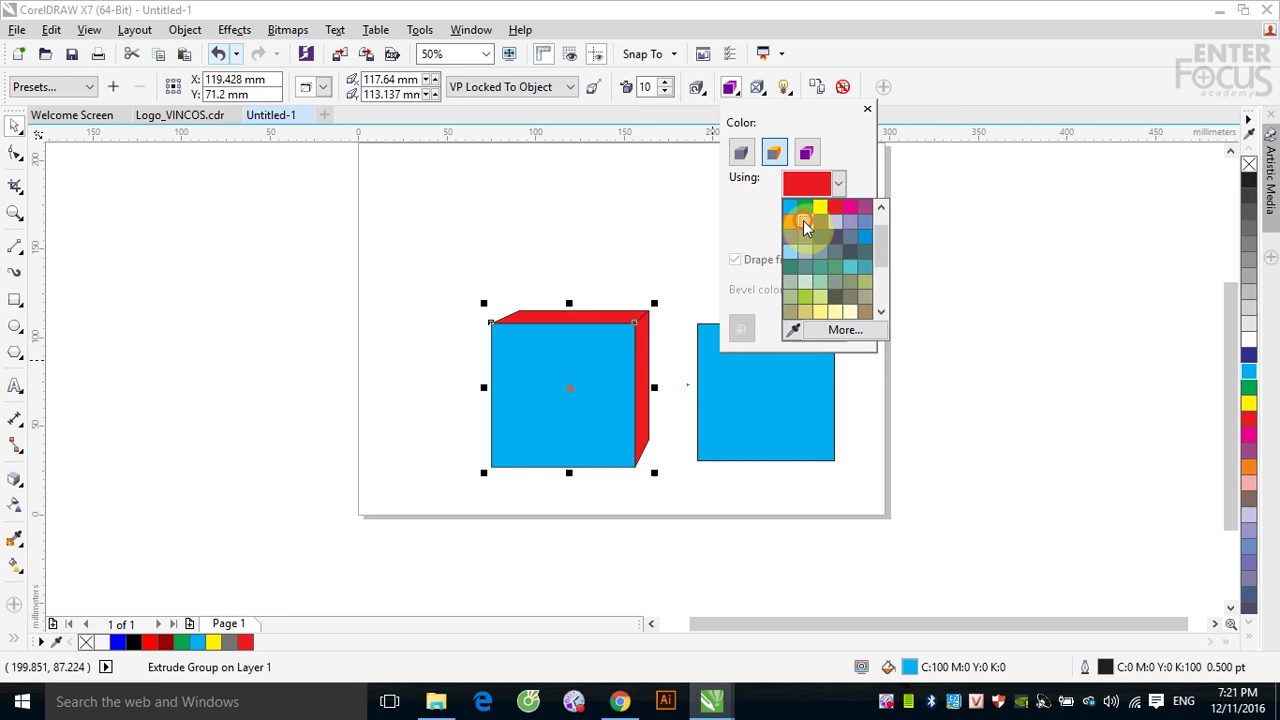
left_click(803, 220)
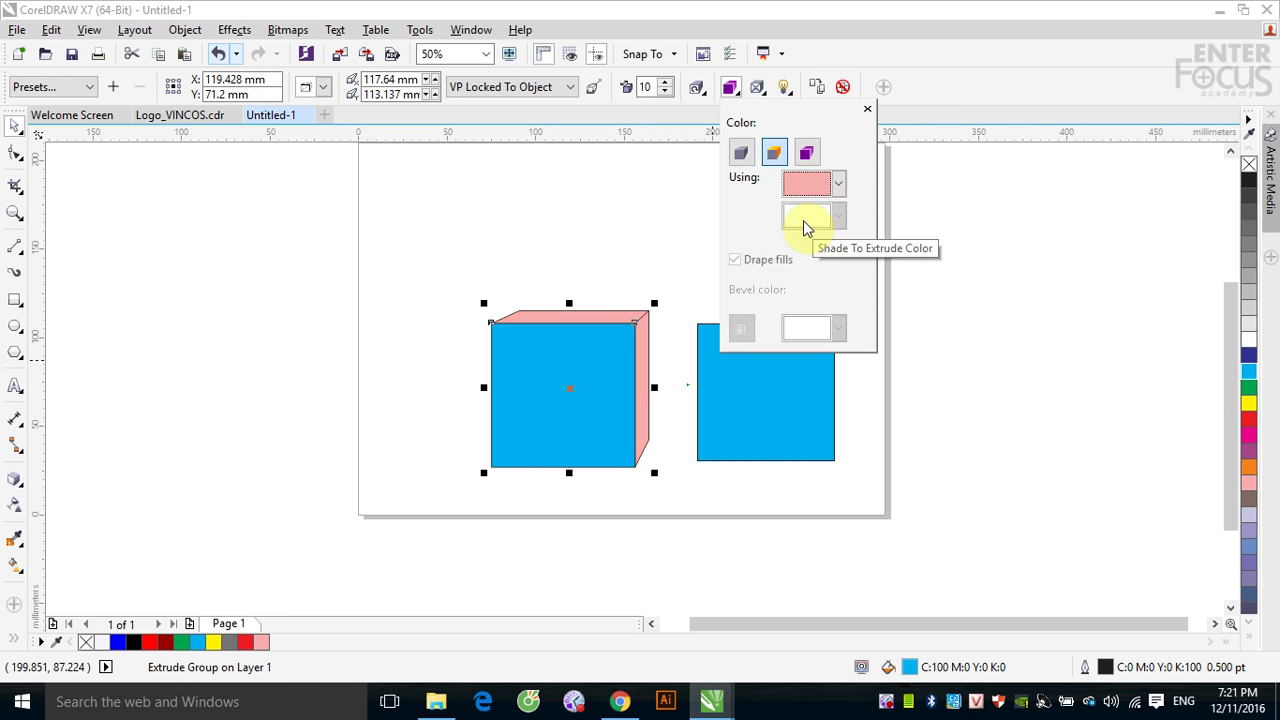
- Shade the box's extruded sides from cyan to dark gray and deselect the box
left_click(813, 158)
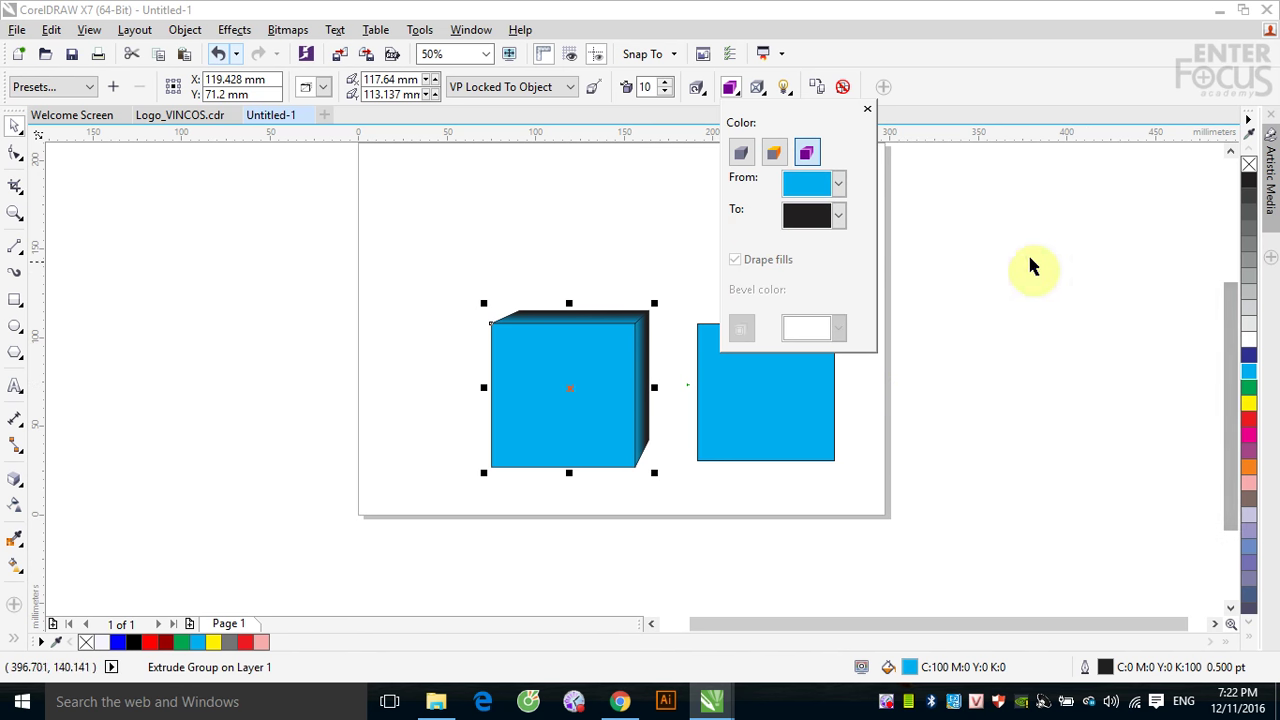
left_click(838, 216)
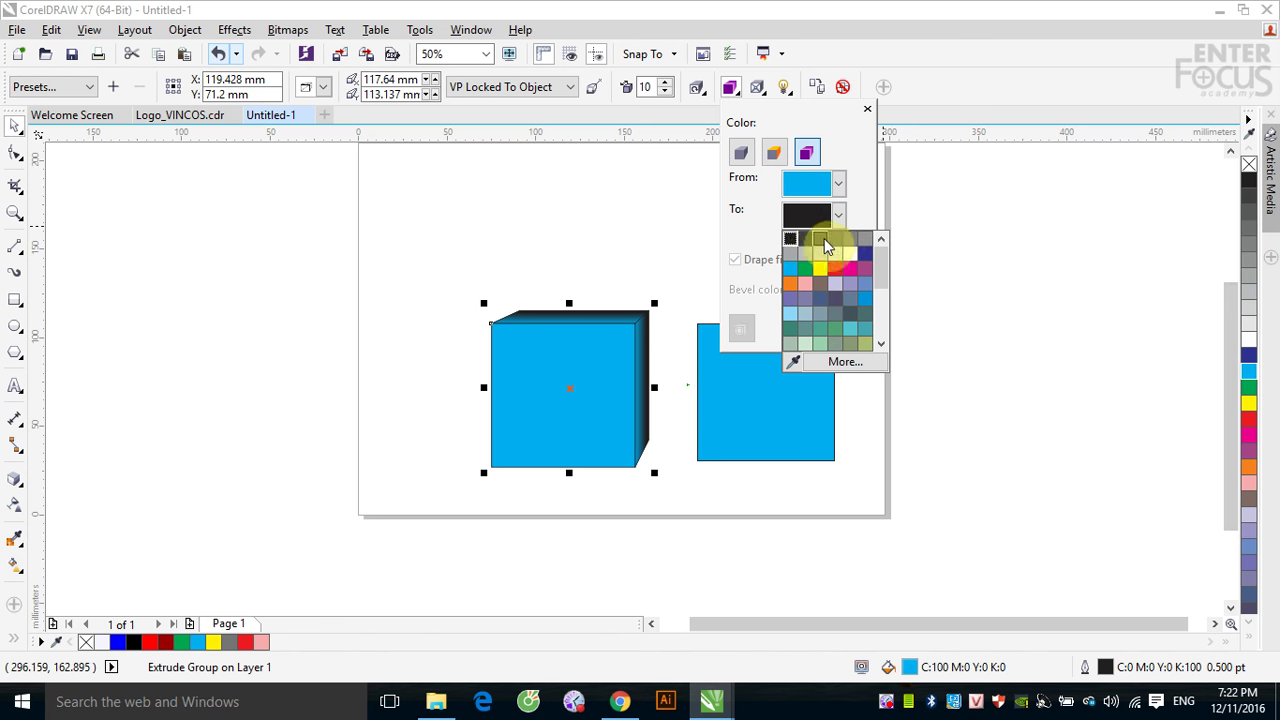
left_click(836, 245)
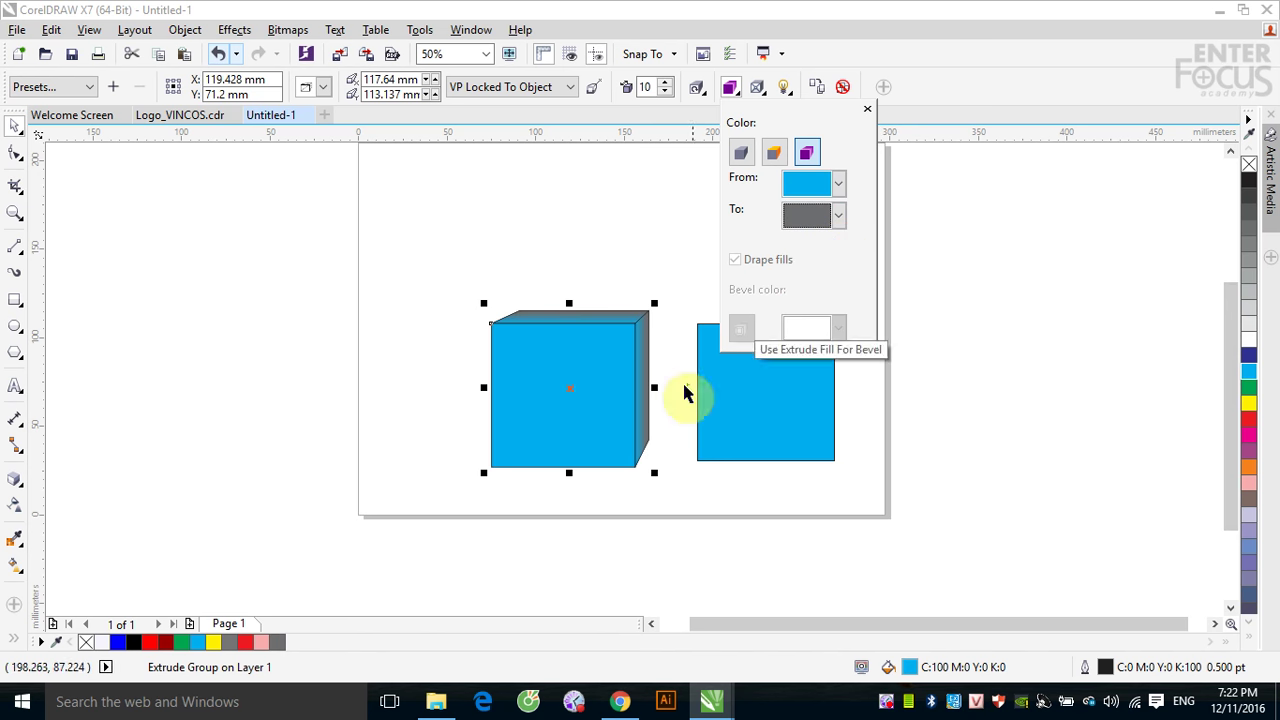
left_click(707, 518)
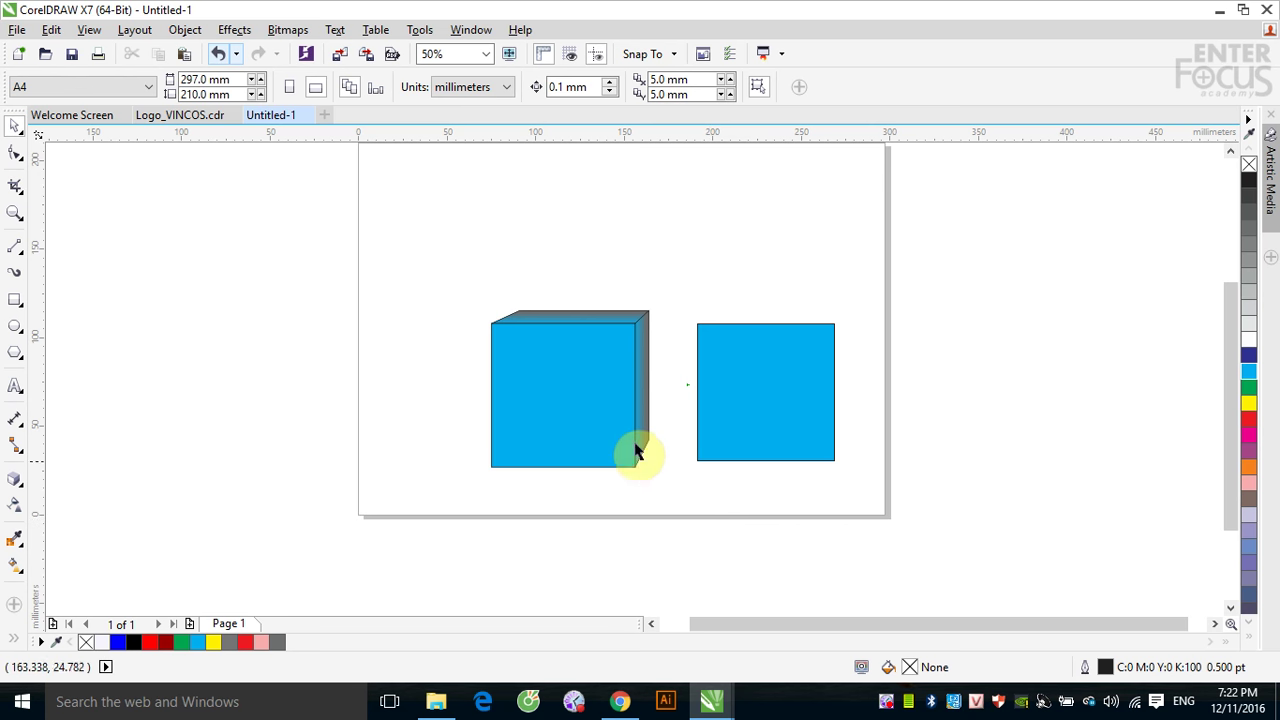
- Review the shaded box's extrusion color settings and enable a bevel on its front face
left_click(642, 410)
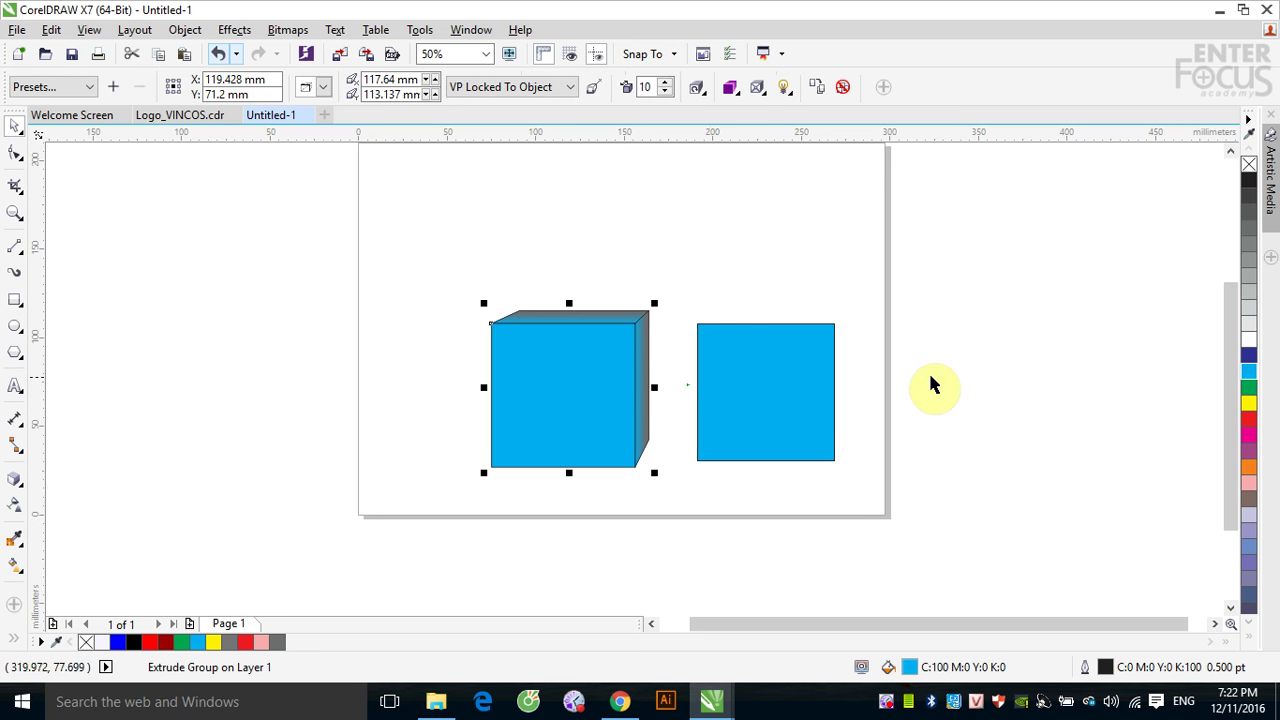
left_click(730, 87)
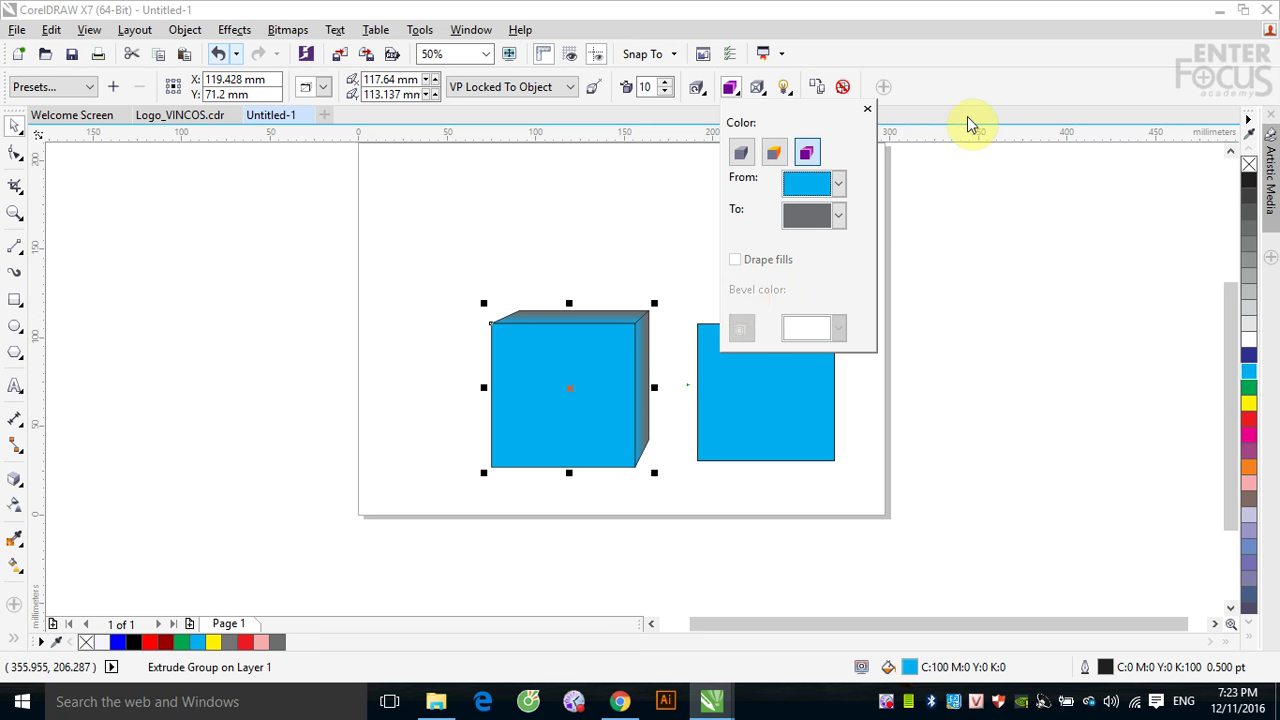
left_click(971, 86)
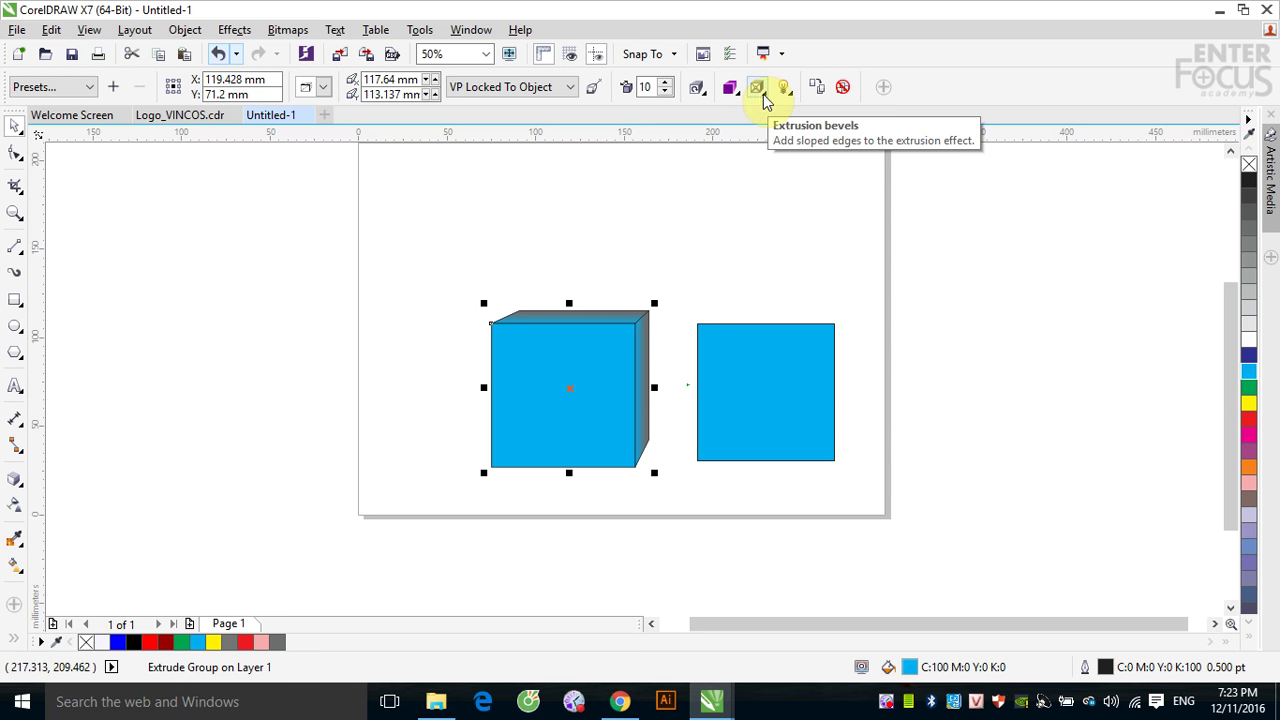
left_click(759, 90)
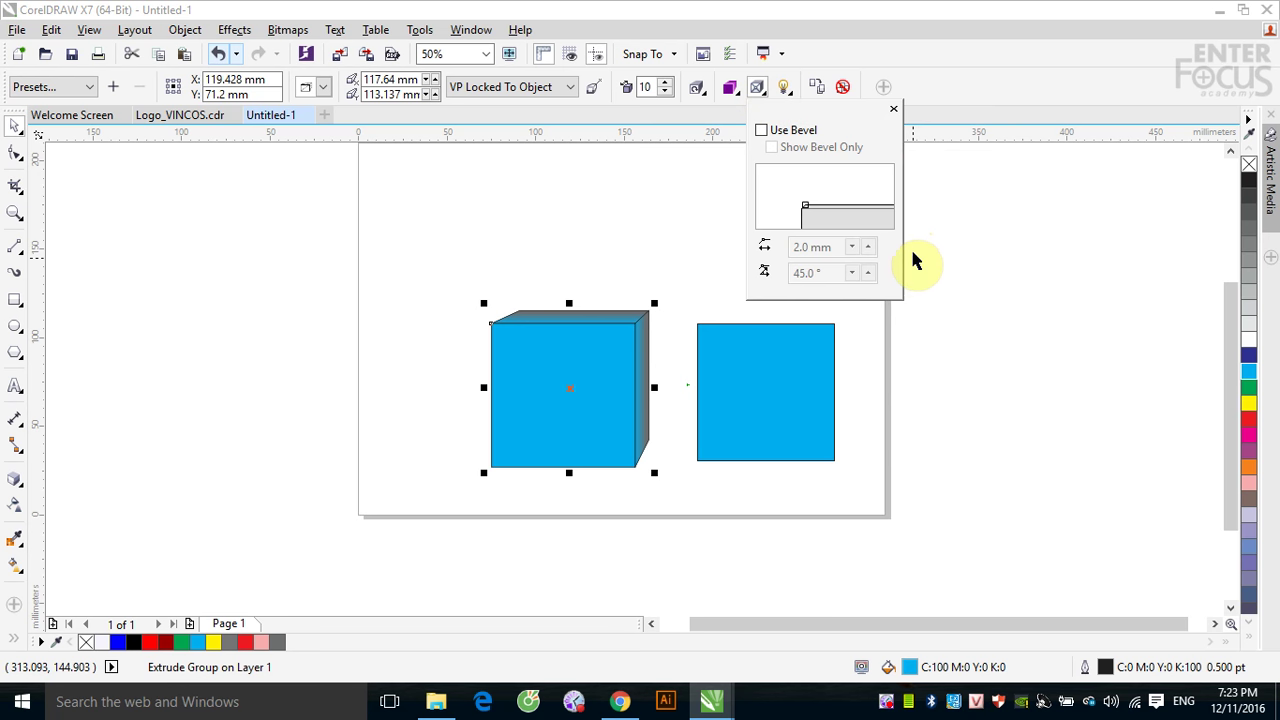
left_click(763, 131)
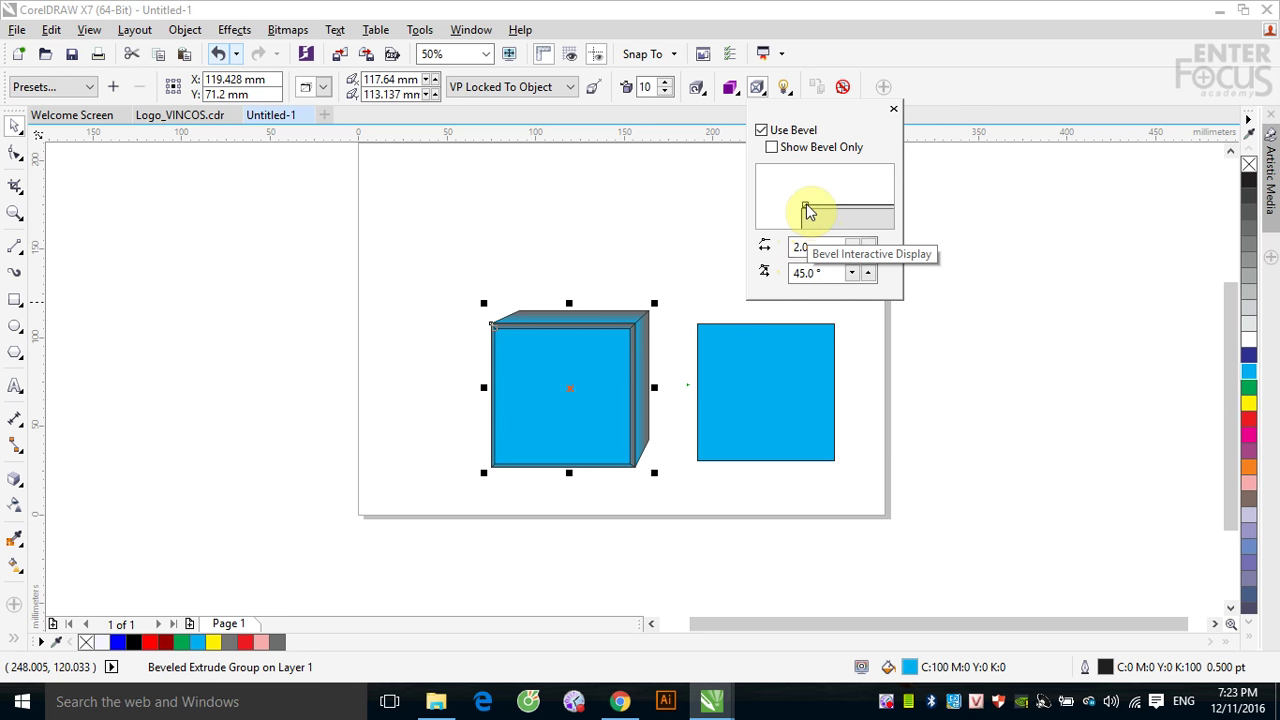
- Reshape the bevel interactively through several profiles, ending with a depth of about 6.9 mm and an angle of about 70.6°
left_click_drag(806, 203, 837, 193)
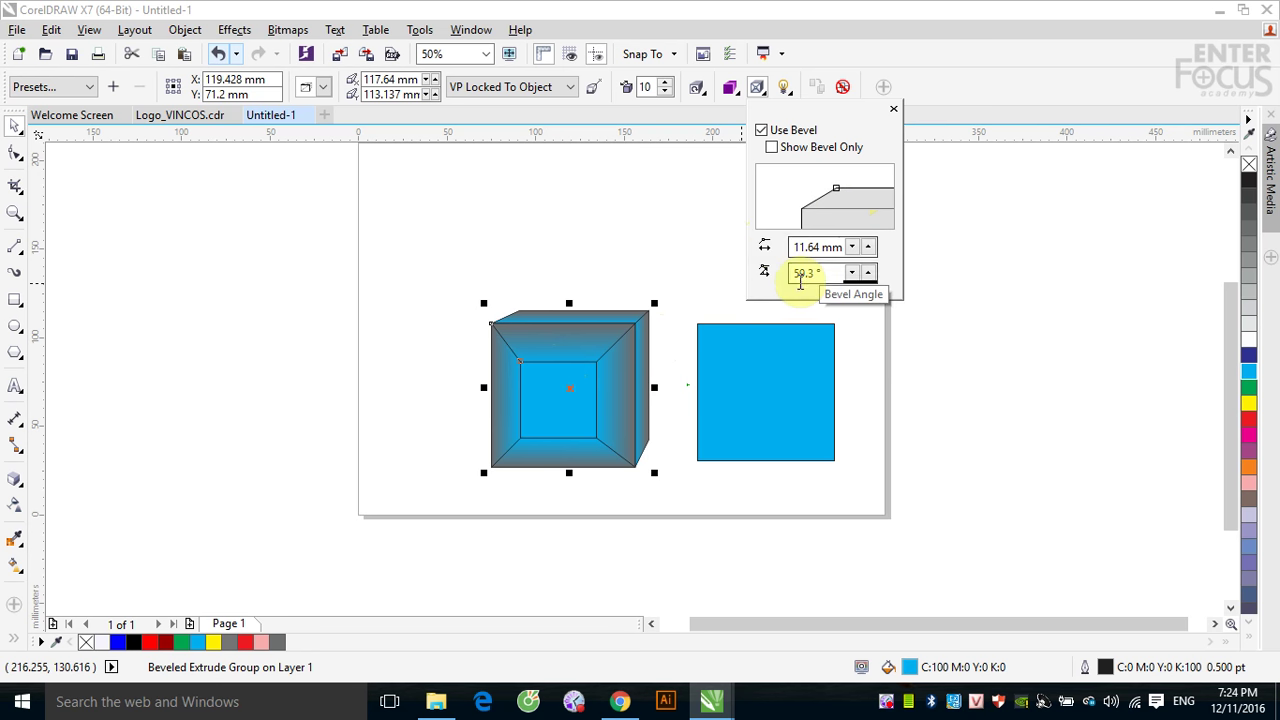
left_click_drag(836, 190, 808, 209)
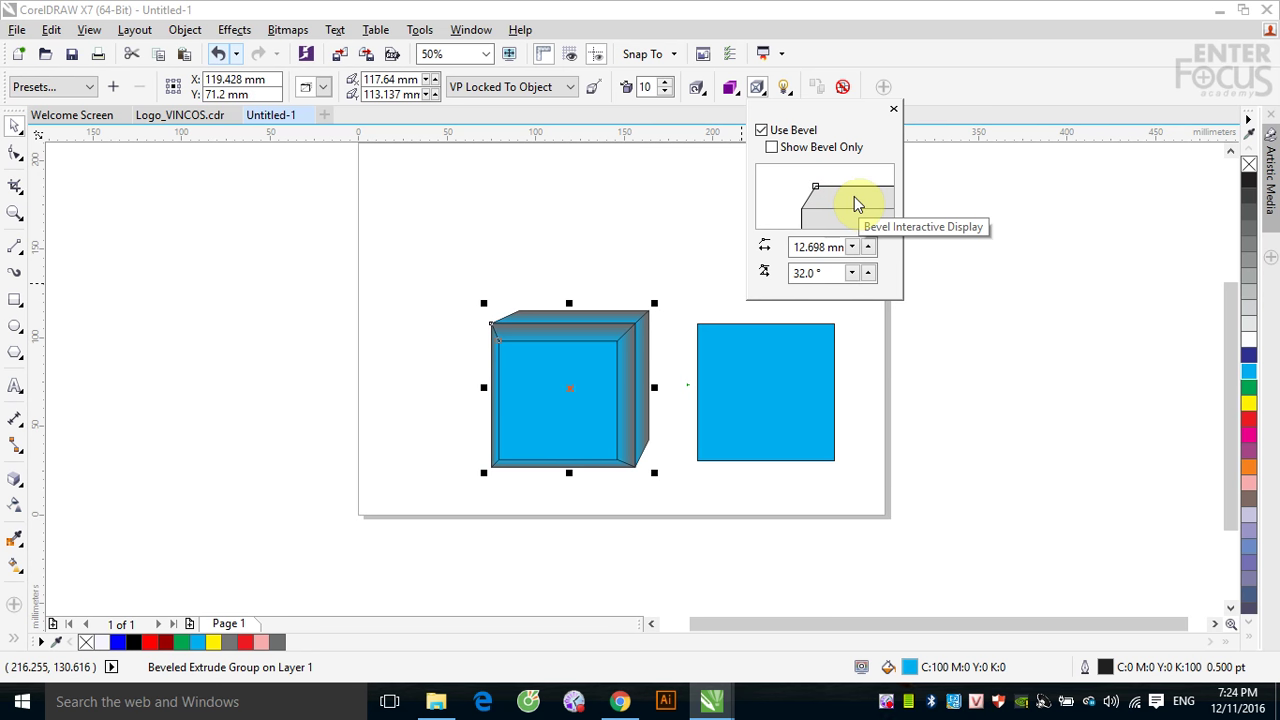
left_click_drag(816, 188, 876, 182)
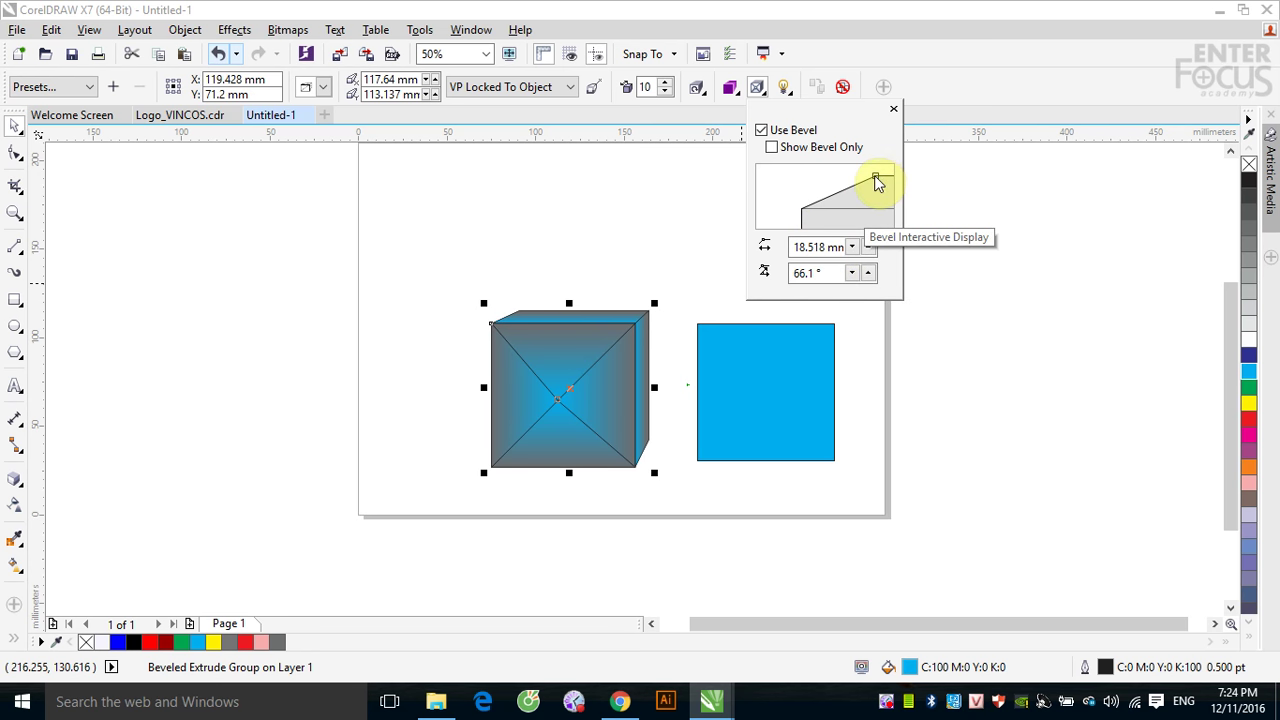
left_click_drag(877, 178, 837, 203)
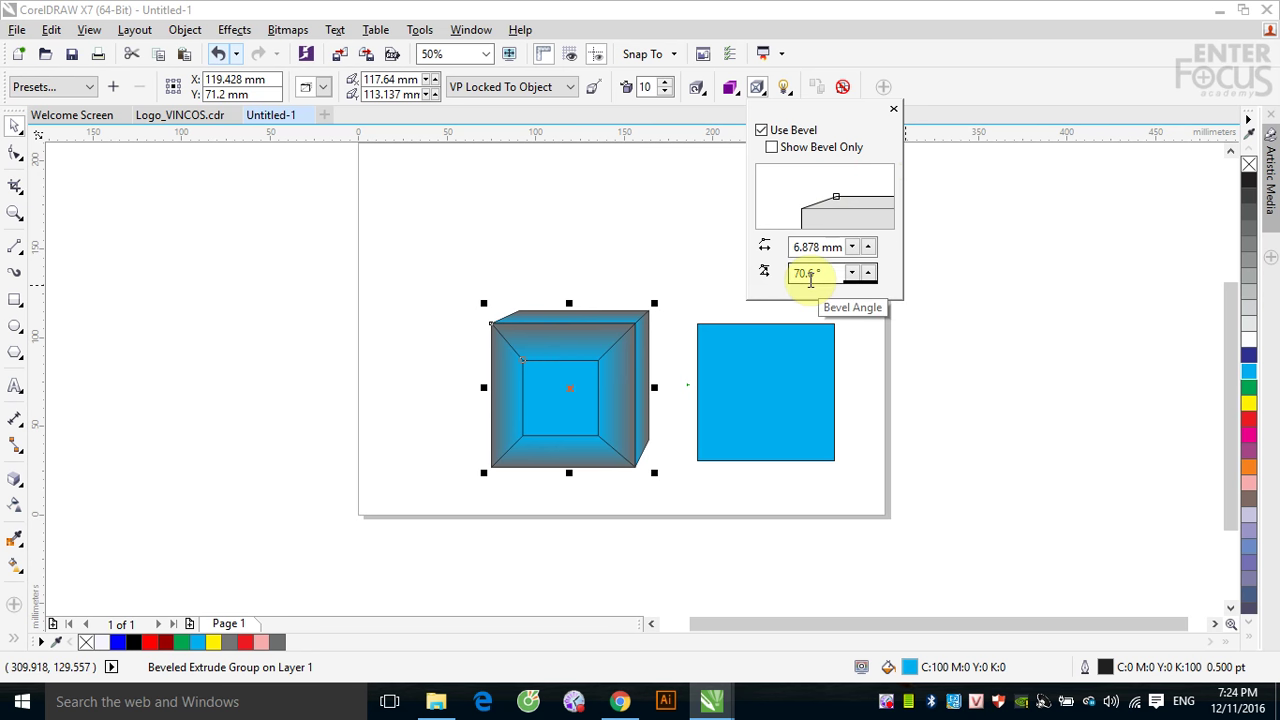
- Turn off the extrude fill for the bevel and color the bevel orange, then red
left_click(729, 89)
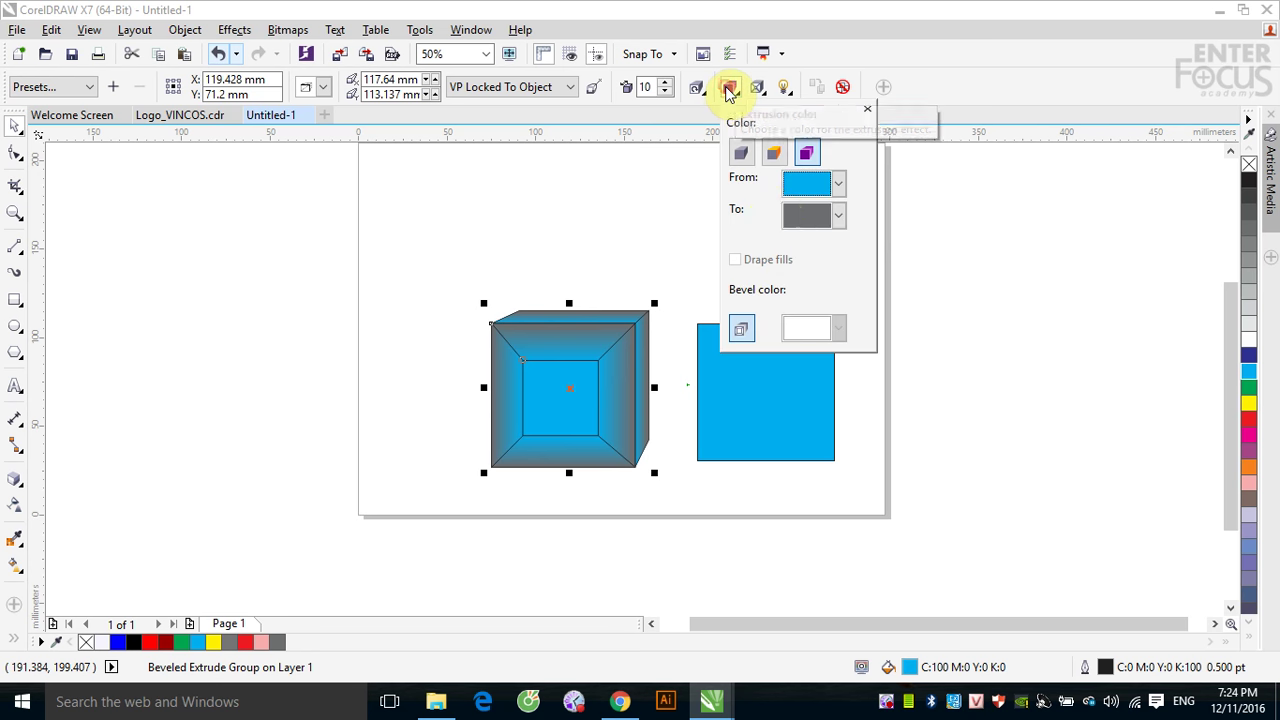
left_click(742, 329)
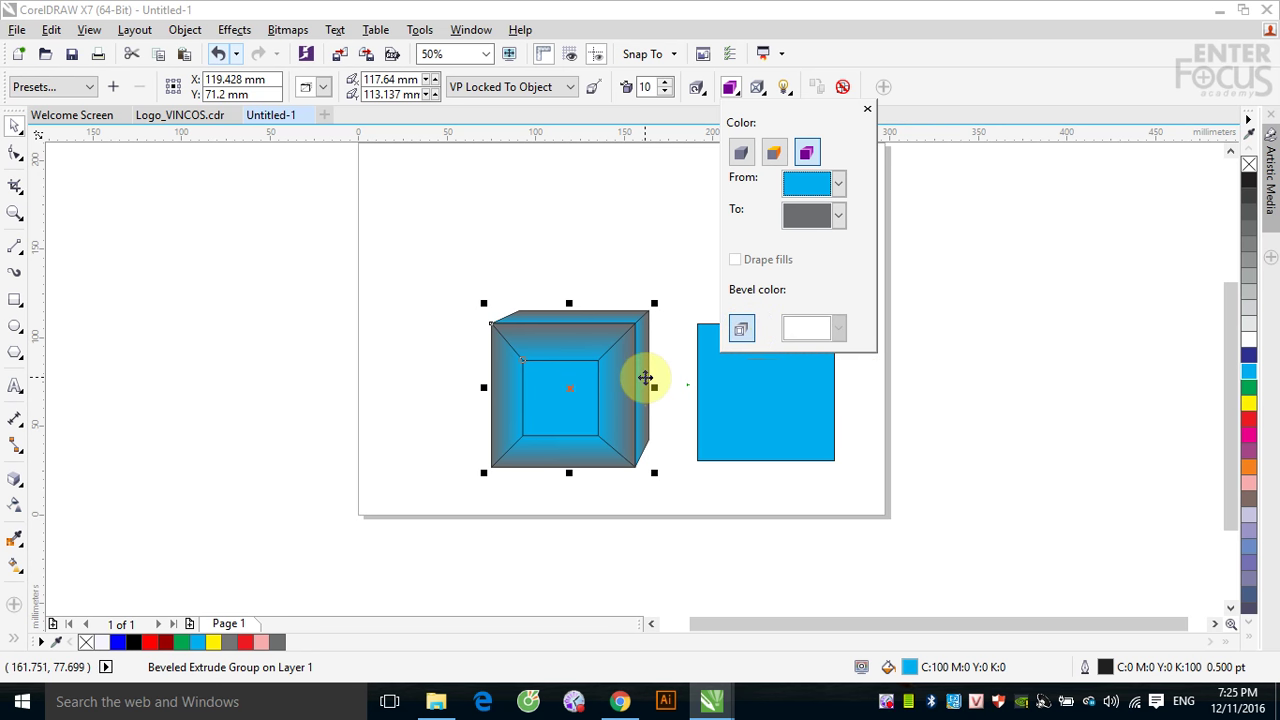
left_click(743, 334)
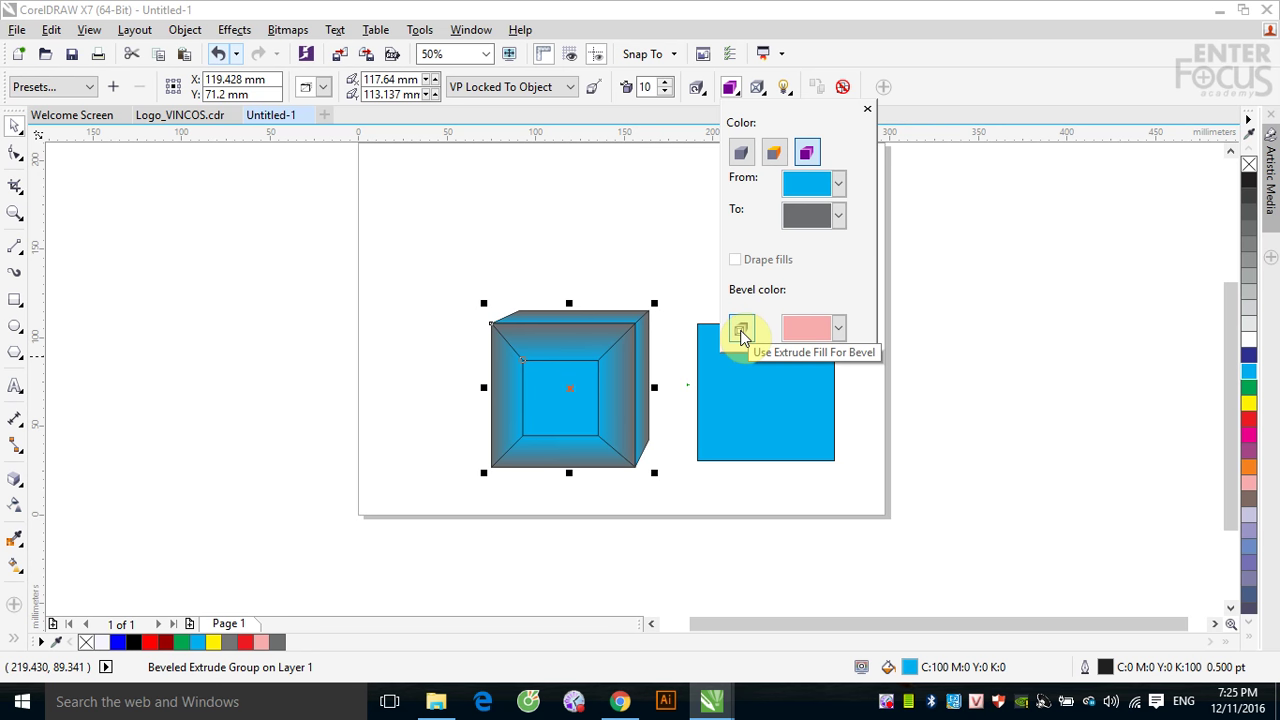
left_click(839, 329)
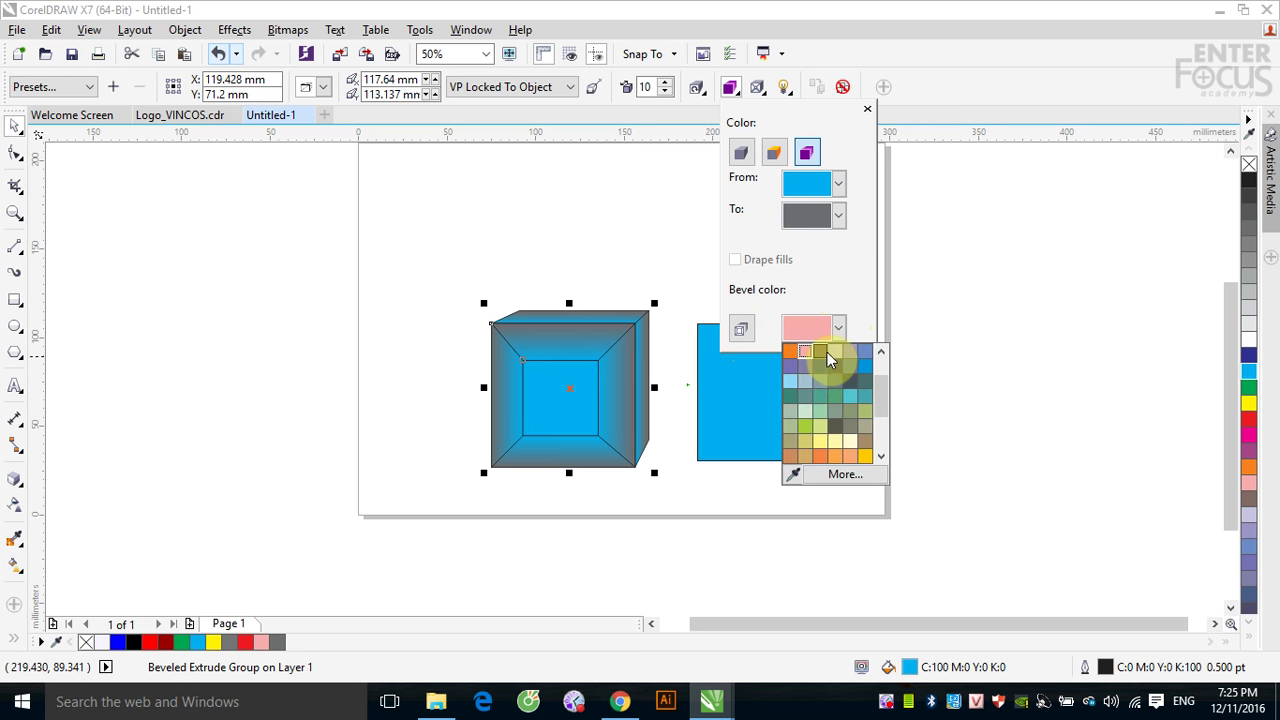
left_click(791, 352)
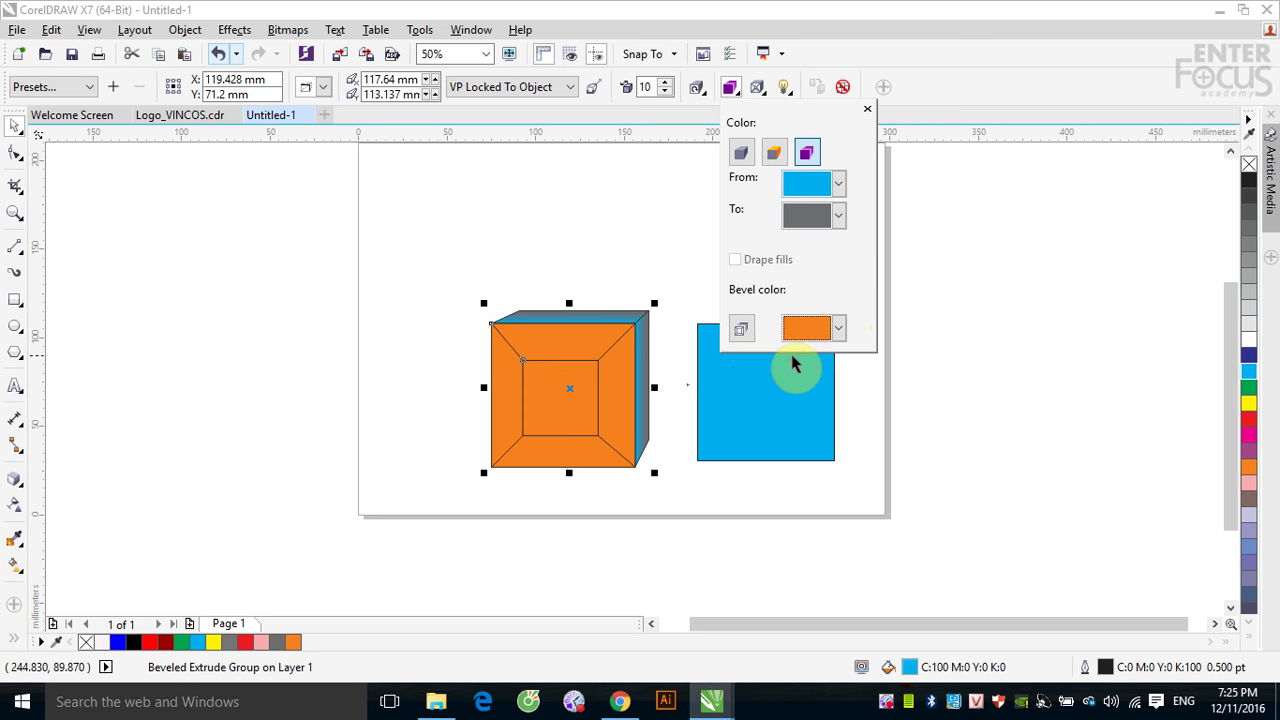
left_click(839, 329)
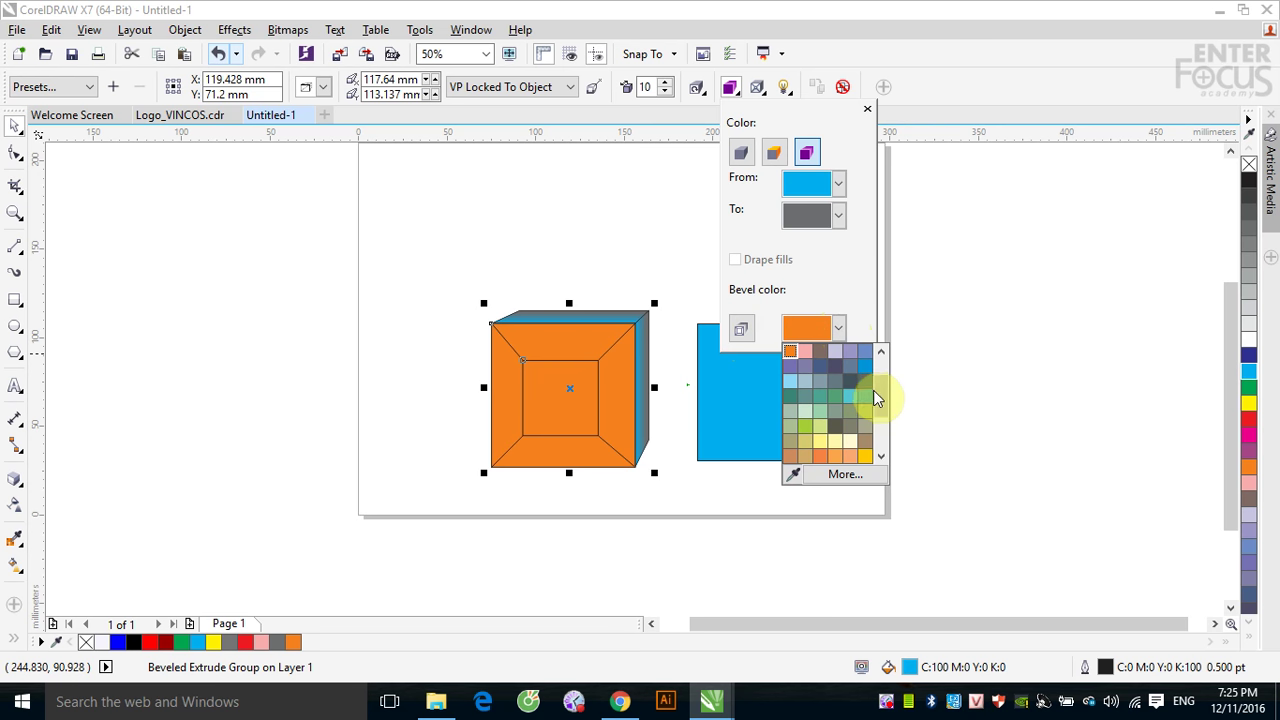
scroll(880, 390, "down", 2)
left_click(837, 379)
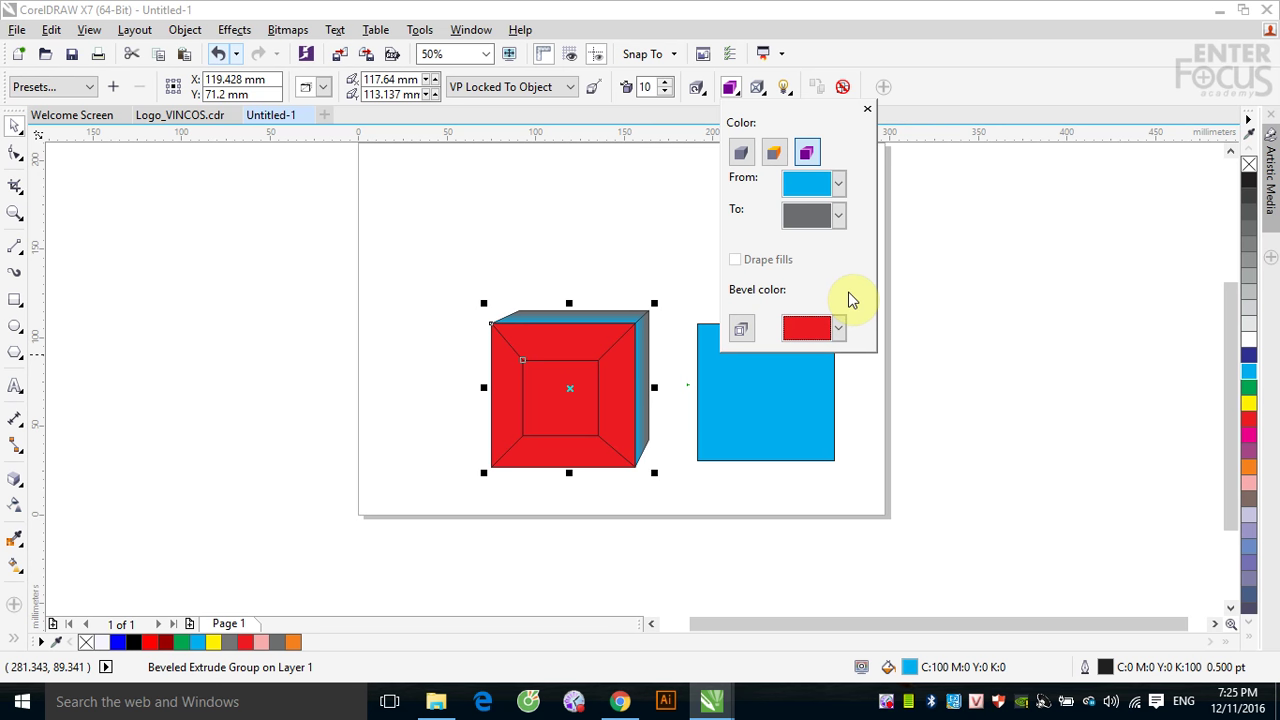
- Show only the box's bevel without the extruded sides, toggling the option off and on again to compare
left_click(758, 89)
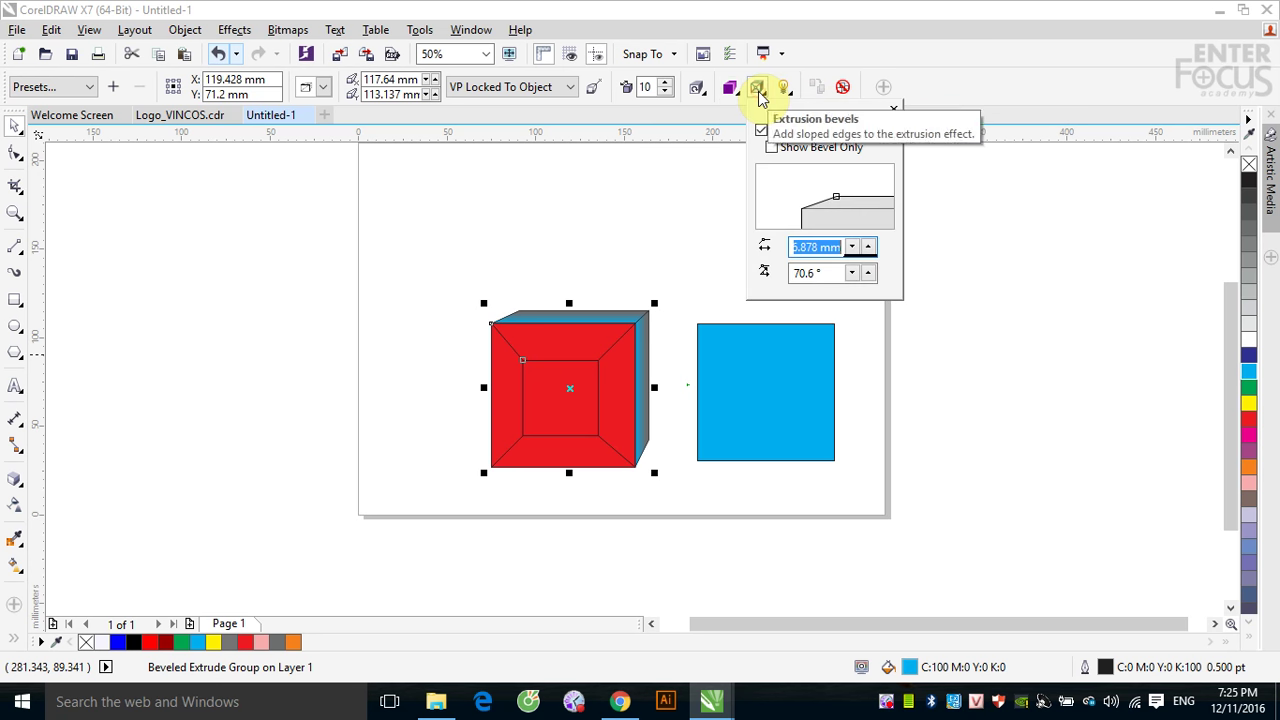
left_click(772, 149)
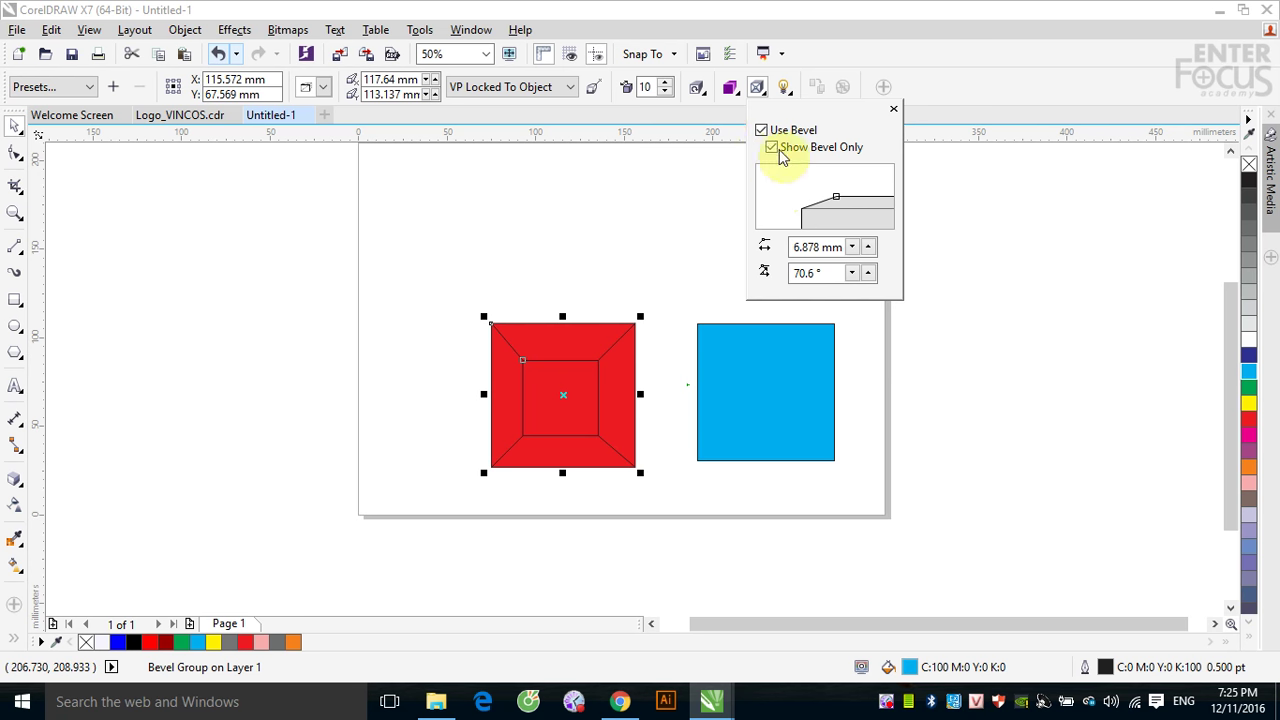
left_click(772, 148)
left_click(772, 148)
left_click(762, 131)
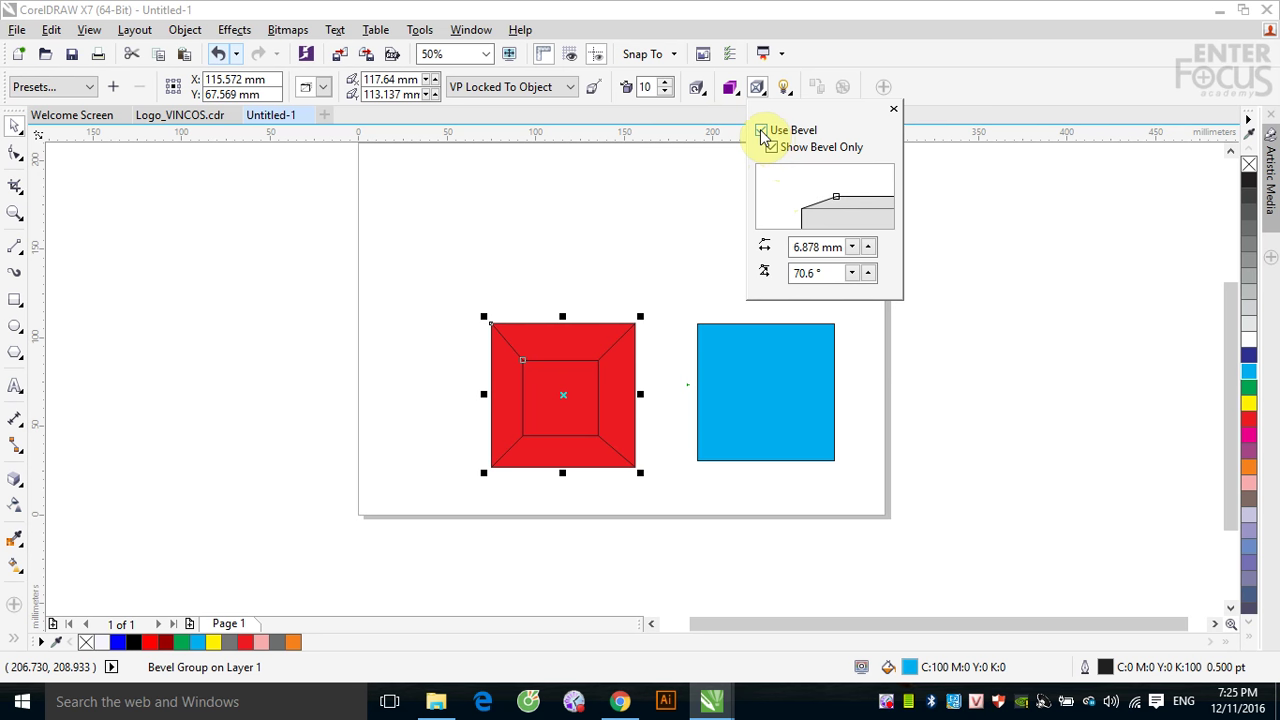
- Turn off the bevel on the extruded box so the shaded extrusion is used again
left_click(762, 131)
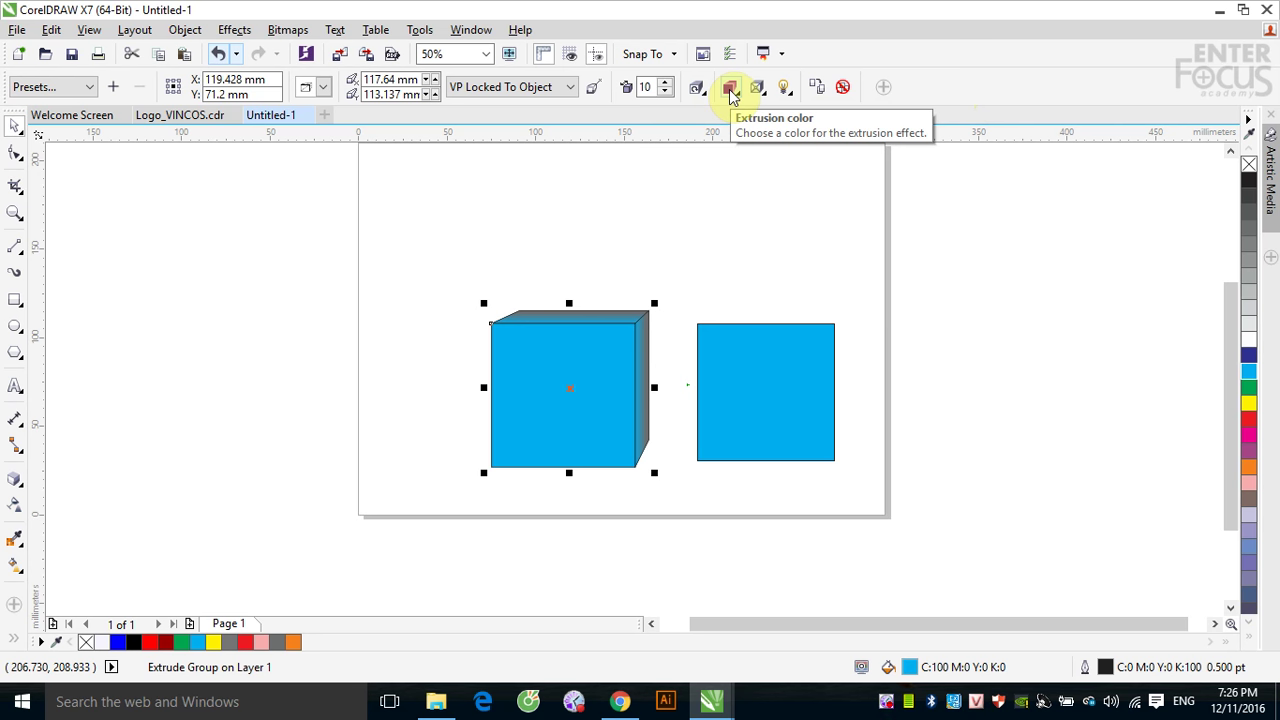
left_click(577, 383)
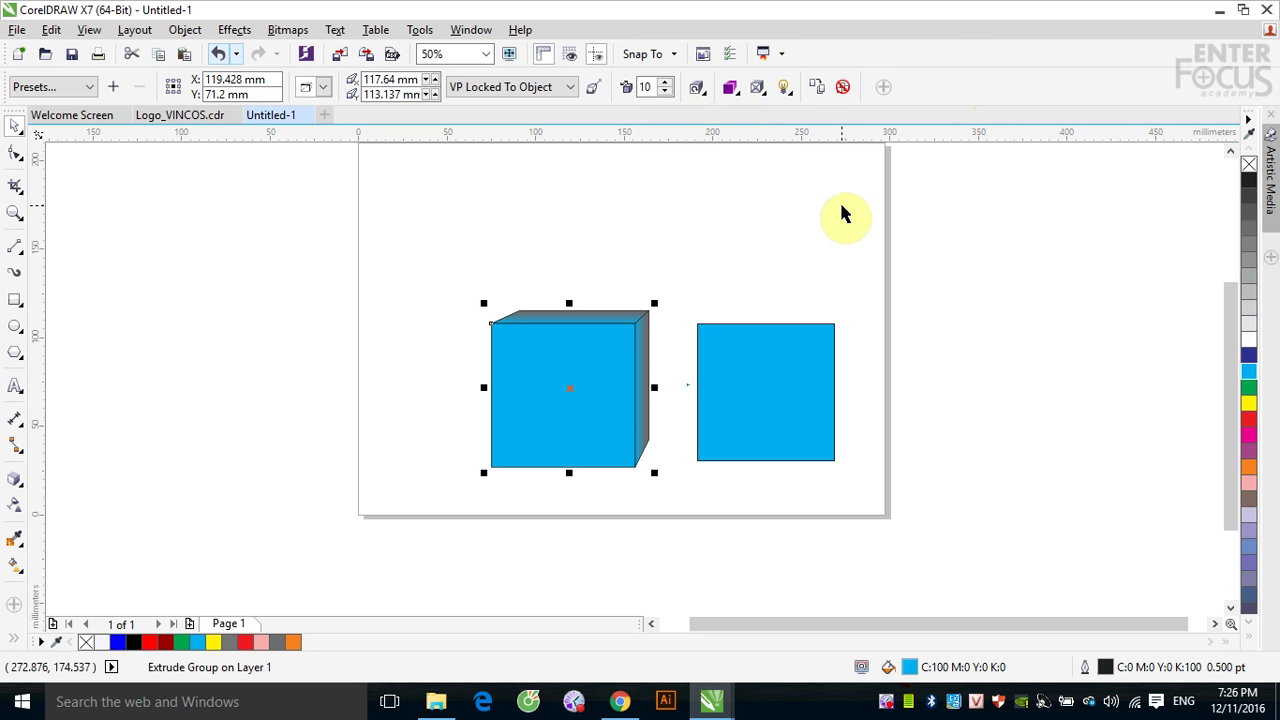
- Switch on light 1 in the box's extrusion lighting and keep its intensity at 100
left_click(786, 88)
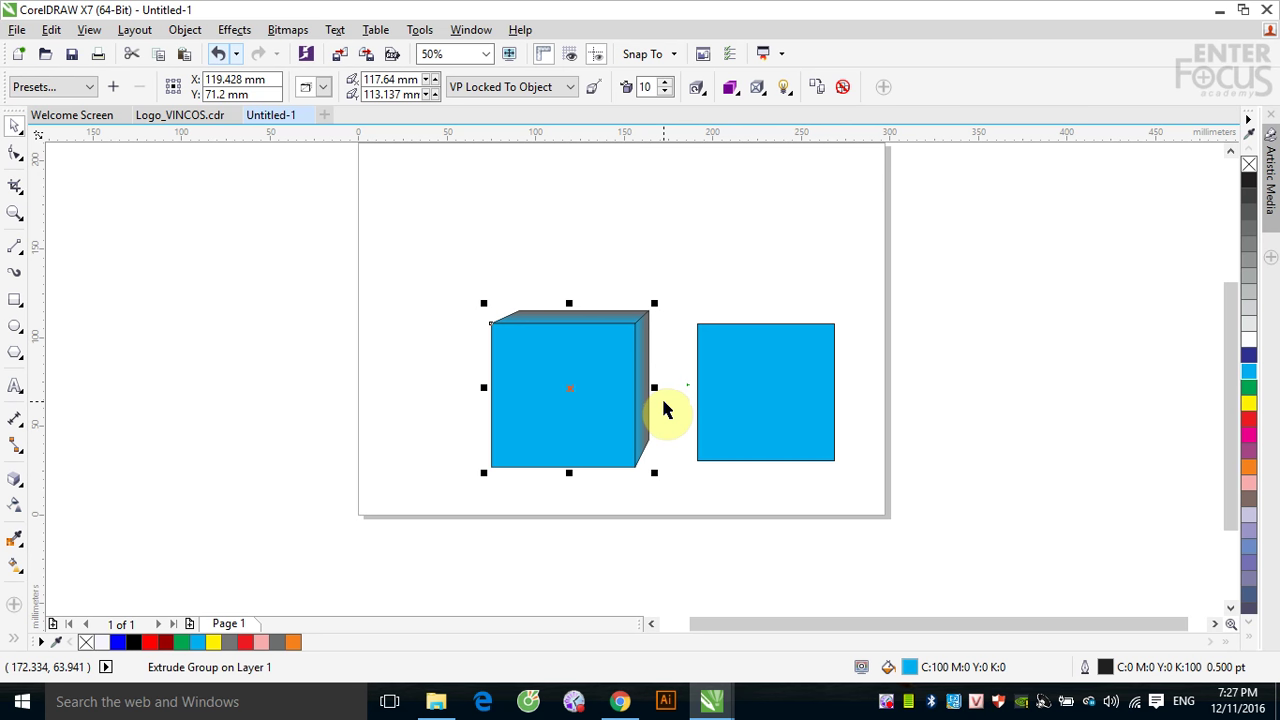
left_click(784, 87)
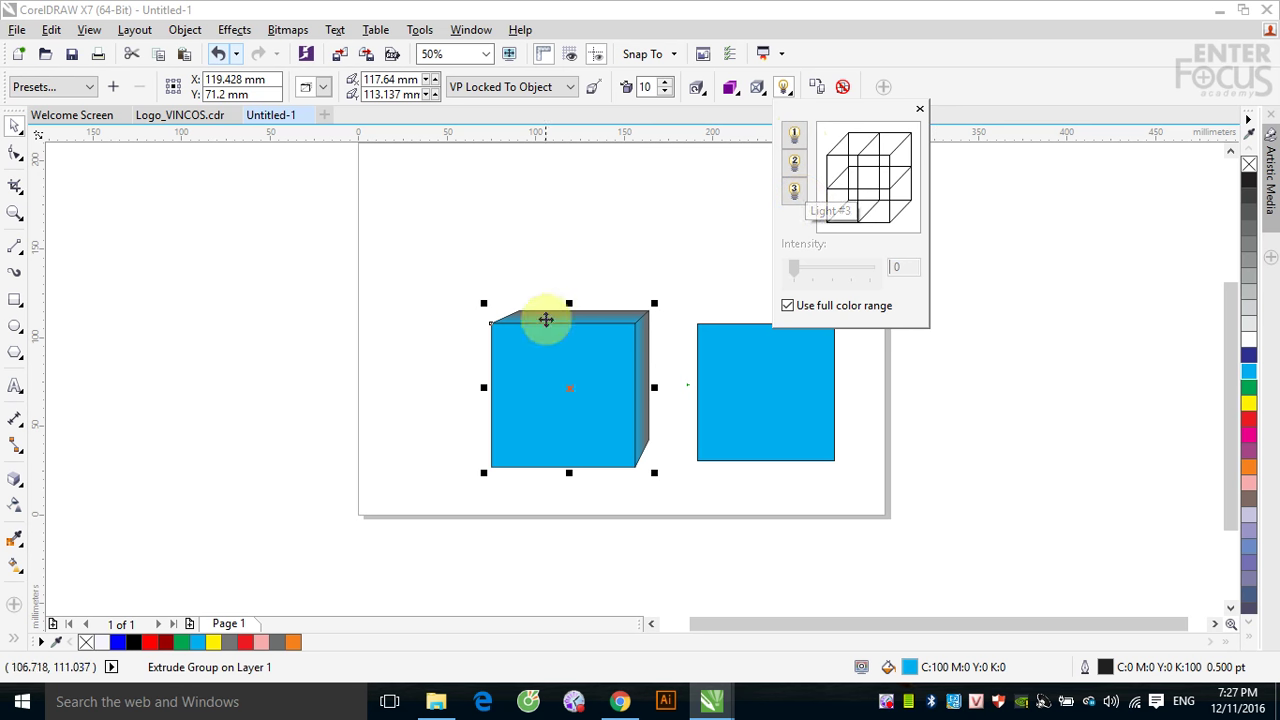
left_click(795, 137)
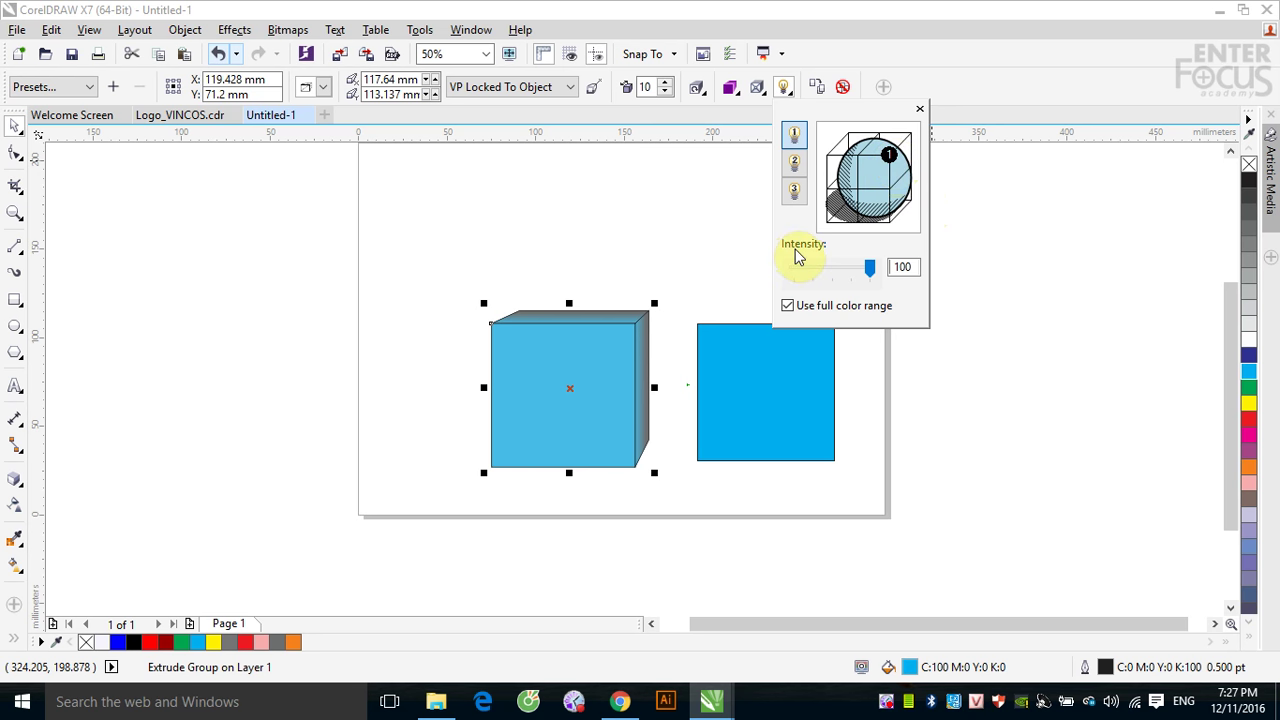
mouse_move(867, 267)
left_mouse_down()
mouse_move(843, 272)
mouse_move(874, 273)
left_mouse_up()
- Toggle the full color range of the extrusion lighting off and on repeatedly to compare, leaving it on
left_click(788, 306)
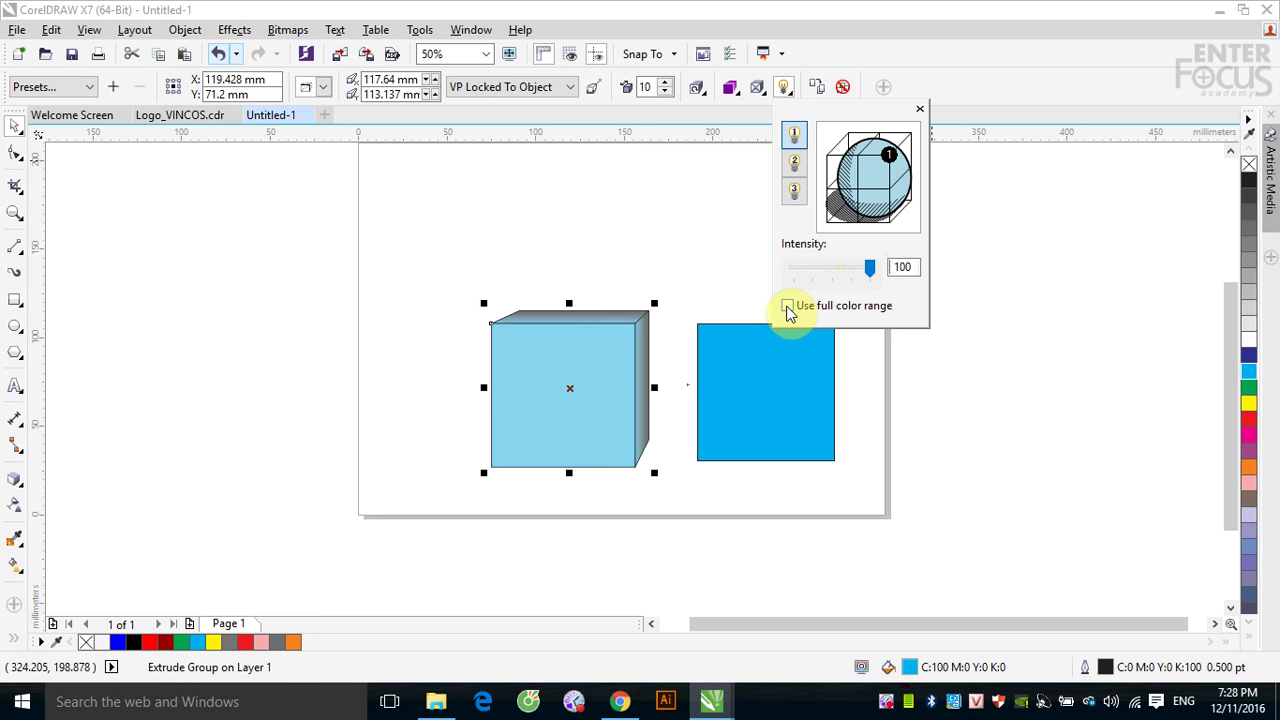
left_click(788, 306)
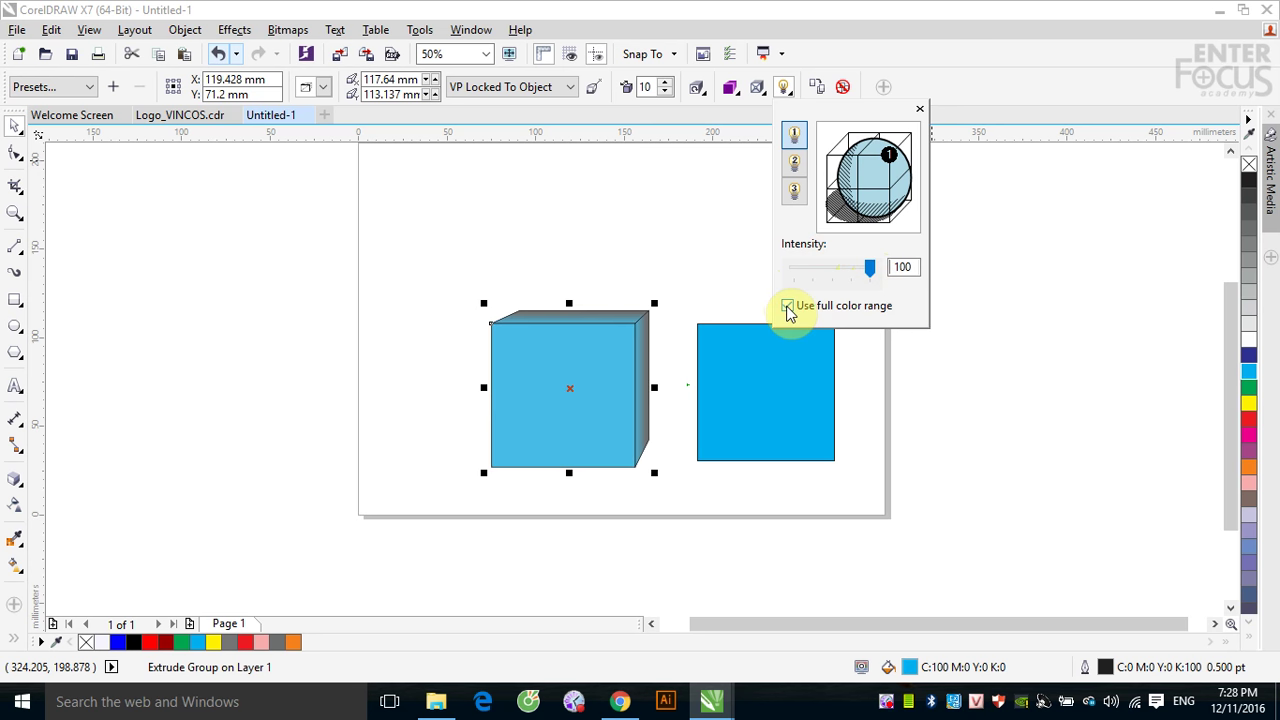
left_click(788, 306)
left_click(788, 306)
left_click(788, 306)
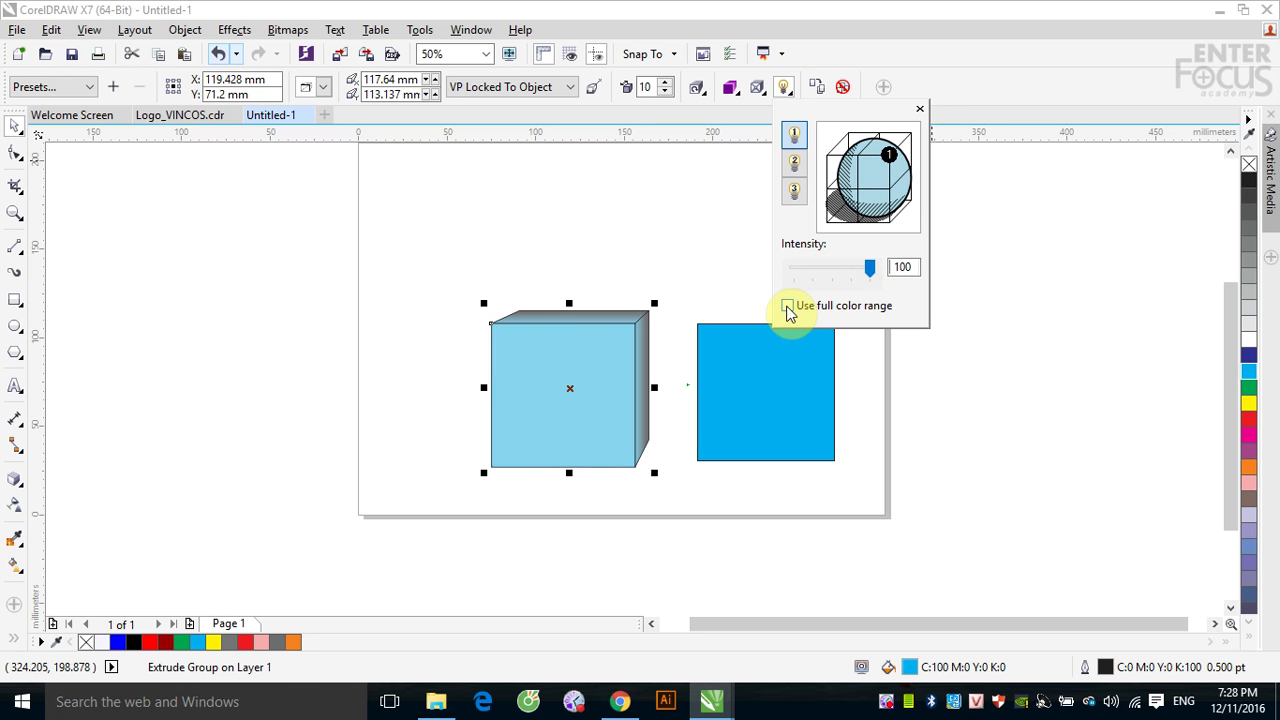
left_click(788, 308)
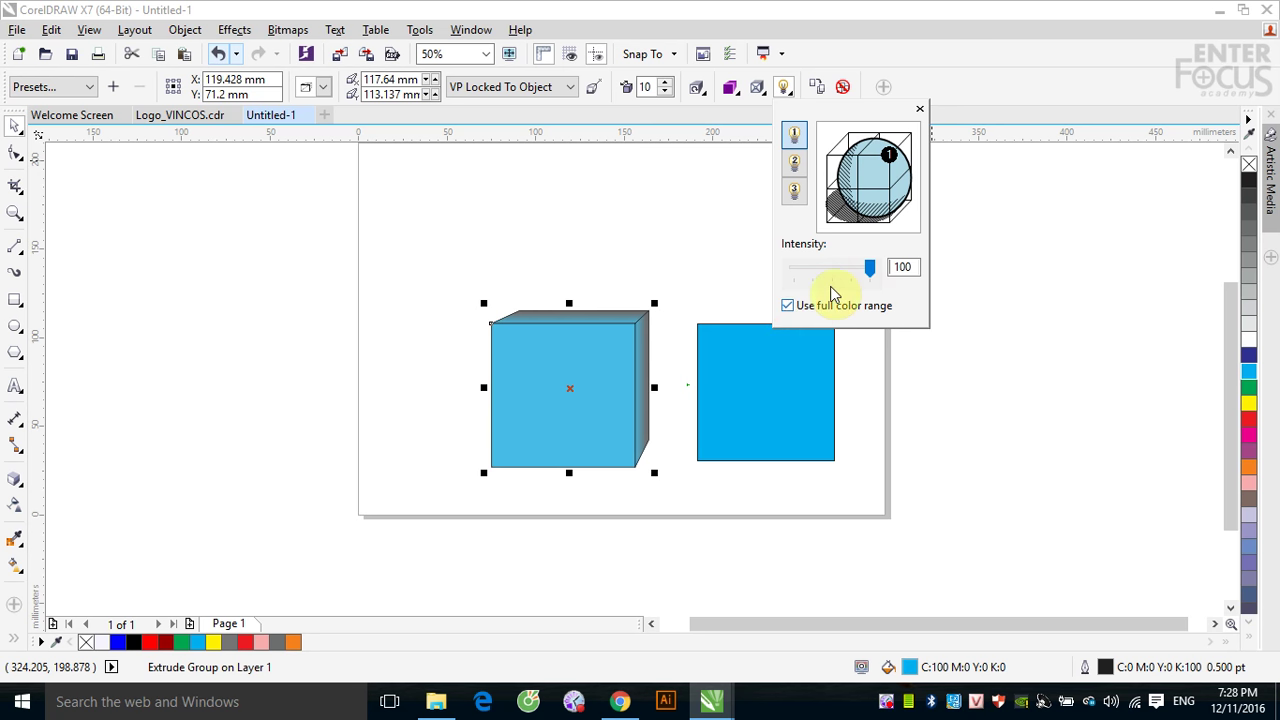
- Set light 1's intensity to 75, reposition it on the lighting cube ending at the front upper-left corner, and raise its intensity to 100
left_click_drag(869, 268, 851, 270)
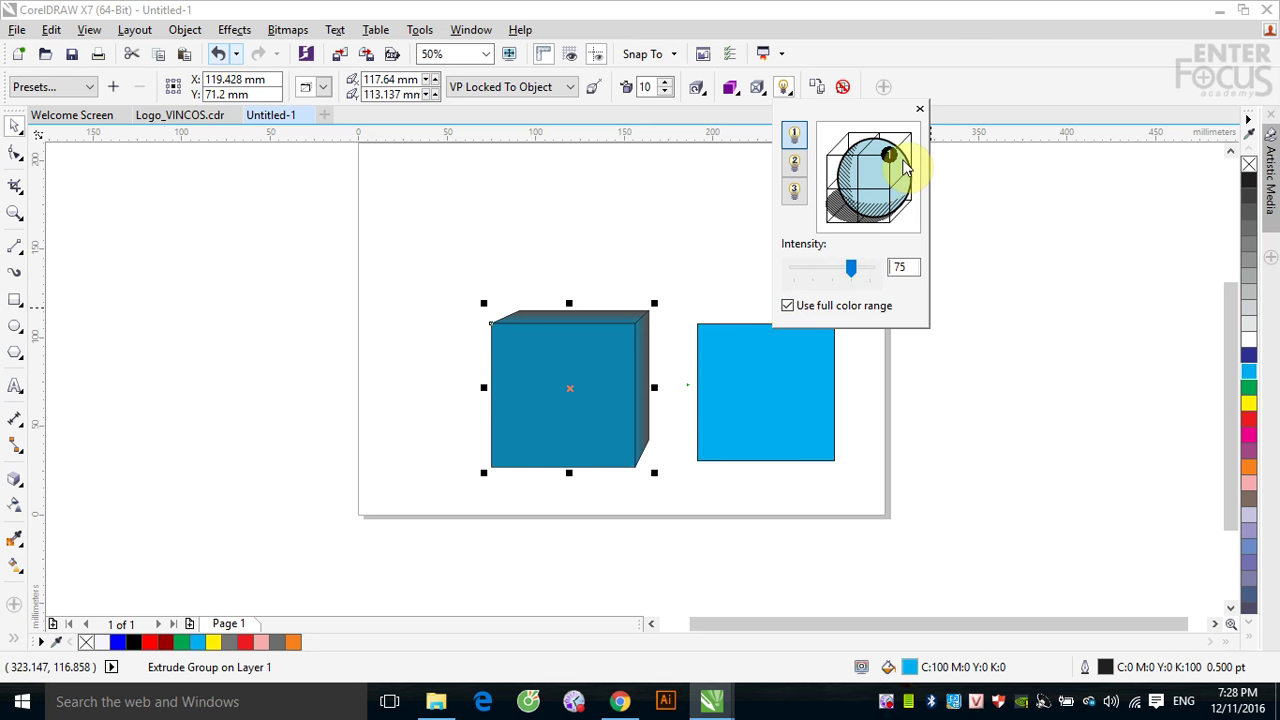
left_click_drag(889, 156, 891, 191)
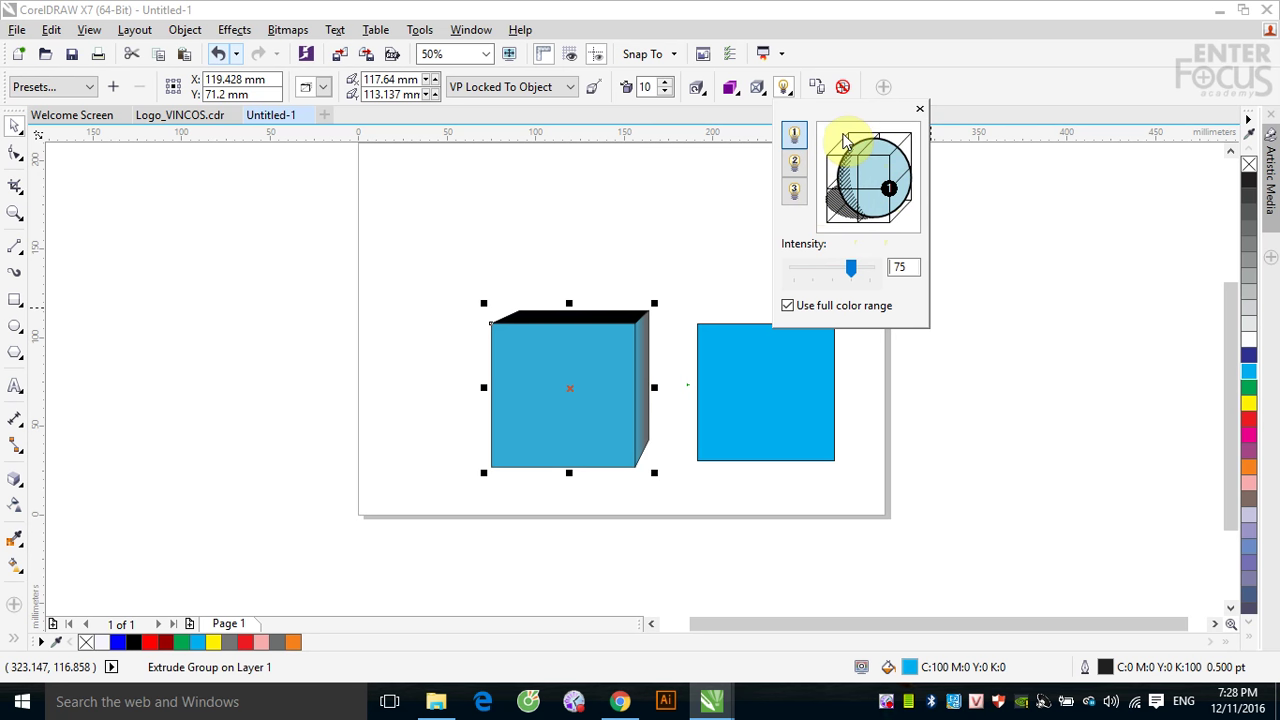
mouse_move(888, 189)
left_mouse_down()
mouse_move(885, 158)
mouse_move(826, 157)
left_mouse_up()
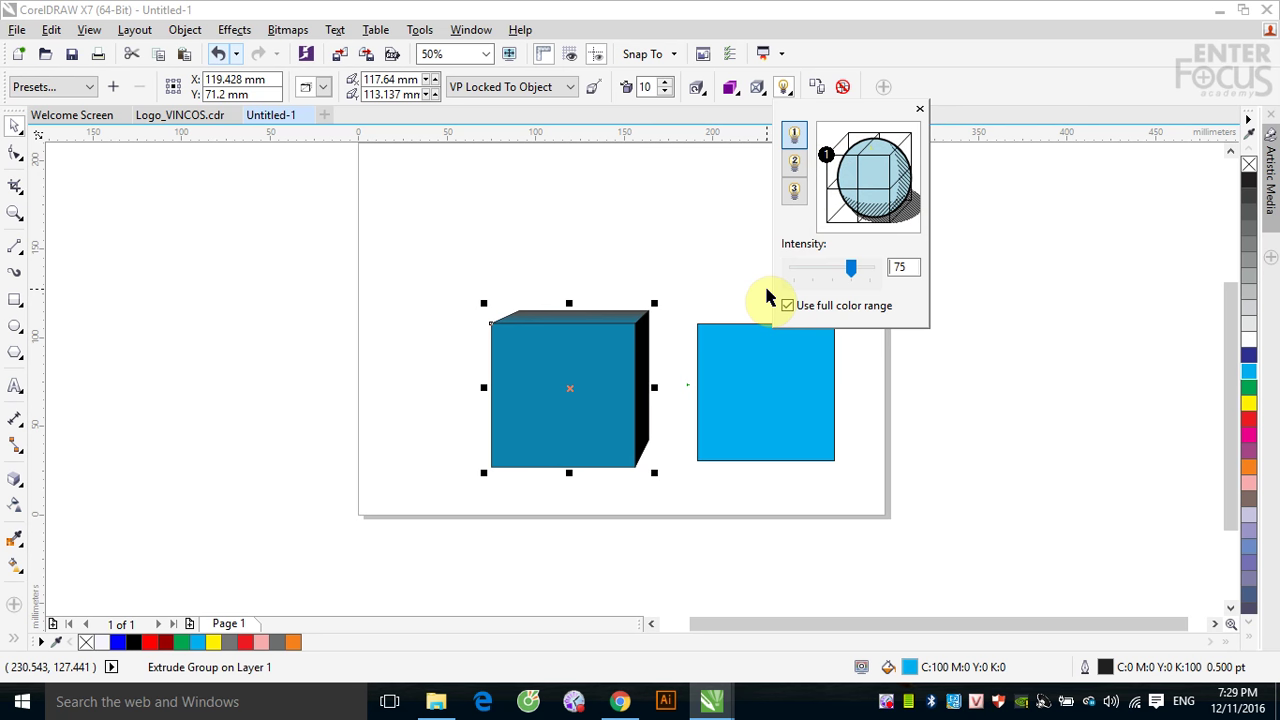
left_click_drag(851, 268, 878, 275)
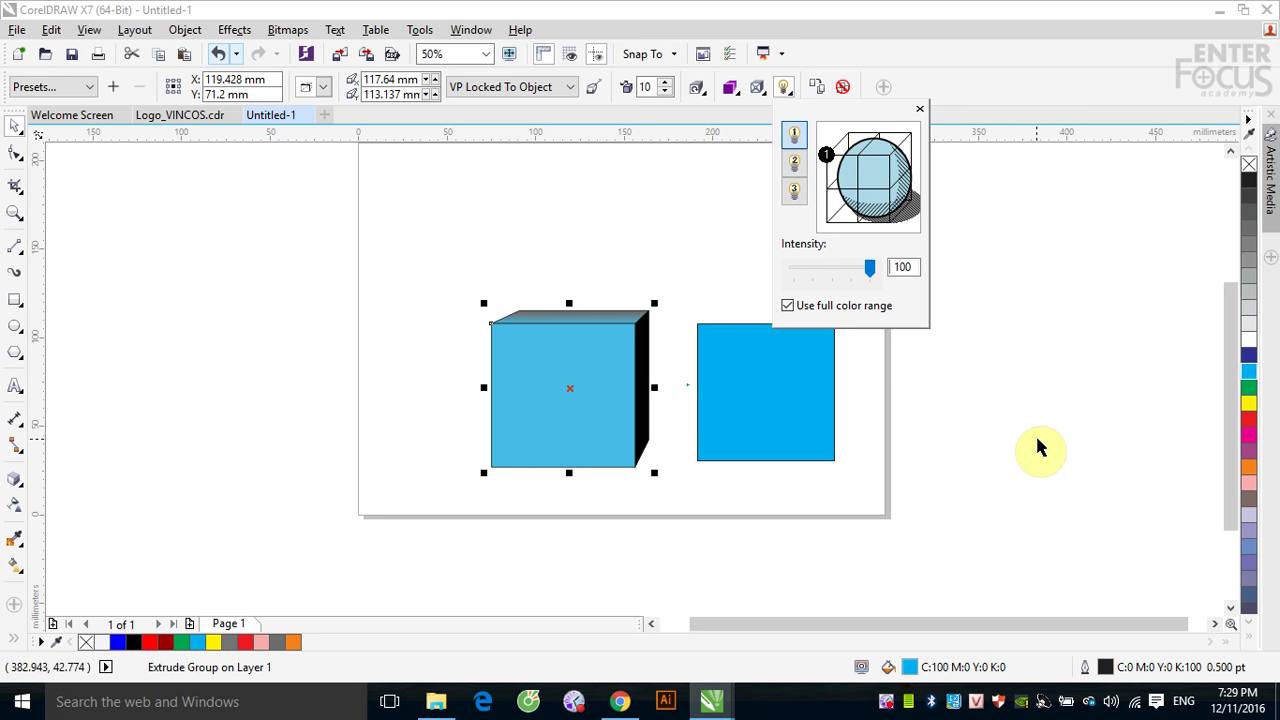
- Add light 2 at the front upper-right corner of the lighting cube and set its intensity to 58
left_click(795, 165)
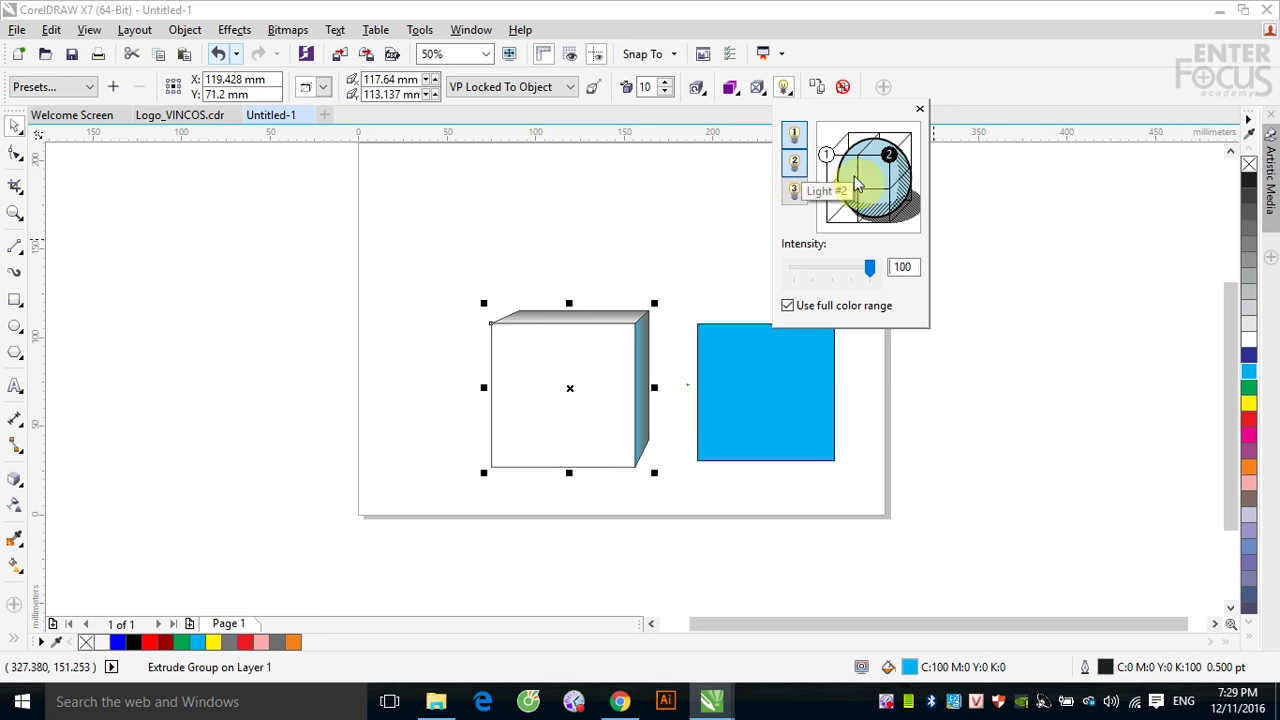
left_click_drag(920, 200, 897, 163)
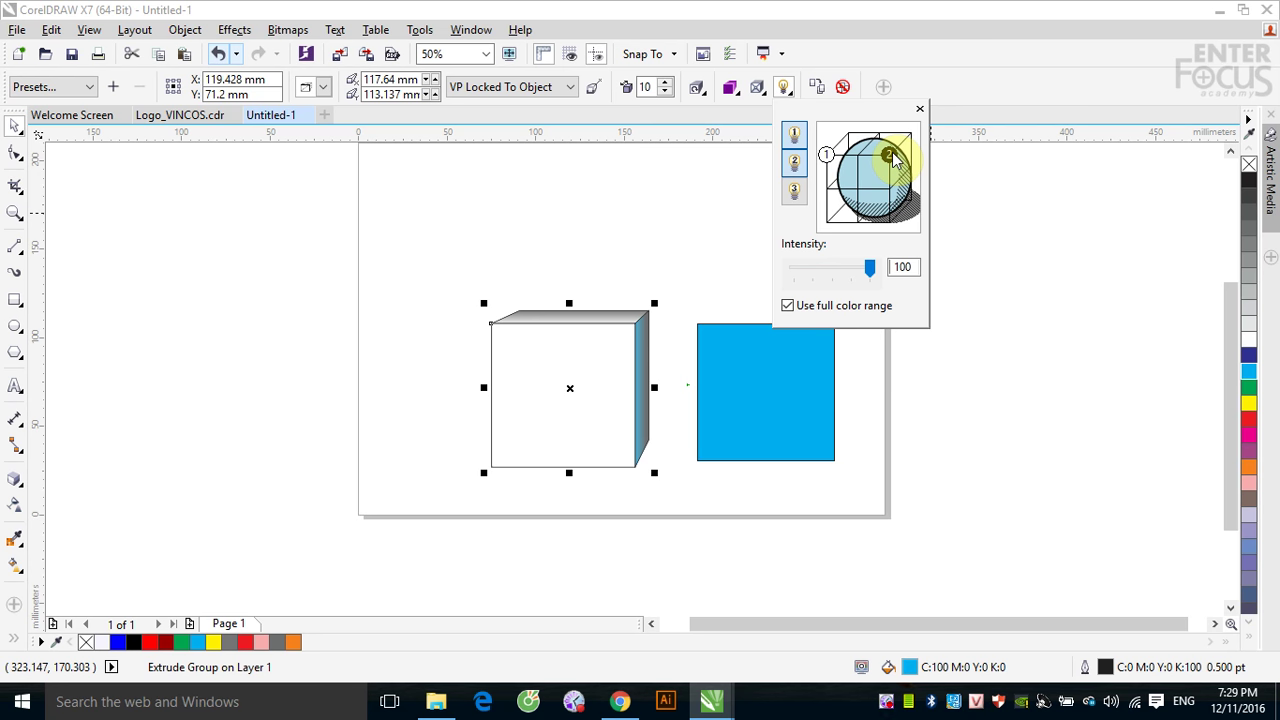
mouse_move(893, 160)
left_mouse_down()
mouse_move(900, 194)
mouse_move(886, 166)
mouse_move(909, 130)
mouse_move(918, 176)
mouse_move(884, 130)
mouse_move(889, 157)
left_mouse_up()
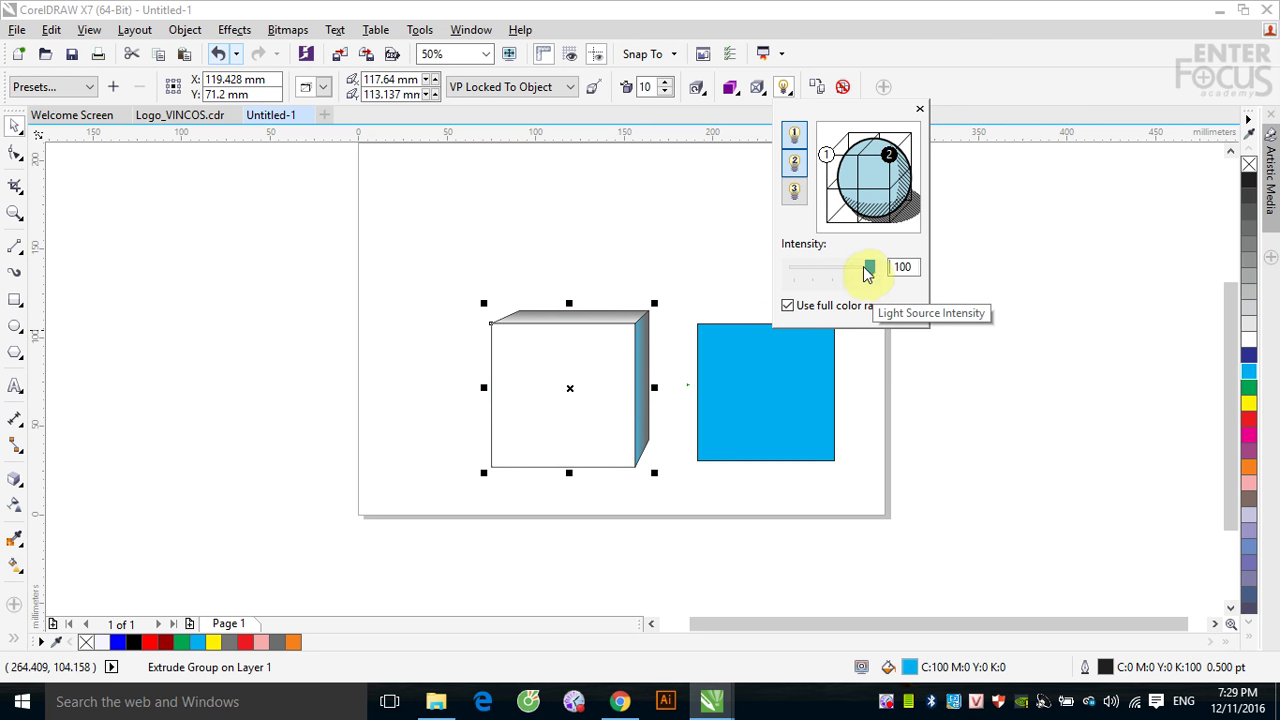
left_click_drag(868, 270, 836, 270)
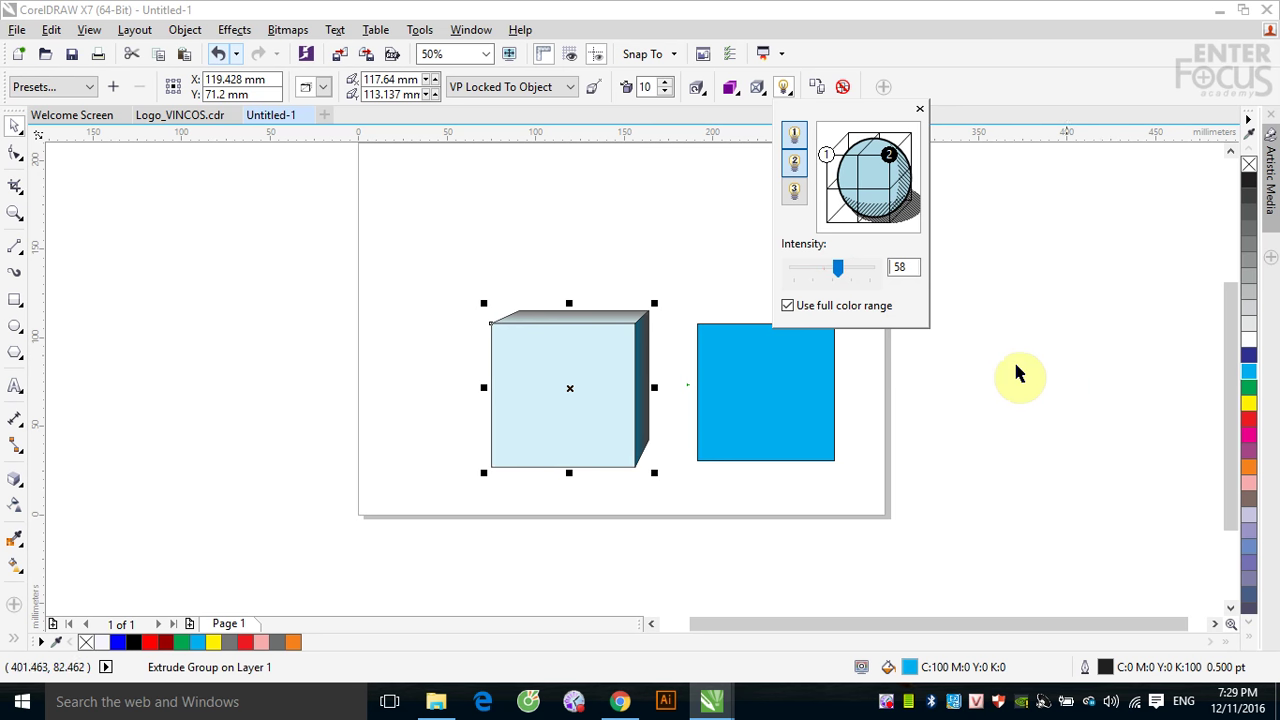
- Switch off lights 1 and 2 on the box and close the extrusion lighting settings
left_click(793, 136)
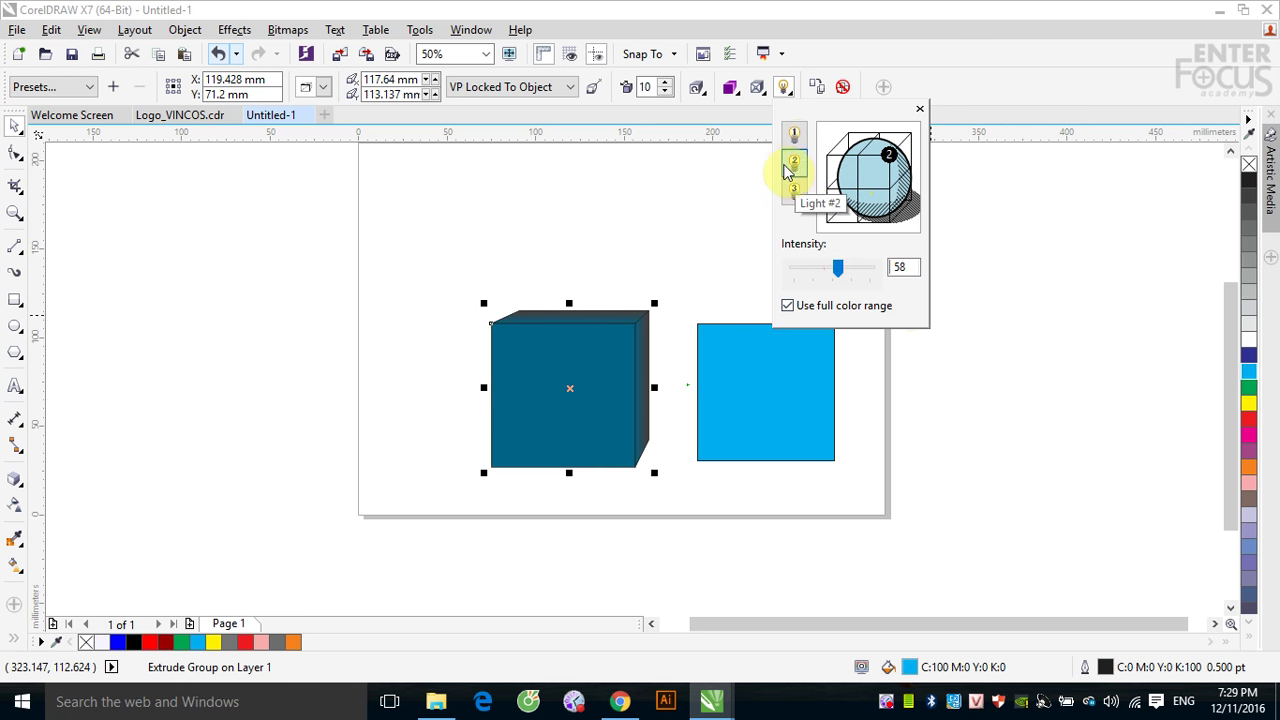
left_click(793, 165)
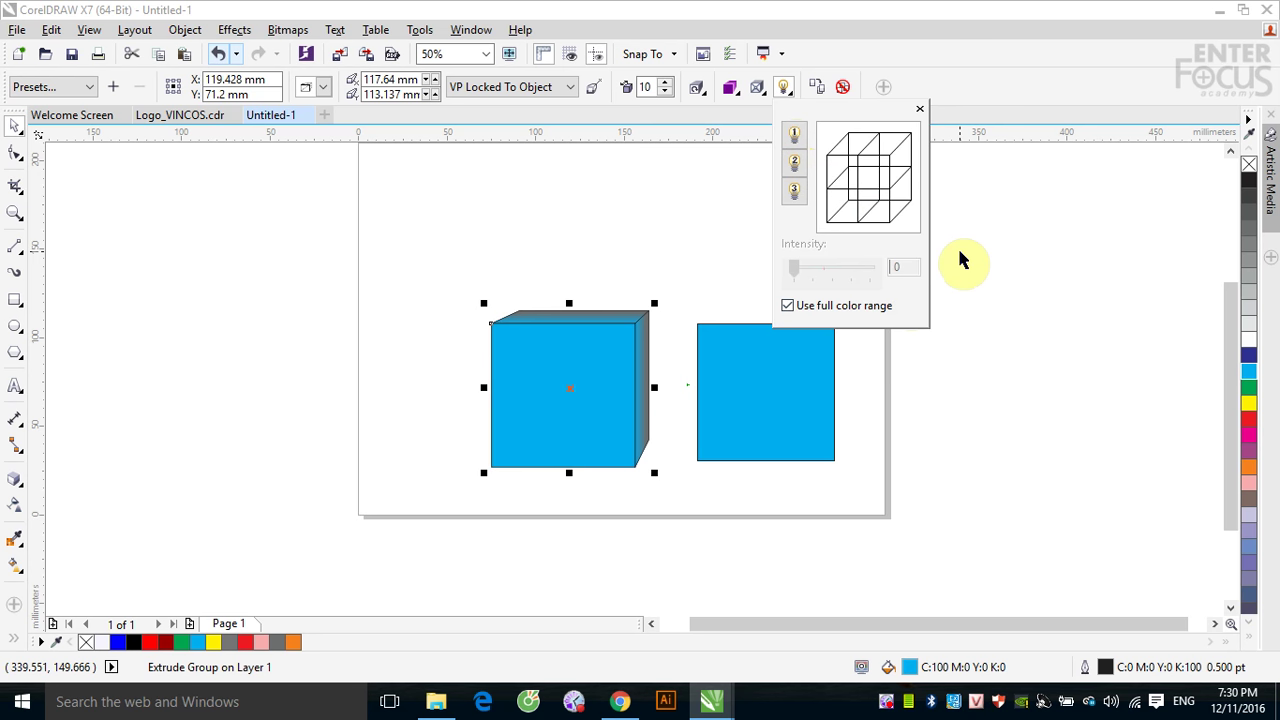
left_click(1008, 97)
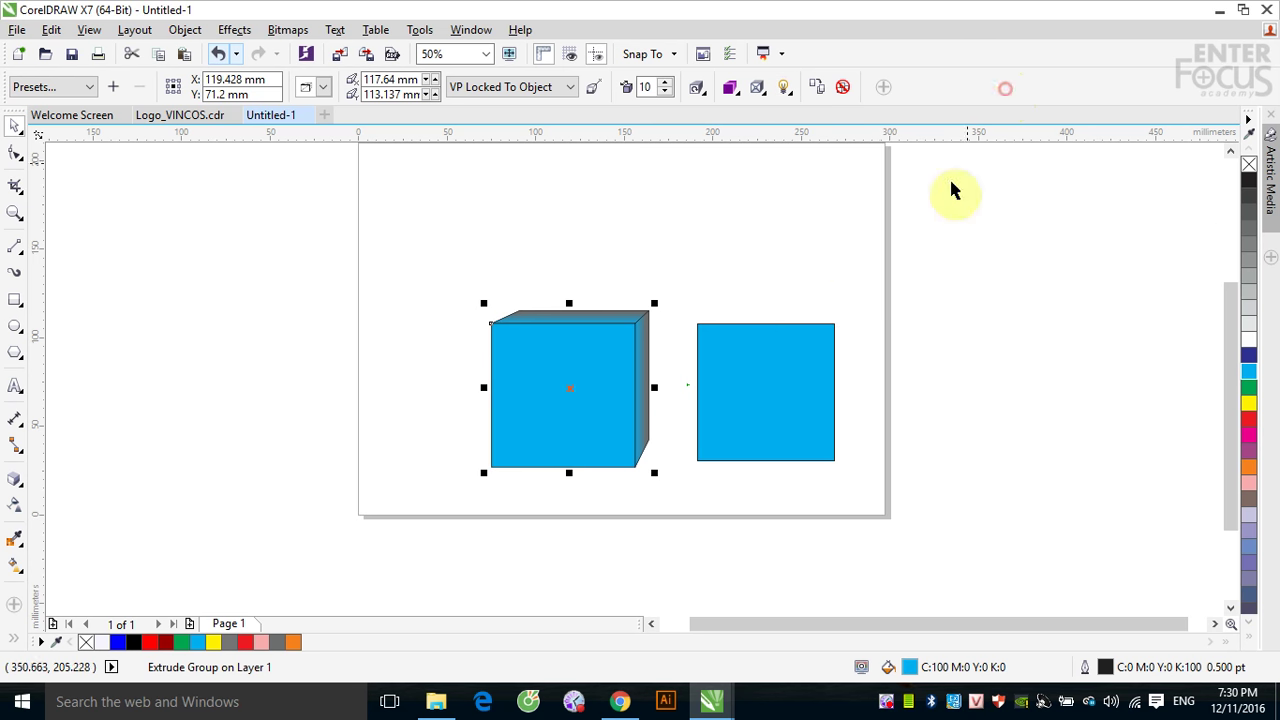
- Try to copy the extruded box's extrusion properties to the plain blue square, and leave the box selected
left_click(818, 90)
left_click(790, 400)
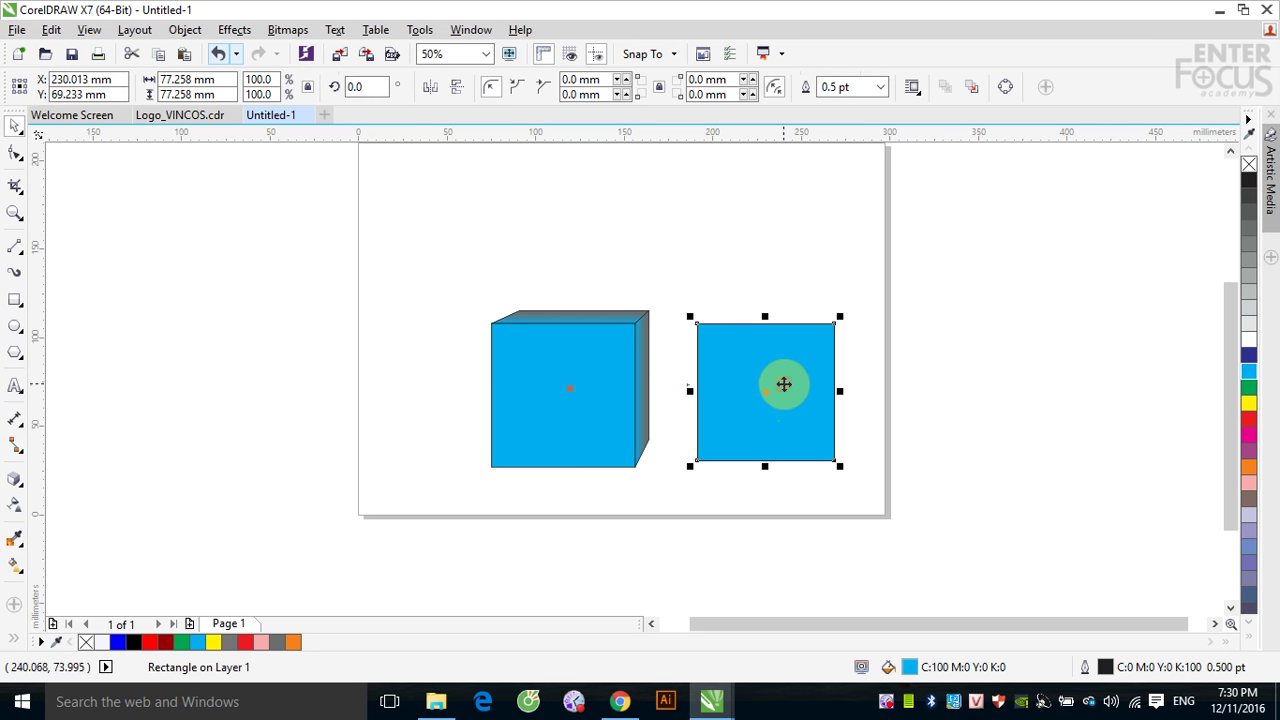
left_click(15, 485)
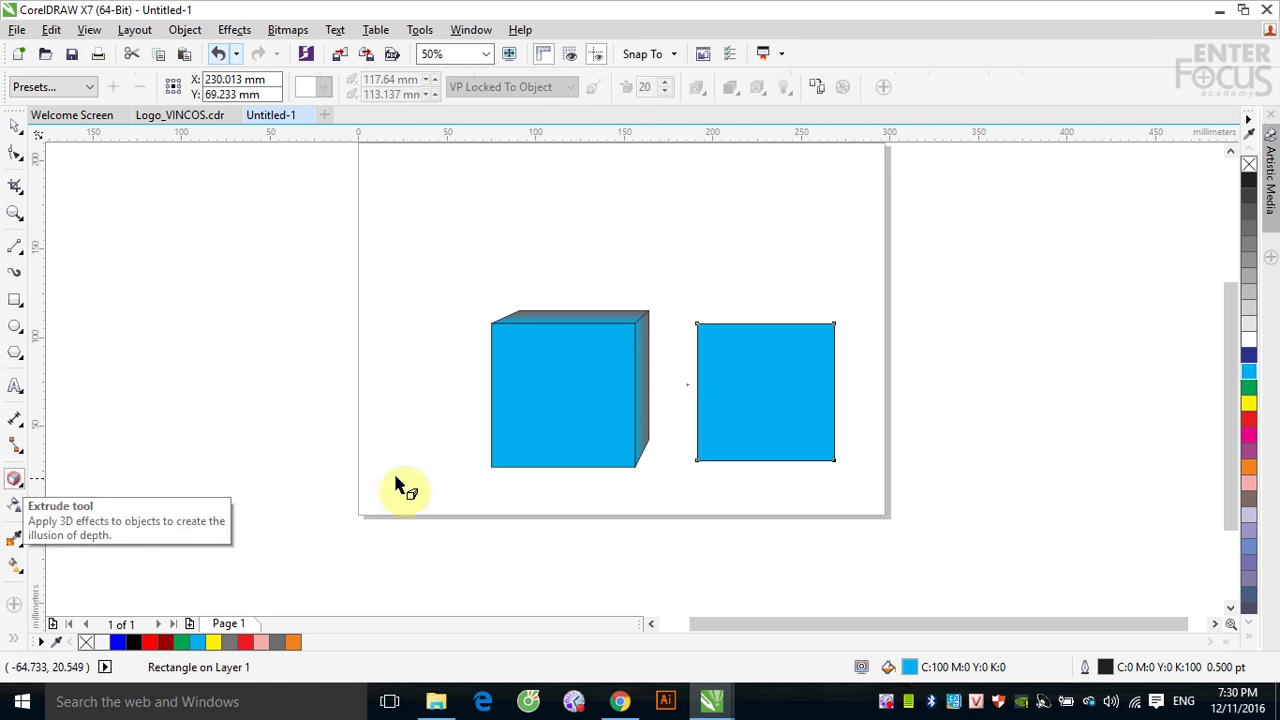
left_click(751, 391)
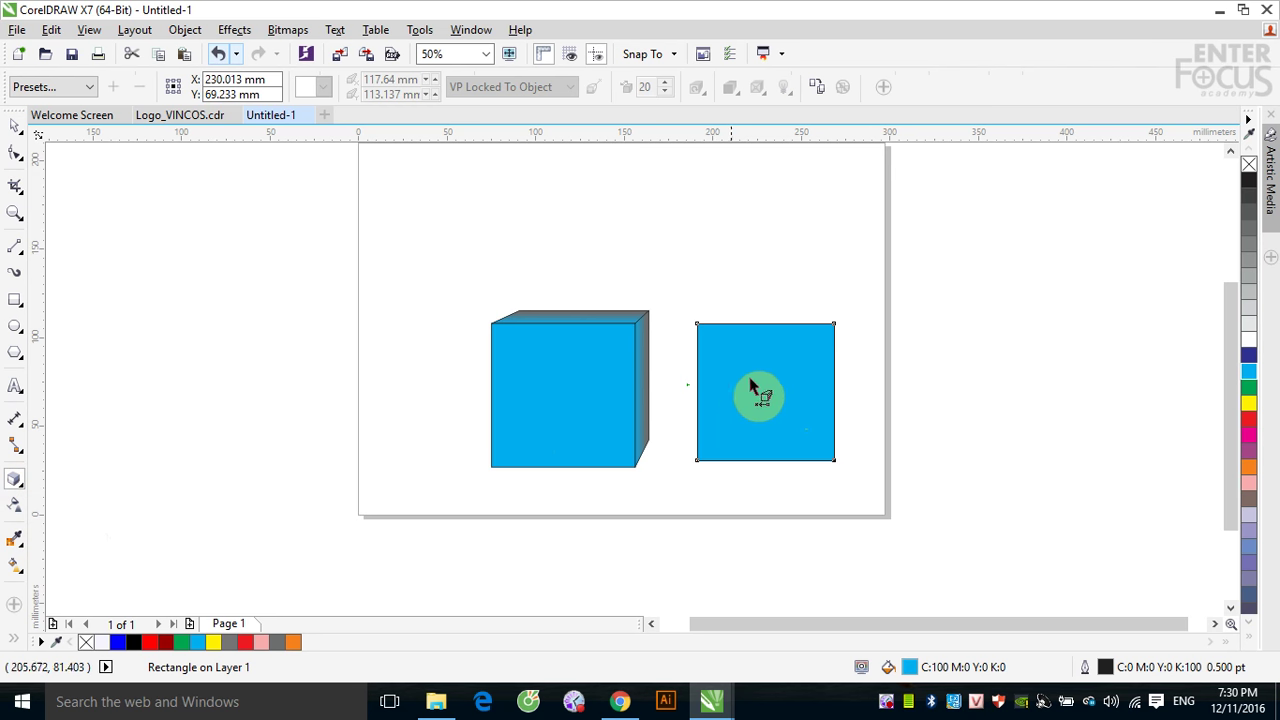
left_click(816, 88)
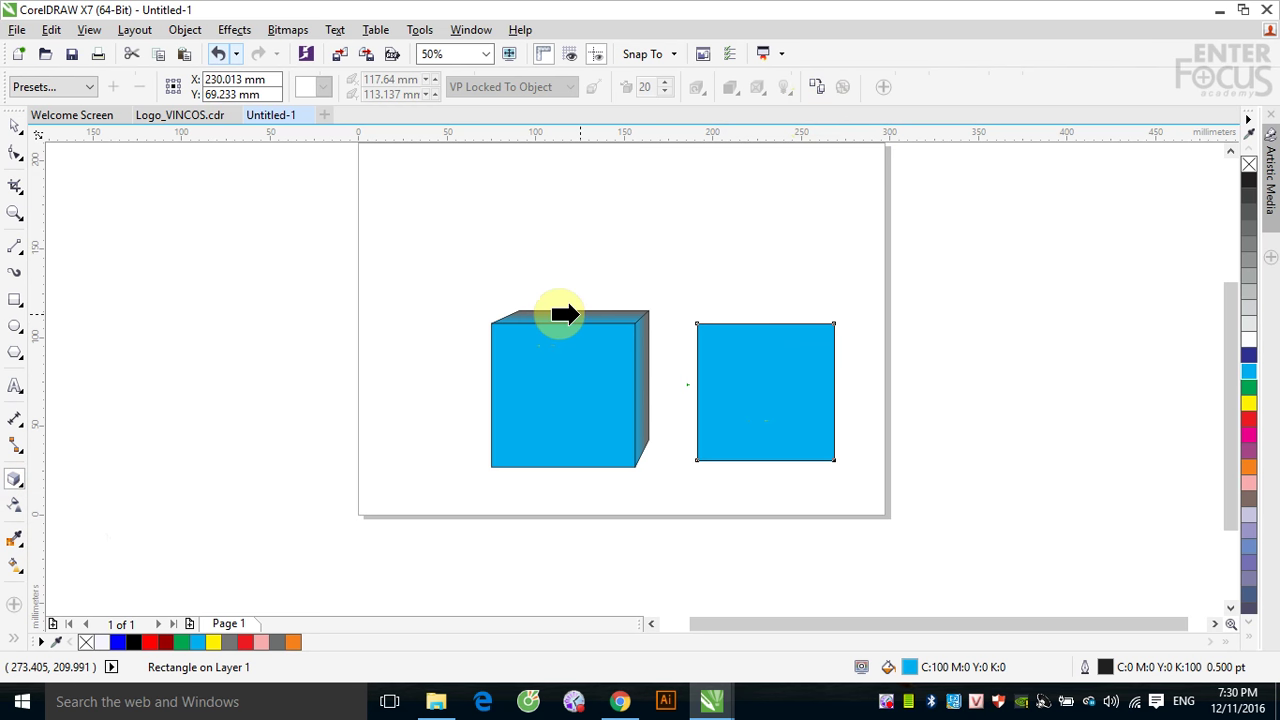
left_click(584, 362)
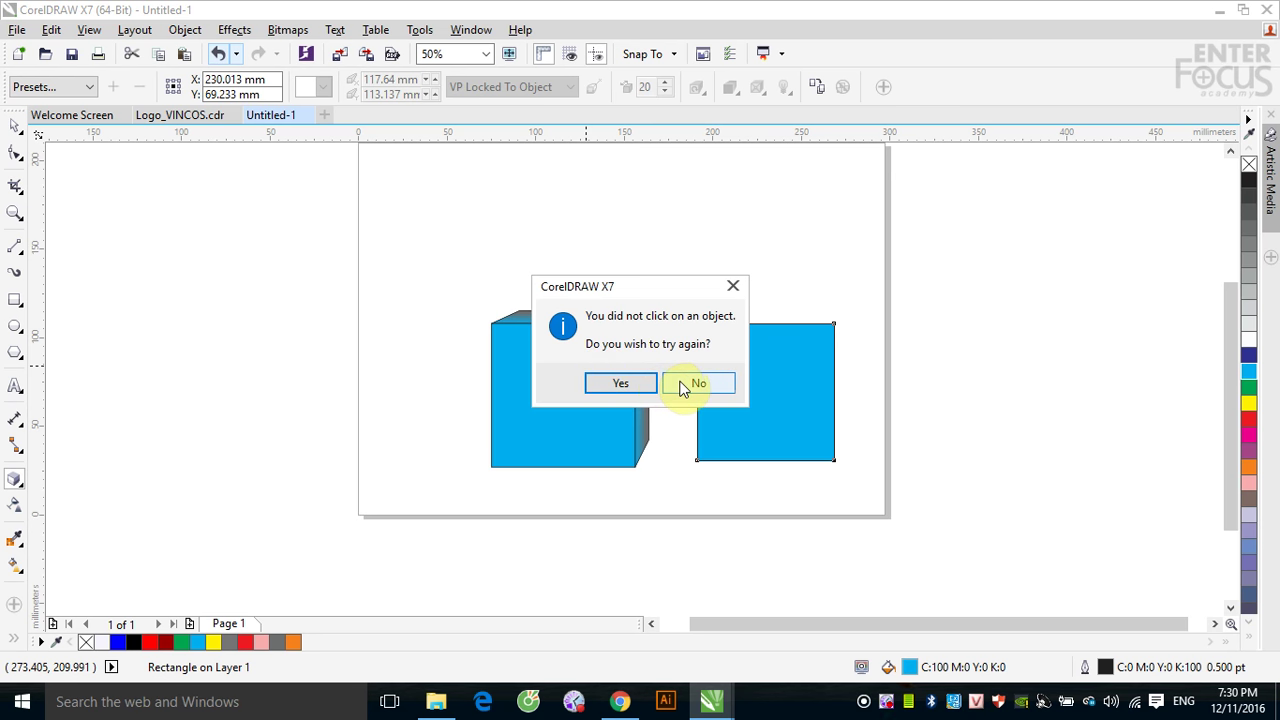
left_click(683, 385)
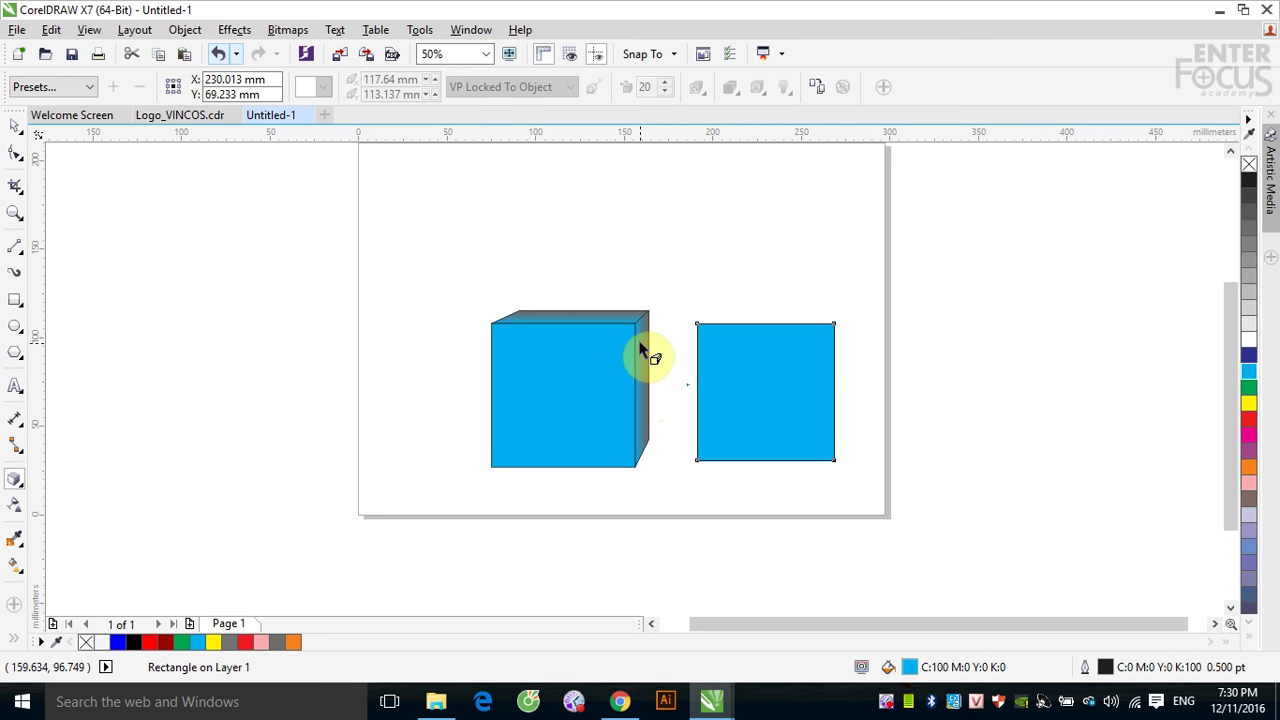
left_click(640, 350)
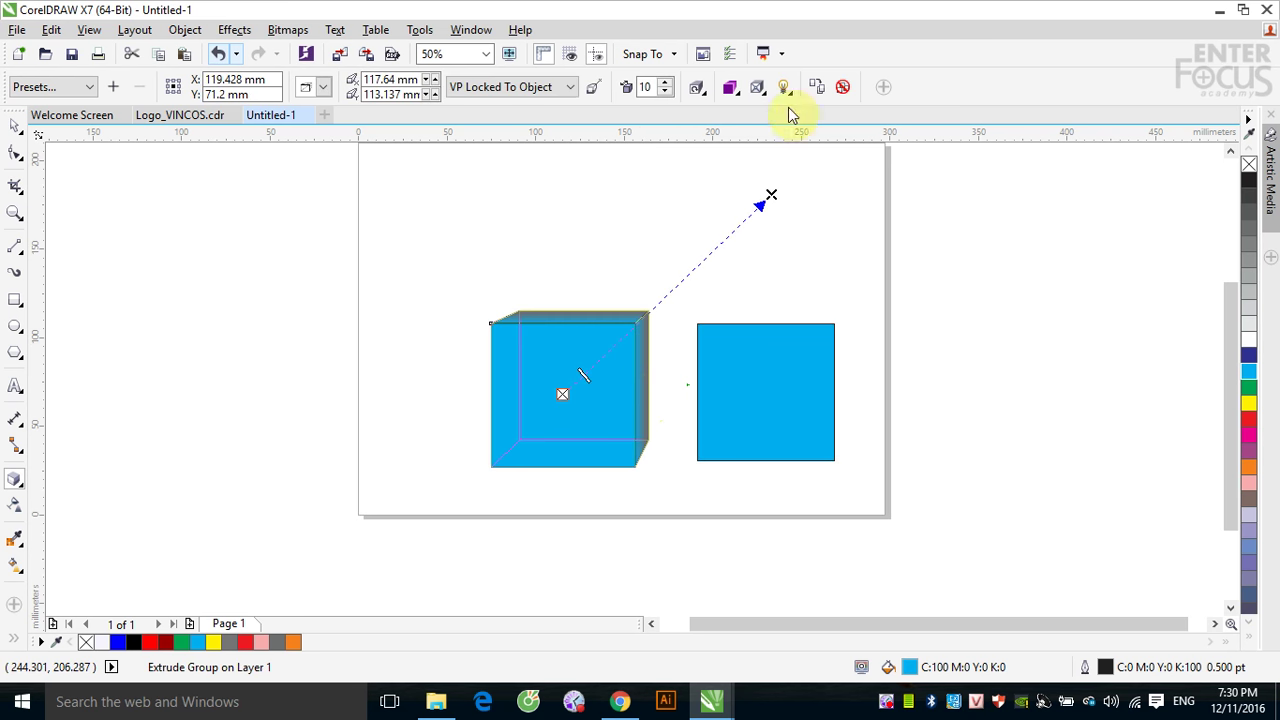
left_click(15, 124)
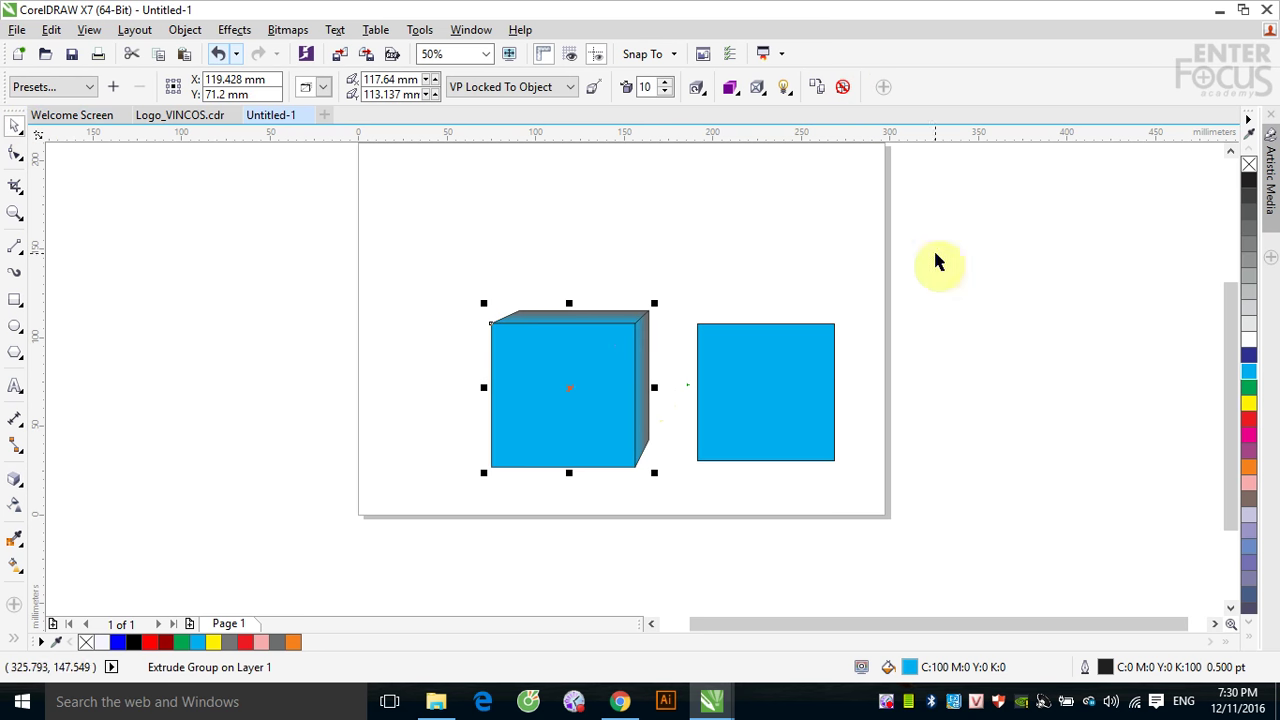
- Copy the extrusion properties of the extruded box to the plain blue square, picking the box's extruded side as the source
left_click(780, 343)
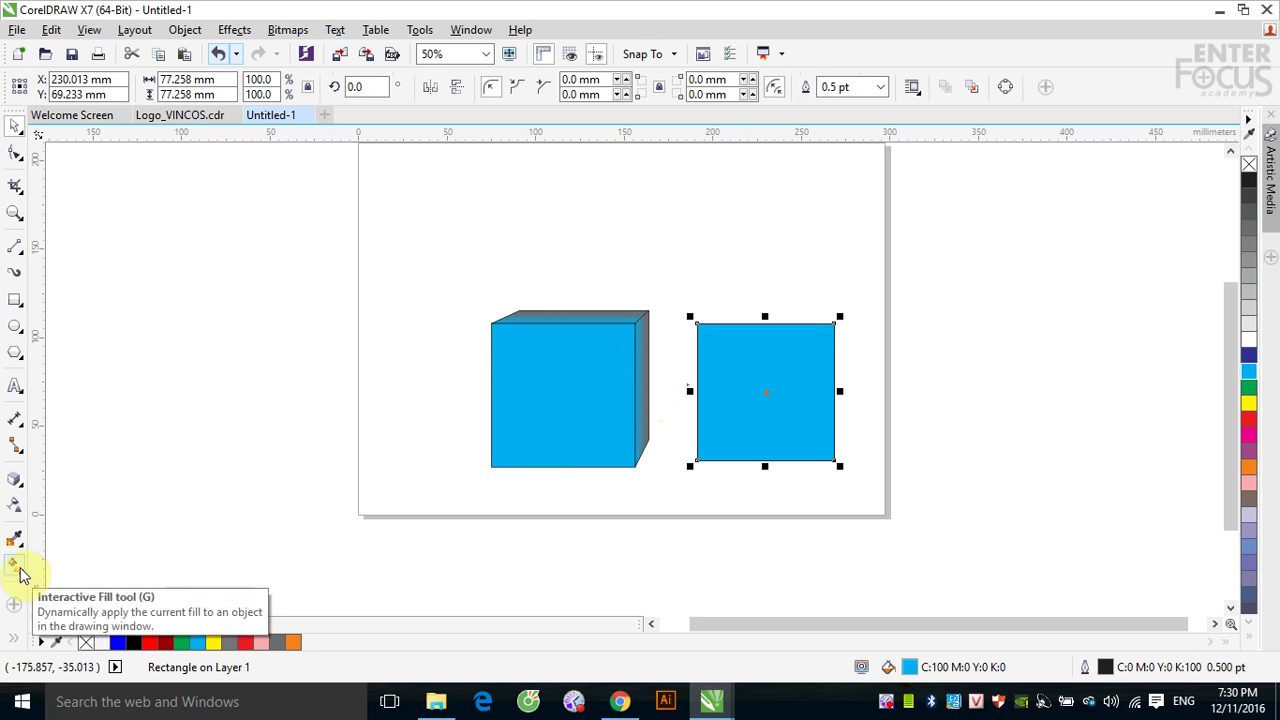
left_click(15, 479)
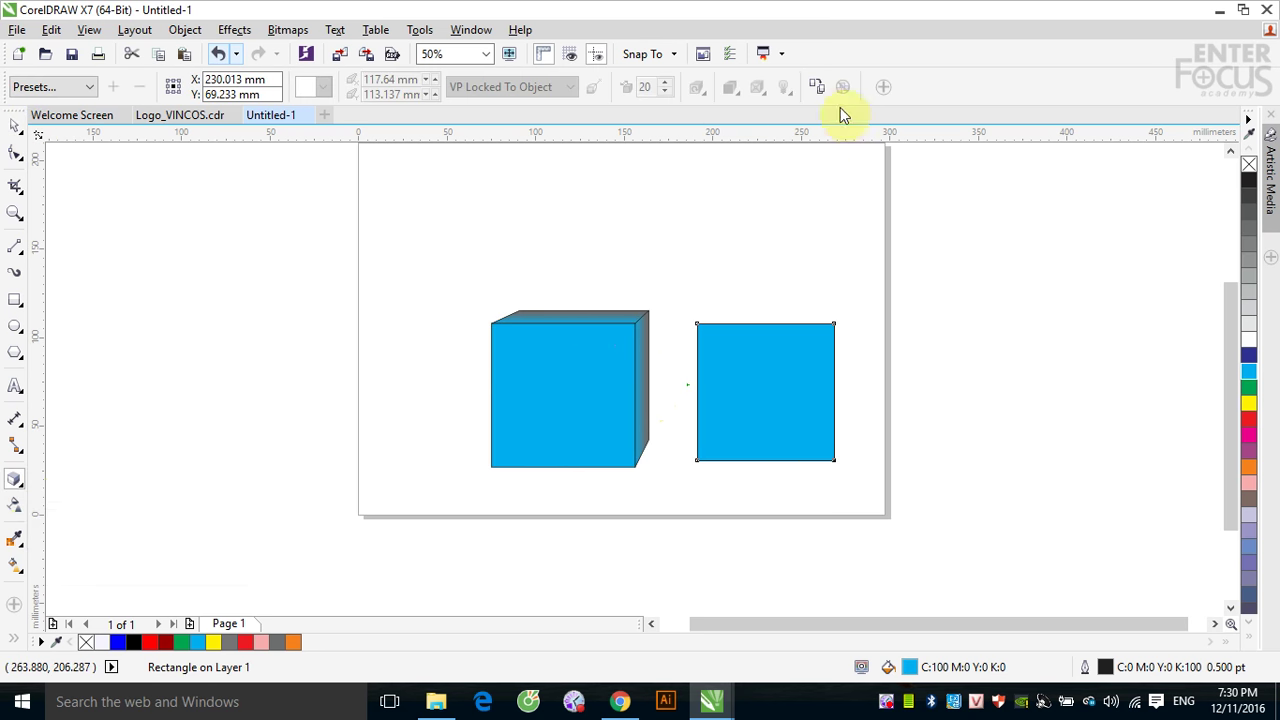
left_click(816, 87)
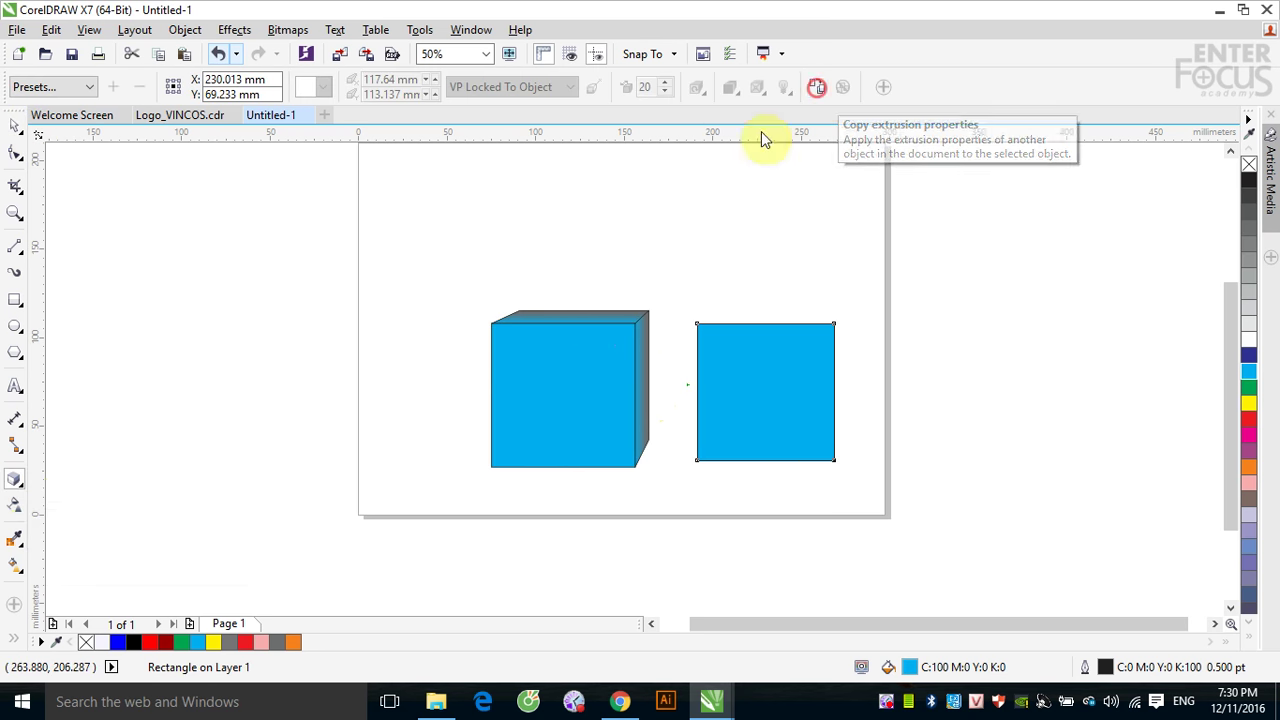
left_click(598, 313)
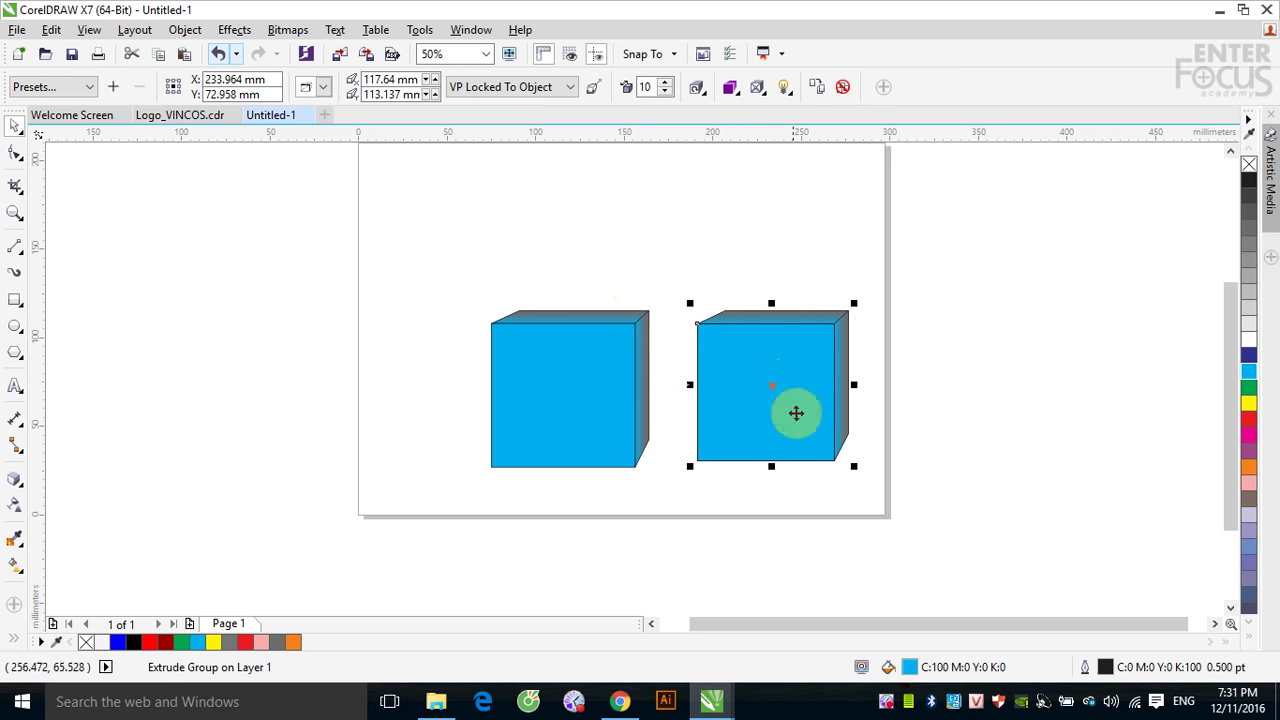
- Clear the copied extrusion from the second blue square
left_click(842, 88)
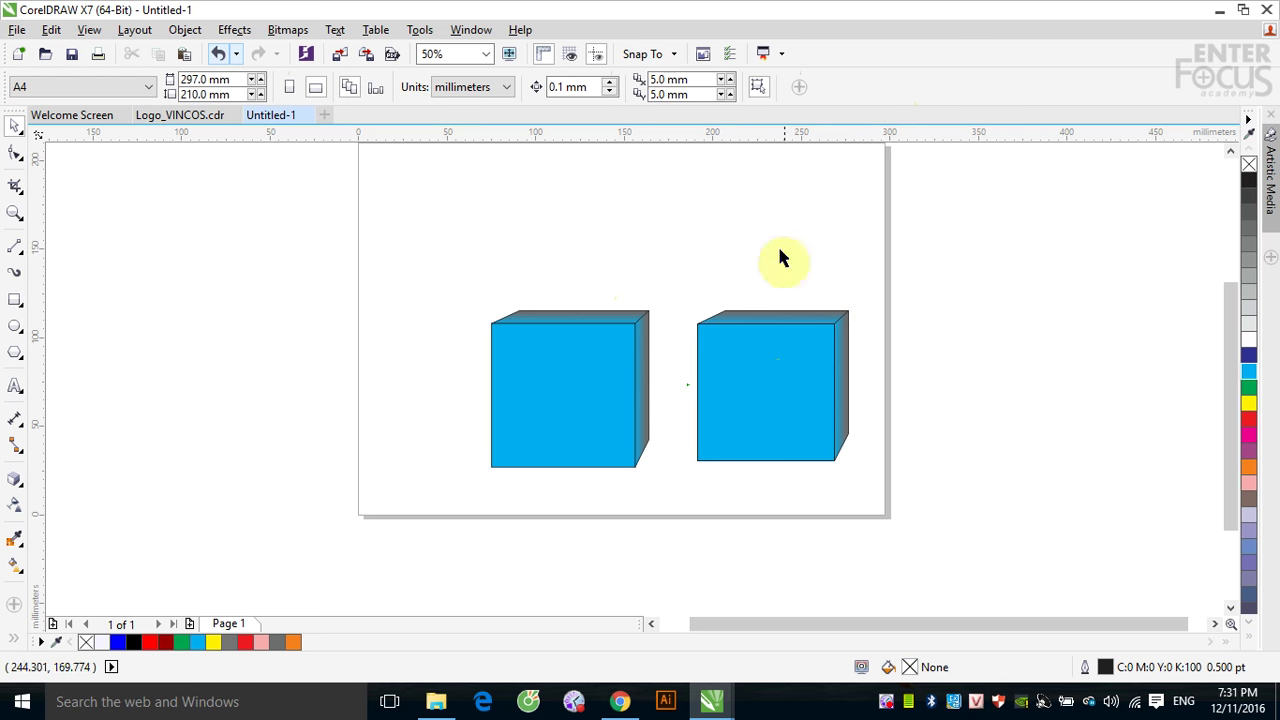
left_click(771, 318)
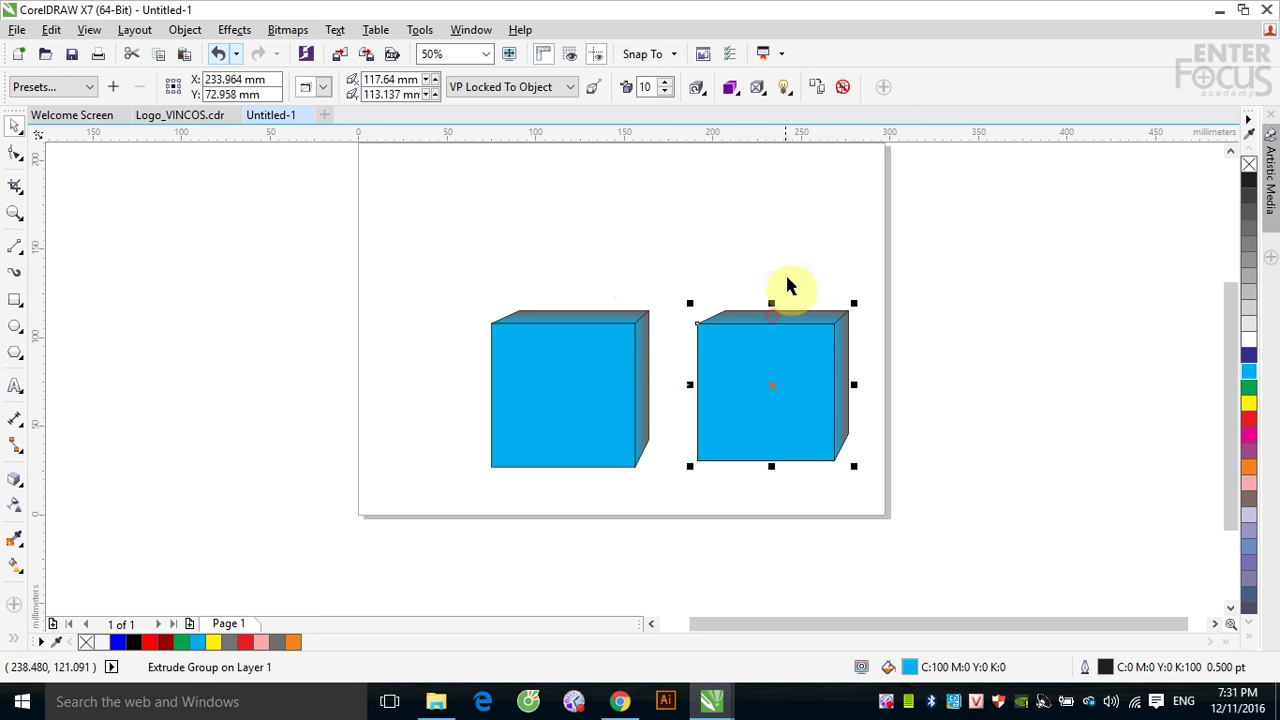
left_click(842, 88)
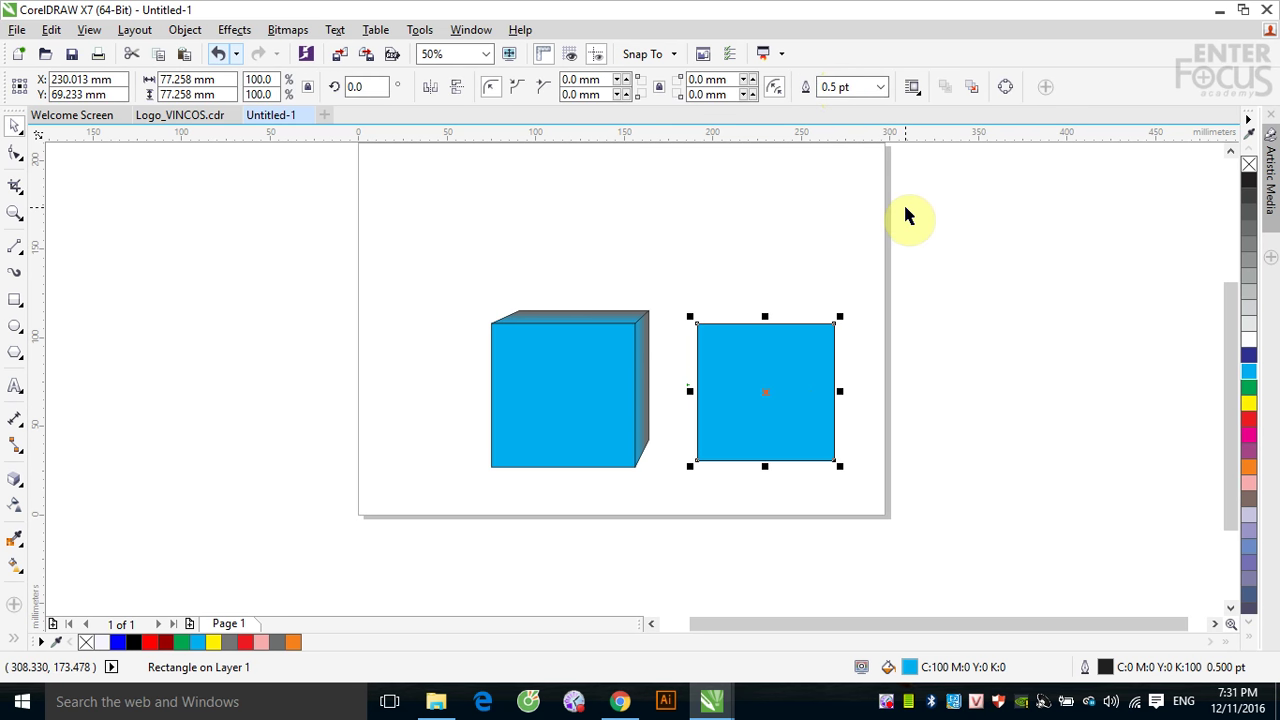
- Undo the clearing of the second square's extrusion and select its restored extrude group
key("ctrl+z")
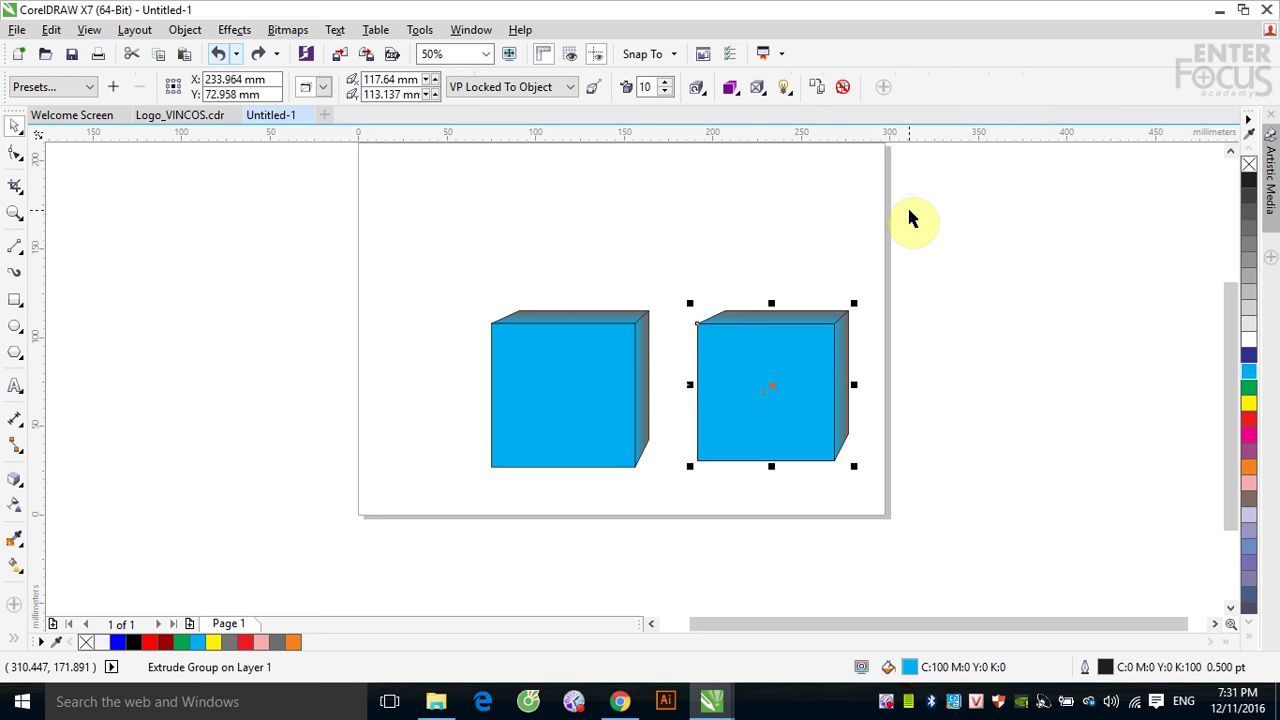
left_click(999, 325)
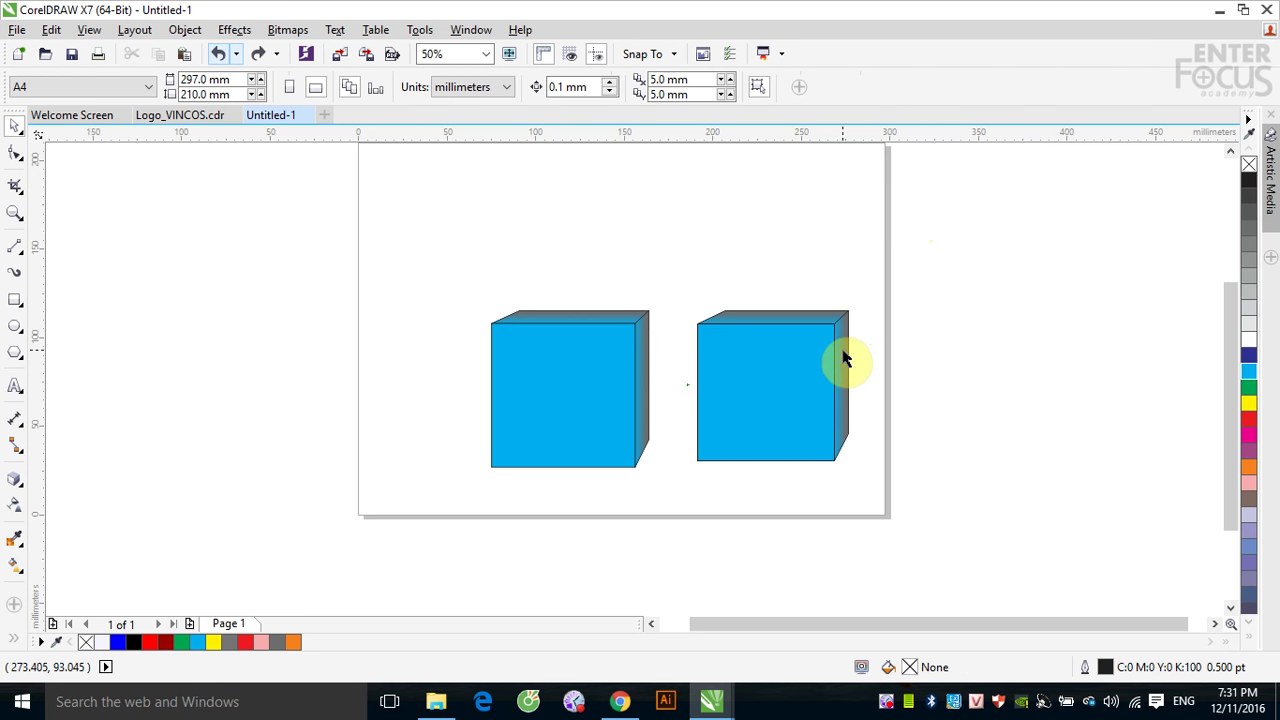
left_click(843, 352)
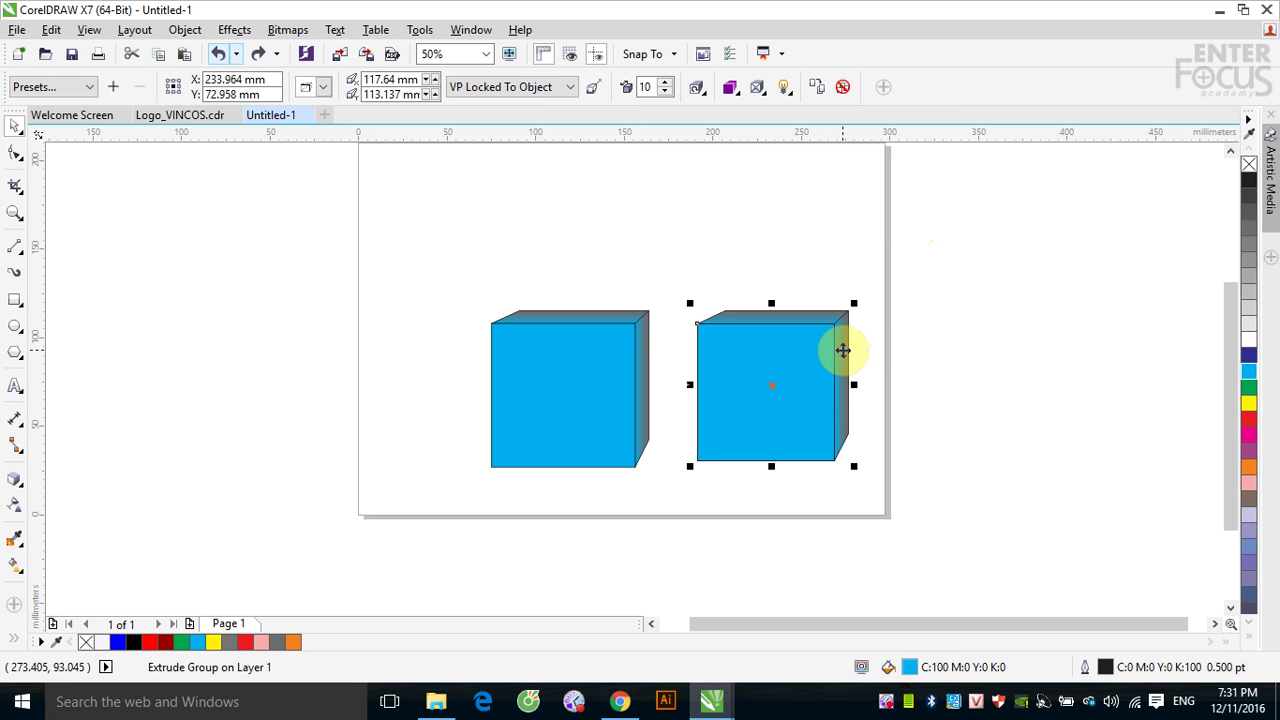
left_click(800, 383)
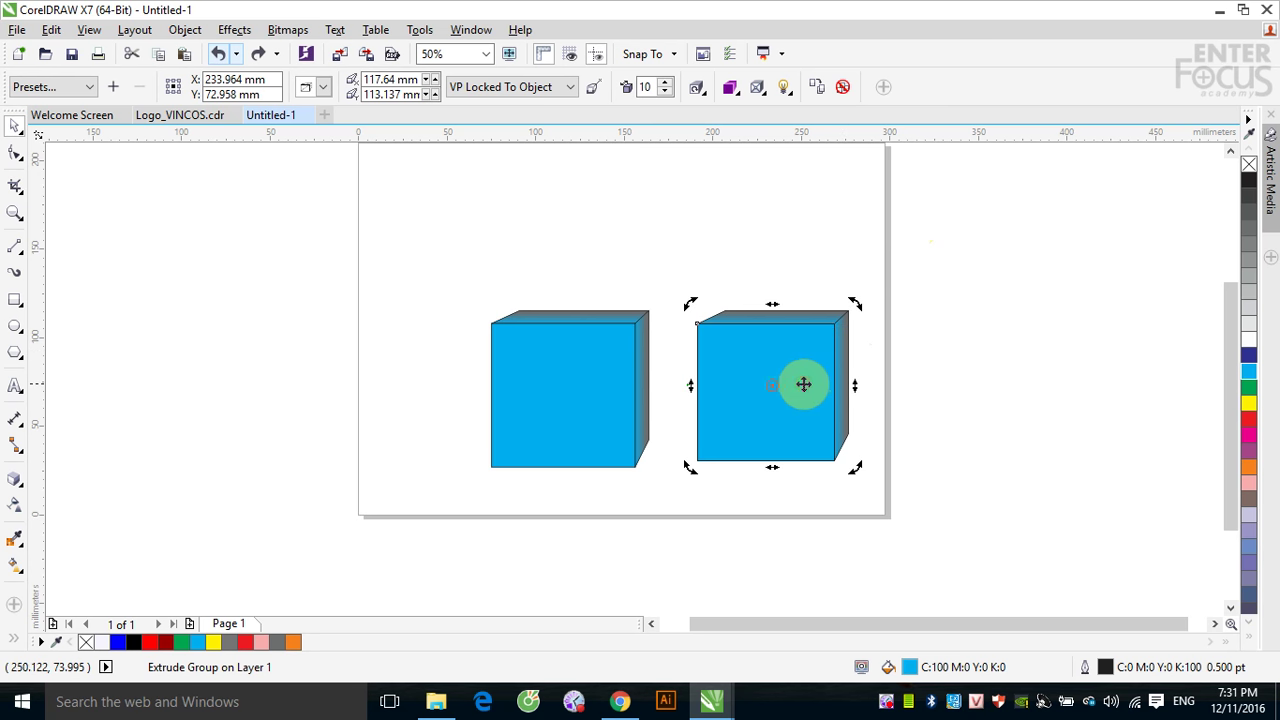
left_click(981, 380)
left_click(786, 392)
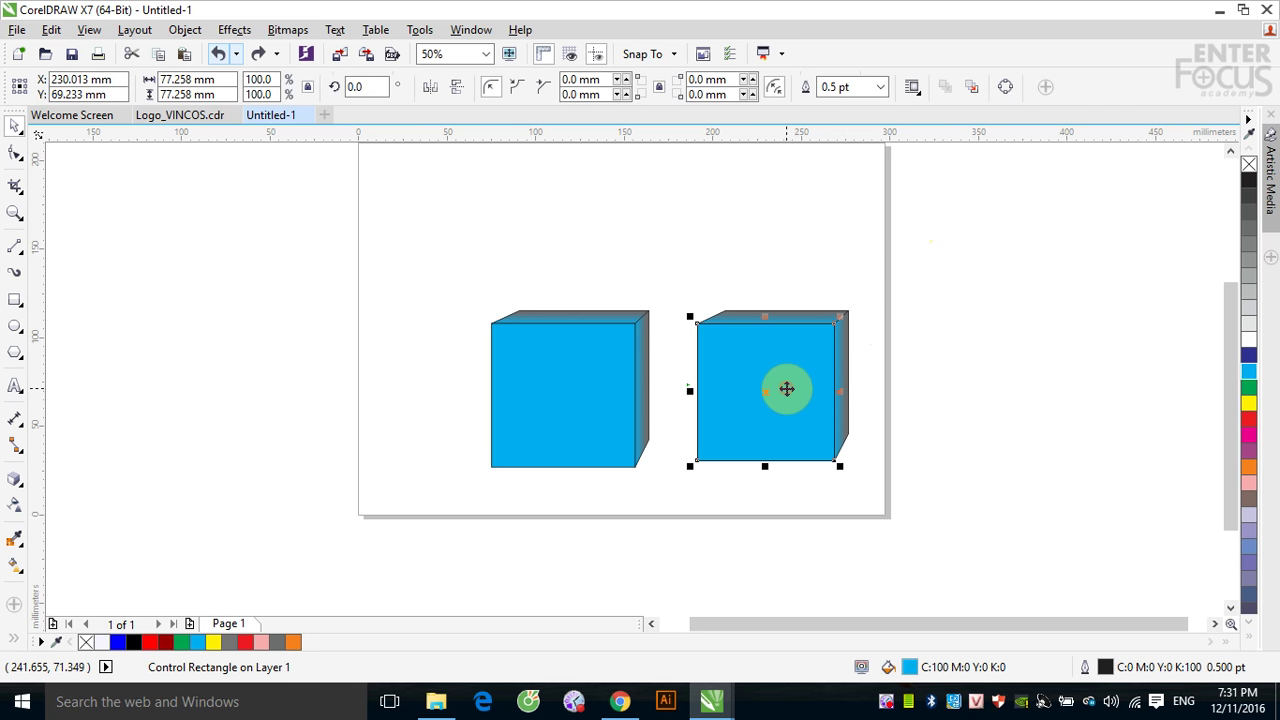
left_click(176, 32)
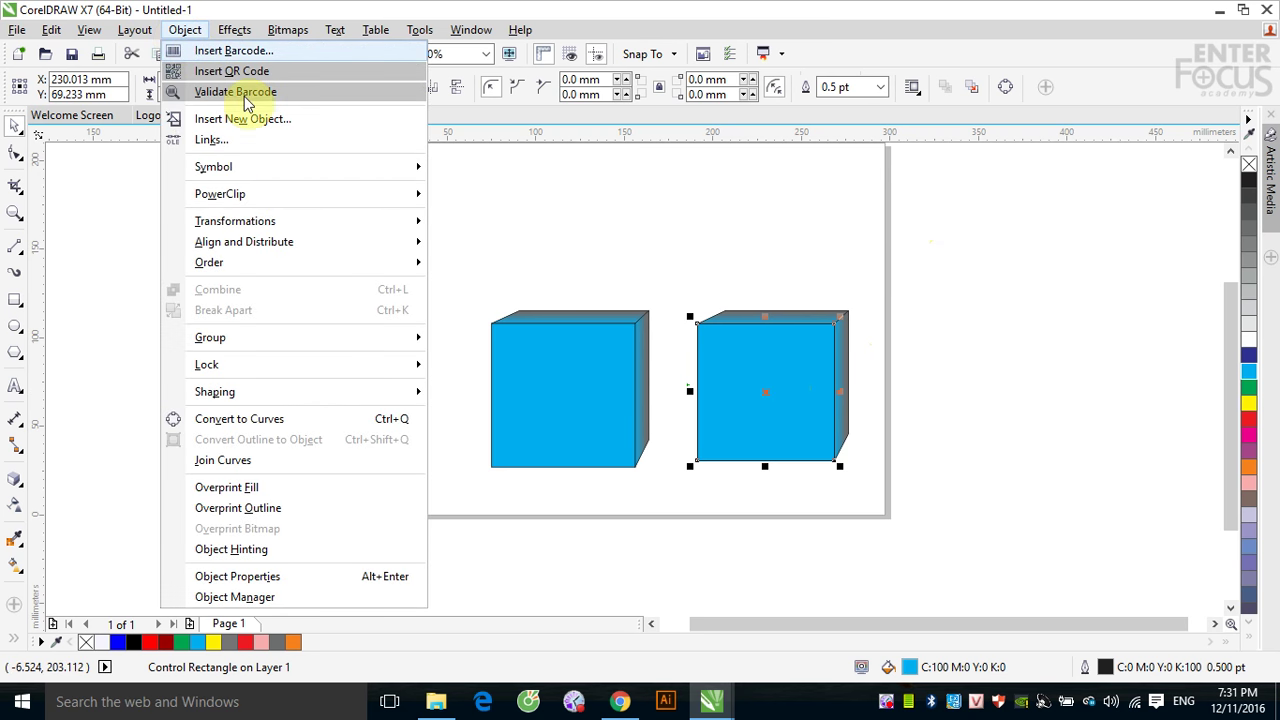
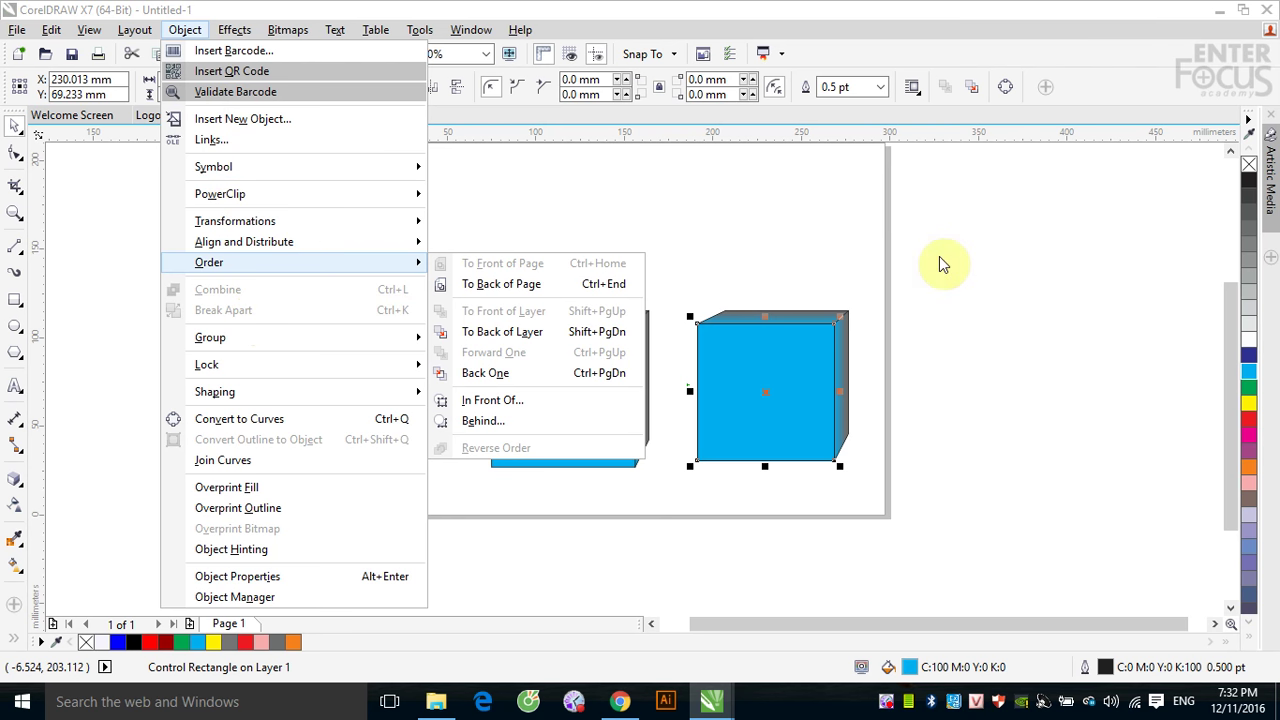
left_click(783, 355)
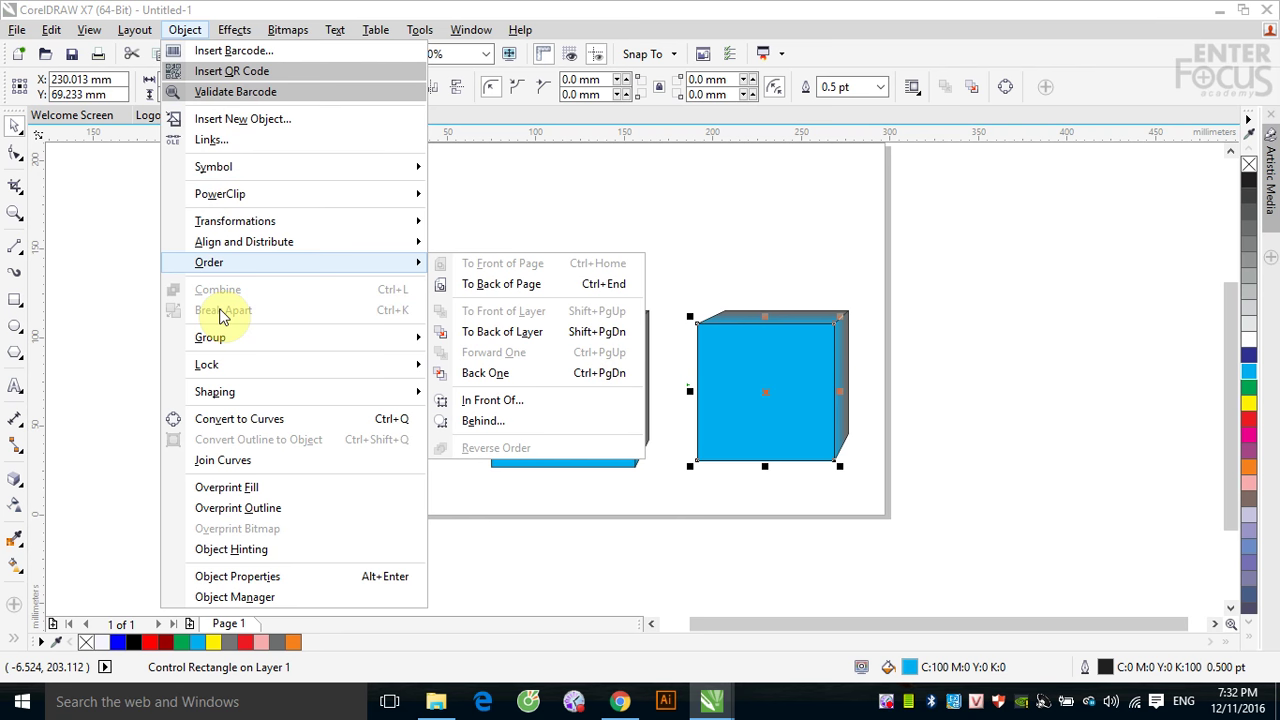
right_click(1000, 311)
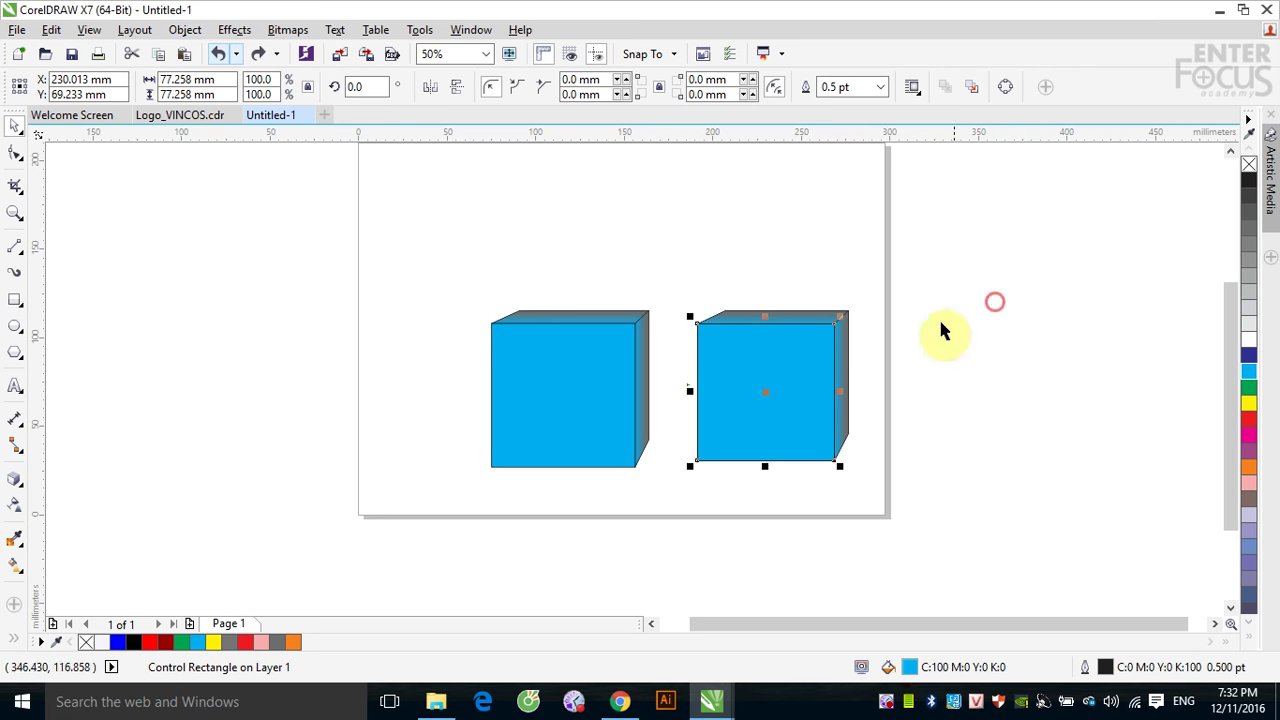
- Break the second box's extrude group apart and move the extruded sides up and away from the front square
left_click(842, 345)
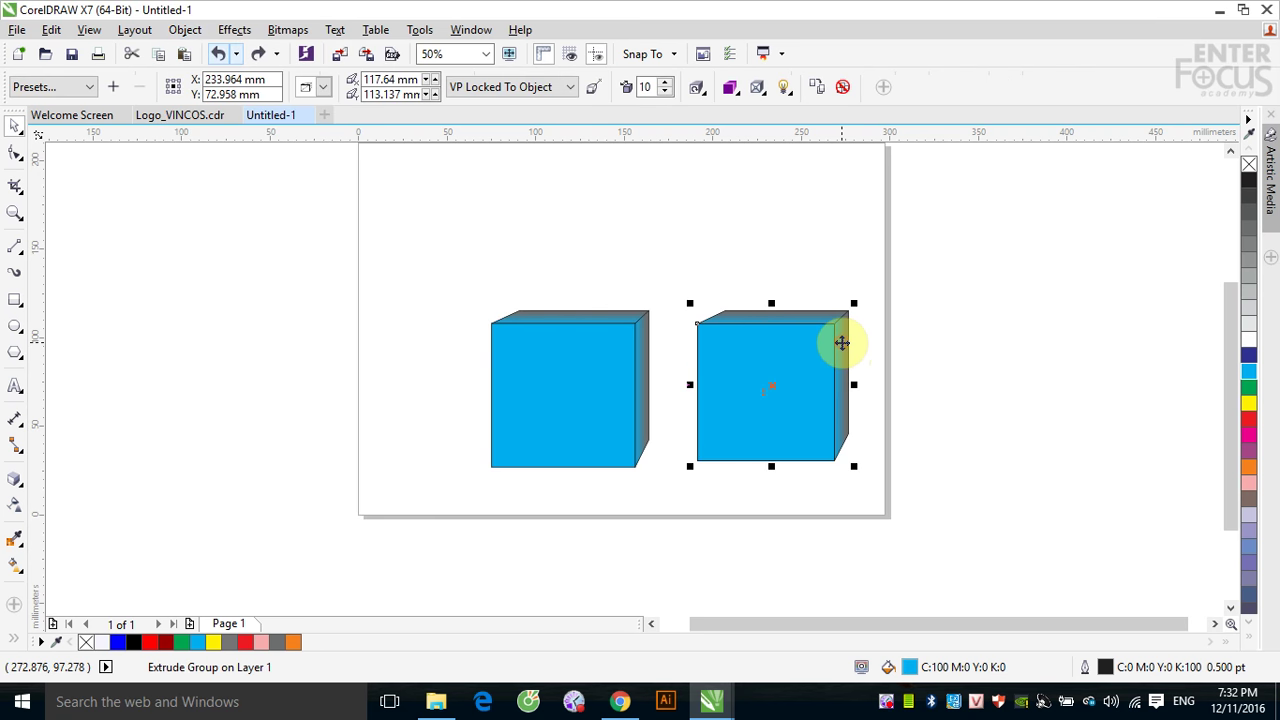
left_click(185, 29)
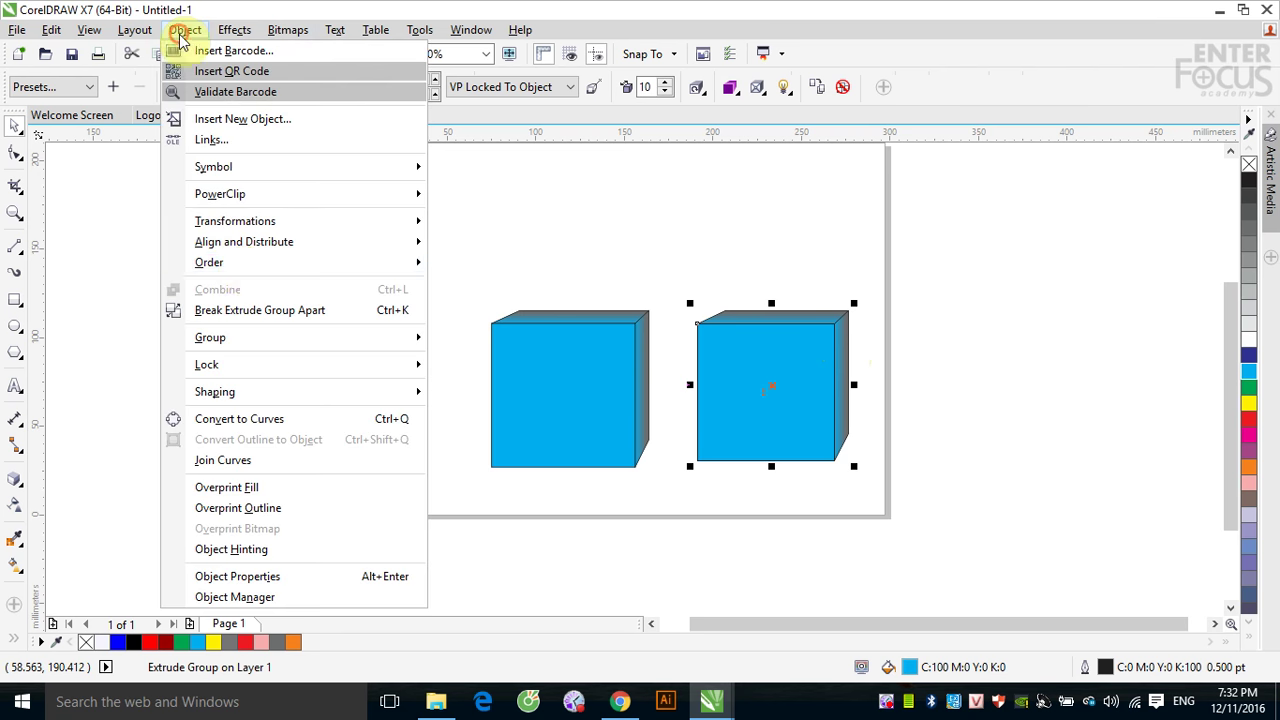
left_click(220, 310)
left_click(1000, 297)
left_click(757, 320)
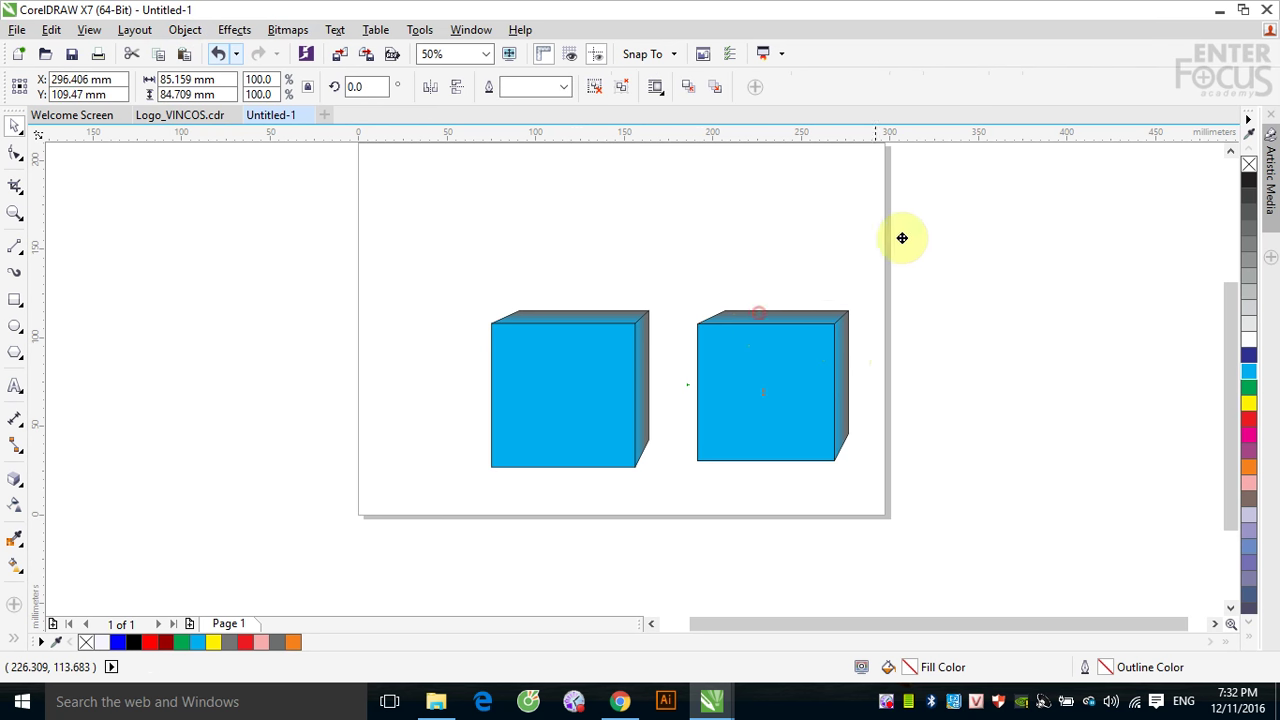
left_click_drag(902, 238, 914, 263)
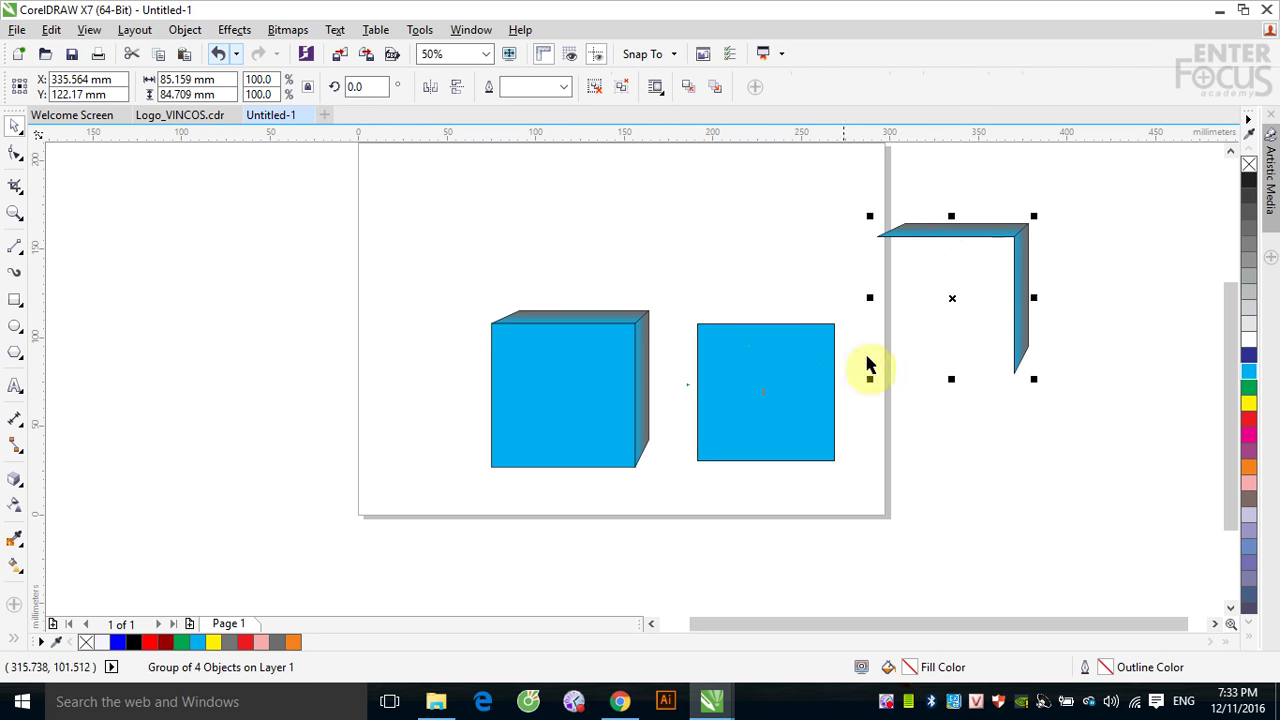
- Ungroup the detached extruded sides and pull the two outline shapes and two gradient-filled shapes apart from each other
left_click(748, 416)
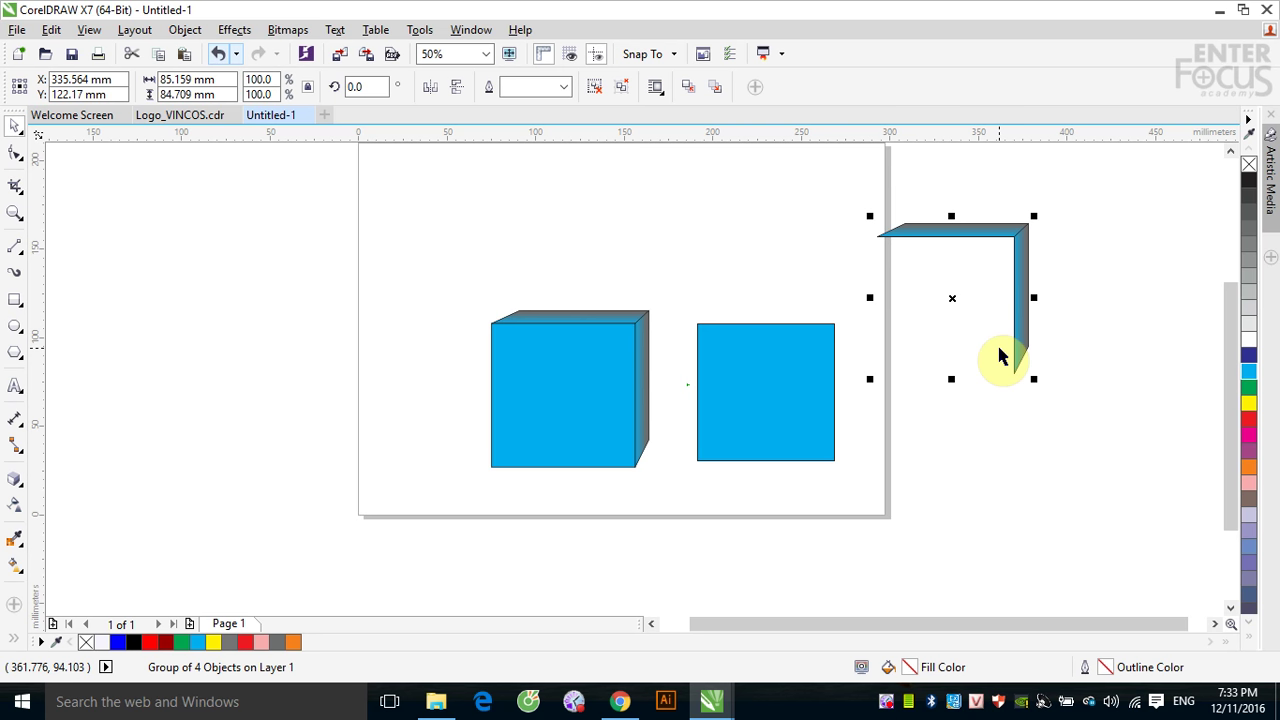
left_click(669, 241)
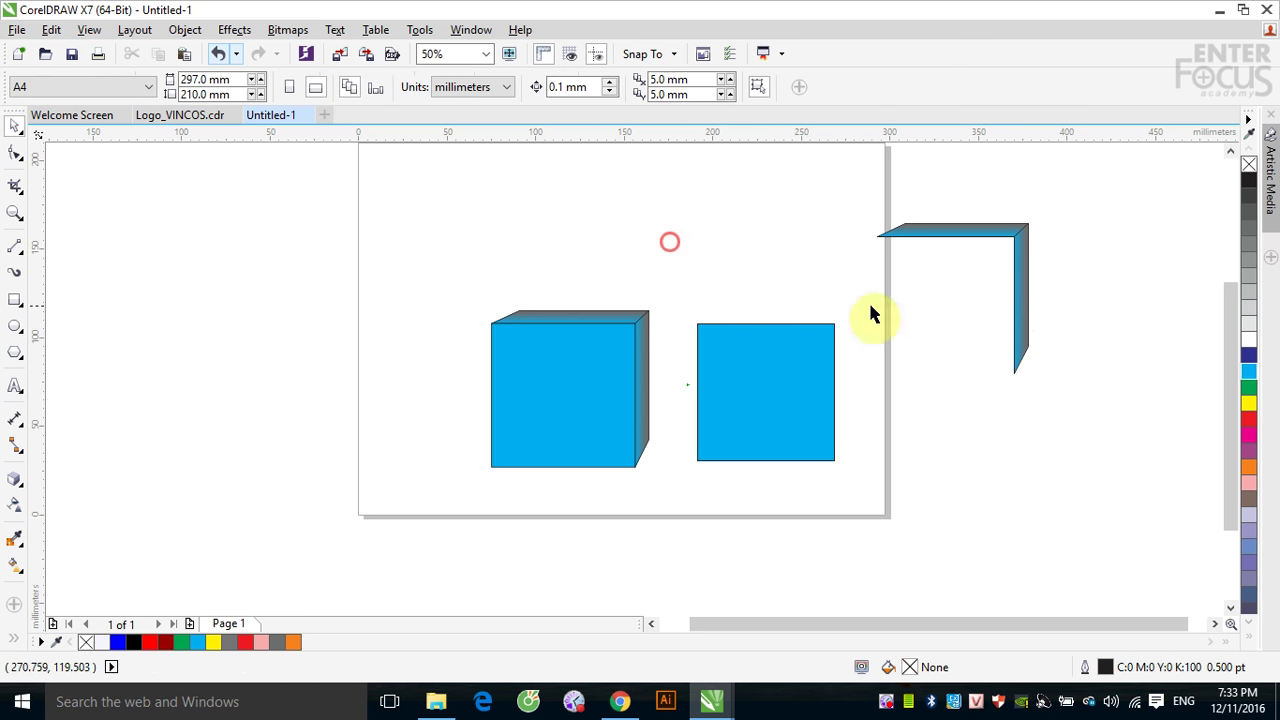
left_click(943, 240)
left_click_drag(943, 240, 888, 192)
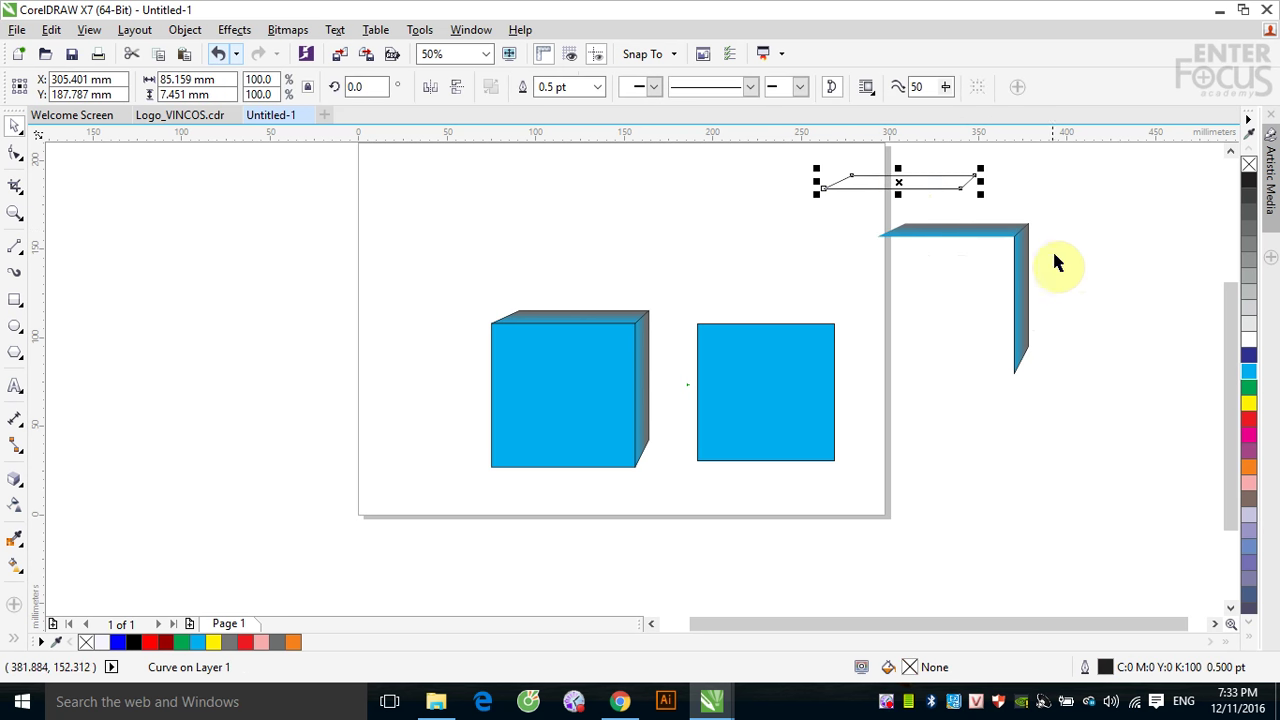
left_click_drag(1022, 286, 1106, 274)
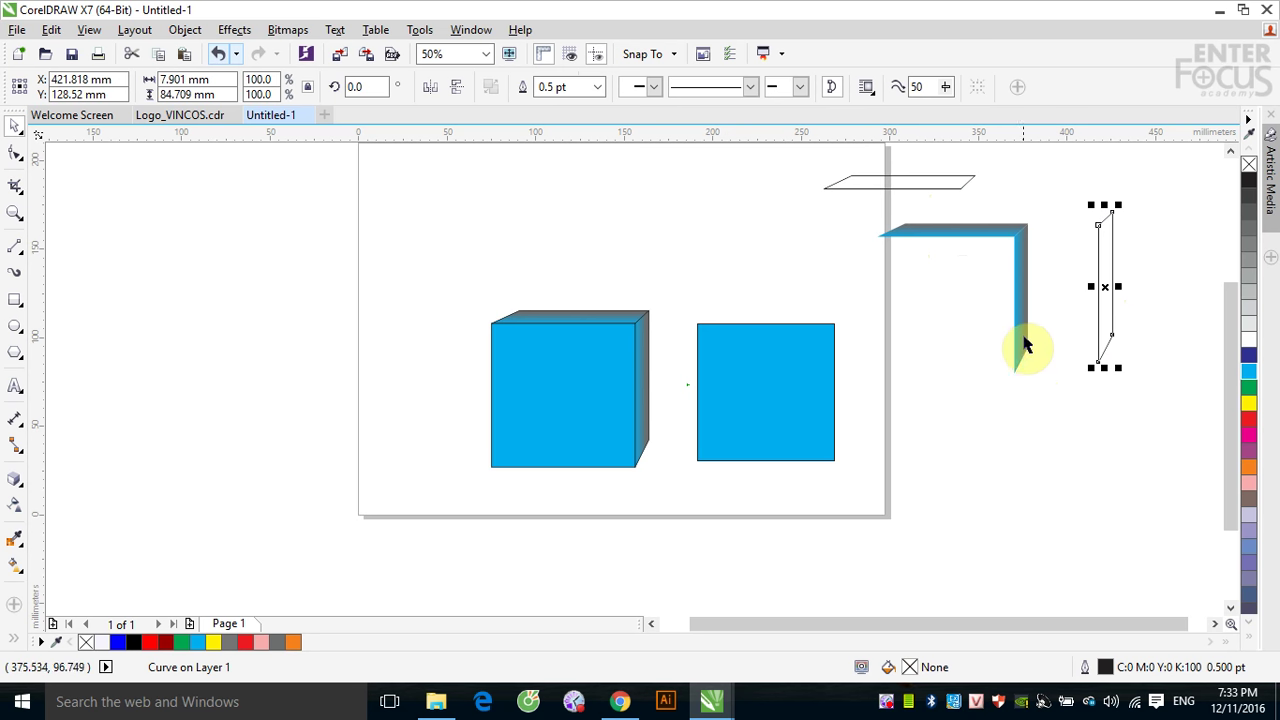
left_click_drag(1020, 323, 991, 393)
left_click_drag(975, 243, 940, 262)
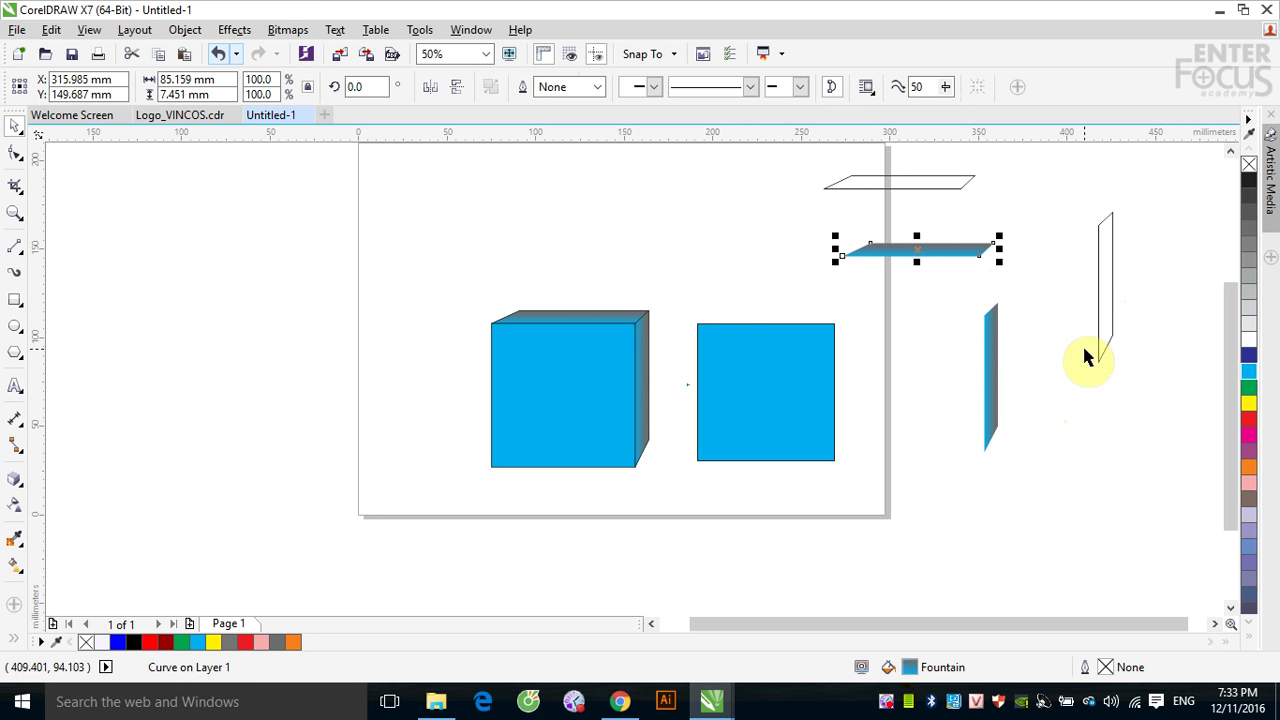
- Delete the four separated outline and gradient side pieces beside the plain blue square
left_click_drag(903, 163, 1155, 410)
key("Delete")
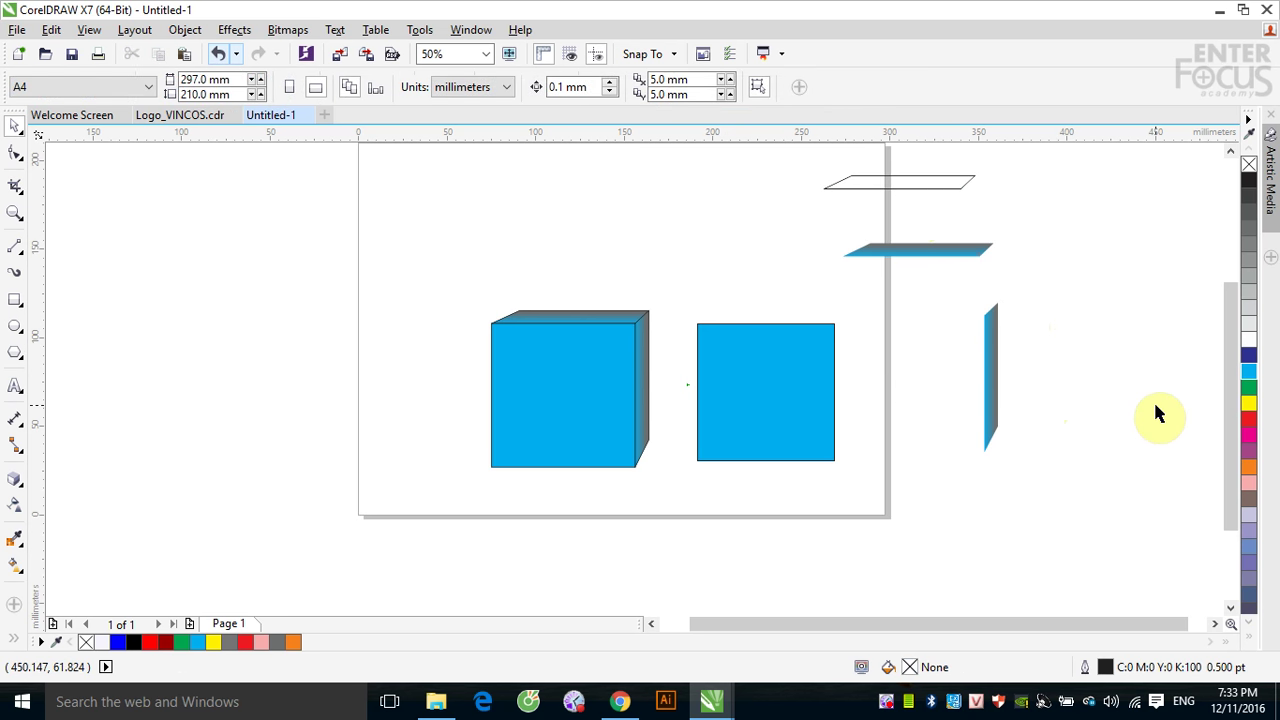
left_click(994, 378)
left_click(944, 251)
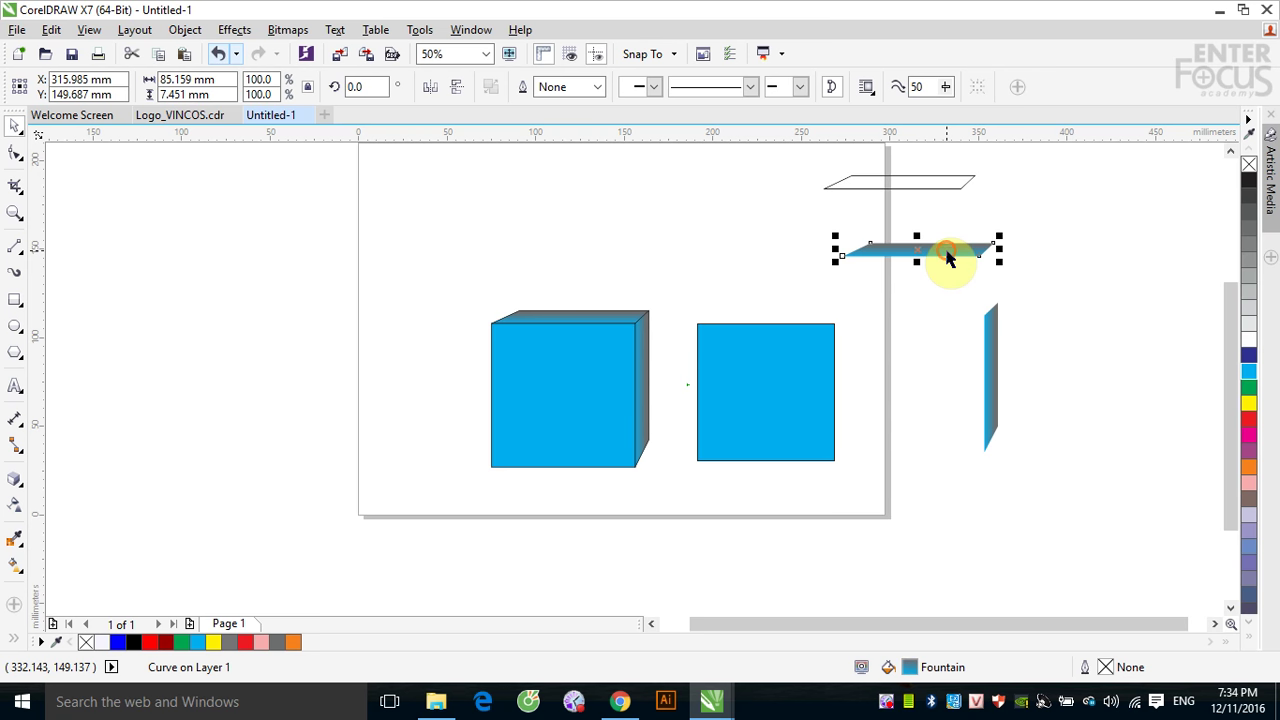
key("Delete")
left_click(990, 322)
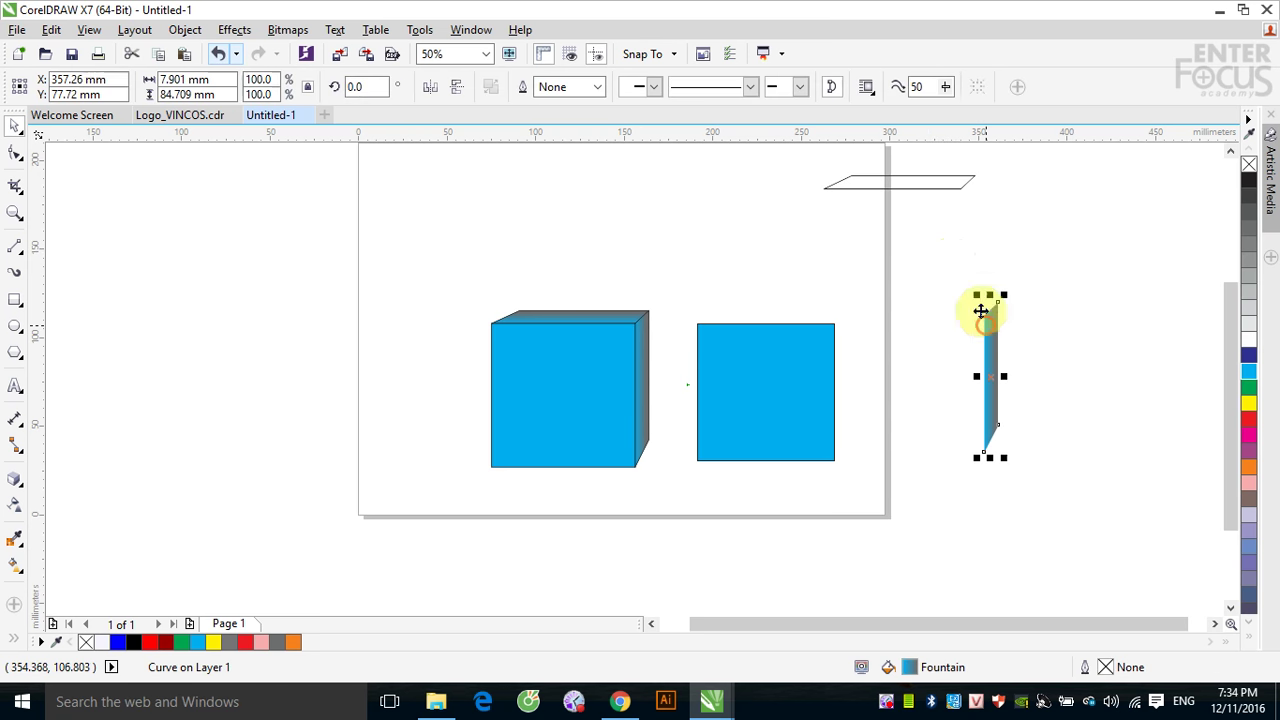
left_click(903, 185)
key("Delete")
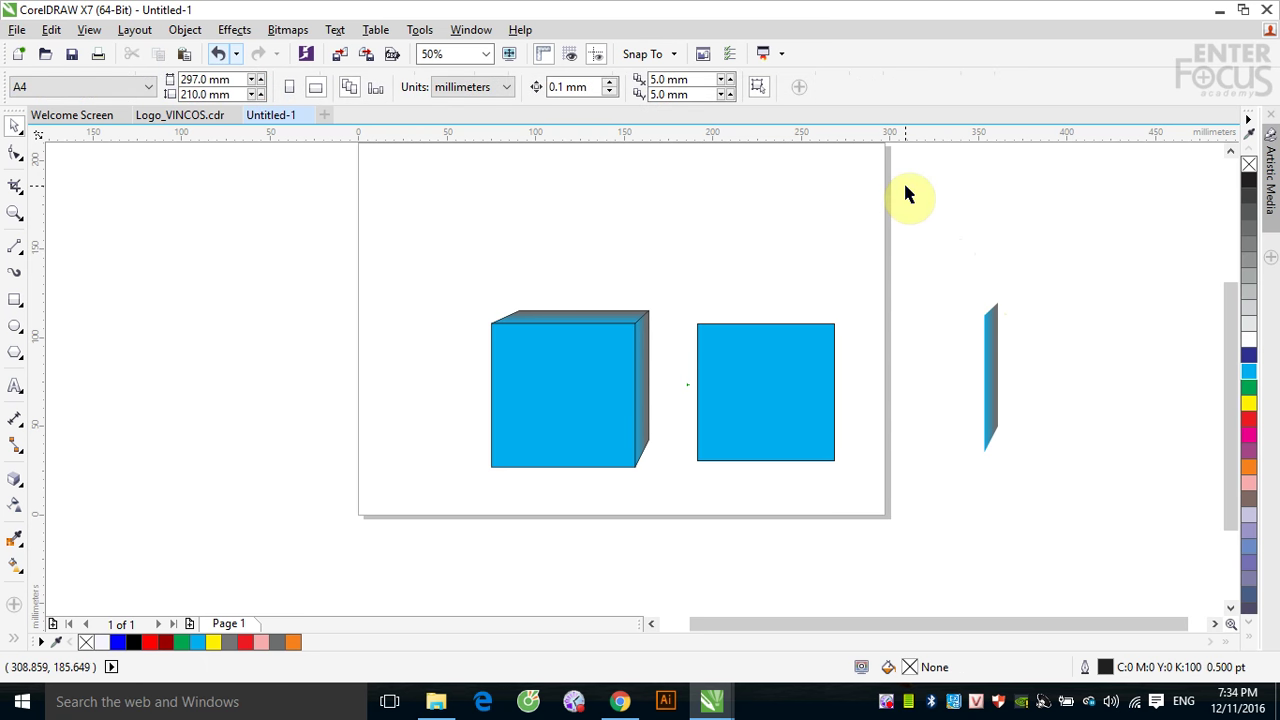
key("Delete")
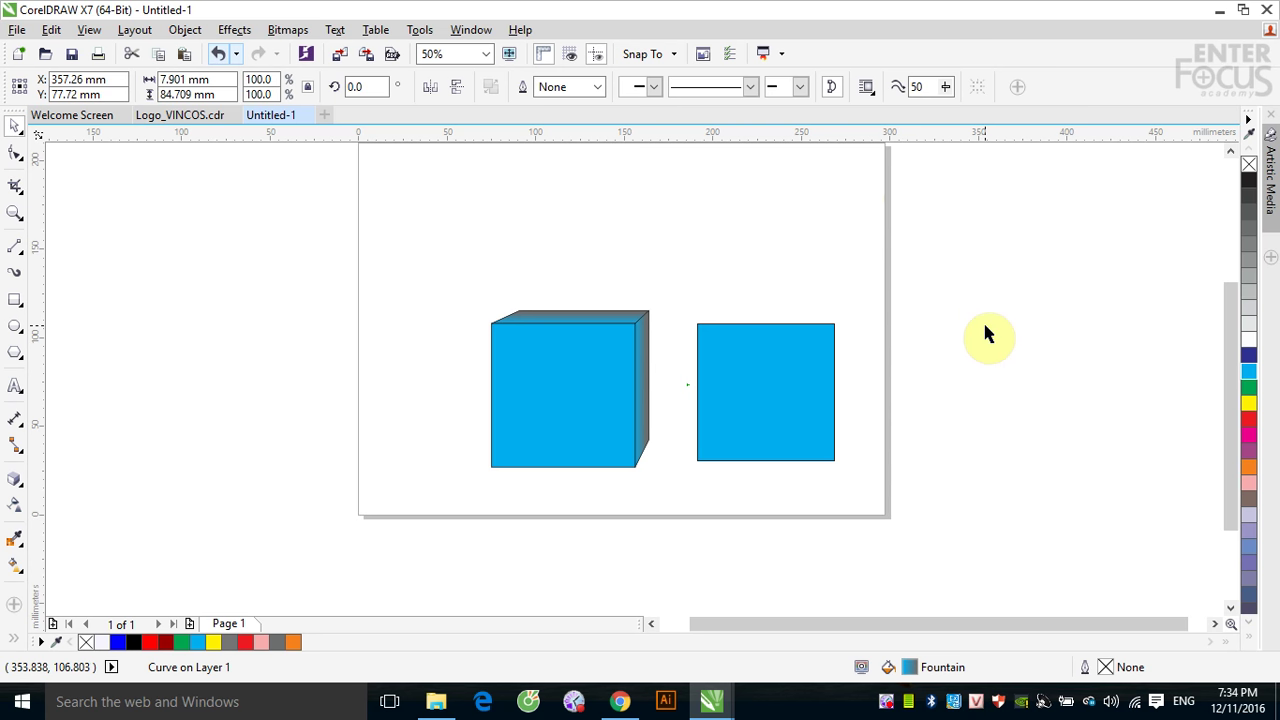
- Remove the fill from the front face of the remaining extruded box
left_click(589, 364)
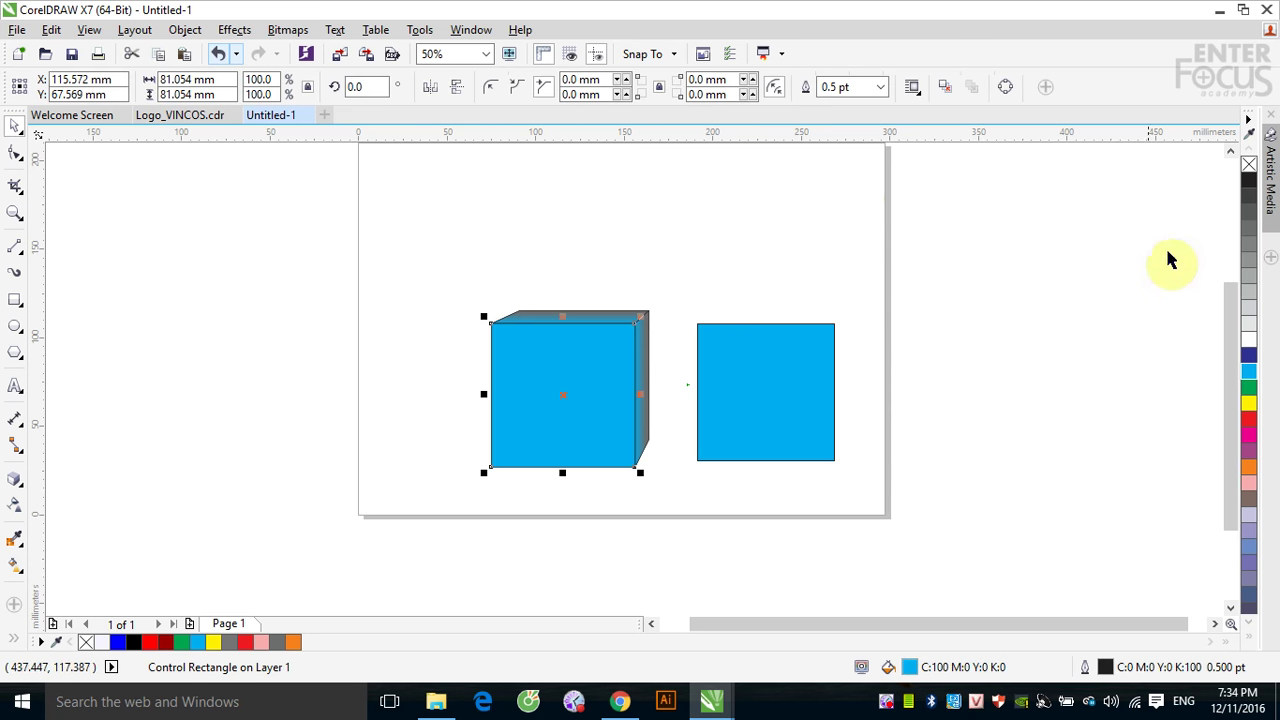
left_click(1249, 165)
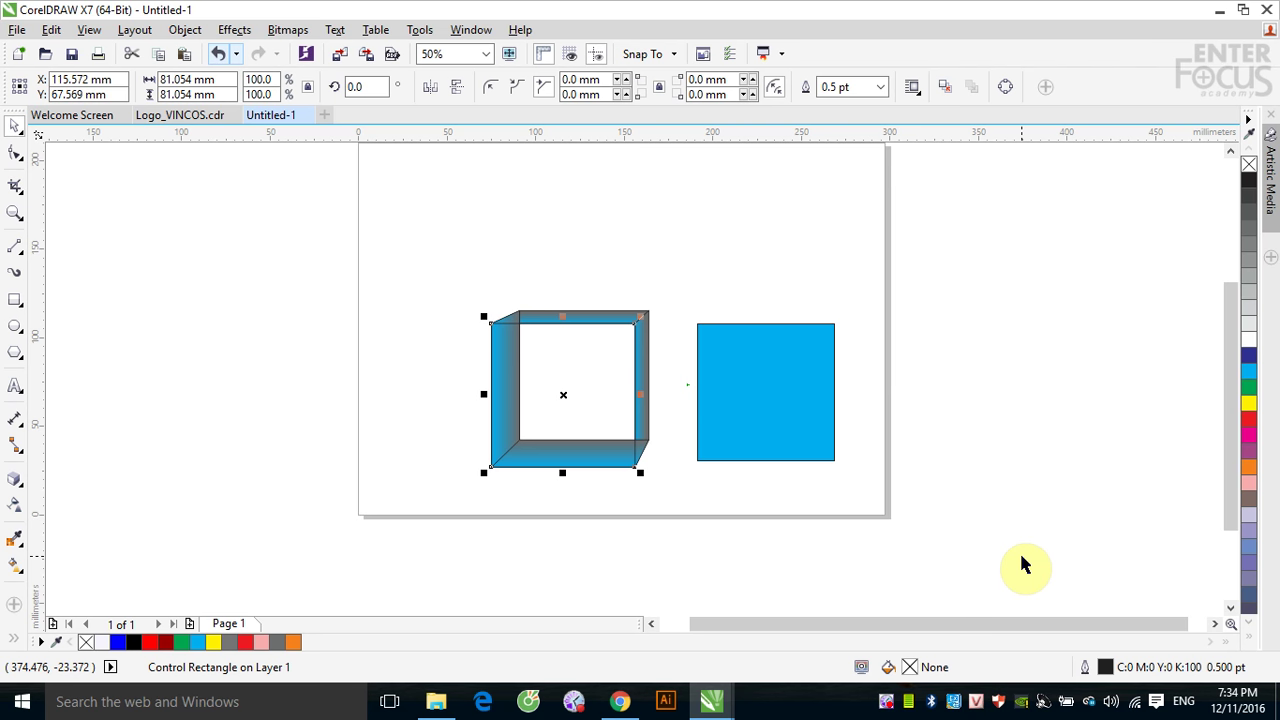
left_click(748, 394)
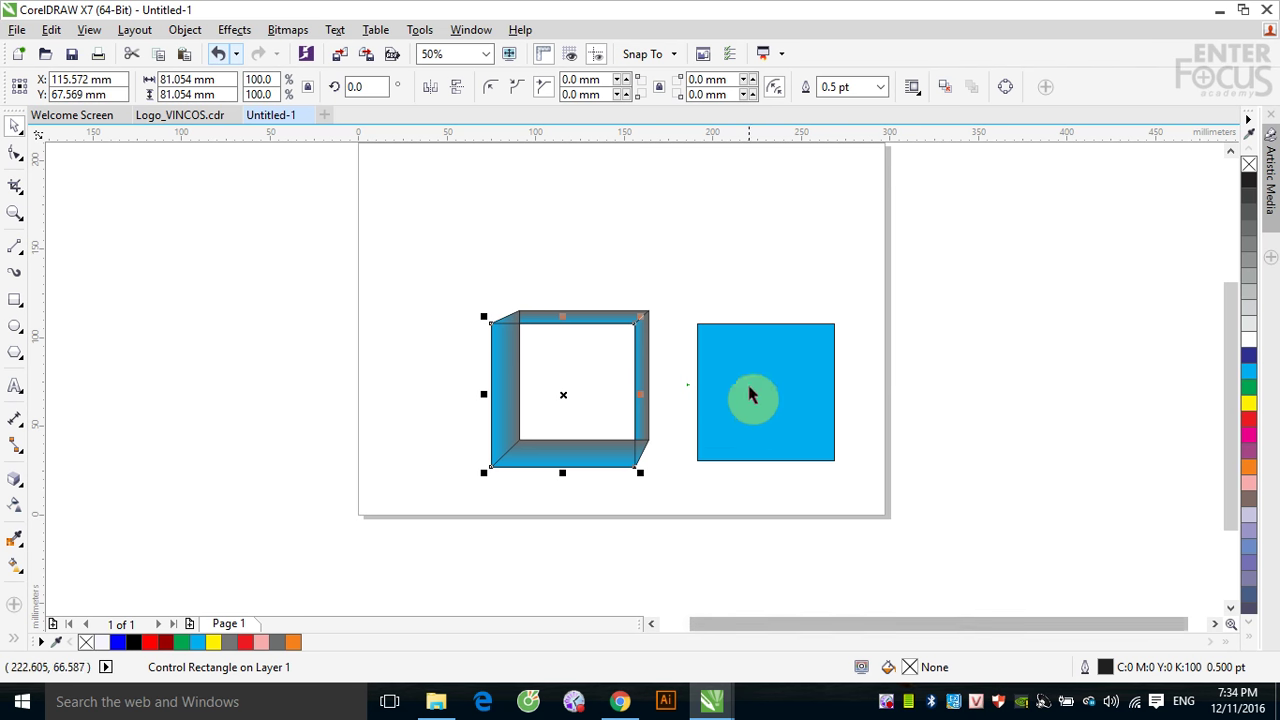
- Break the hollow box's extrude group apart, then move its walls above and its unfilled front square off to the side
left_click(585, 318)
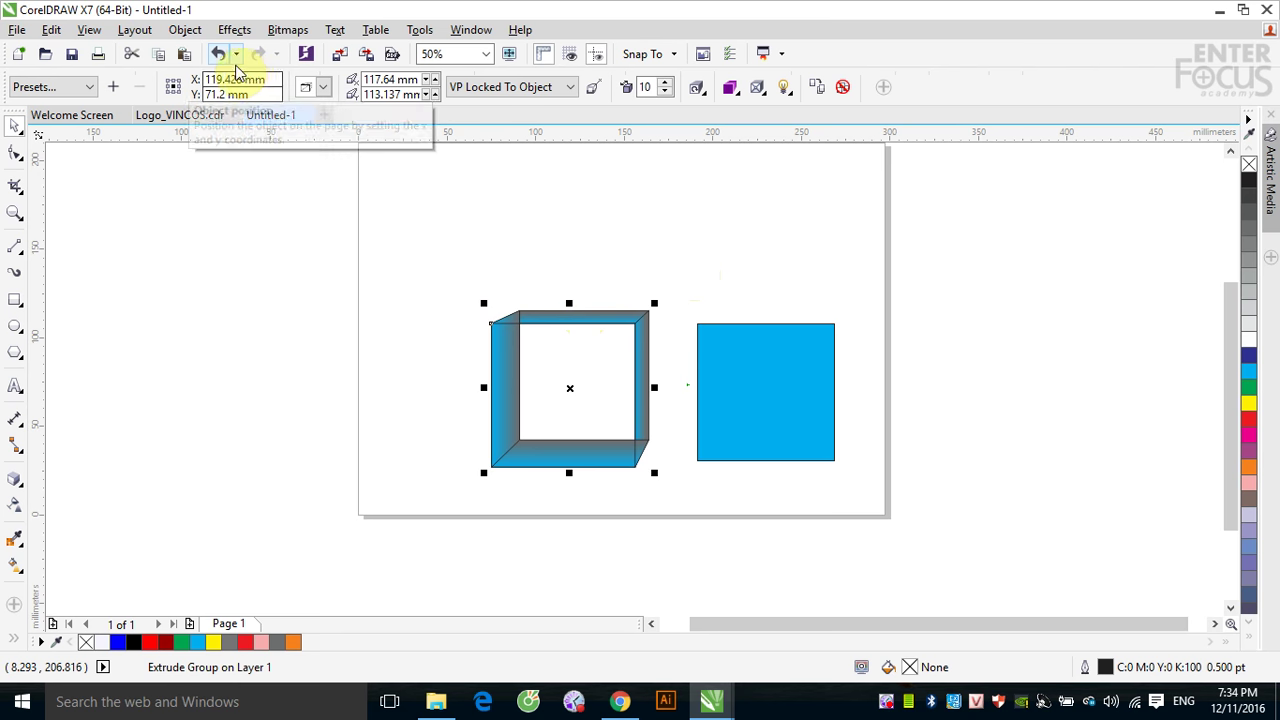
left_click(186, 30)
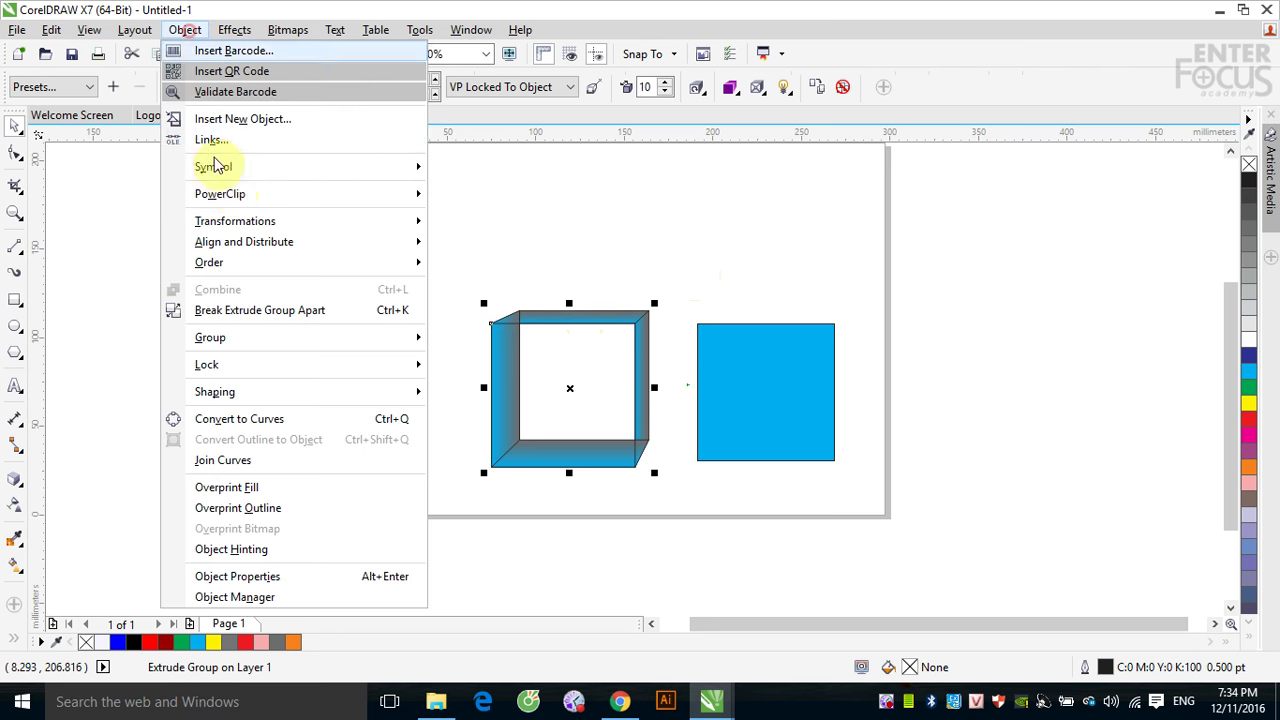
left_click(246, 310)
left_click(578, 246)
left_click_drag(557, 329, 557, 235)
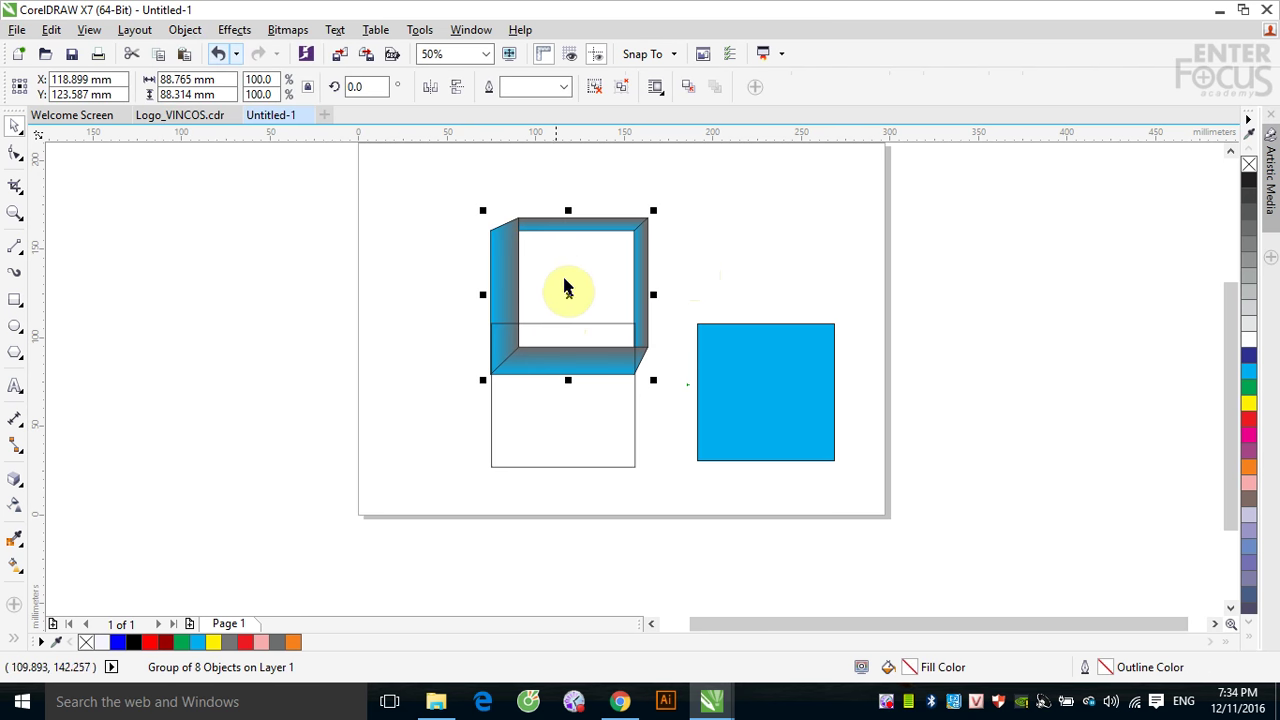
left_click_drag(634, 449, 402, 476)
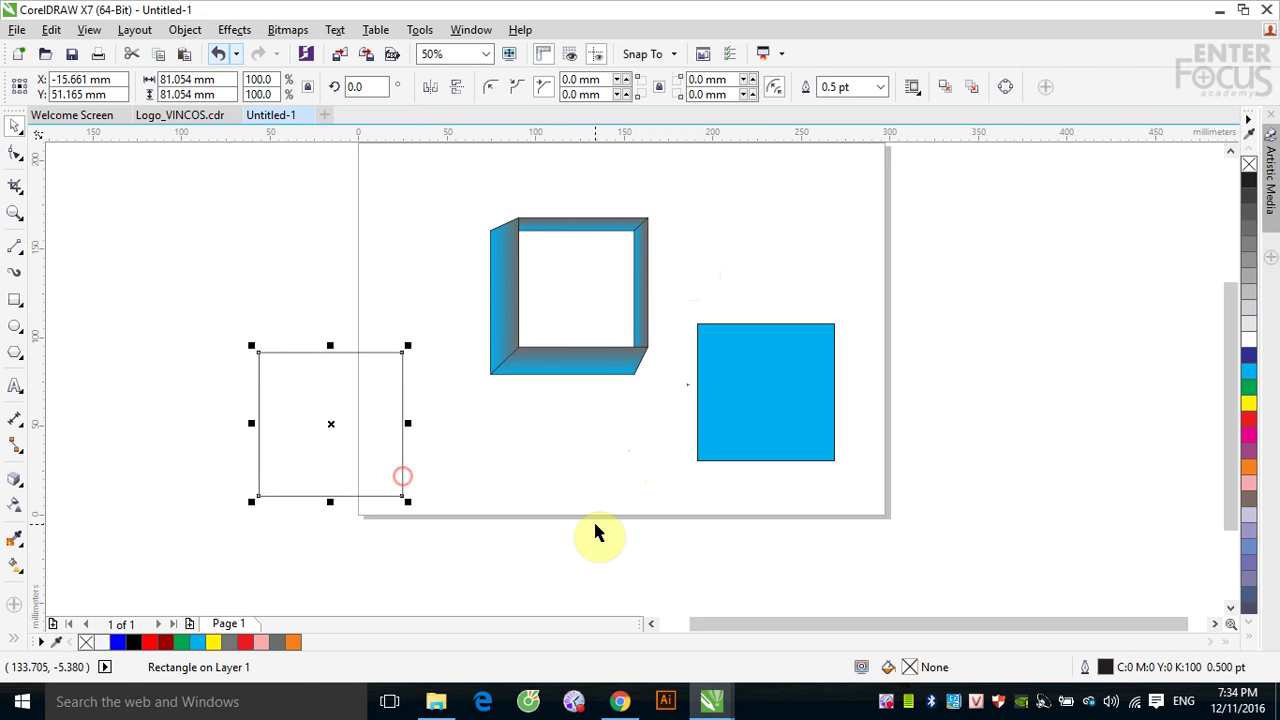
- Ungroup the hollow box's walls and spread the four outline shapes out around the gradient faces
left_click(577, 360)
left_click(595, 86)
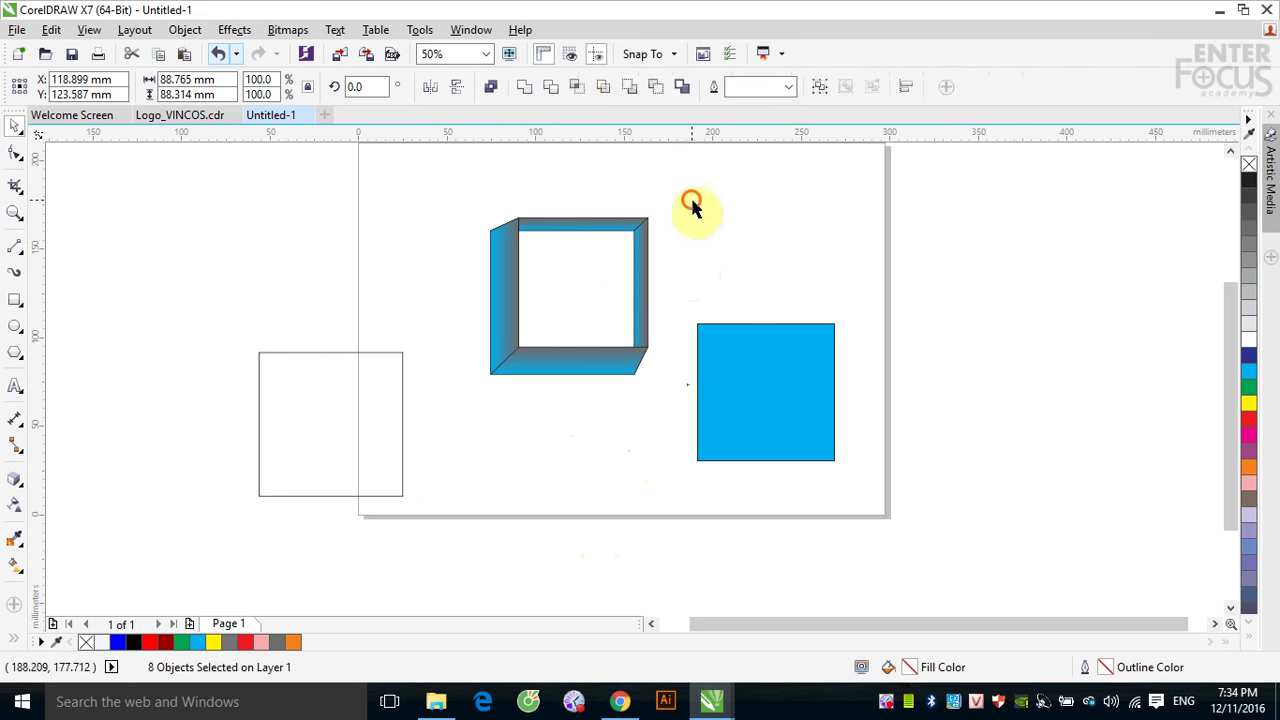
left_click(692, 200)
left_click_drag(583, 232, 814, 186)
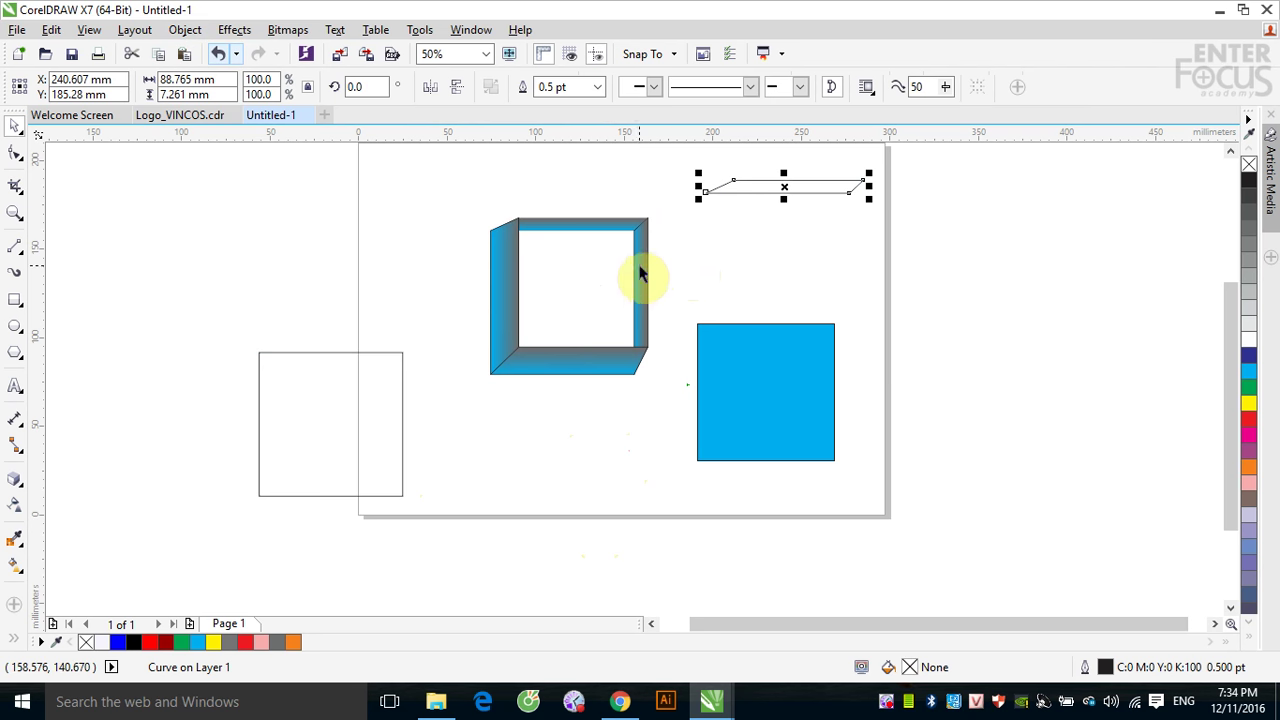
left_click_drag(638, 265, 906, 246)
left_click_drag(509, 280, 384, 230)
left_click_drag(560, 366, 584, 452)
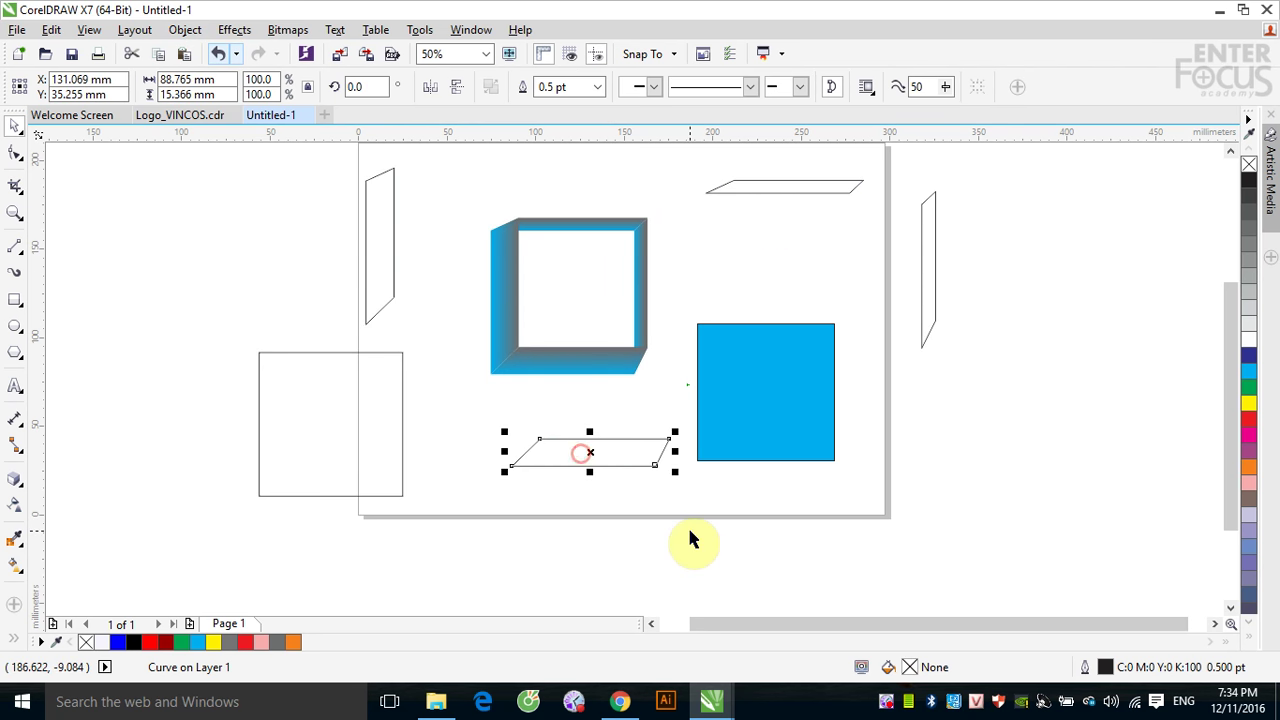
- Move the four gradient-filled wall faces of the hollow box apart from one another
left_click_drag(640, 271, 721, 240)
left_click_drag(596, 237, 623, 189)
left_click_drag(509, 286, 482, 283)
left_click(543, 380)
left_click_drag(543, 380, 519, 394)
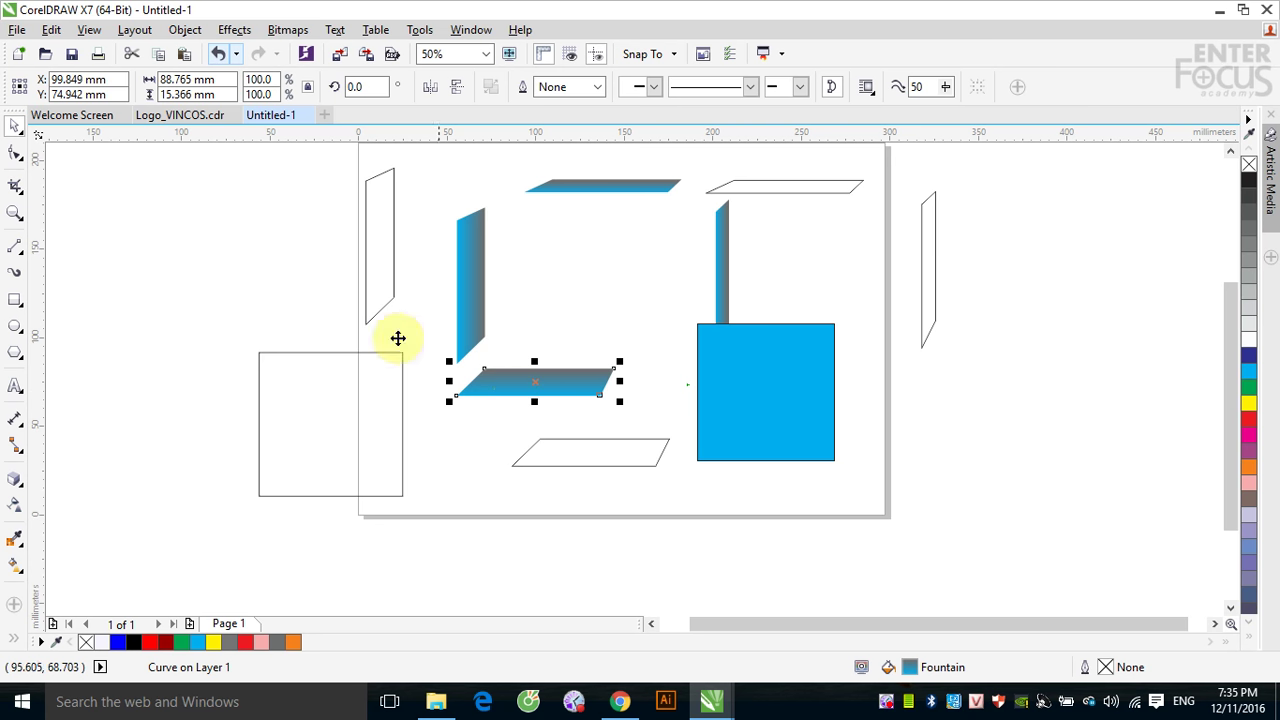
- Delete the nine exploded box pieces and move the remaining unfilled square onto the lower half of the page
mouse_move(330, 165)
left_mouse_down()
mouse_move(971, 391)
mouse_move(1035, 492)
left_mouse_up()
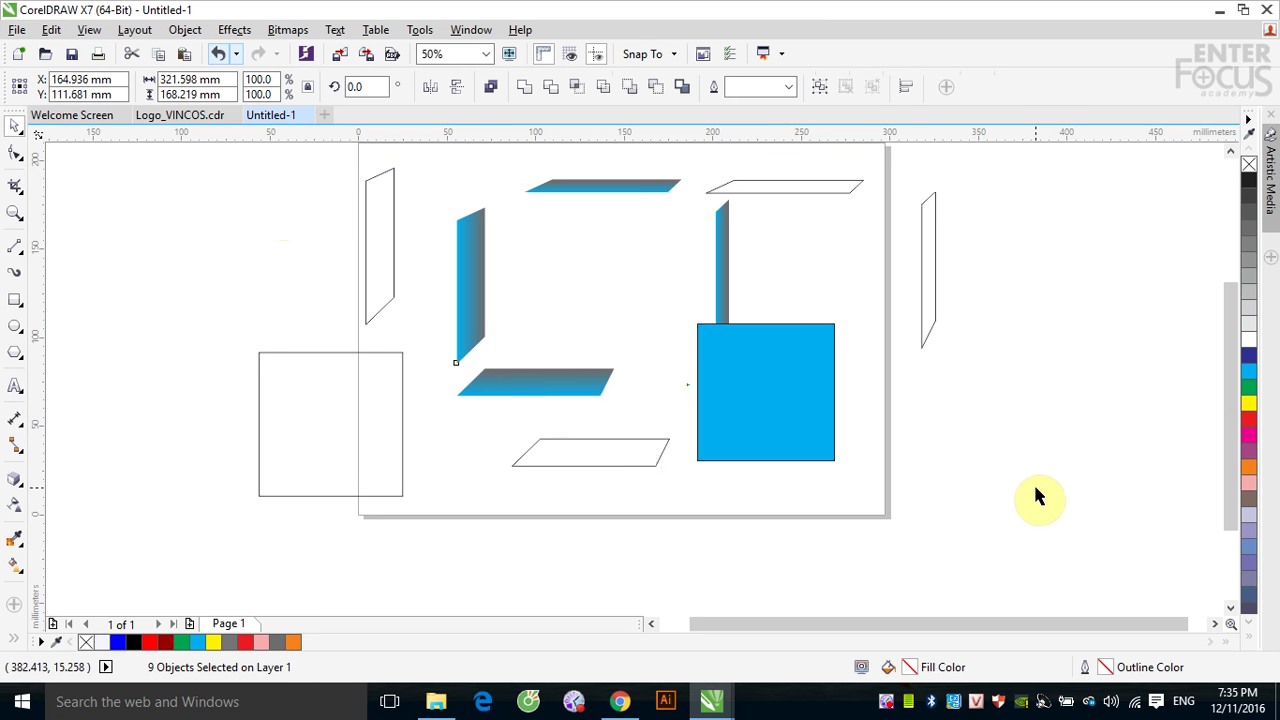
key("Delete")
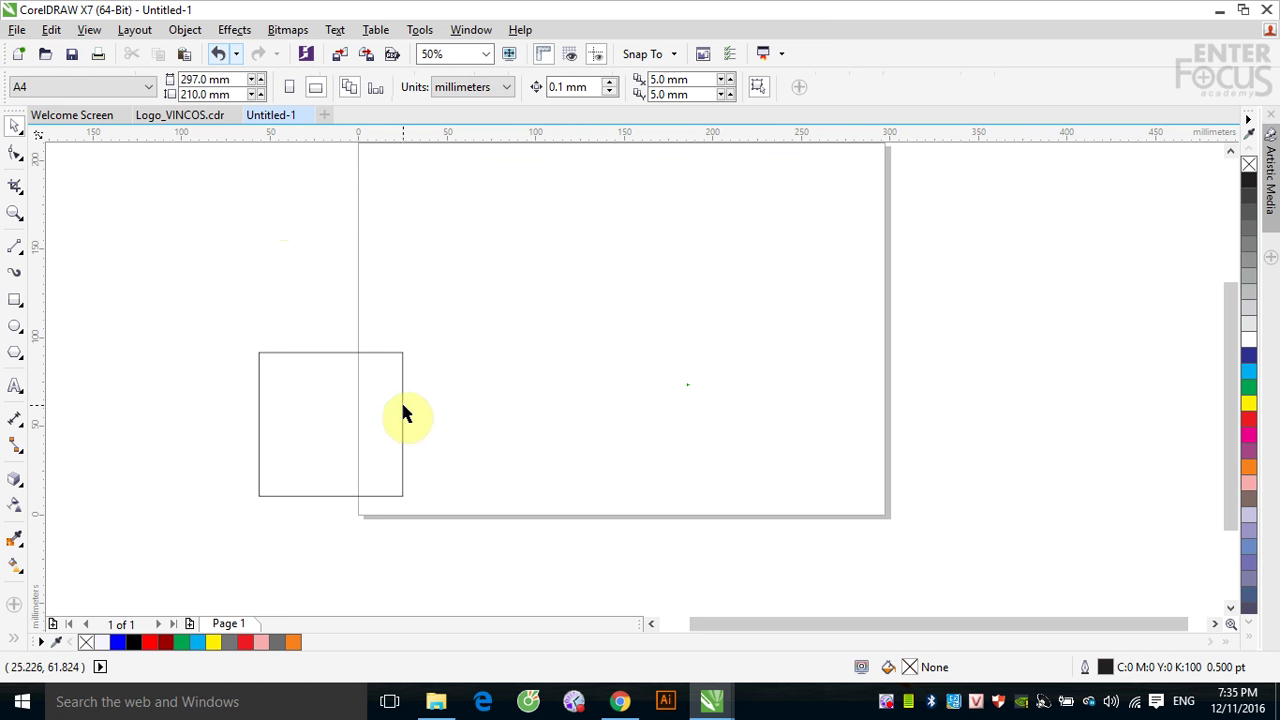
left_click_drag(403, 414, 588, 385)
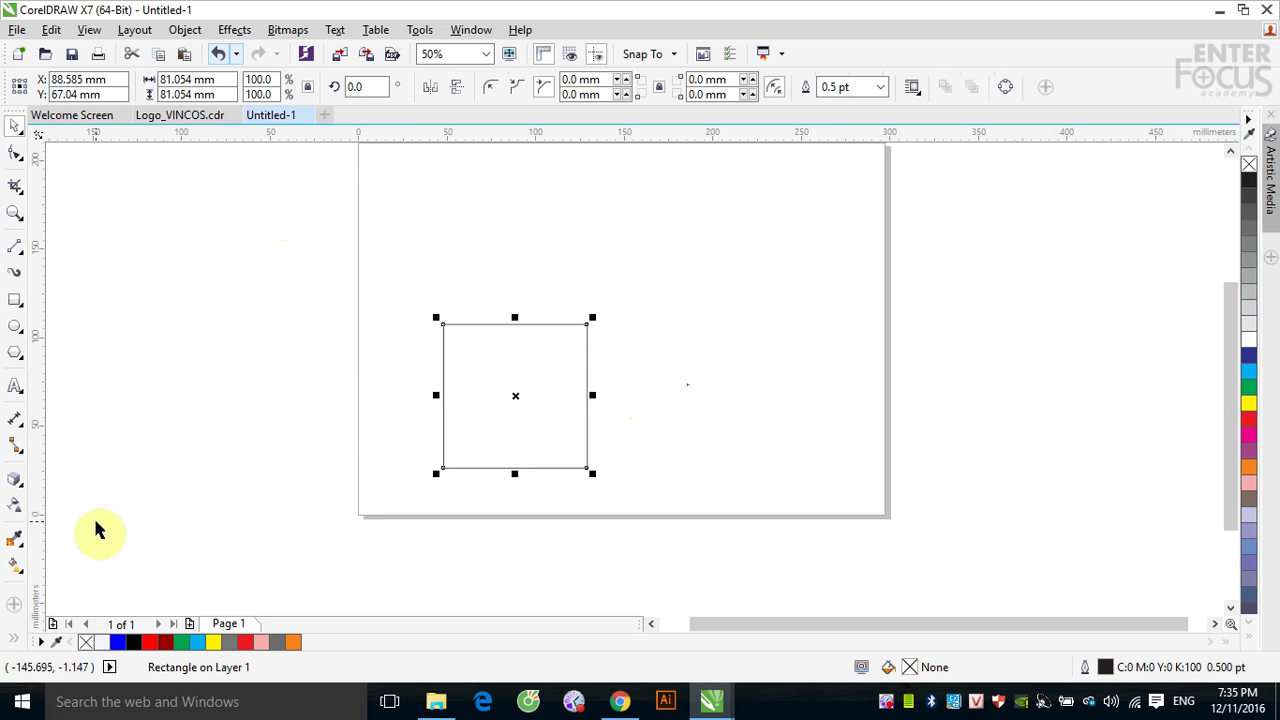
- Extrude the unfilled square up and to the right, placing its vanishing point near the page's upper right
left_click(12, 487)
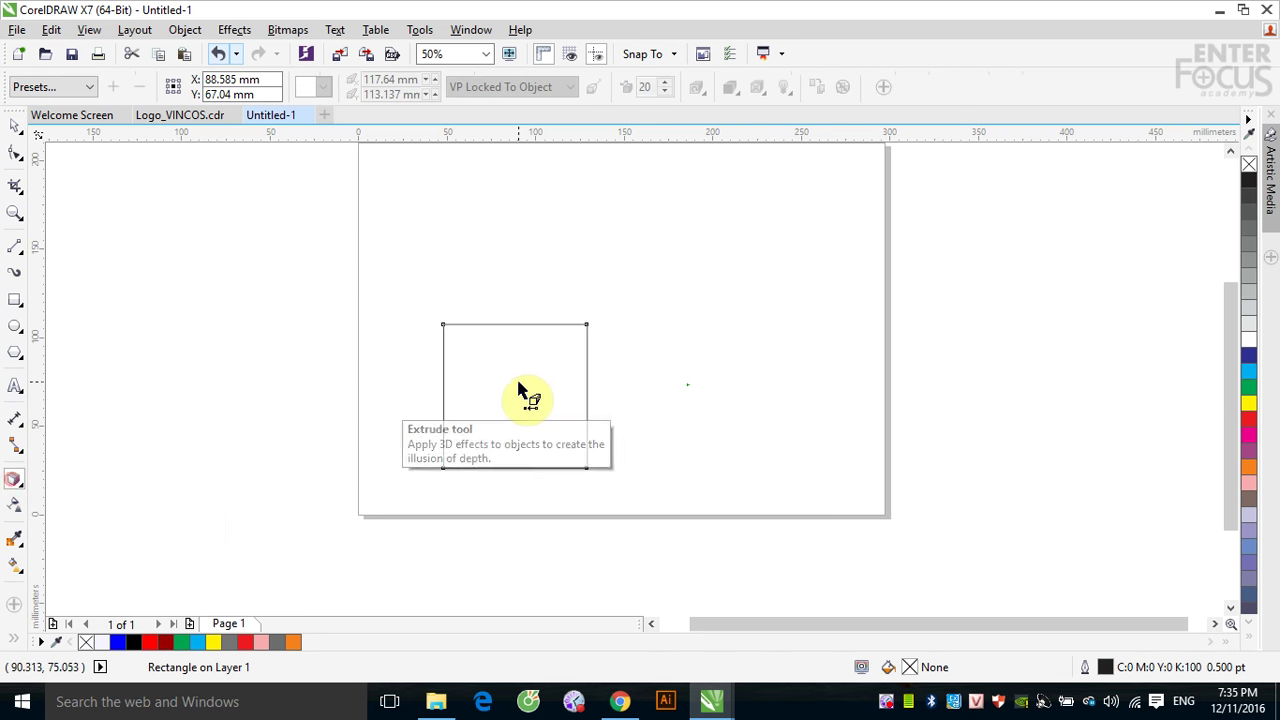
left_click_drag(515, 395, 758, 231)
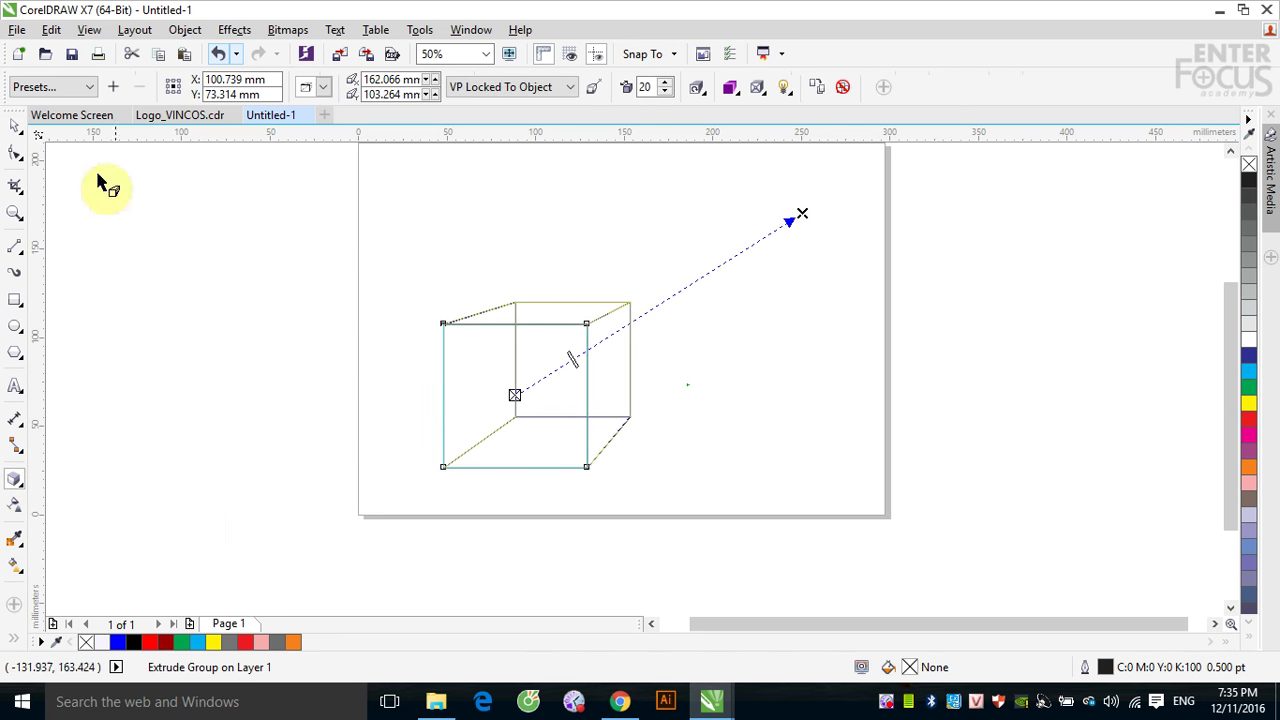
left_click(15, 126)
left_click(838, 325)
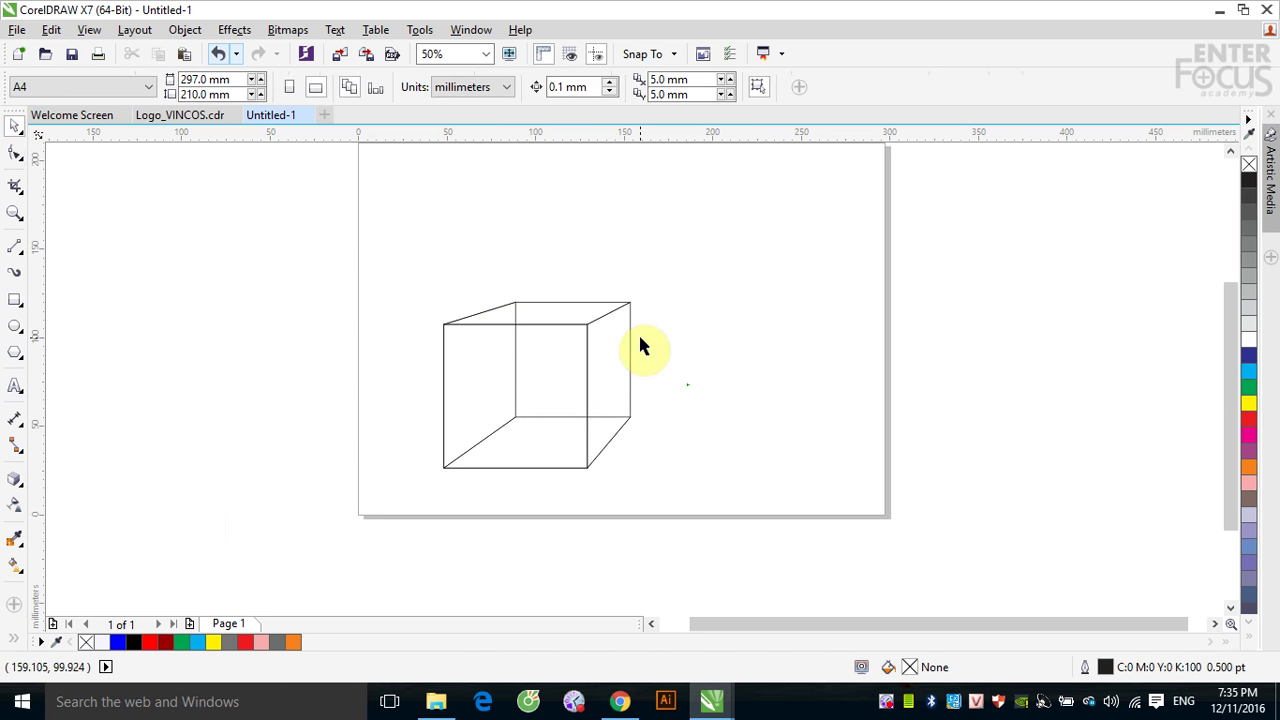
- Color the wireframe box's extrusion solid red, and switch it to color shading from white to black
left_click(630, 337)
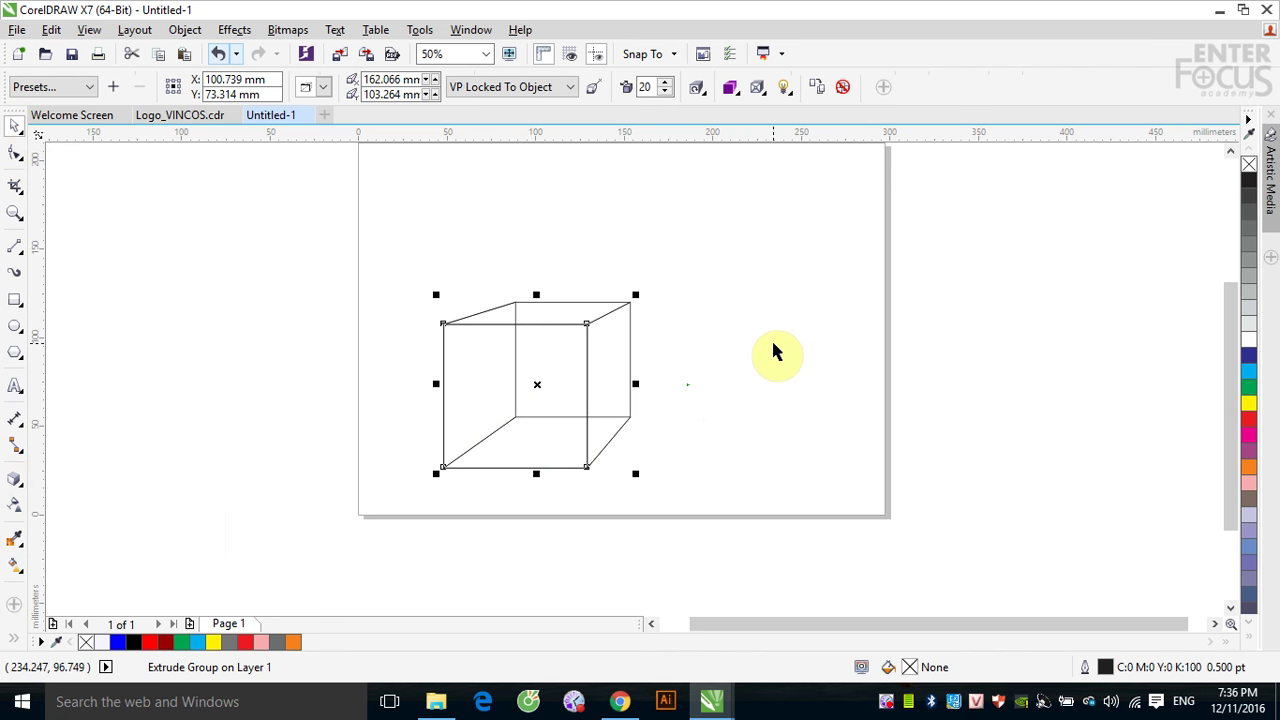
left_click(730, 87)
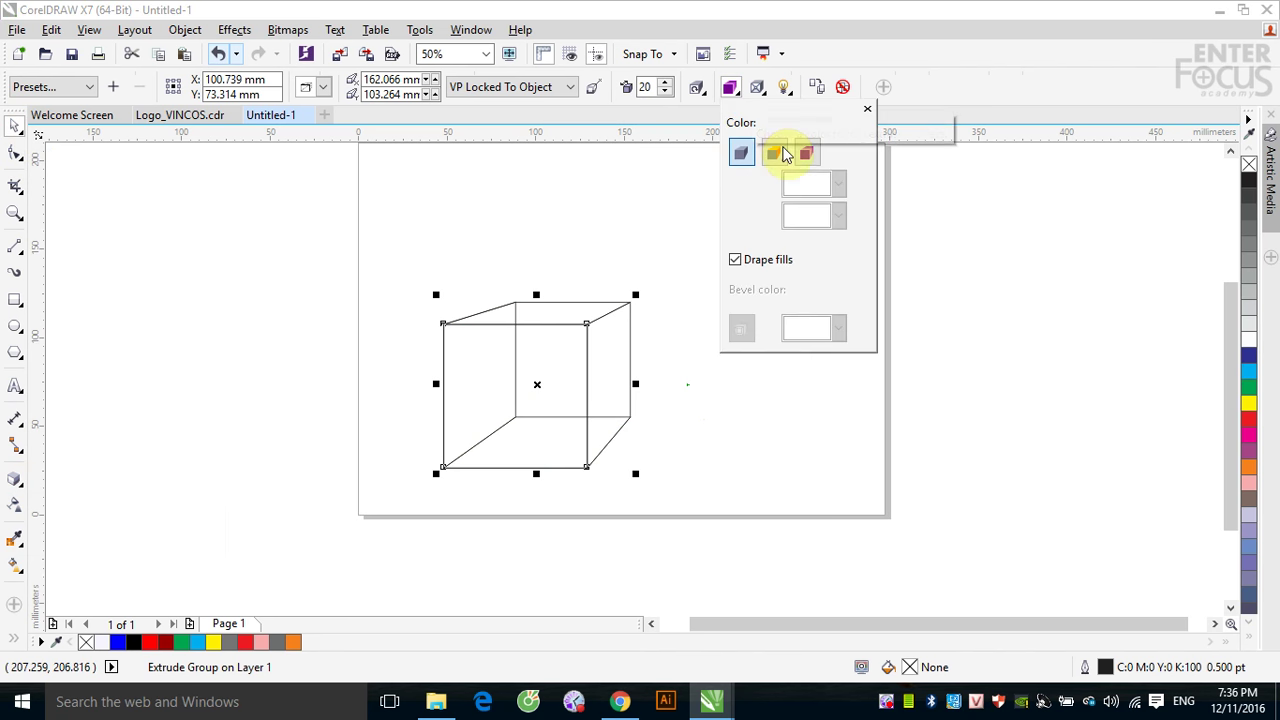
left_click(775, 153)
left_click(836, 182)
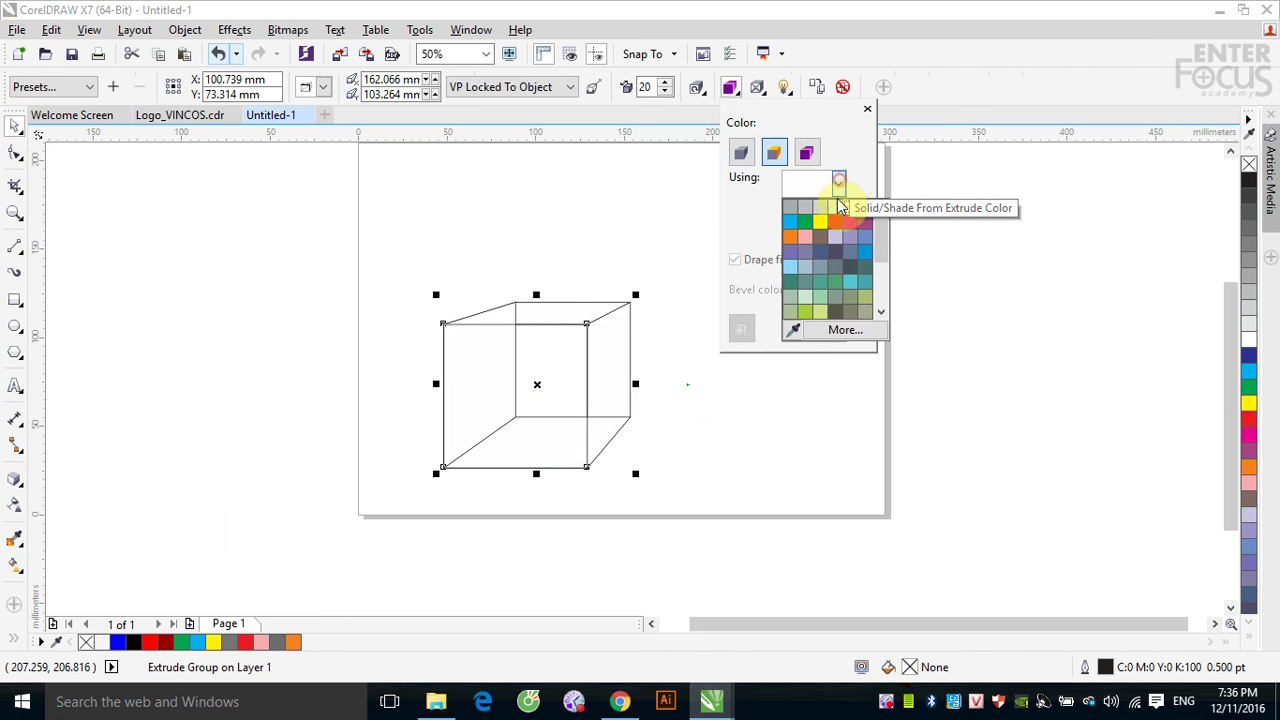
left_click(836, 222)
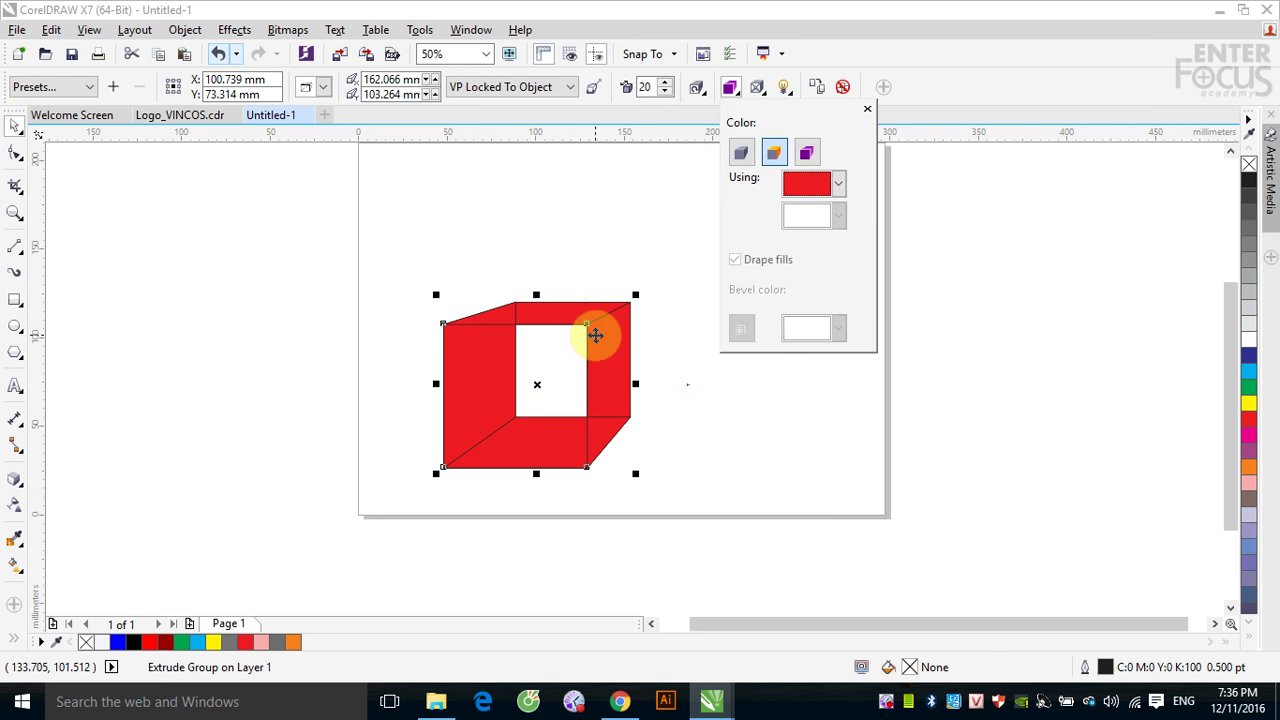
left_click(806, 152)
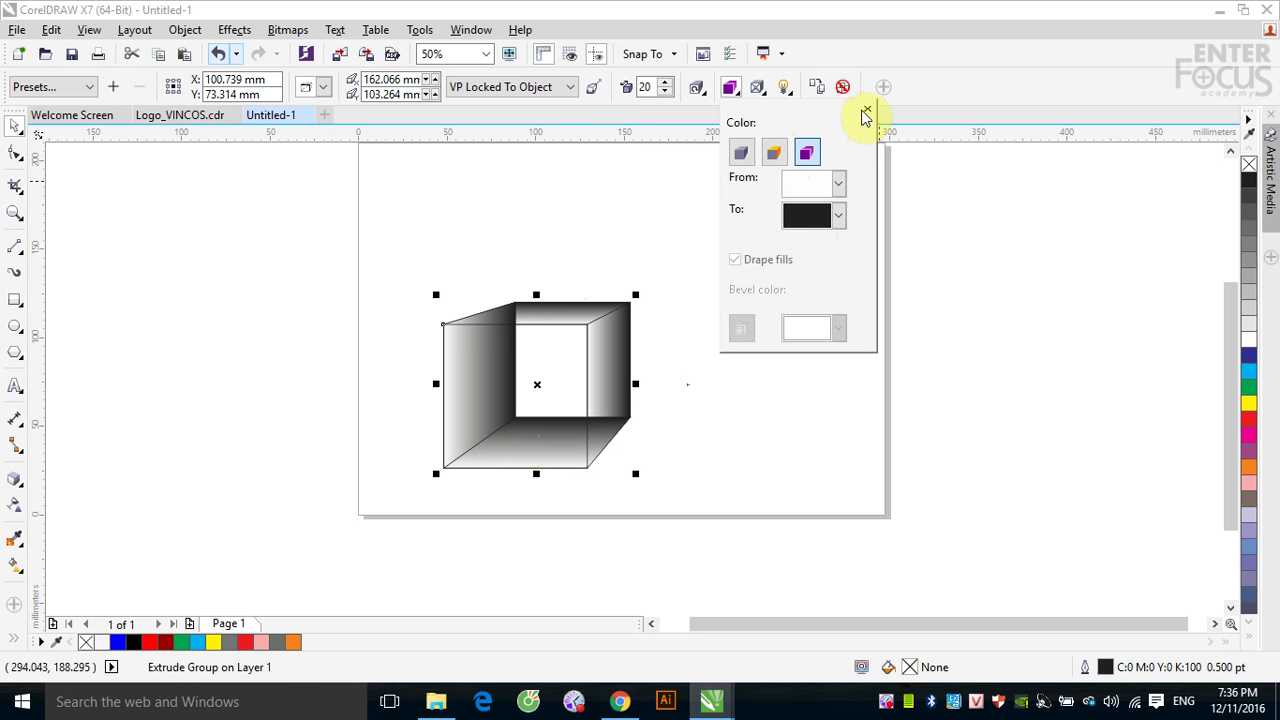
left_click(866, 111)
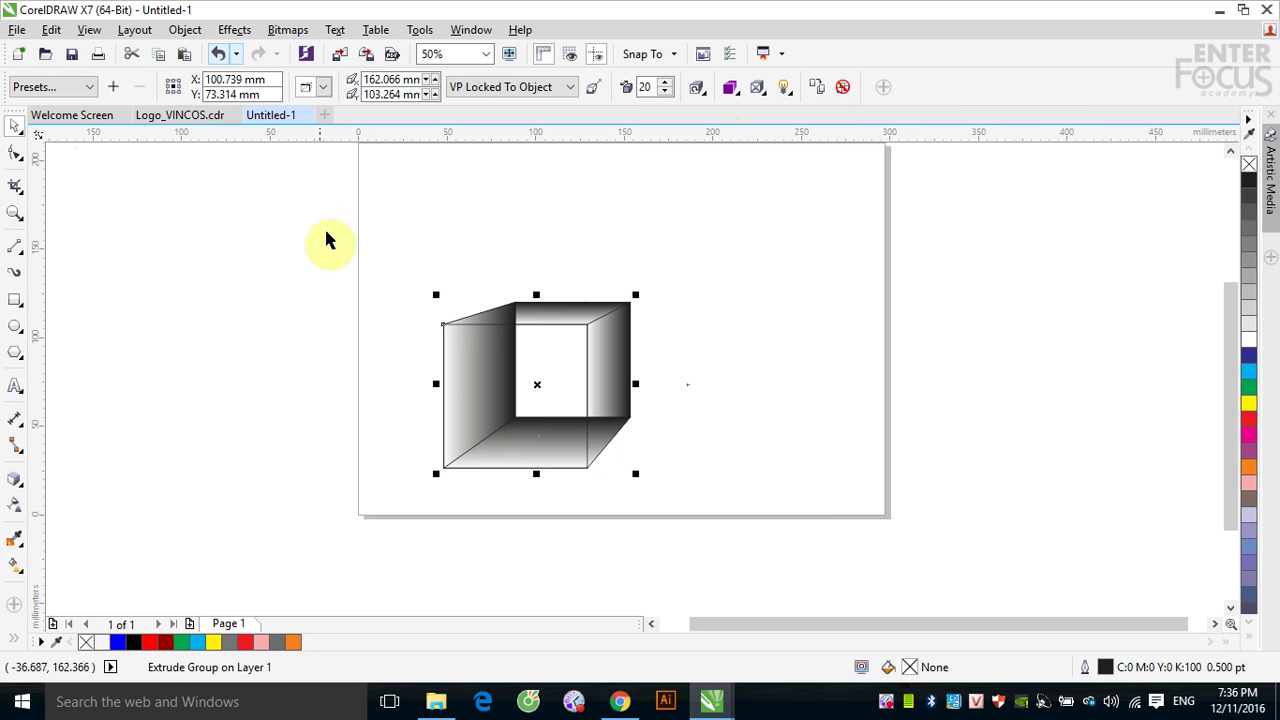
- Delete the shaded box and draw a square about 68 mm wide on the page with a red fill
left_click_drag(394, 251, 726, 537)
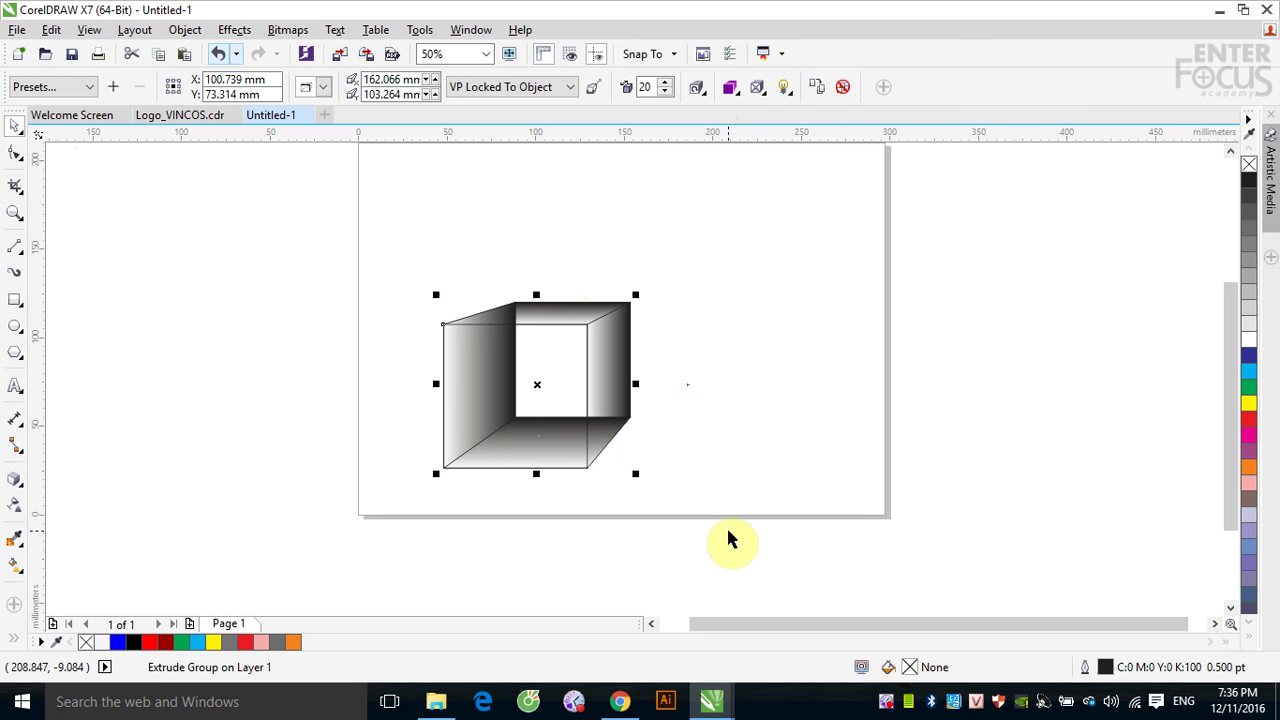
key("Delete")
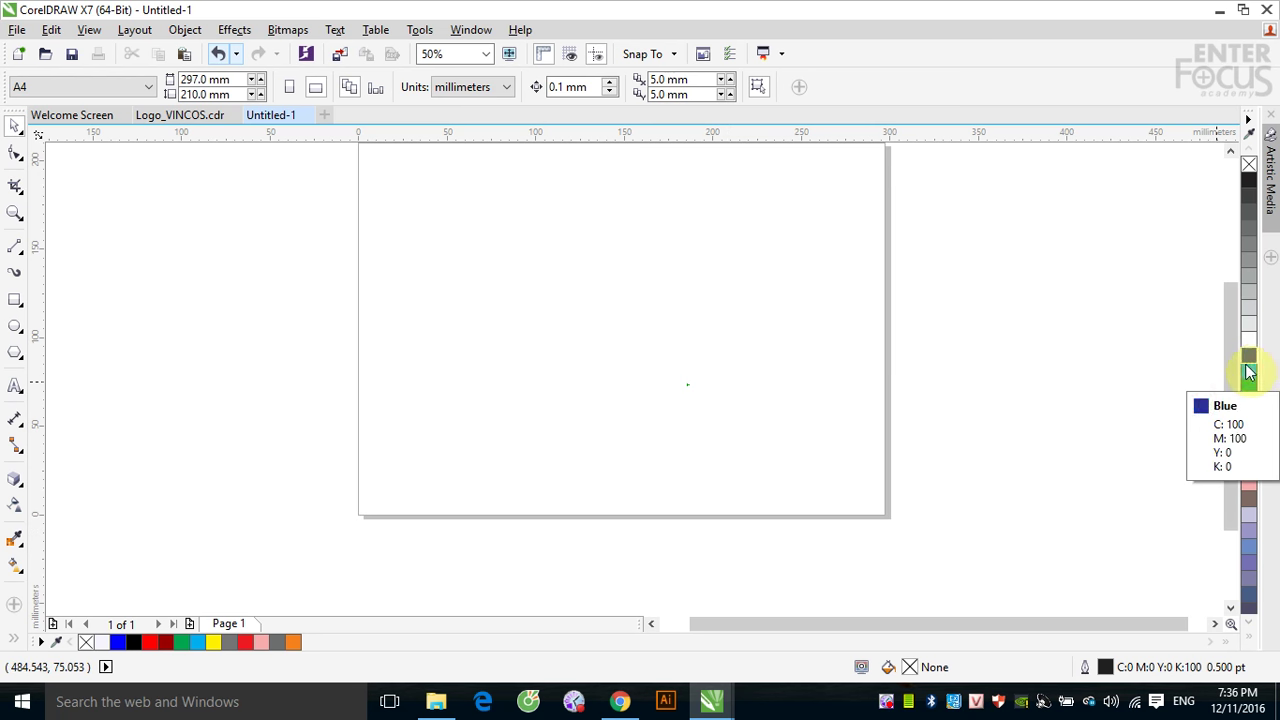
left_click_drag(1234, 374, 1230, 350)
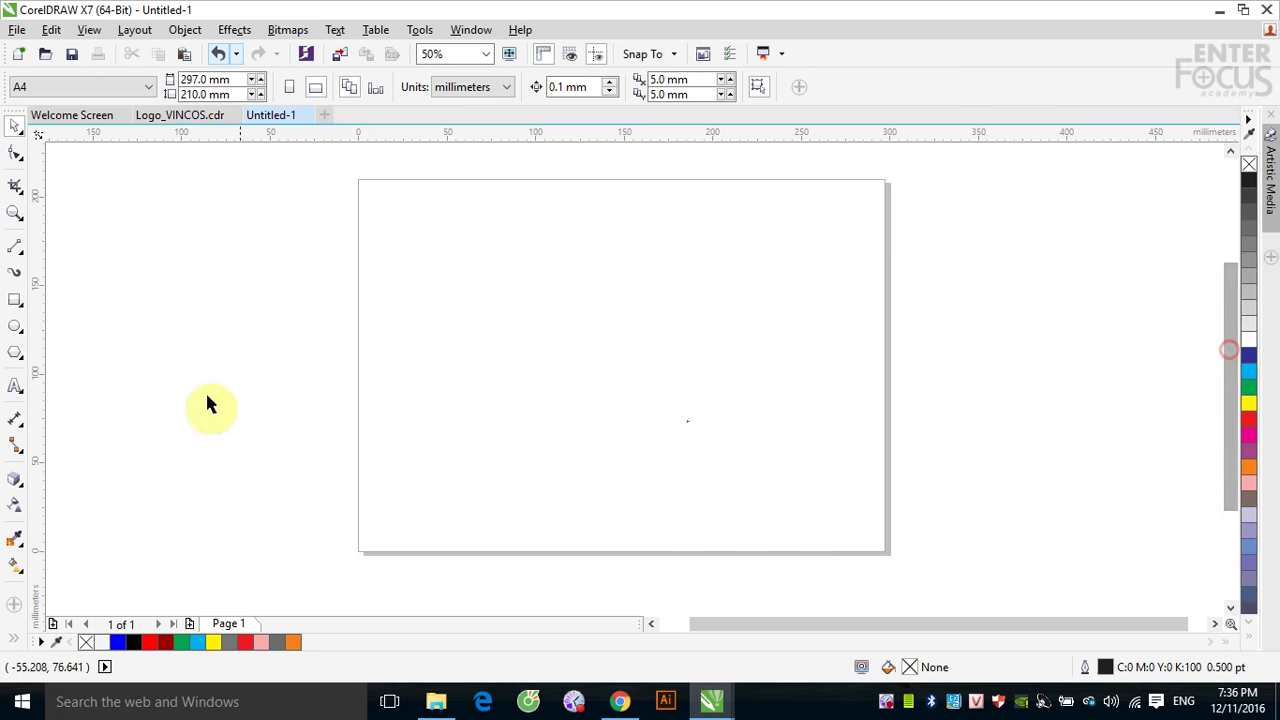
left_click(15, 299)
left_click_drag(471, 313, 594, 436)
left_click(1248, 421)
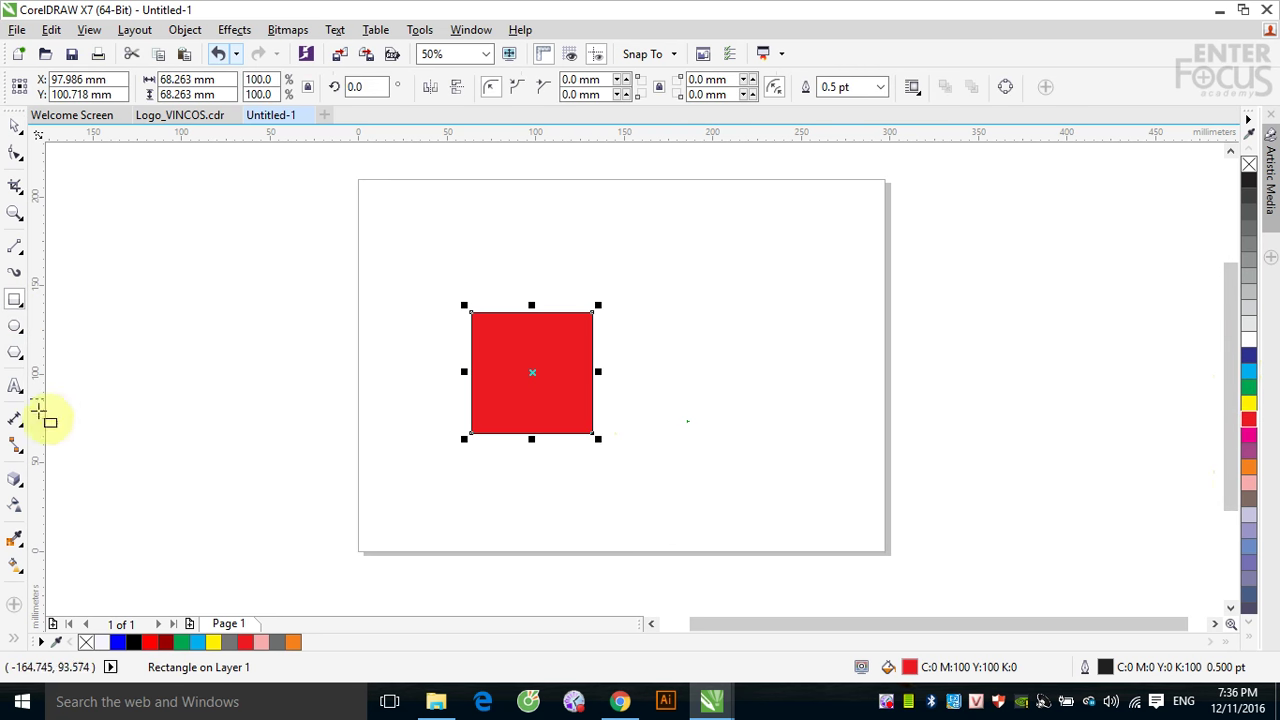
- Extrude the red square up and to the right, placing its vanishing point near the page's upper right
left_click(15, 479)
left_click_drag(509, 381, 573, 359)
left_click_drag(665, 315, 802, 205)
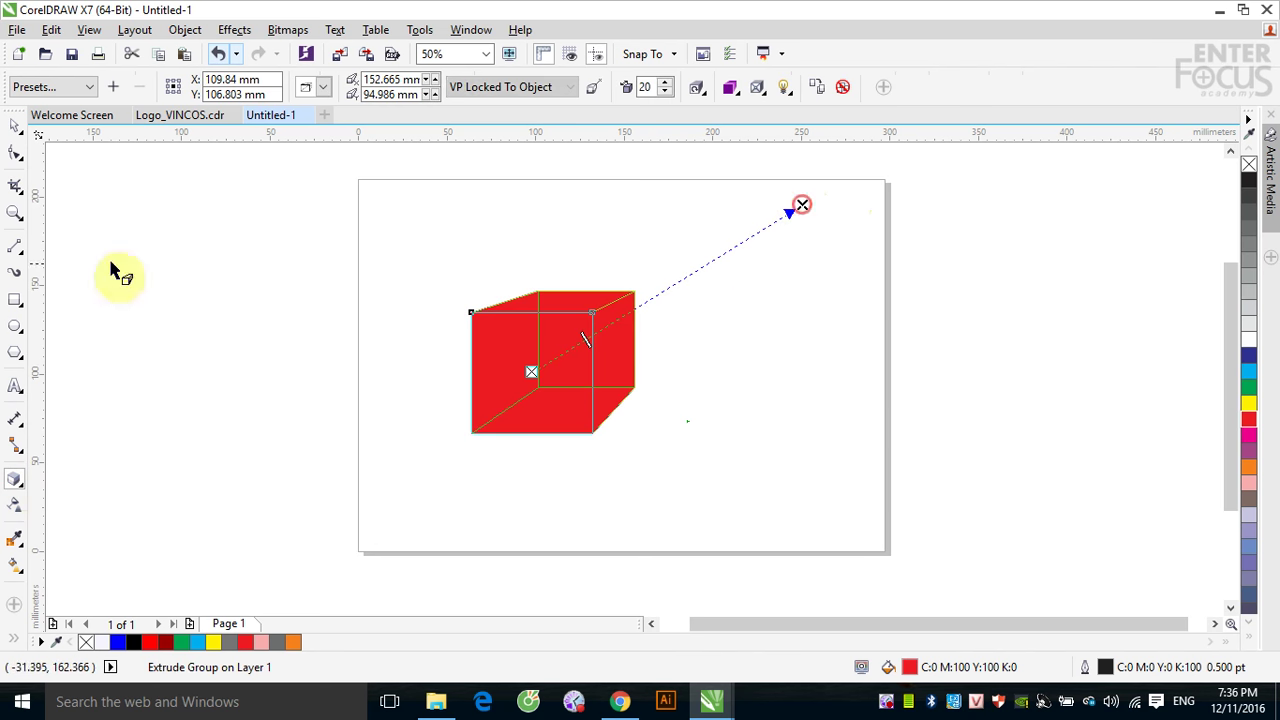
left_click(13, 125)
left_click(708, 325)
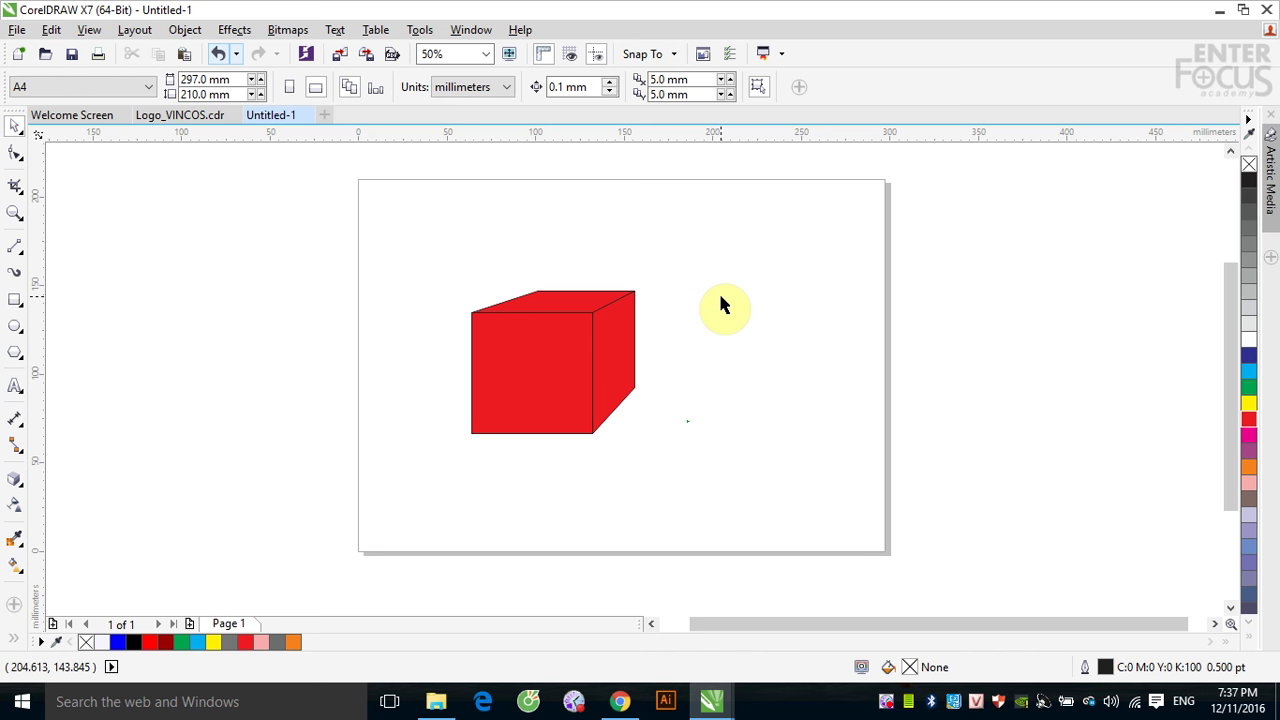
left_click(652, 625)
left_click(652, 625)
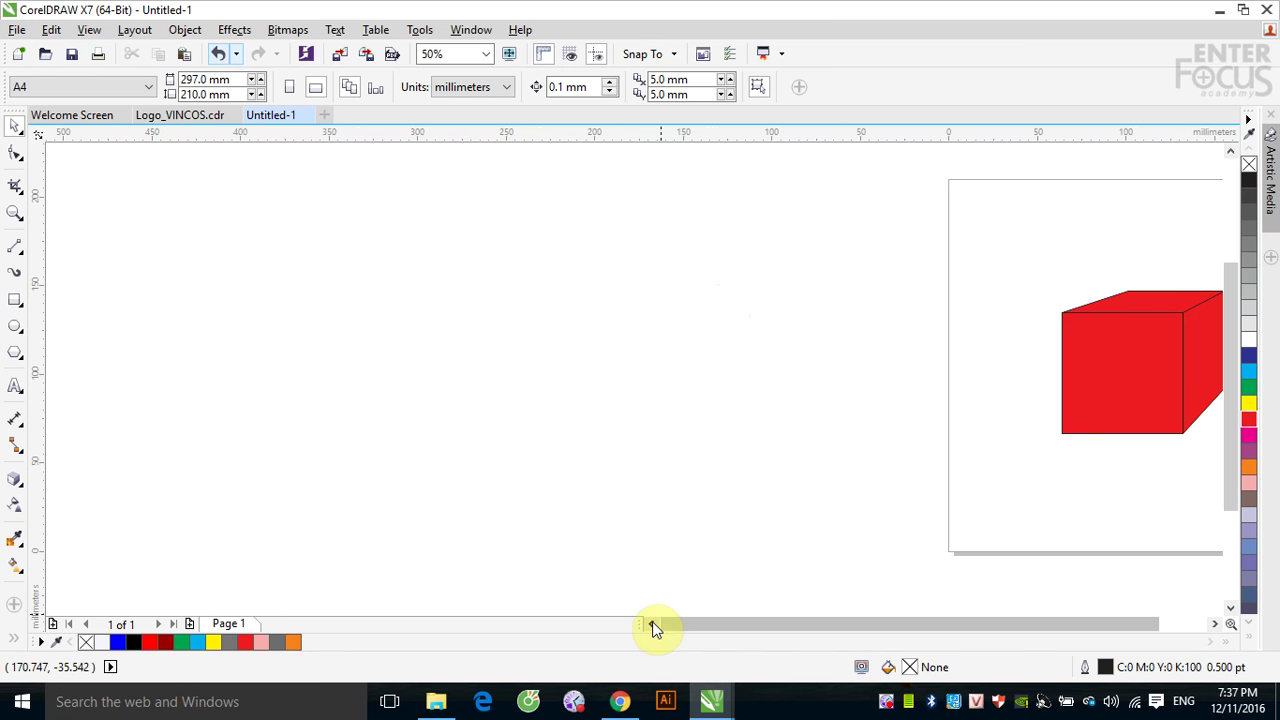
left_click(1214, 624)
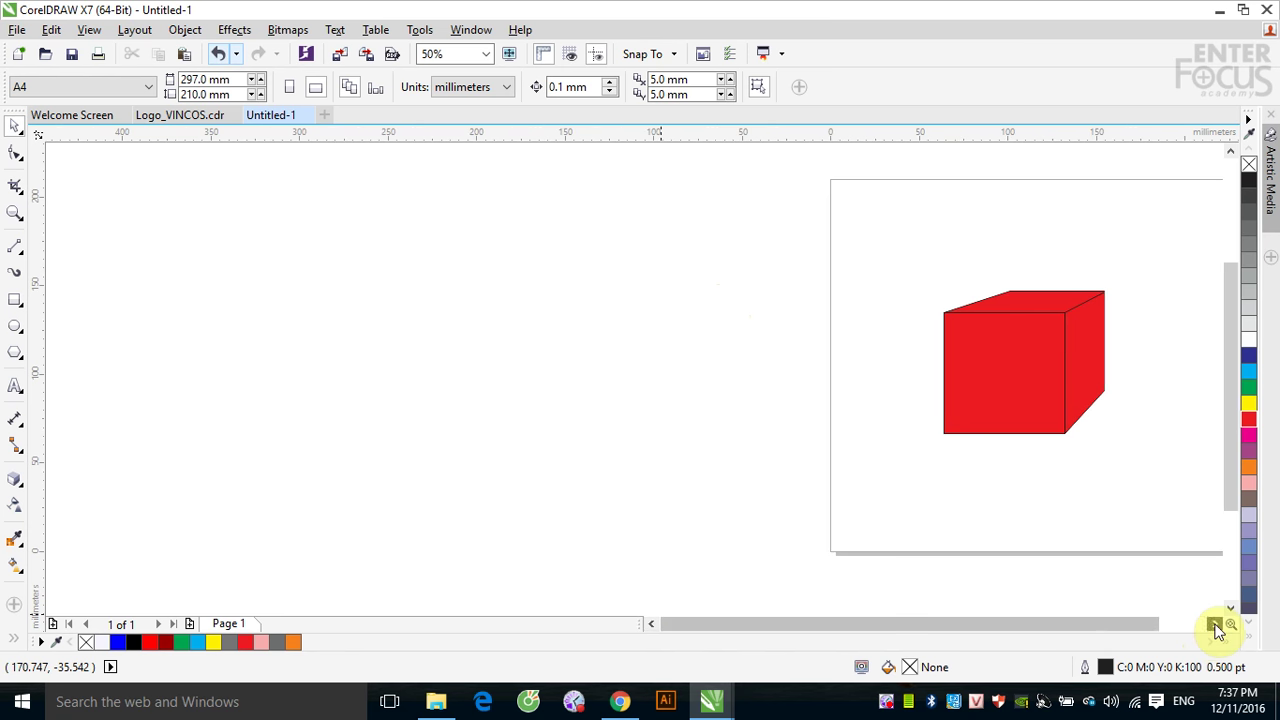
left_click(1214, 624)
left_click(1214, 624)
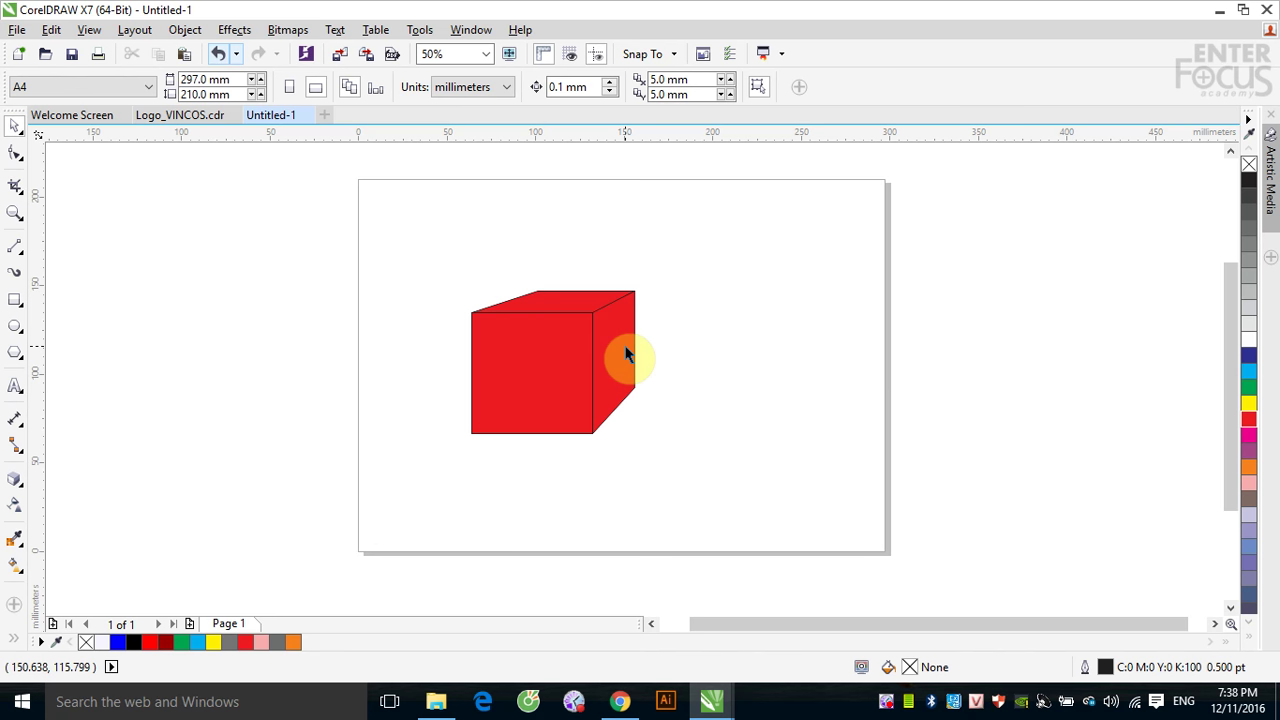
- Move the red box right by its front face, display its vanishing point, and reposition the whole extrude group near the page's lower middle
left_click(554, 371)
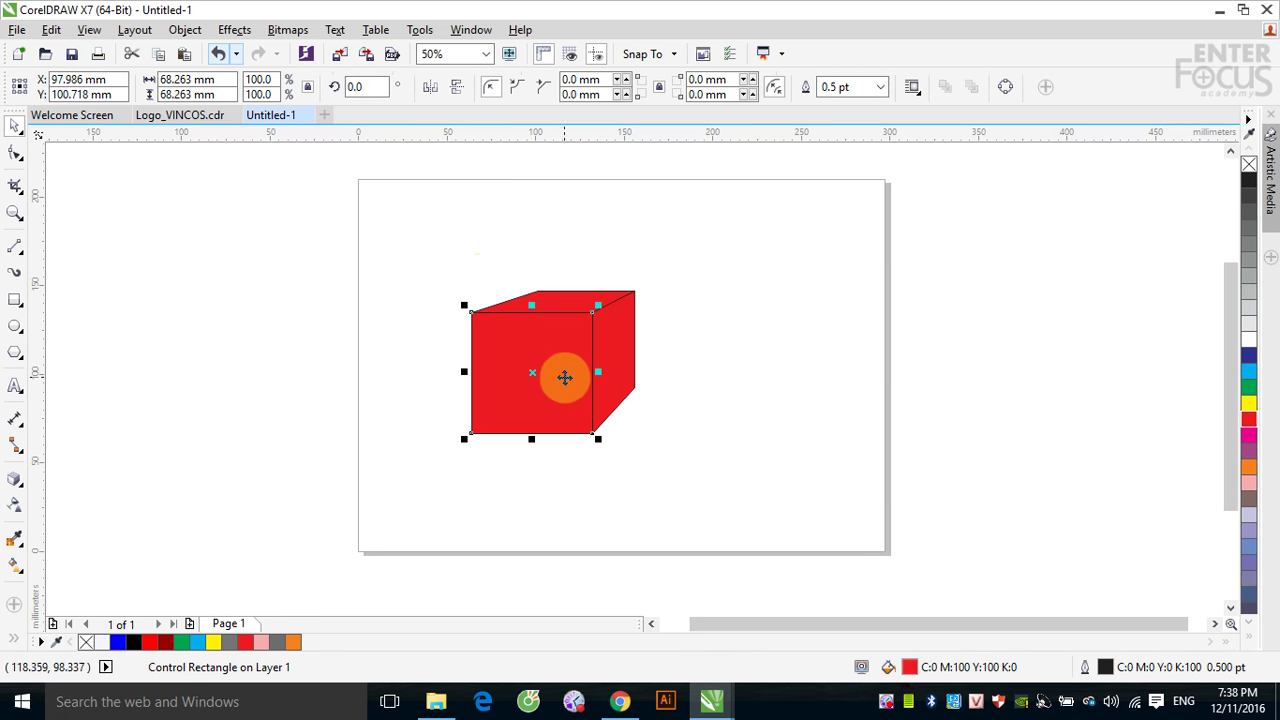
left_click_drag(534, 374, 618, 387)
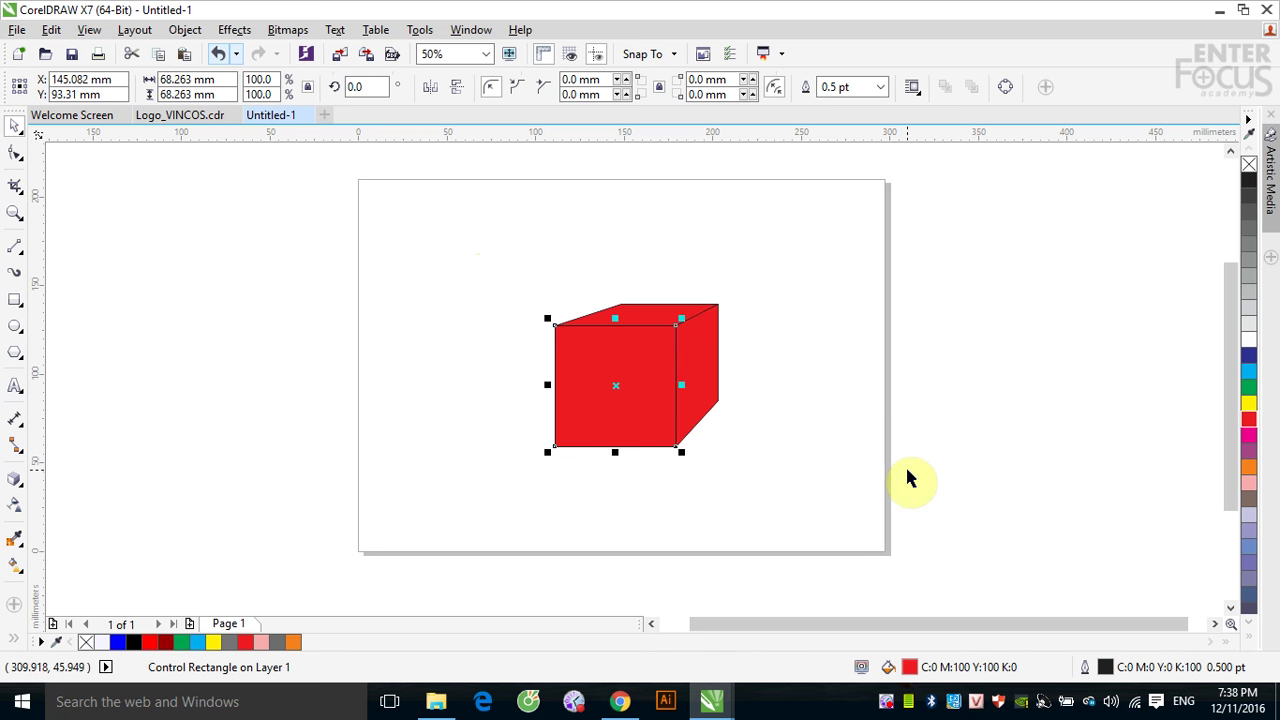
left_click(707, 378)
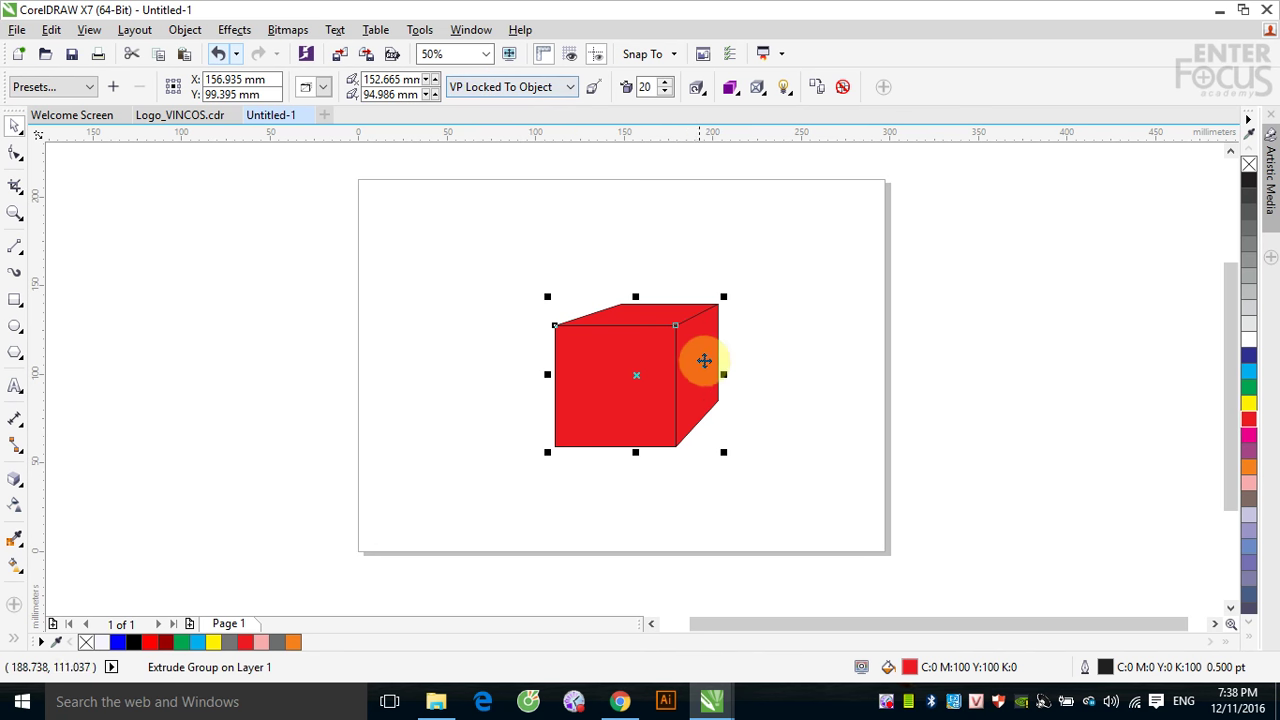
left_click(23, 486)
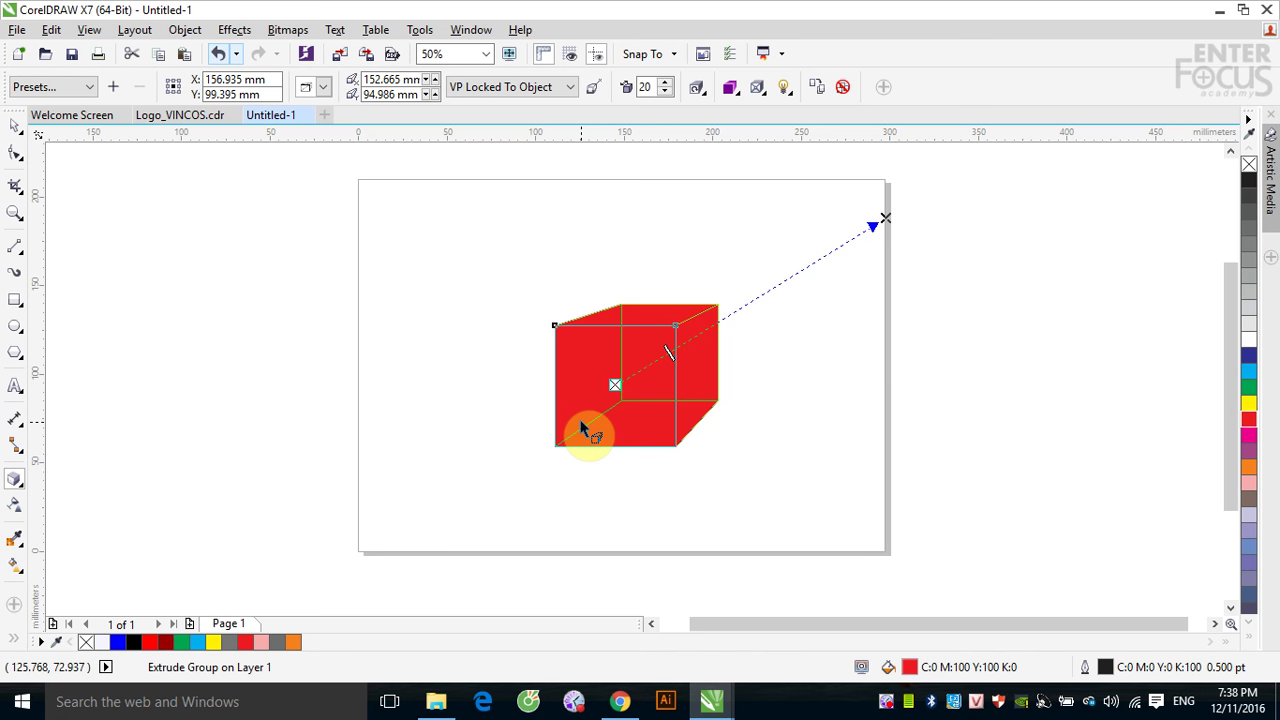
left_click(15, 125)
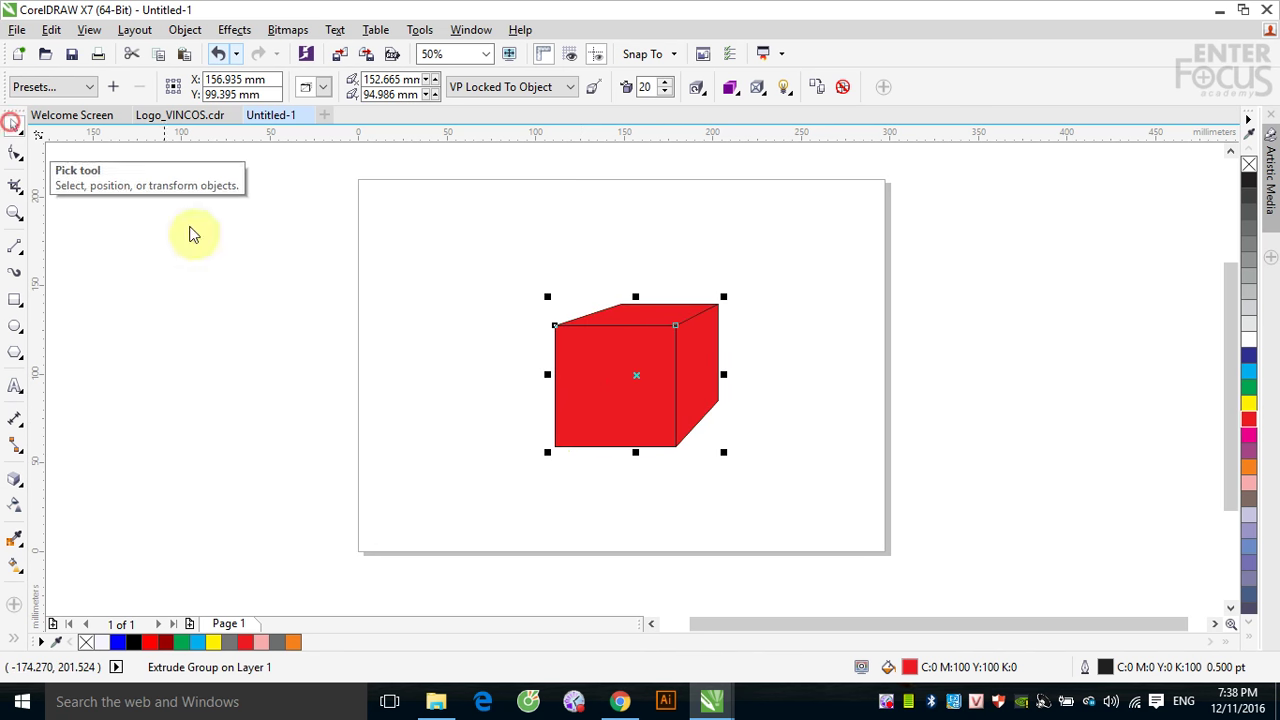
left_click_drag(669, 363, 608, 419)
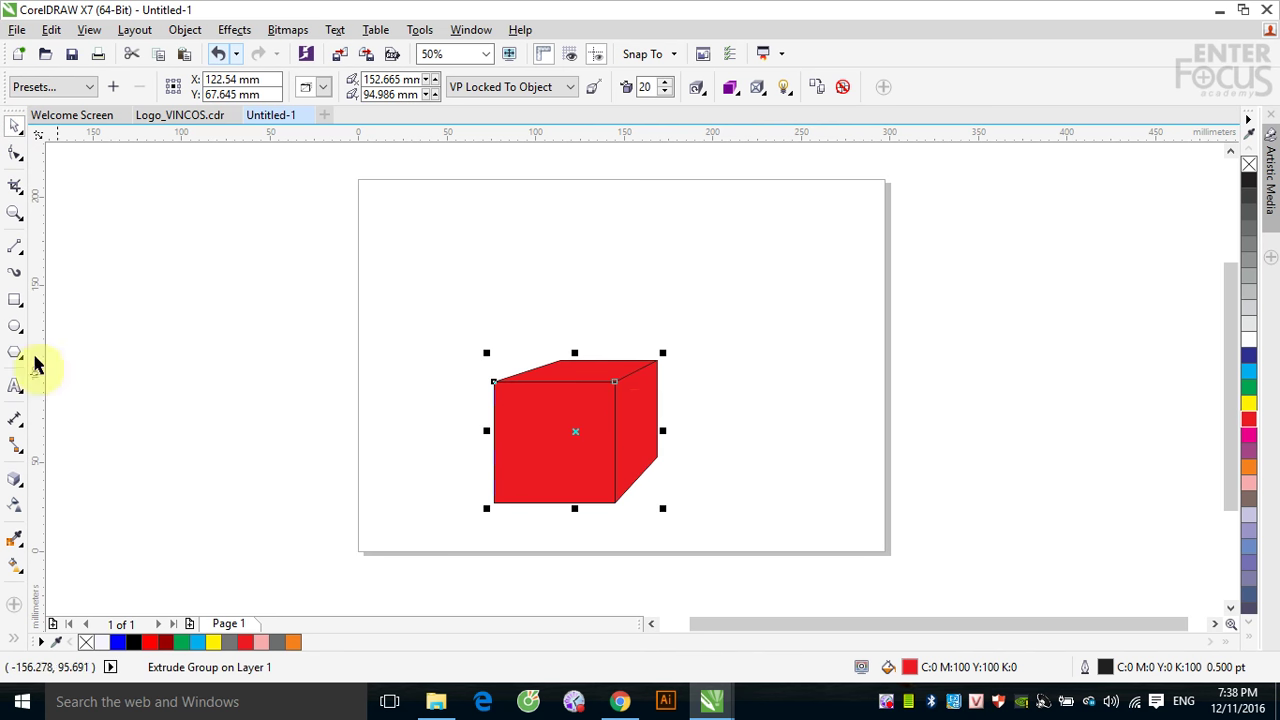
- Draw a second square about 62 mm wide above the red box and fill it red
left_click(13, 300)
mouse_move(443, 217)
left_mouse_down()
mouse_move(531, 334)
mouse_move(560, 320)
mouse_move(554, 329)
left_mouse_up()
left_click(1249, 421)
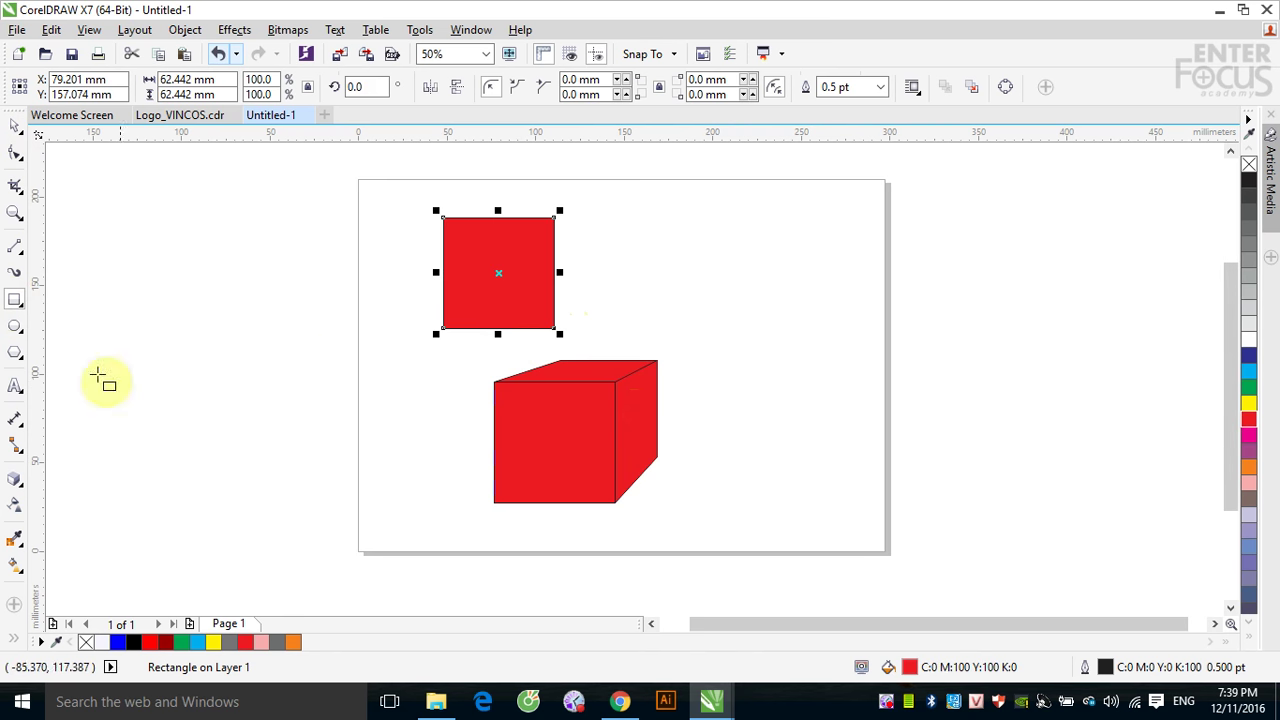
- Extrude the upper red square toward a vanishing point near the page's right edge, slightly above the square's center
left_click(14, 479)
left_click_drag(633, 247, 871, 231)
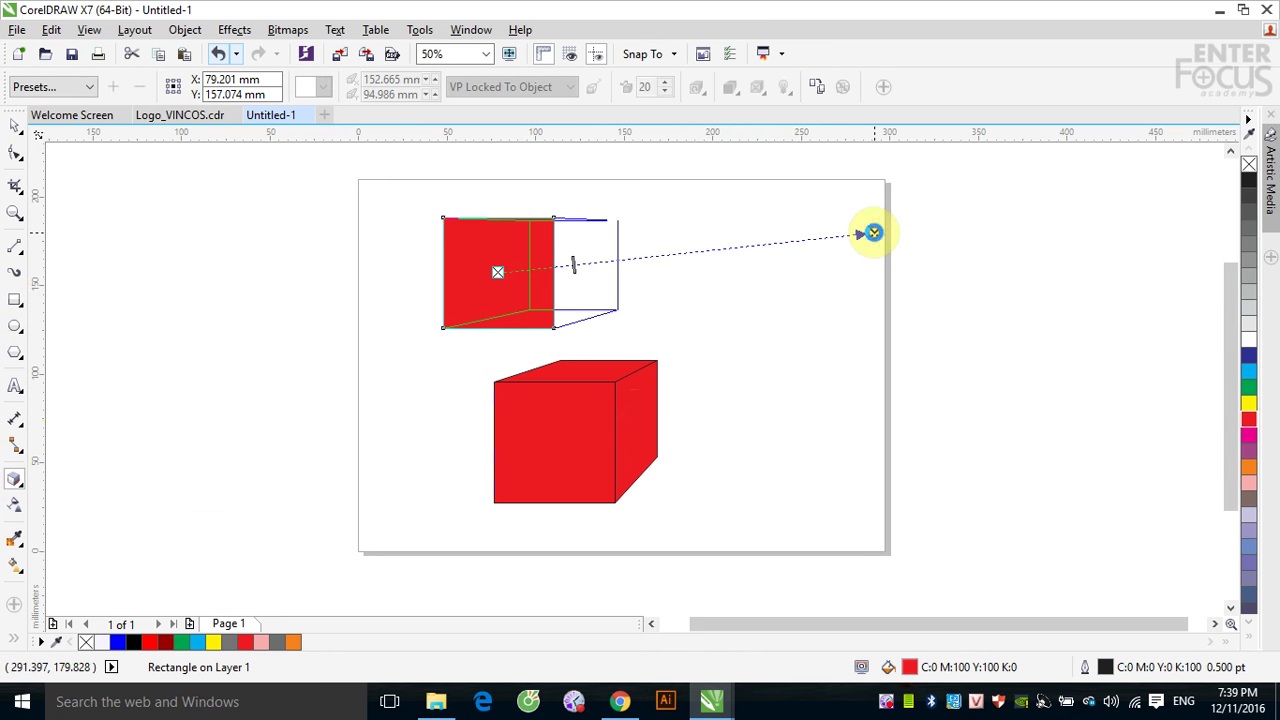
left_click(21, 130)
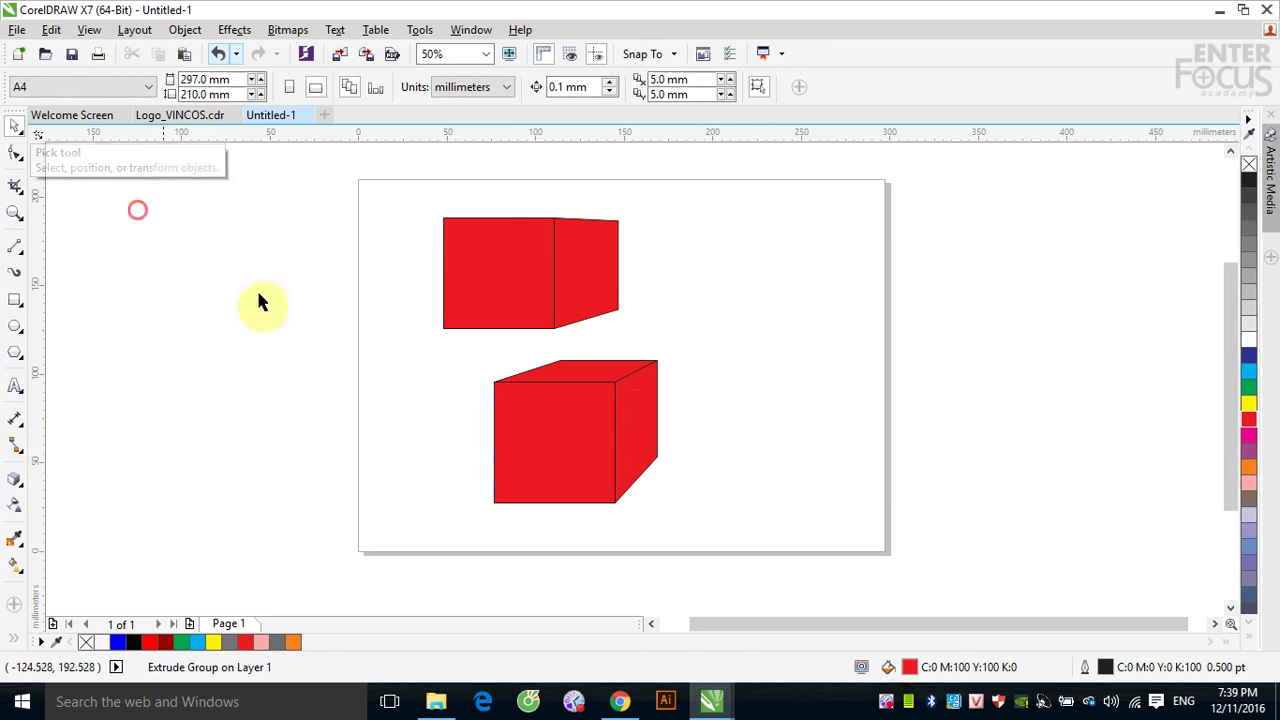
- Move the upper box down over the lower one and place a vertical guideline through its vanishing point at about X 313 mm
left_click_drag(571, 263, 609, 308)
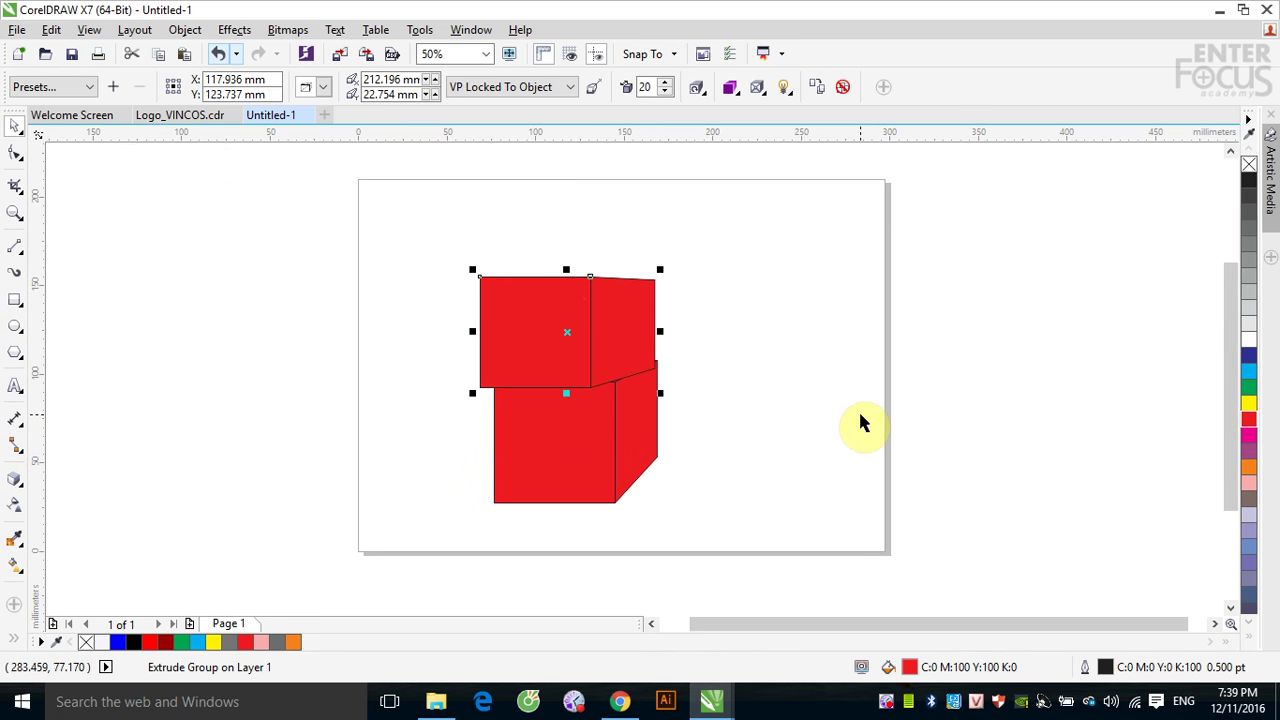
left_click(623, 323)
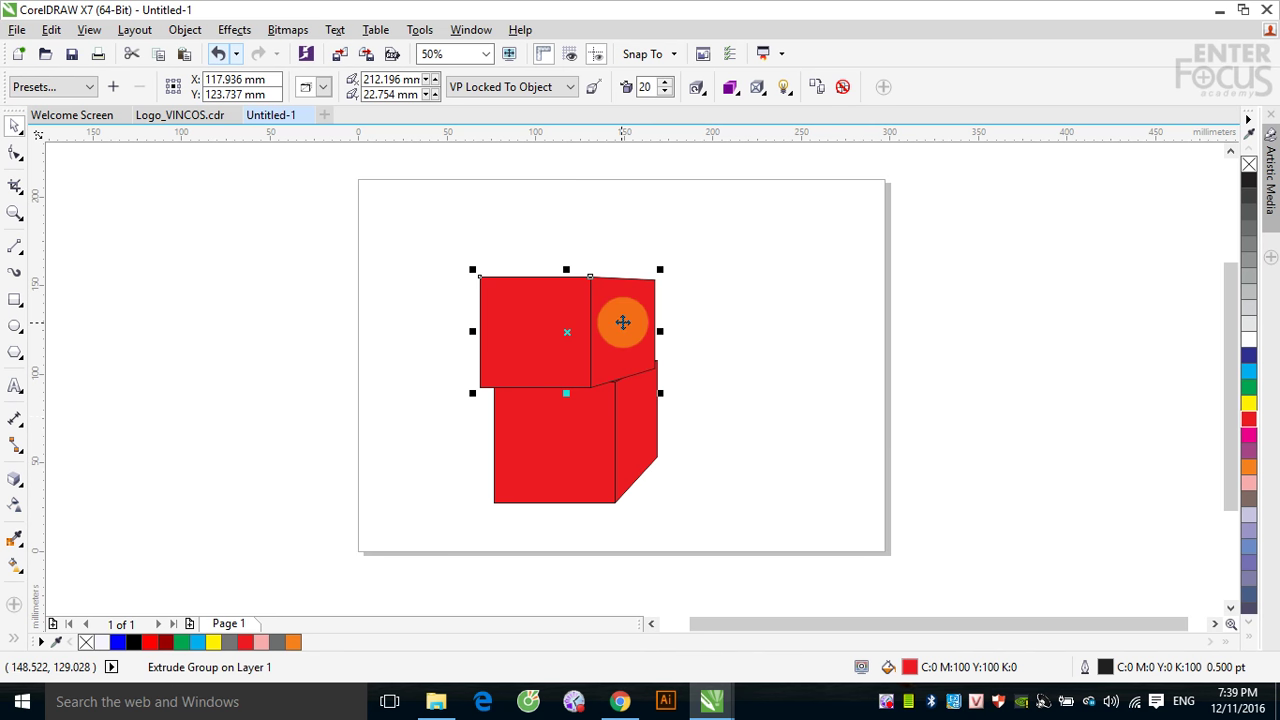
left_click(14, 479)
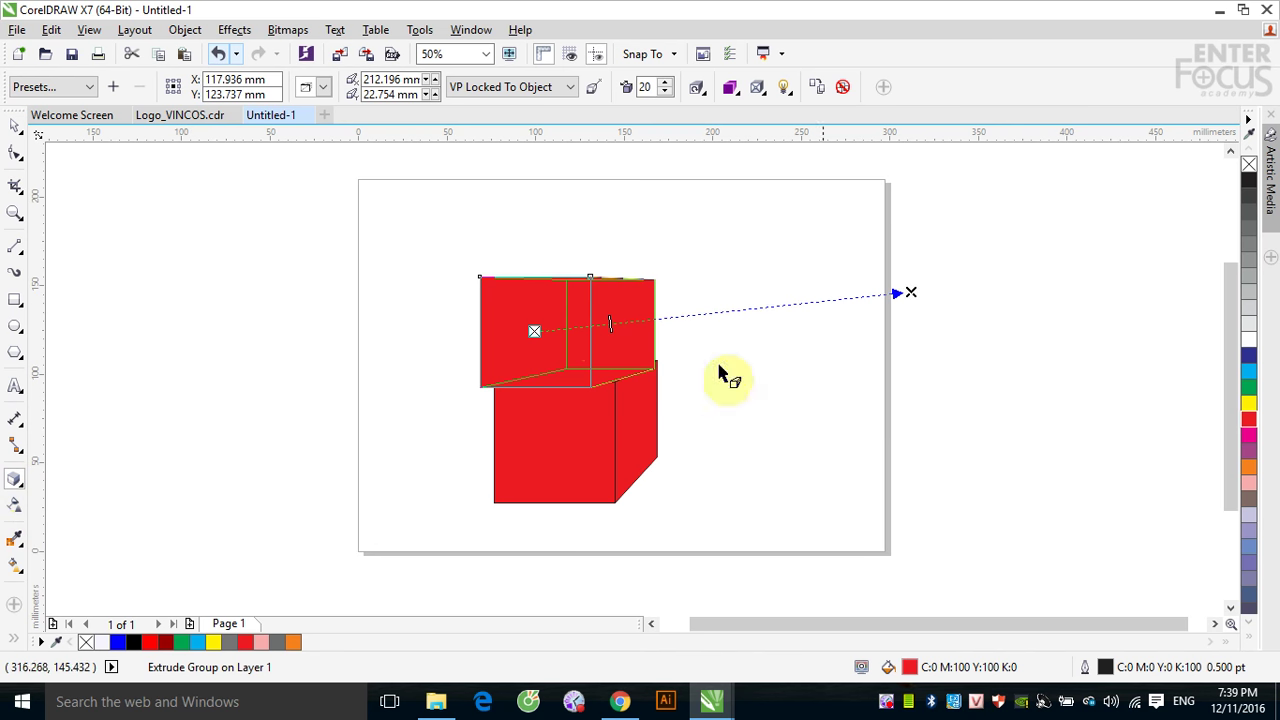
left_click(40, 380)
left_click_drag(620, 391, 911, 390)
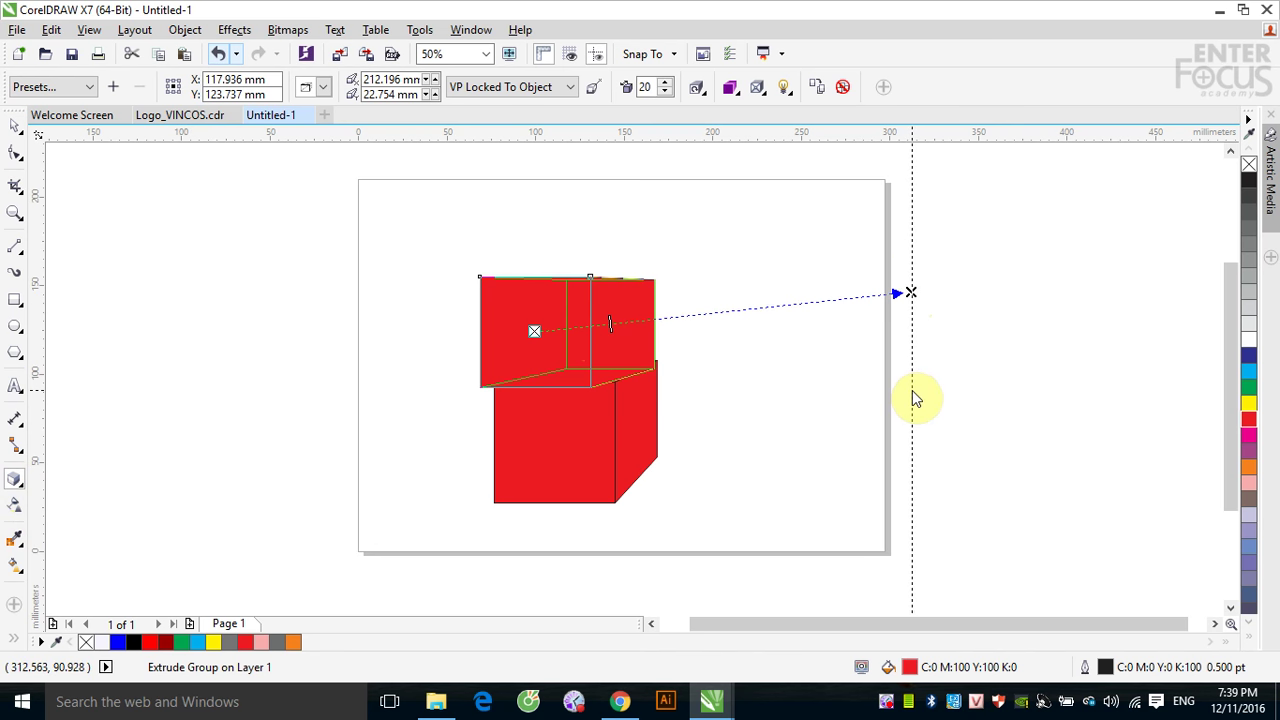
left_click(912, 392)
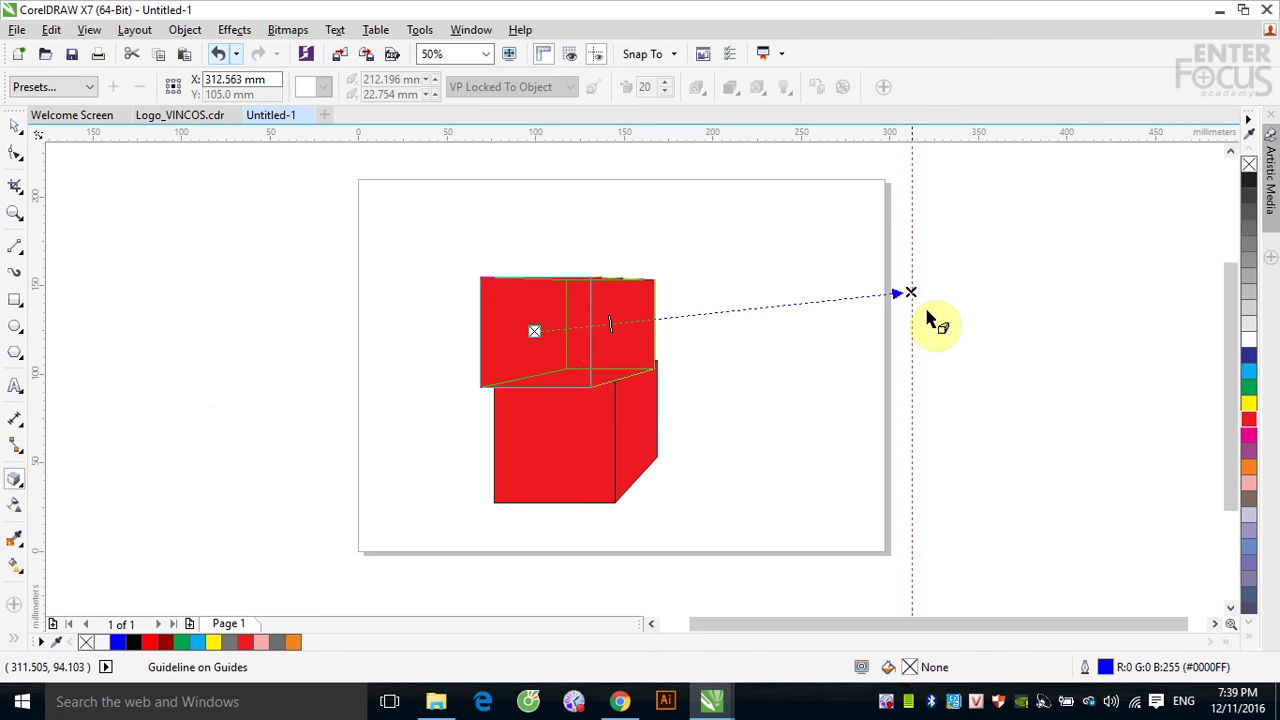
- Place a horizontal guideline through the upper box's vanishing point at about Y 146 mm
left_click(941, 135)
left_click_drag(968, 258, 968, 294)
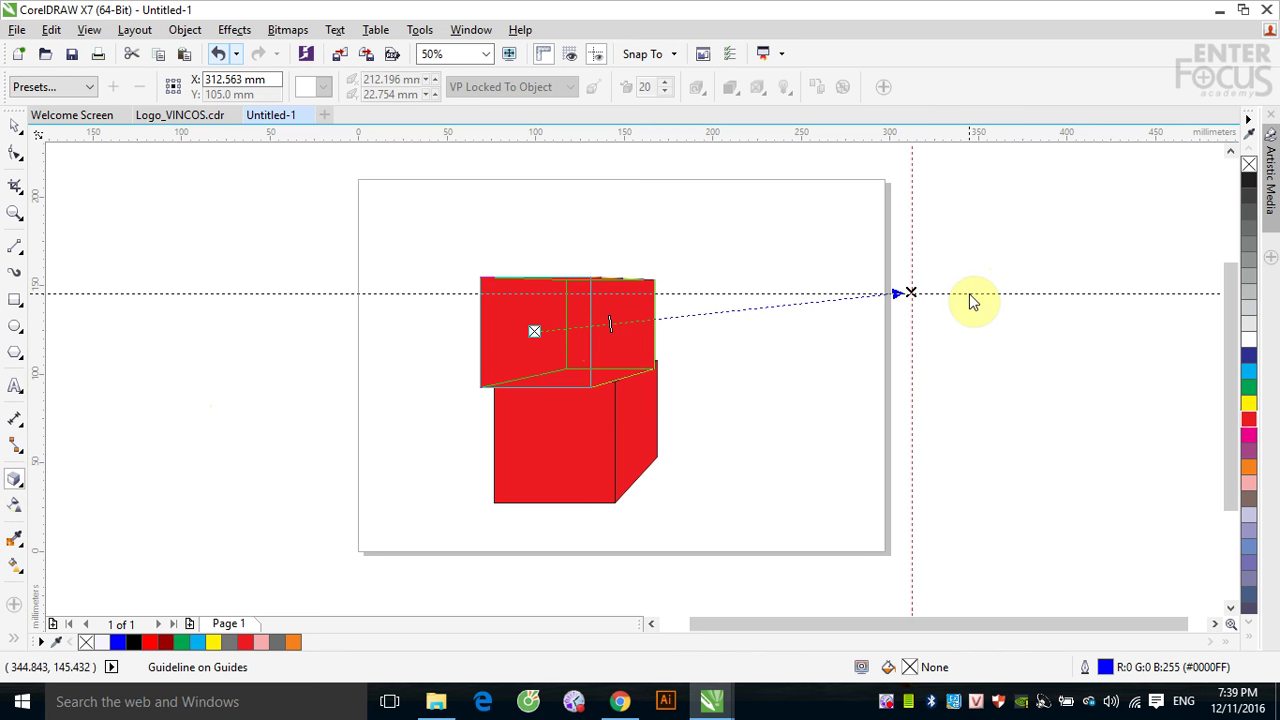
left_click(971, 294)
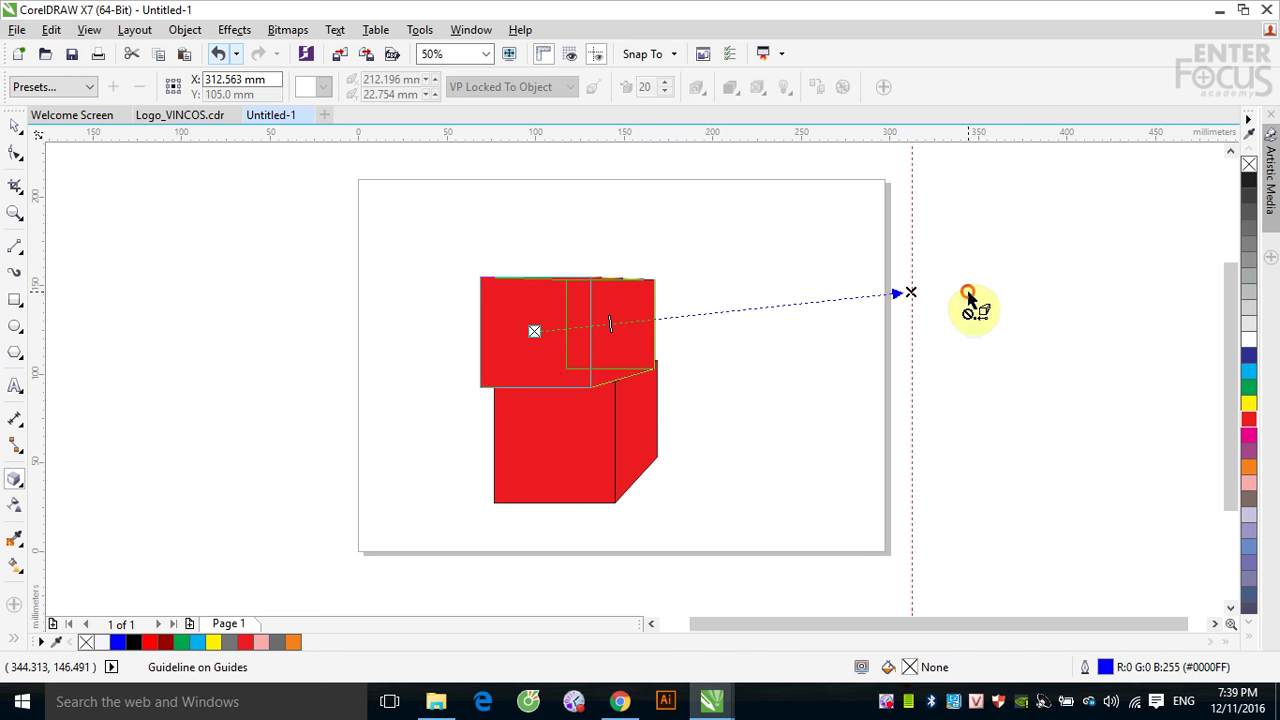
- Place a horizontal guideline at about Y 157 mm and a vertical one at about X 264 mm to mark the lower box's vanishing point
left_click(612, 445)
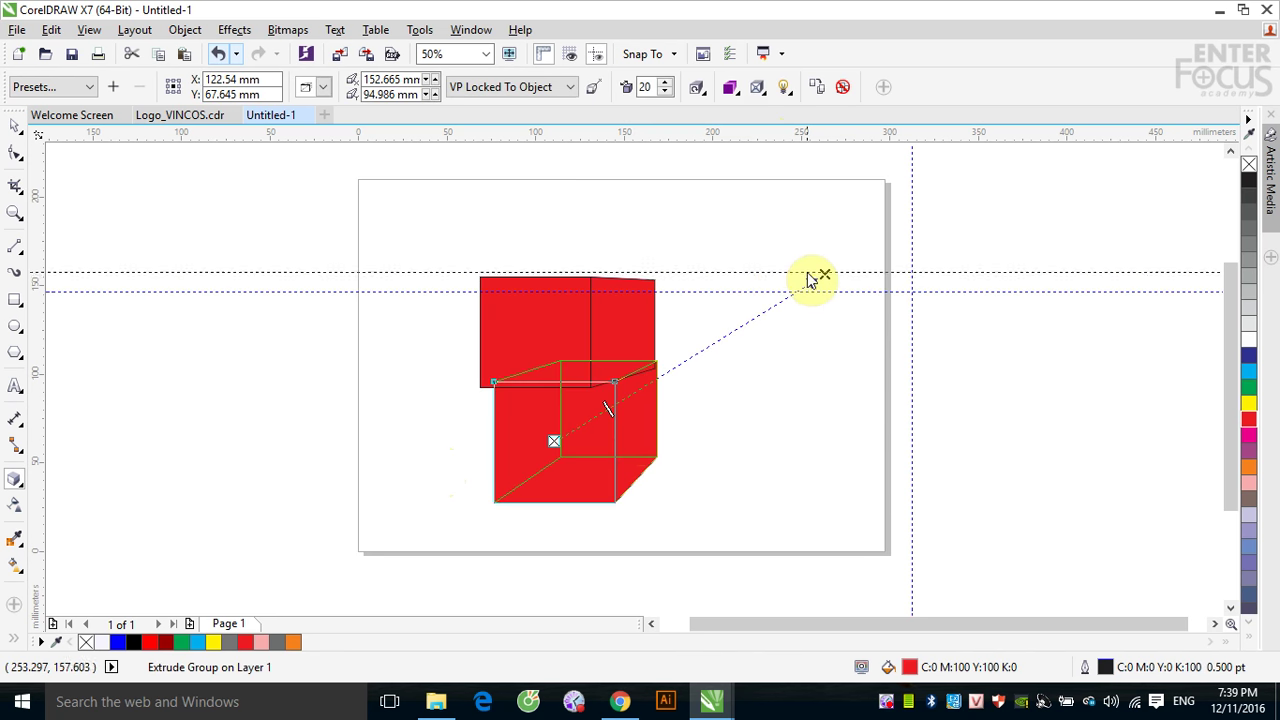
left_click_drag(812, 282, 810, 276)
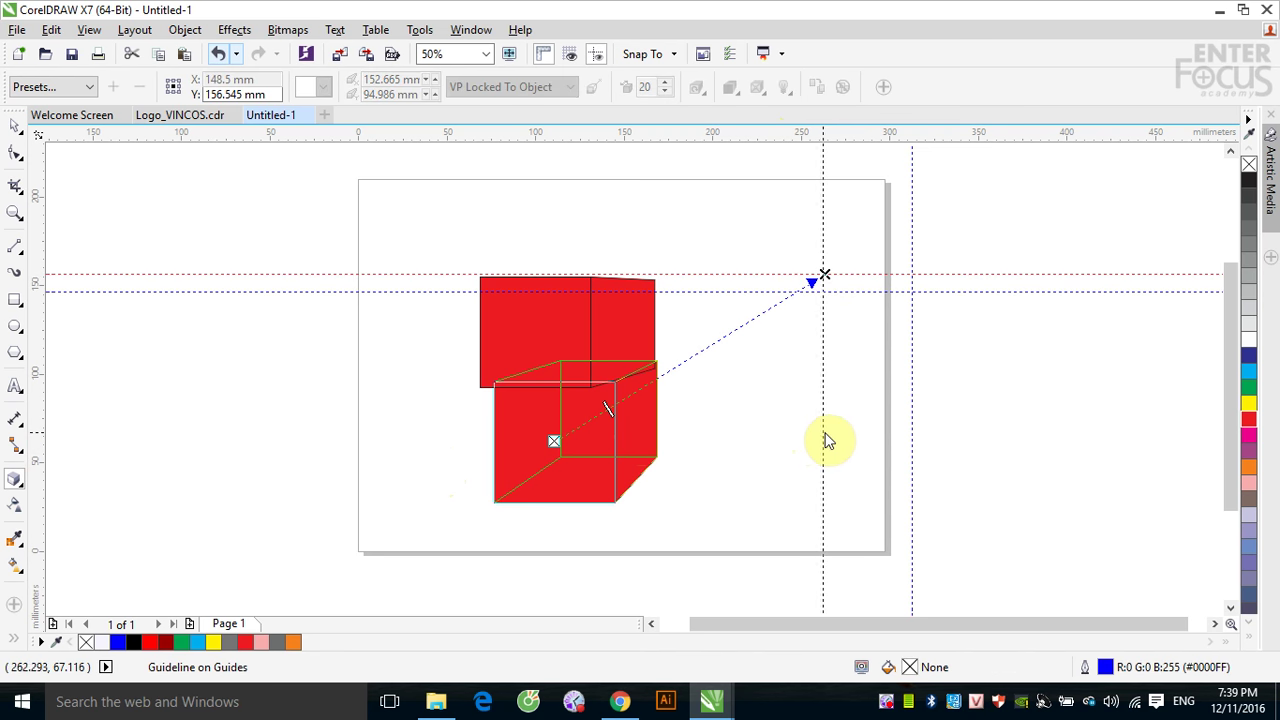
left_click(826, 437)
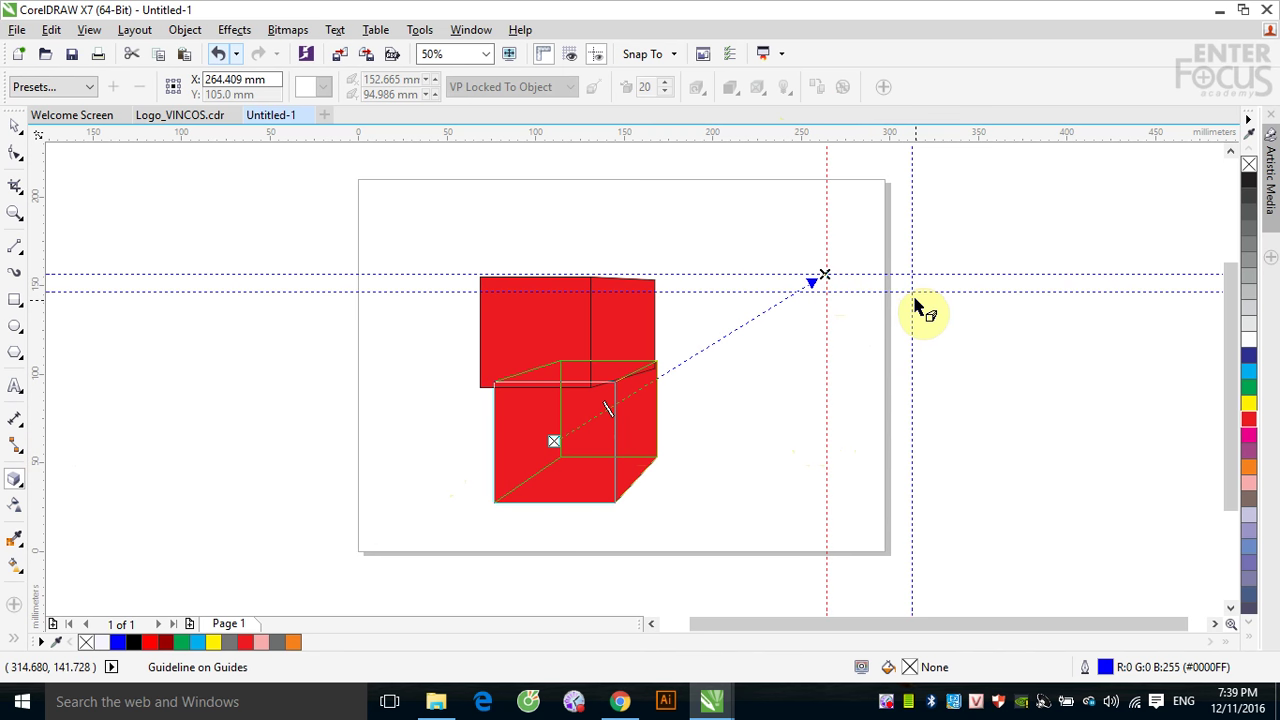
- Select all guidelines in the document and delete them
left_click(51, 29)
mouse_move(138, 338)
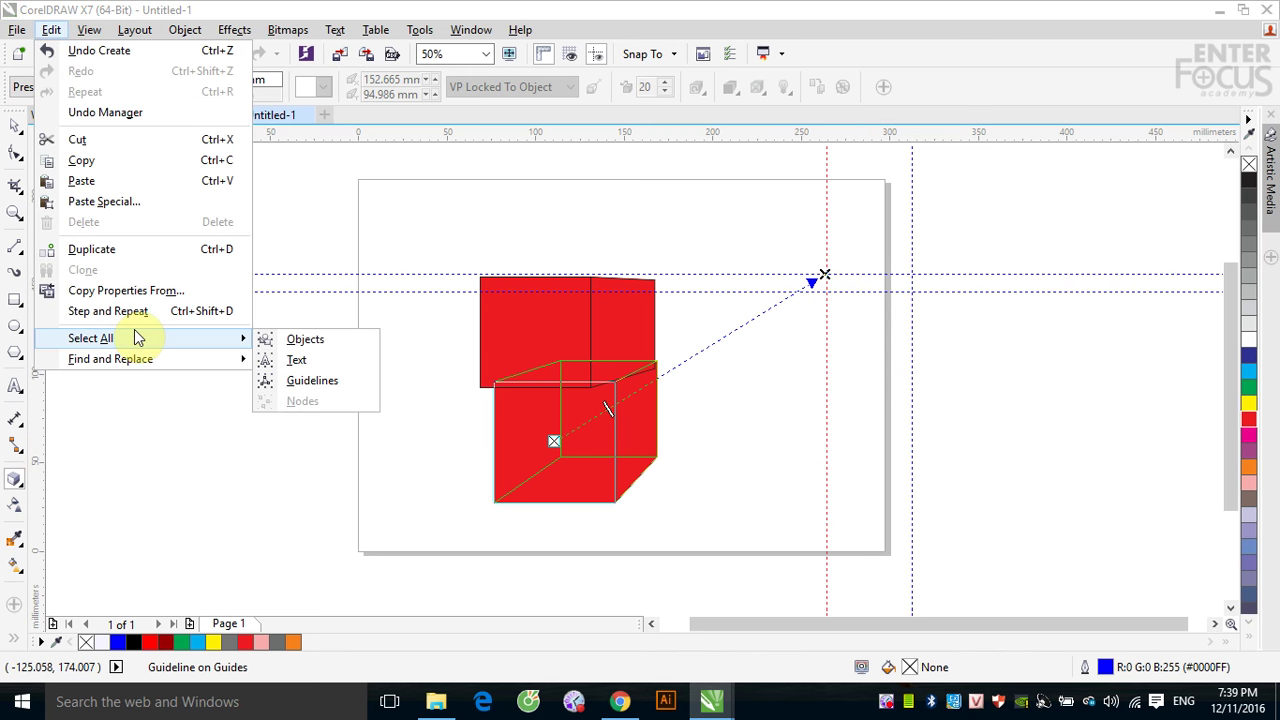
left_click(312, 380)
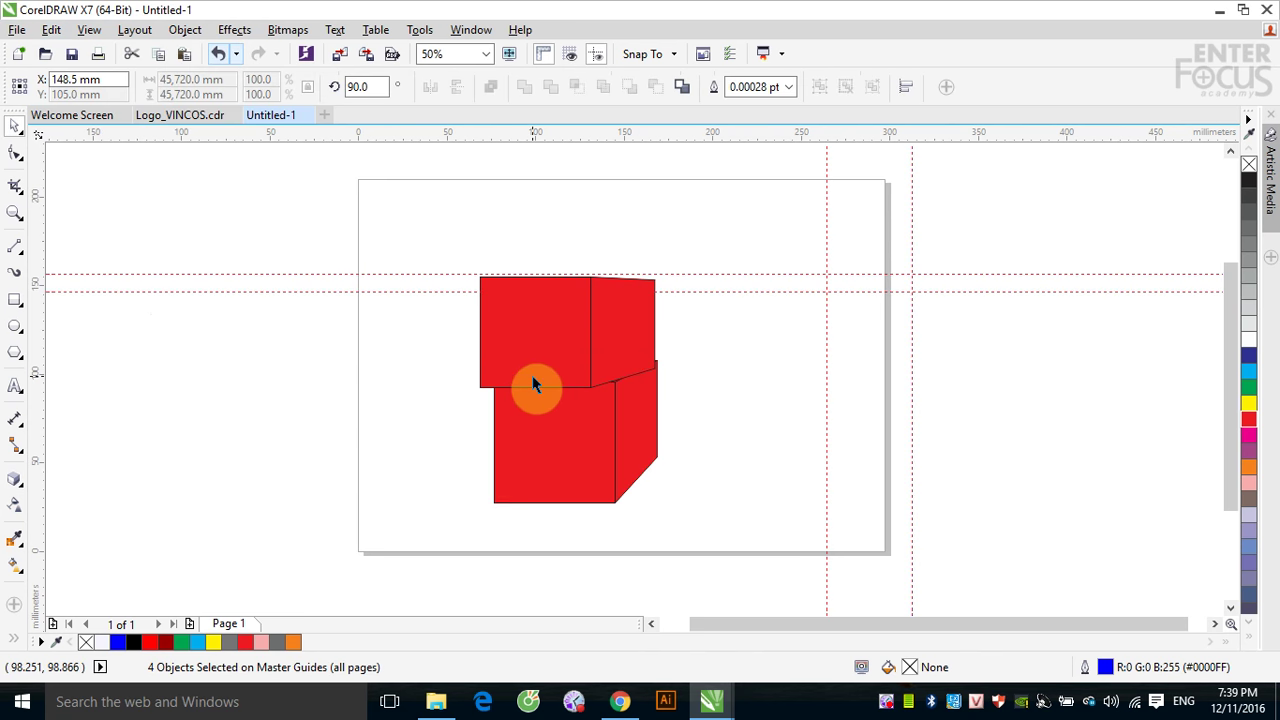
key("Delete")
- Set the upper box's vanishing point property to VP Locked To Page
left_click(622, 332)
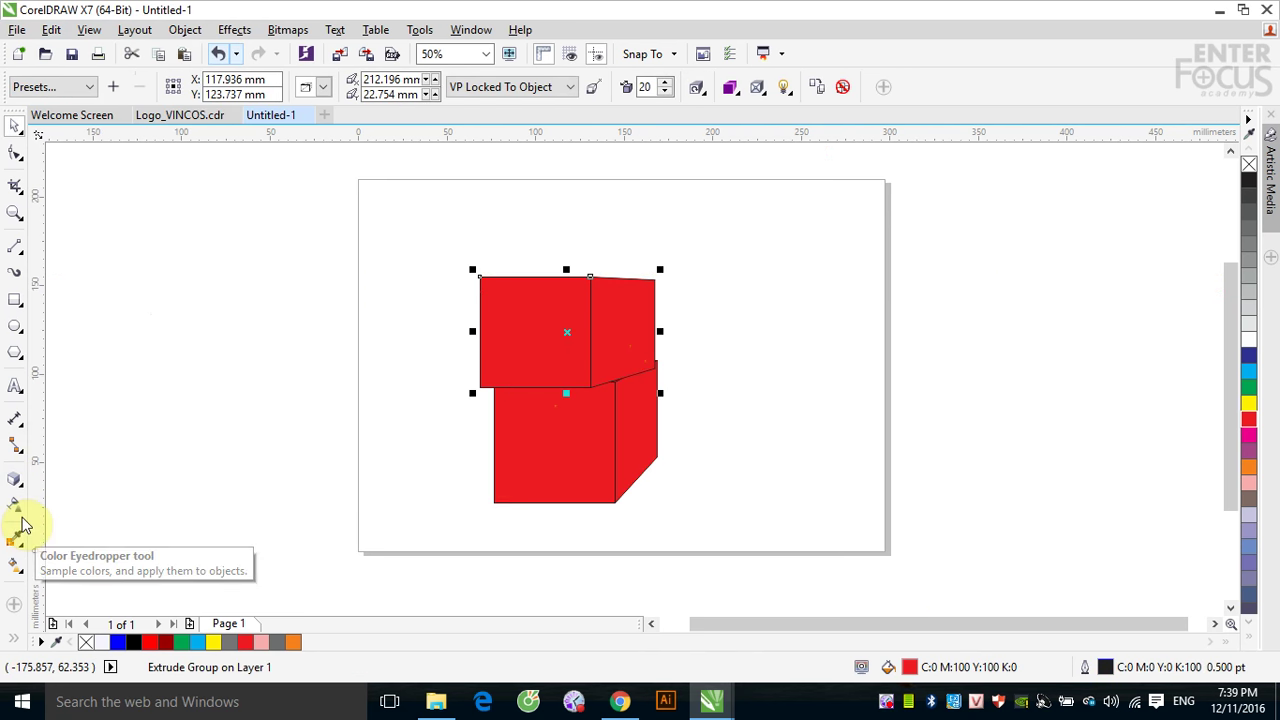
left_click(14, 478)
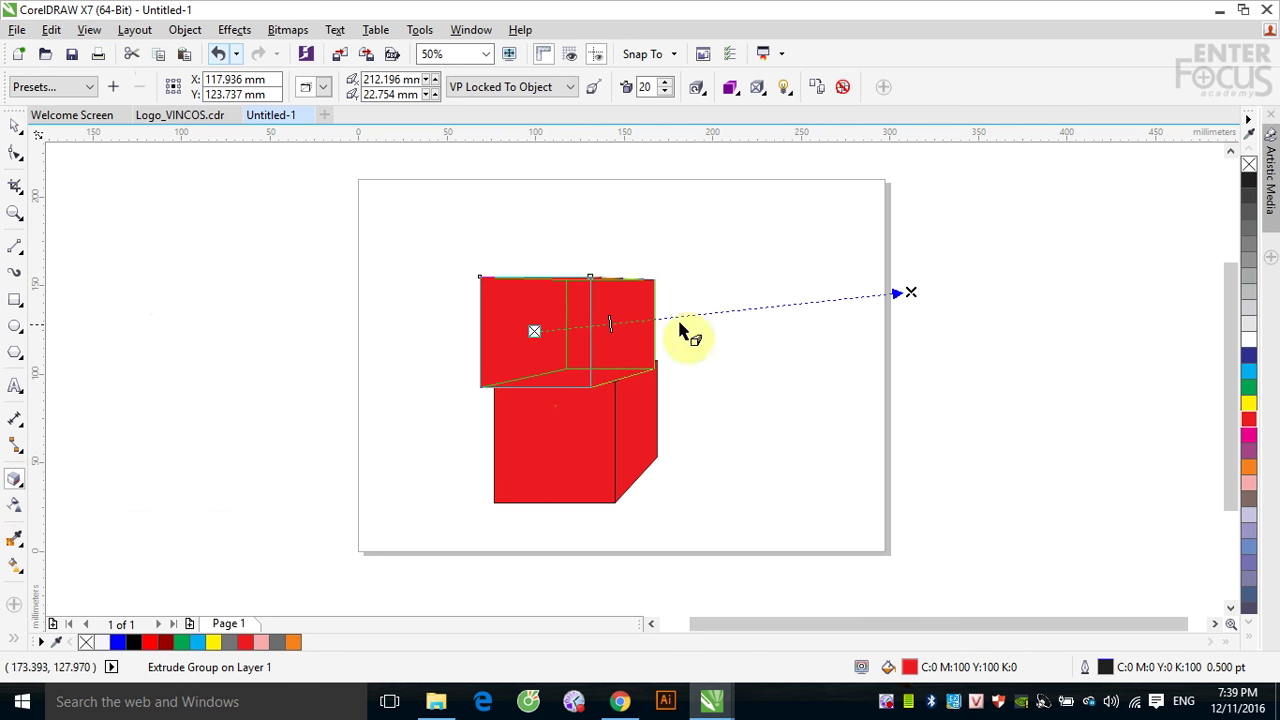
left_click(573, 89)
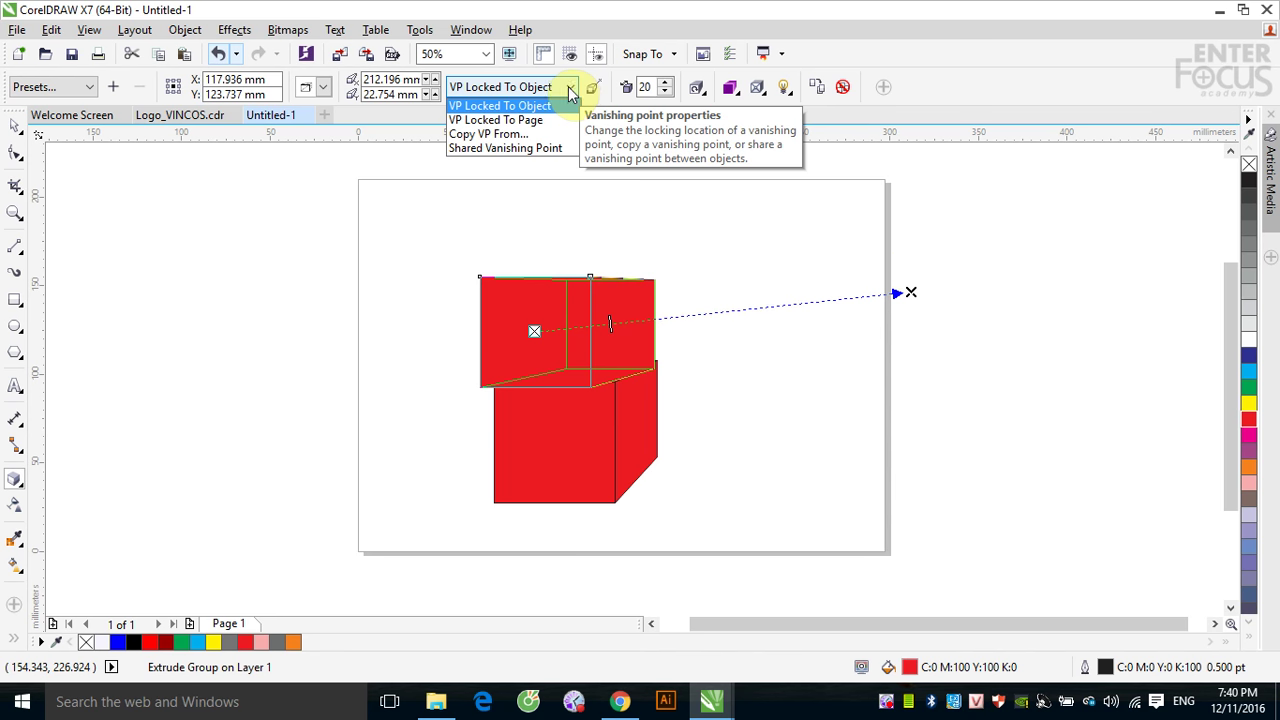
left_click(486, 121)
- Move the upper box off the page beyond its lower-right corner and from there up past the upper-right corner
left_click(15, 125)
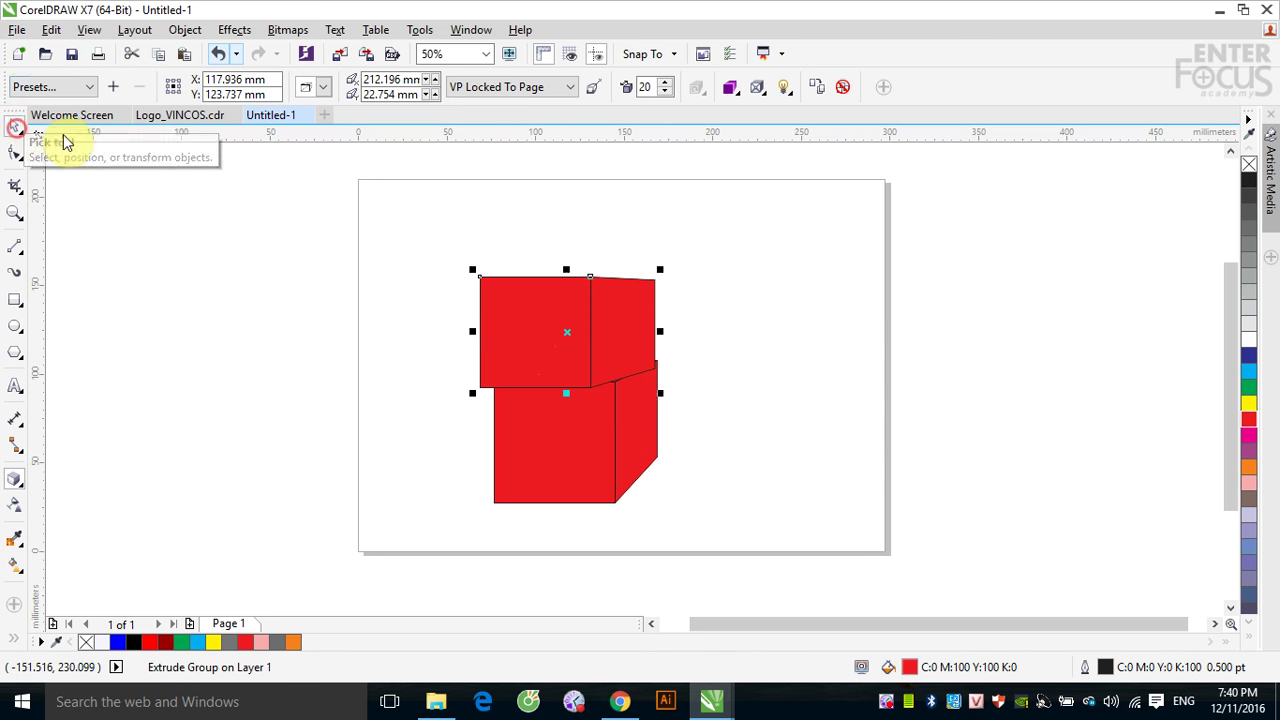
left_click_drag(566, 371, 1057, 535)
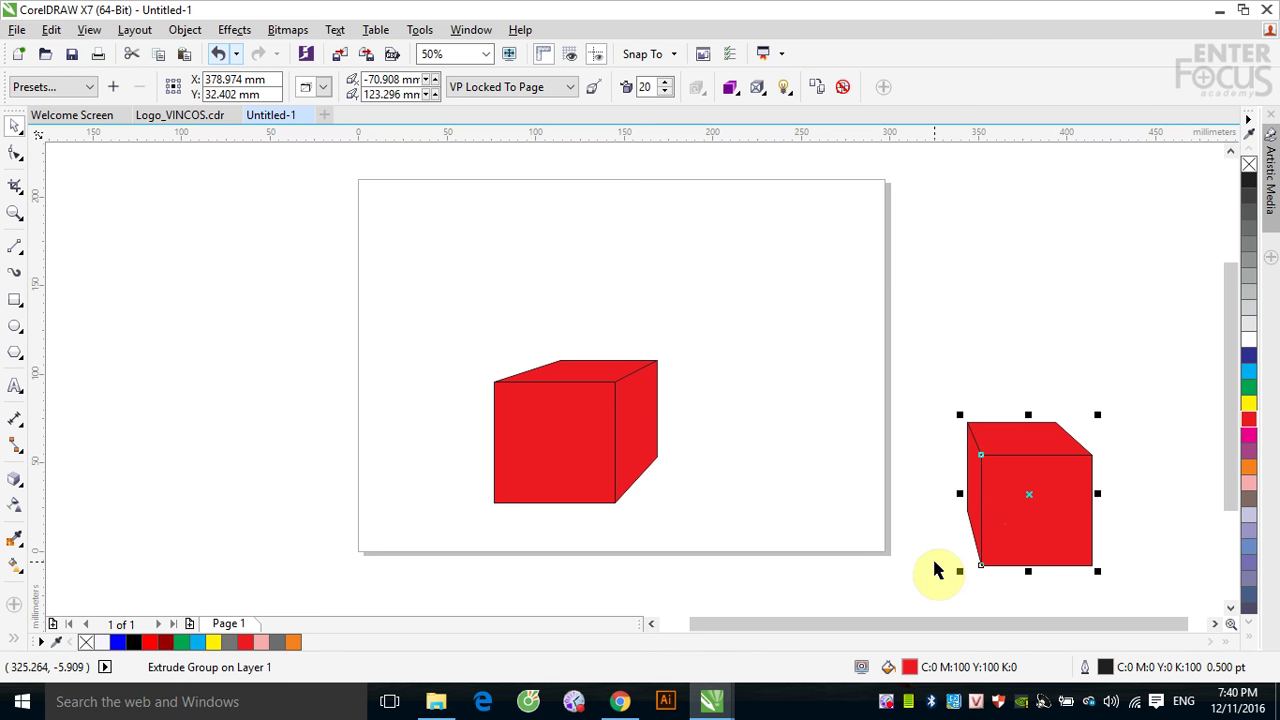
left_click(1000, 443)
left_click(1012, 536)
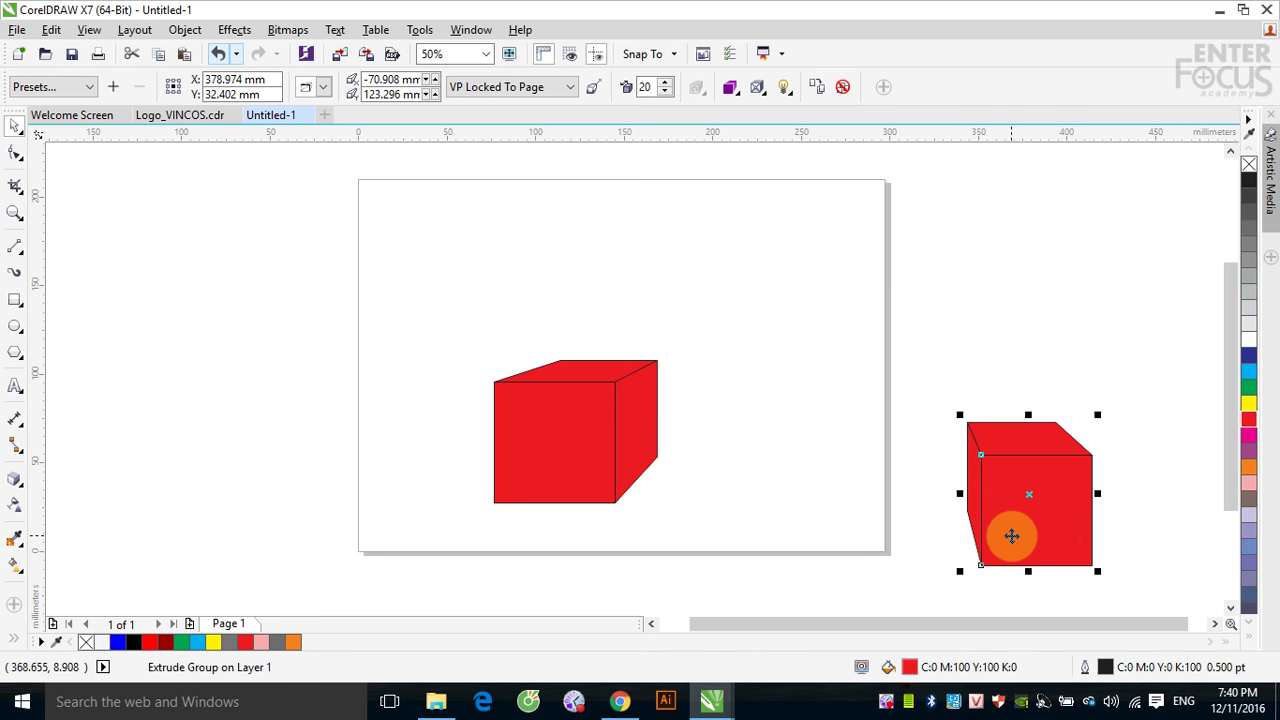
left_click_drag(1012, 536, 993, 230)
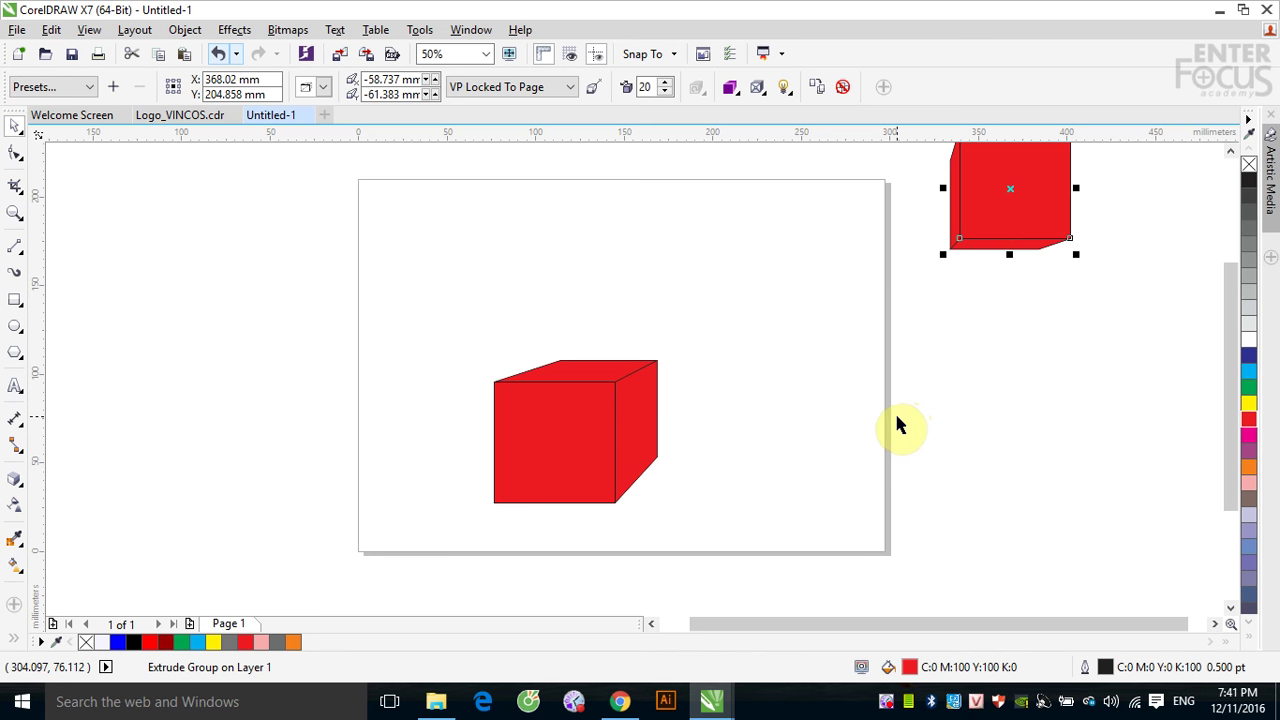
- Move the box past the page's upper-left corner and back onto the page, right of the other box at about X 241, Y 87 mm
left_click_drag(986, 249, 278, 191)
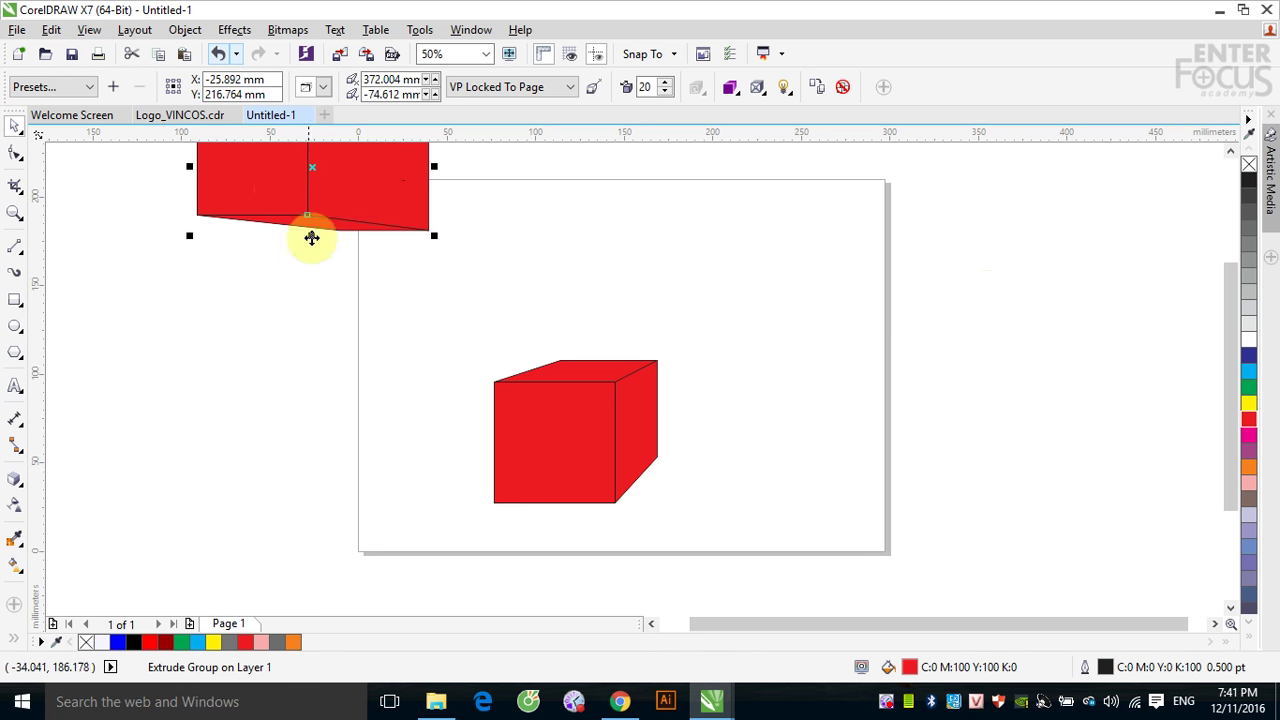
left_click(389, 200)
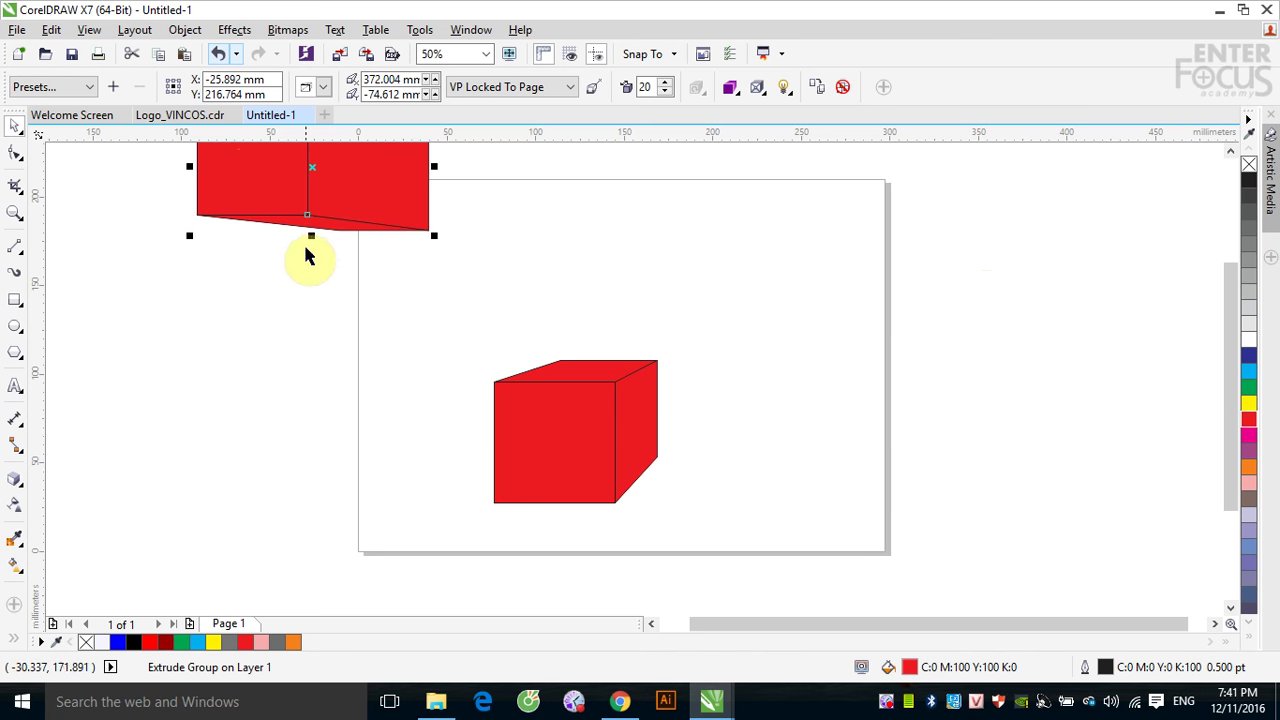
left_click_drag(286, 189, 821, 424)
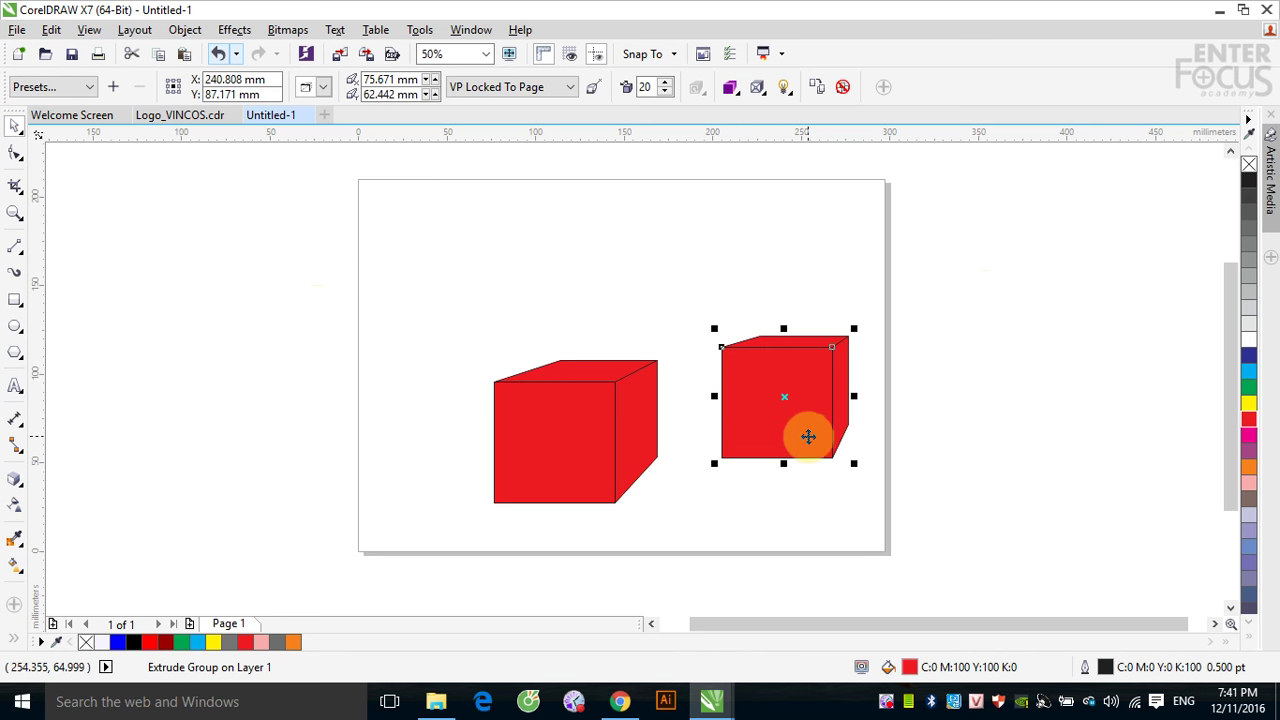
left_click(821, 424)
- Apply Copy VP From to the right box using the left box as source, and display the left box's vanishing point for comparison
left_click(10, 481)
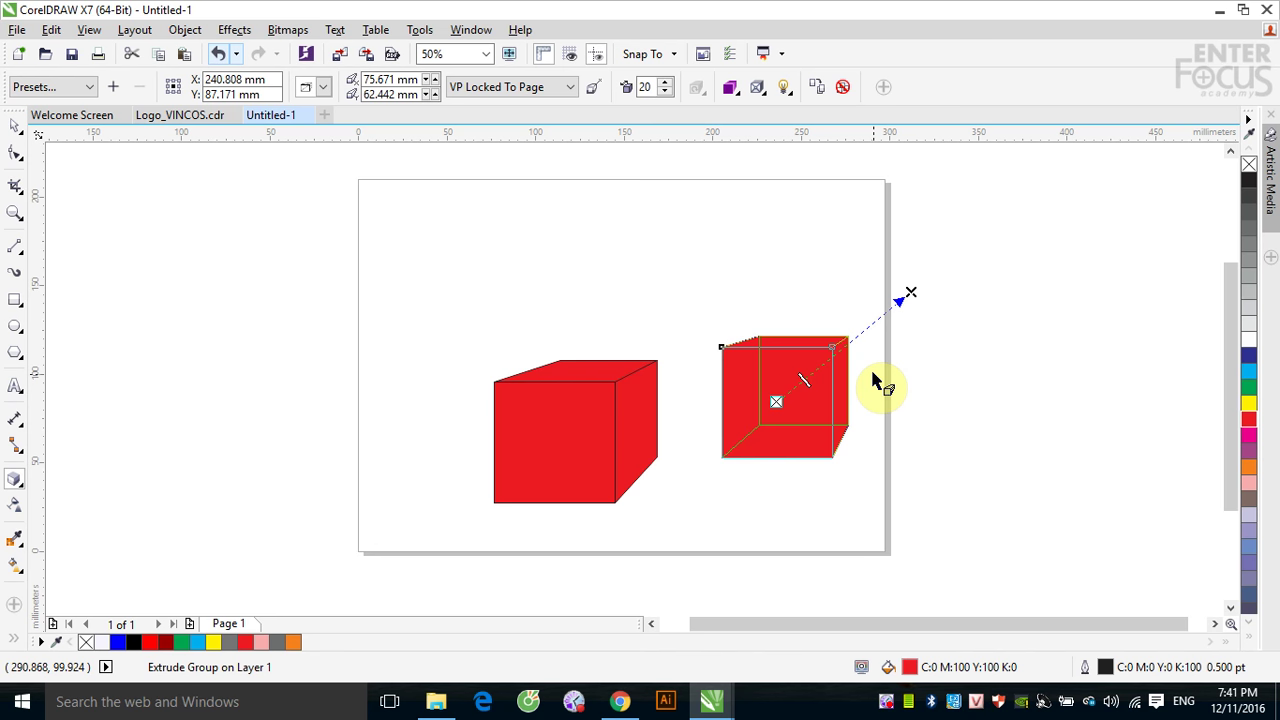
left_click(569, 87)
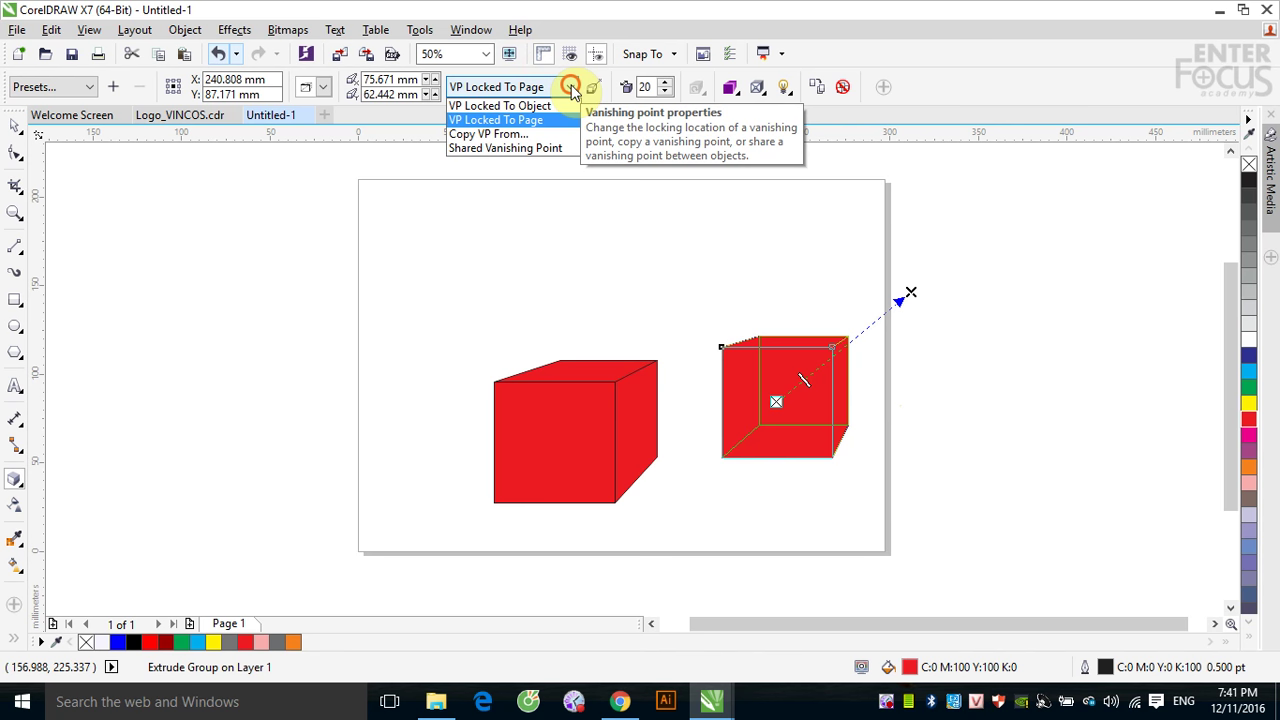
left_click(546, 137)
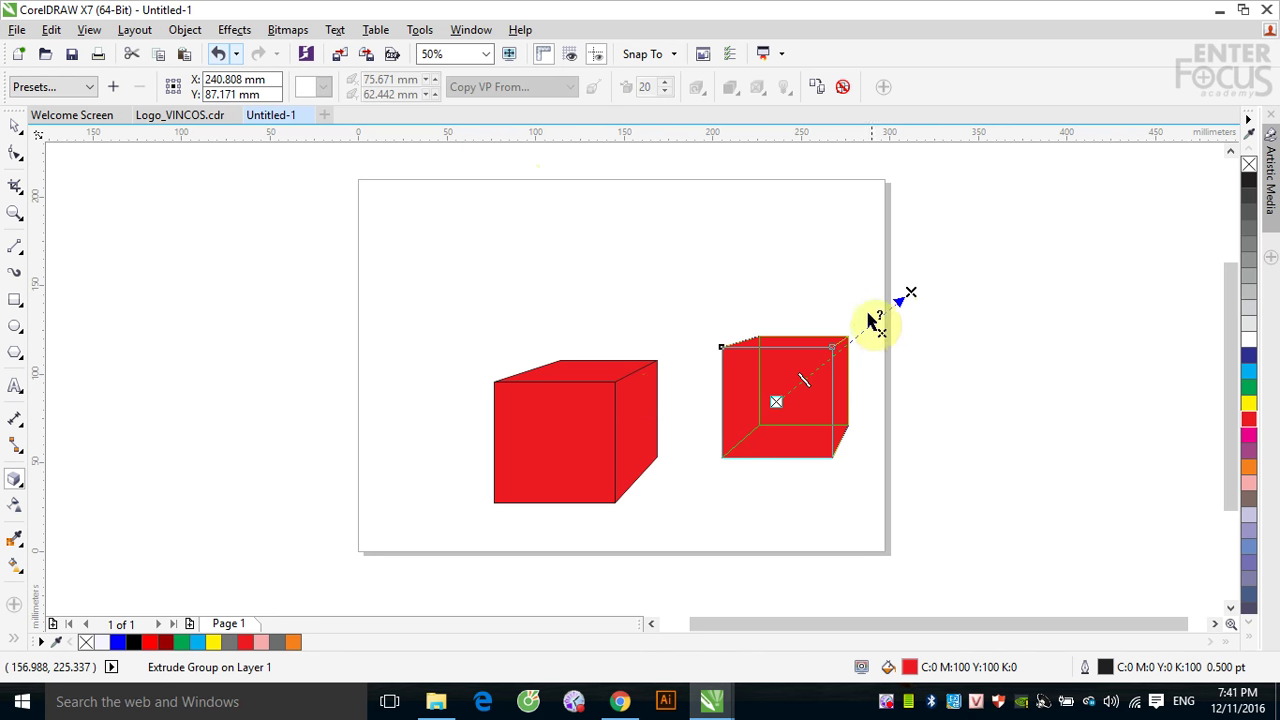
left_click(625, 395)
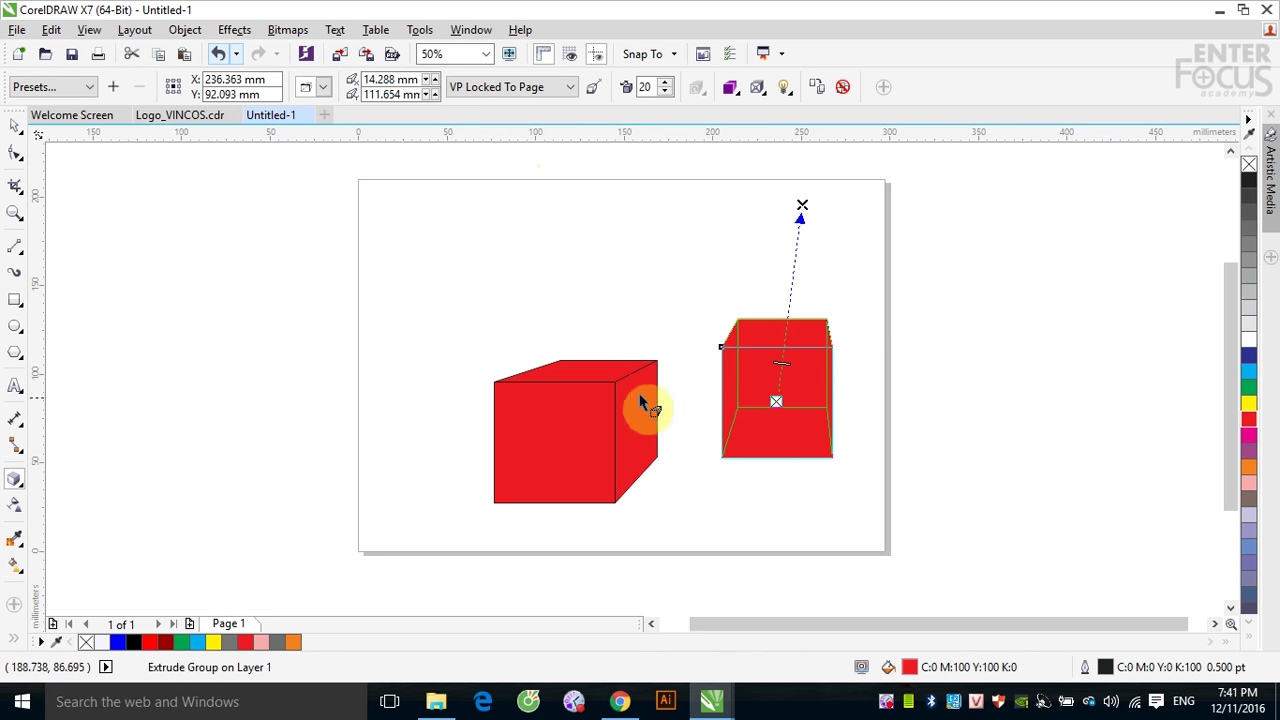
left_click(581, 370)
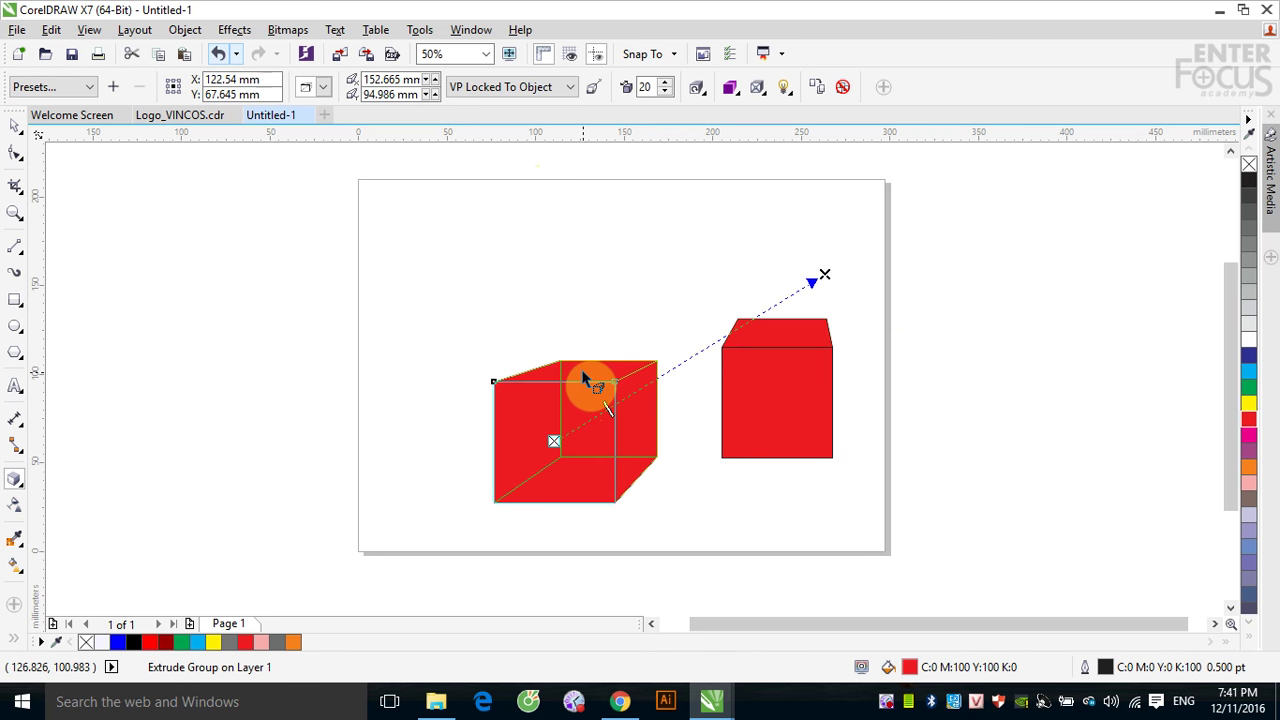
left_click(650, 430)
- Apply Shared Vanishing Point to link the right box and the left box to one vanishing point
left_click(766, 408)
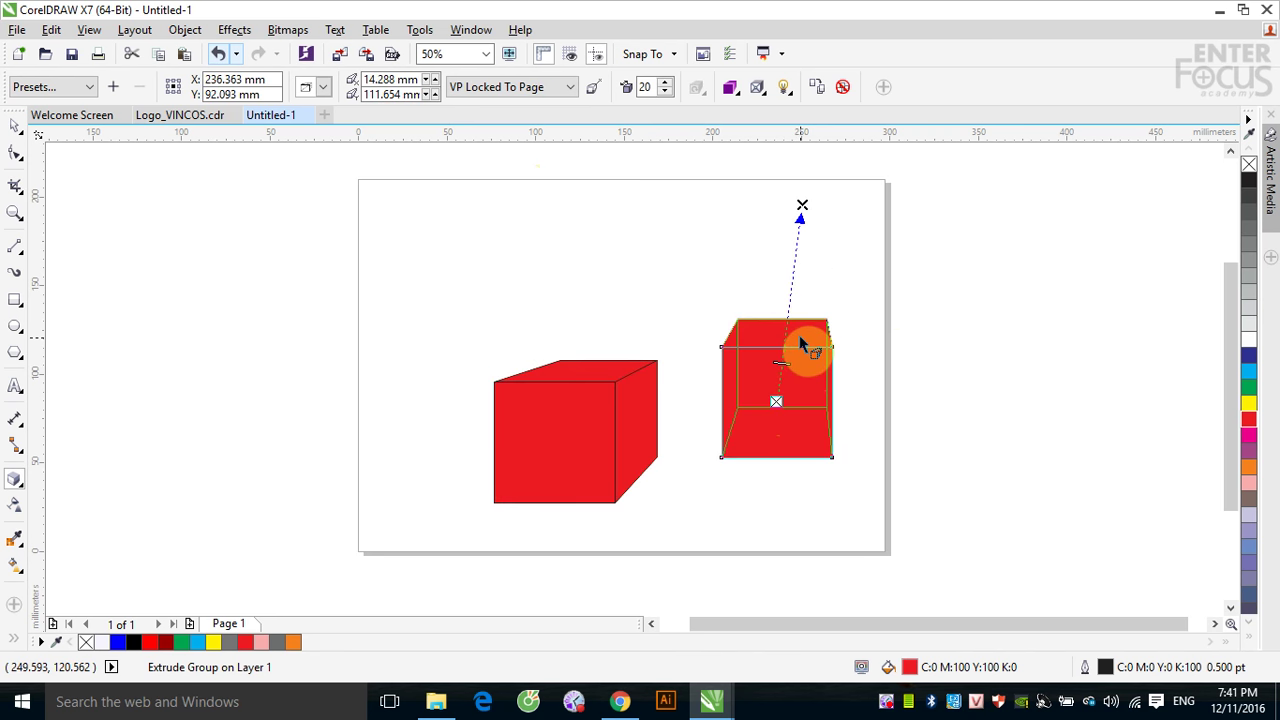
left_click(799, 343)
left_click(570, 87)
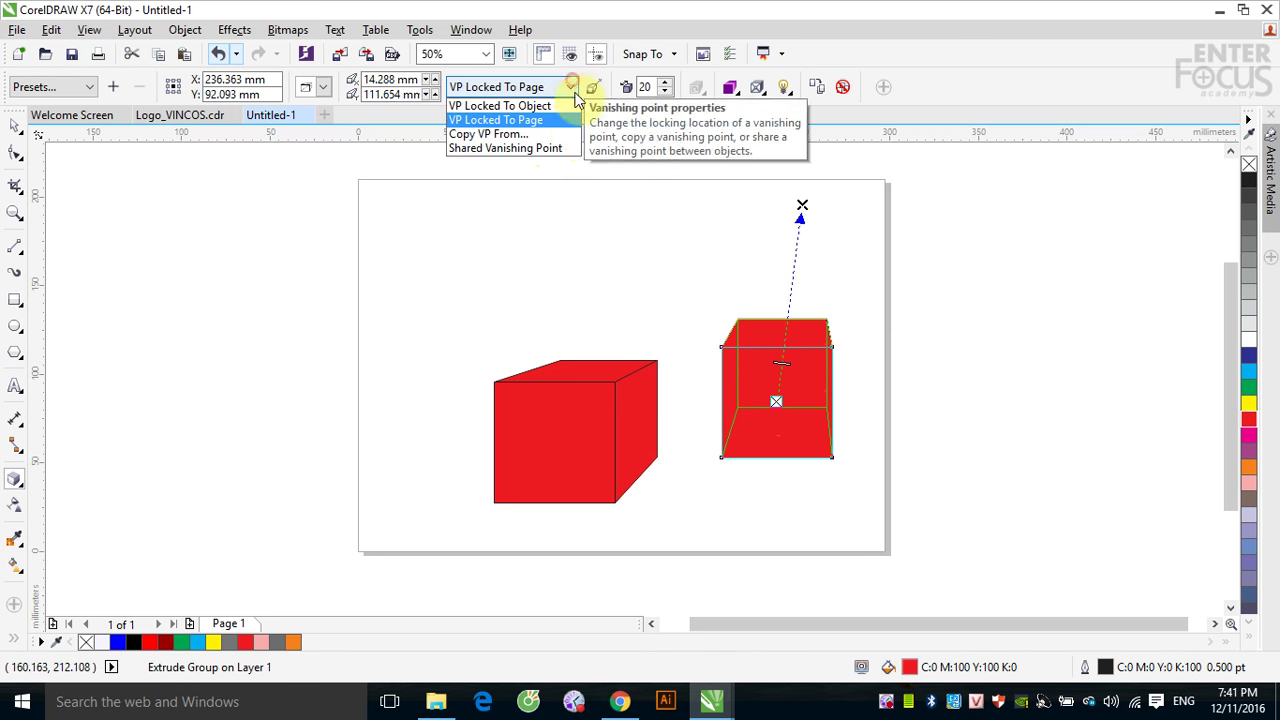
left_click(555, 150)
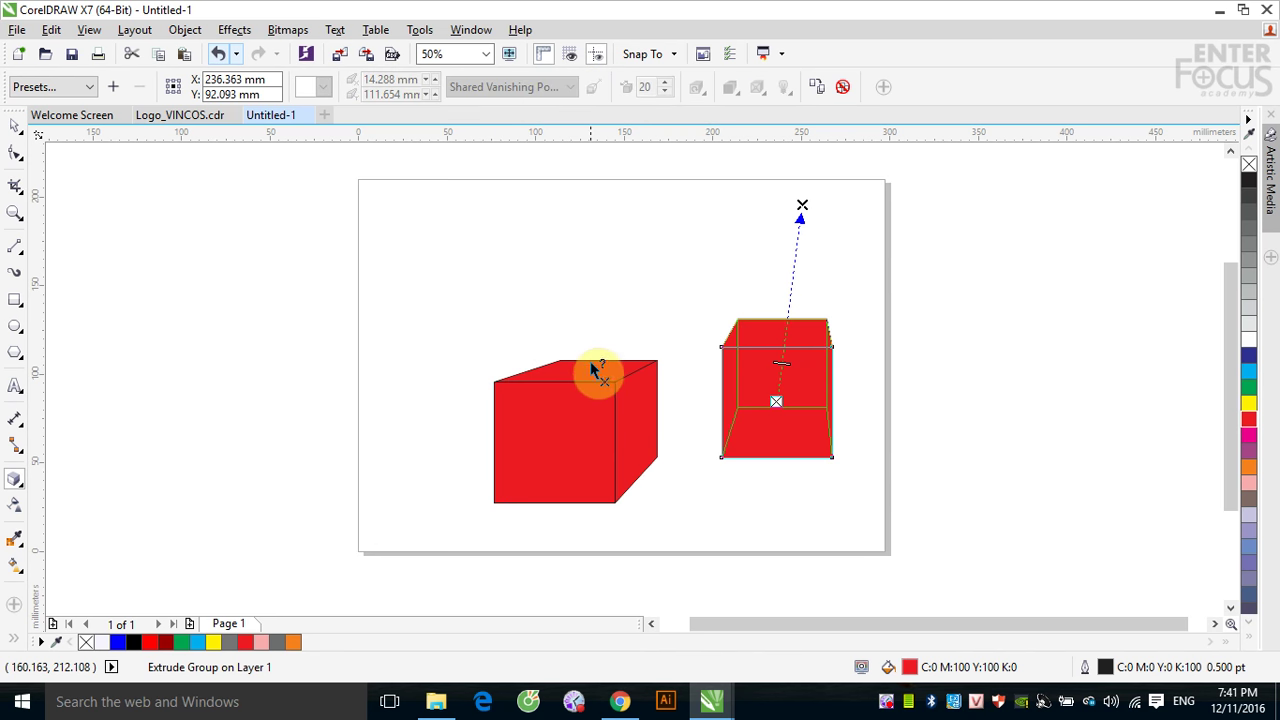
left_click(591, 373)
left_click(737, 357)
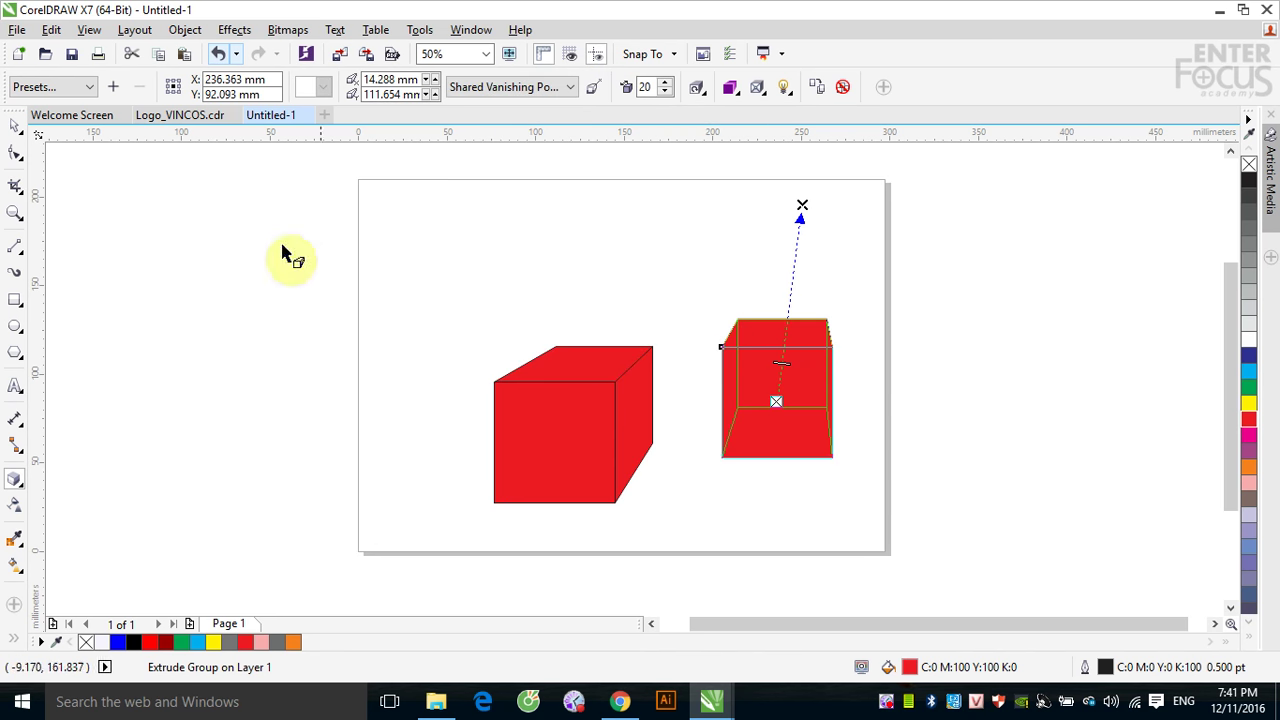
left_click(906, 366)
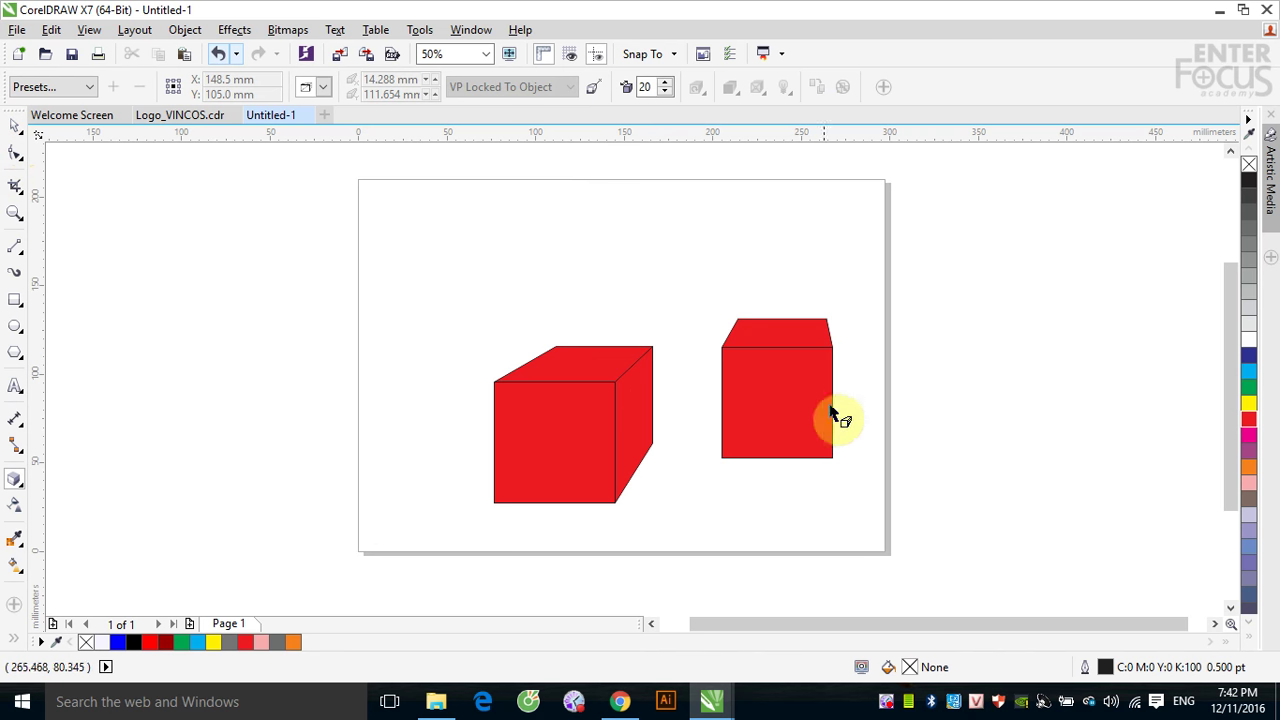
- Move the right box by its front face so it sits on top of the left box, centered at about X 108, Y 128 mm
left_click(15, 127)
left_click_drag(771, 351, 563, 297)
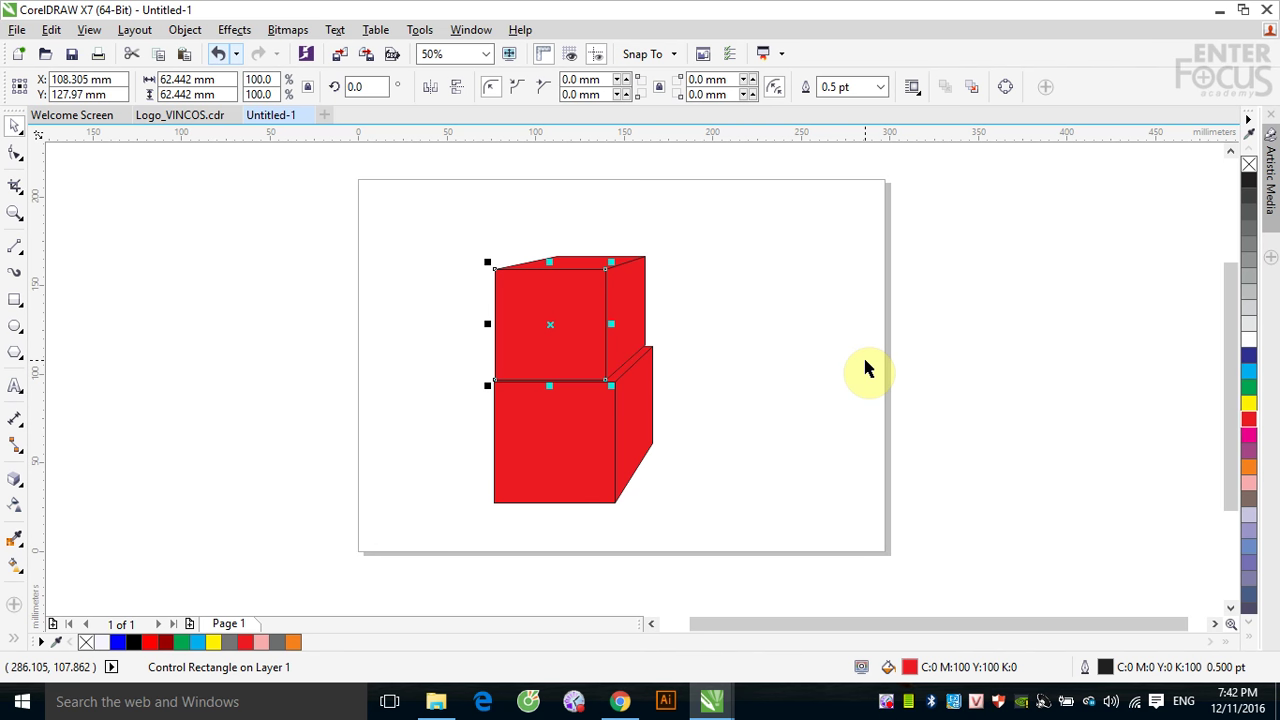
left_click(645, 295)
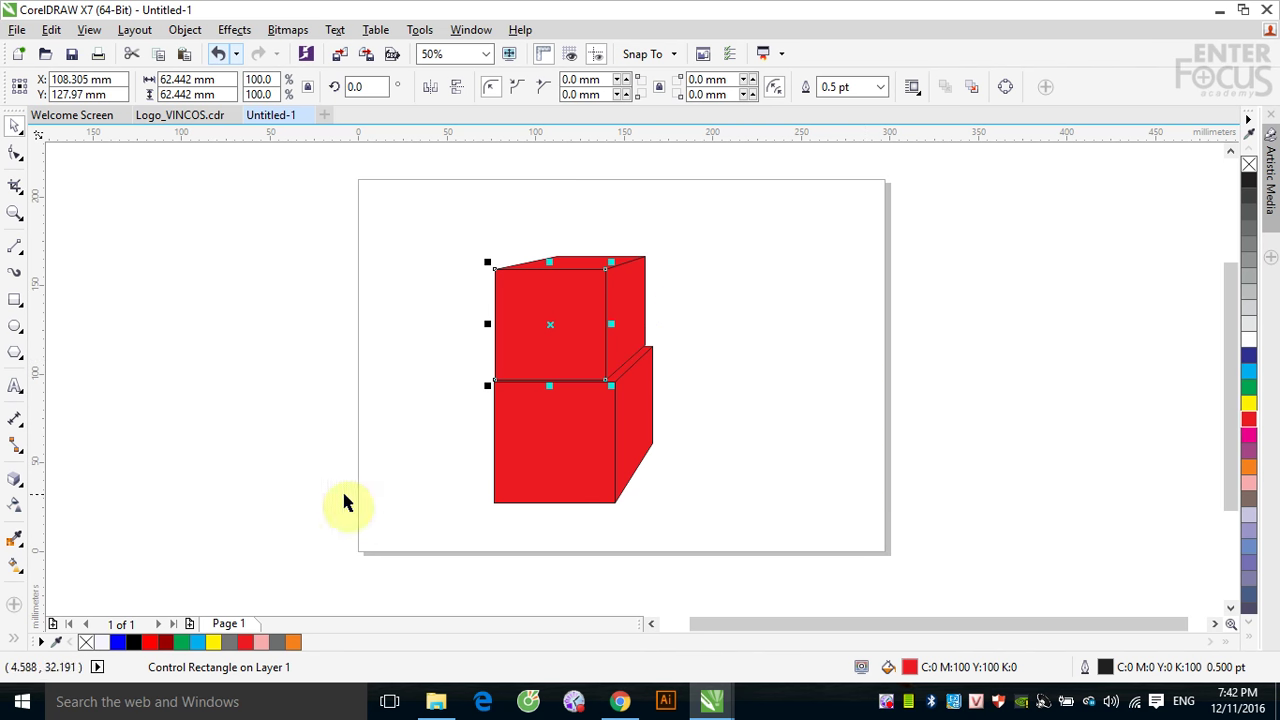
- Clear the upper box's extrusion and copy the lower box's extrusion properties onto the remaining square
left_click(15, 479)
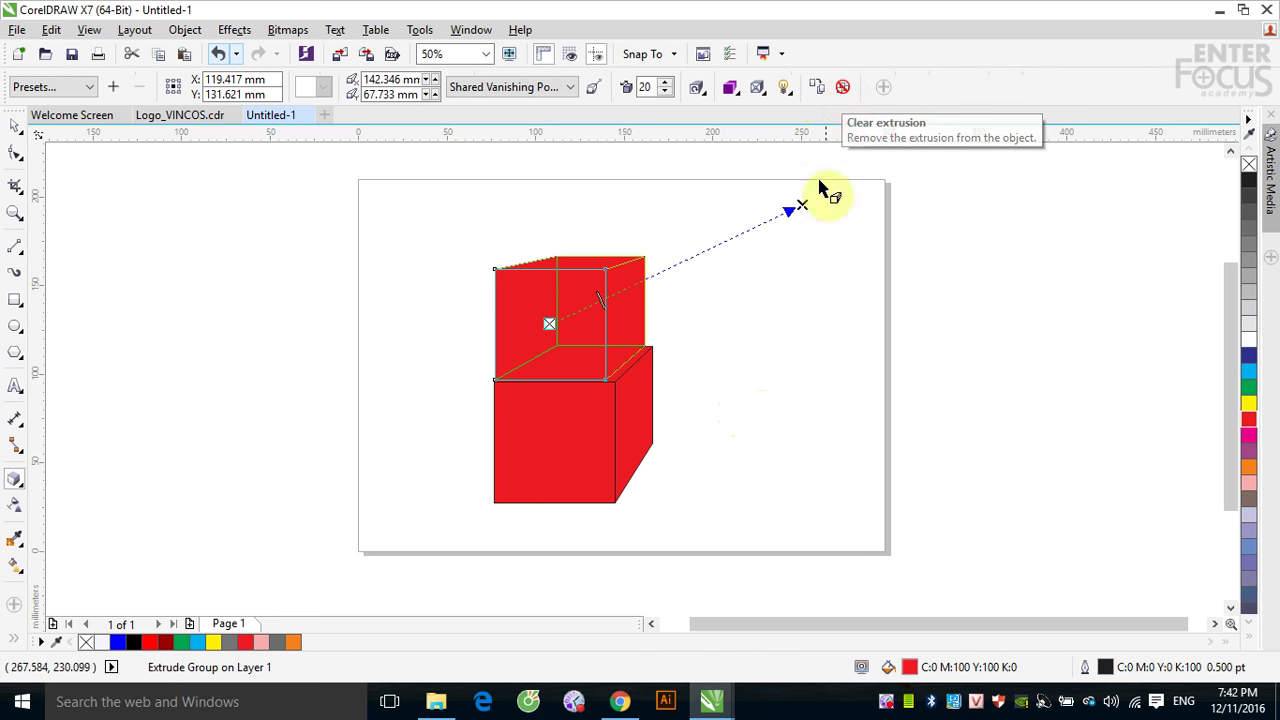
left_click(845, 87)
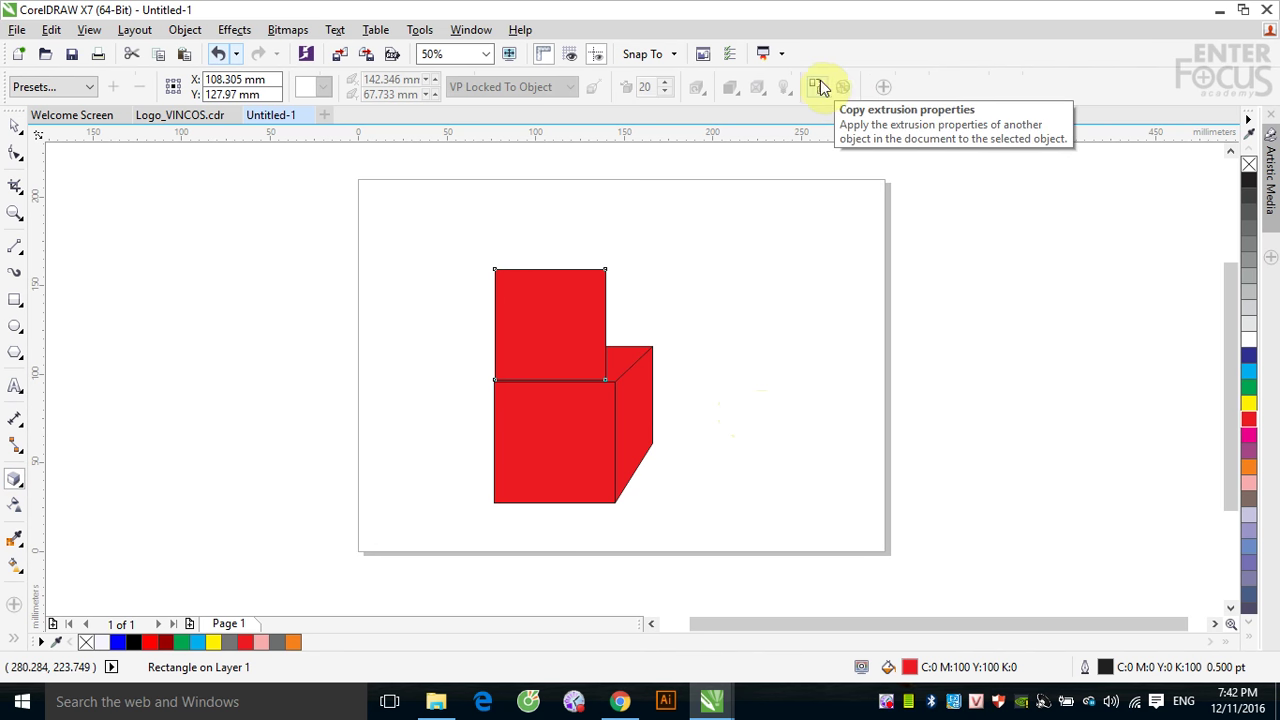
left_click(817, 87)
left_click(622, 392)
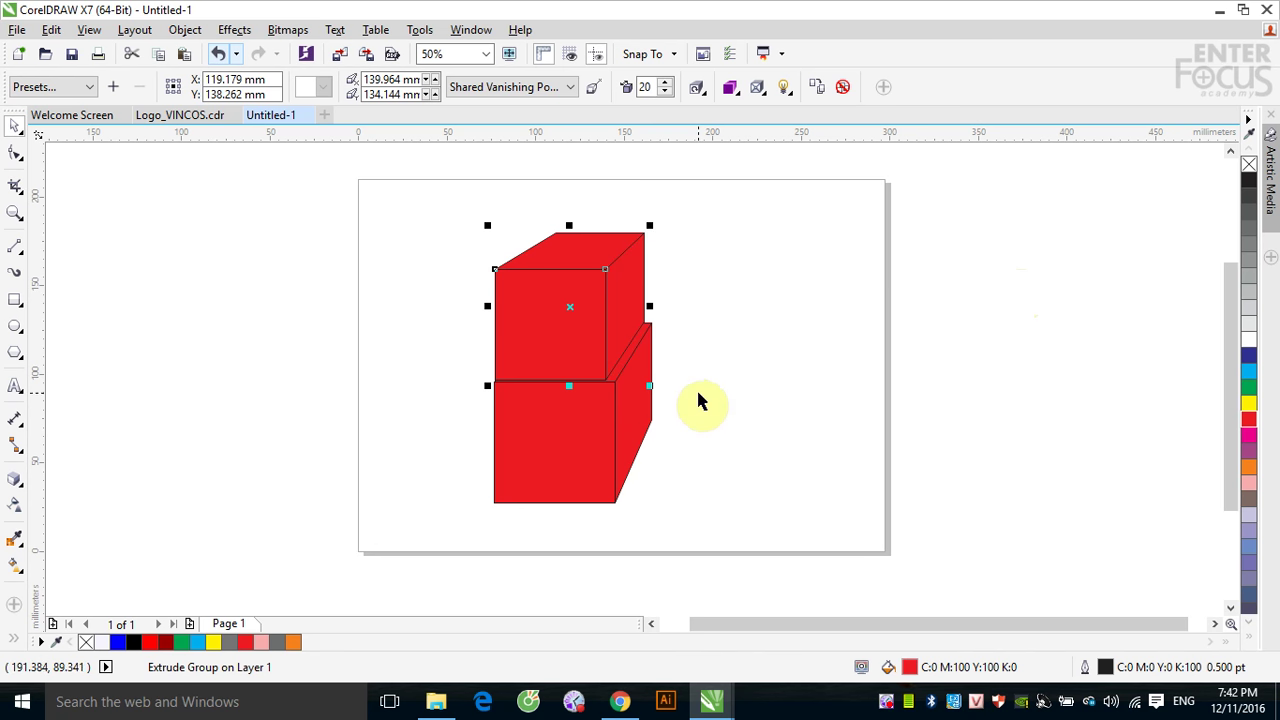
left_click(180, 278)
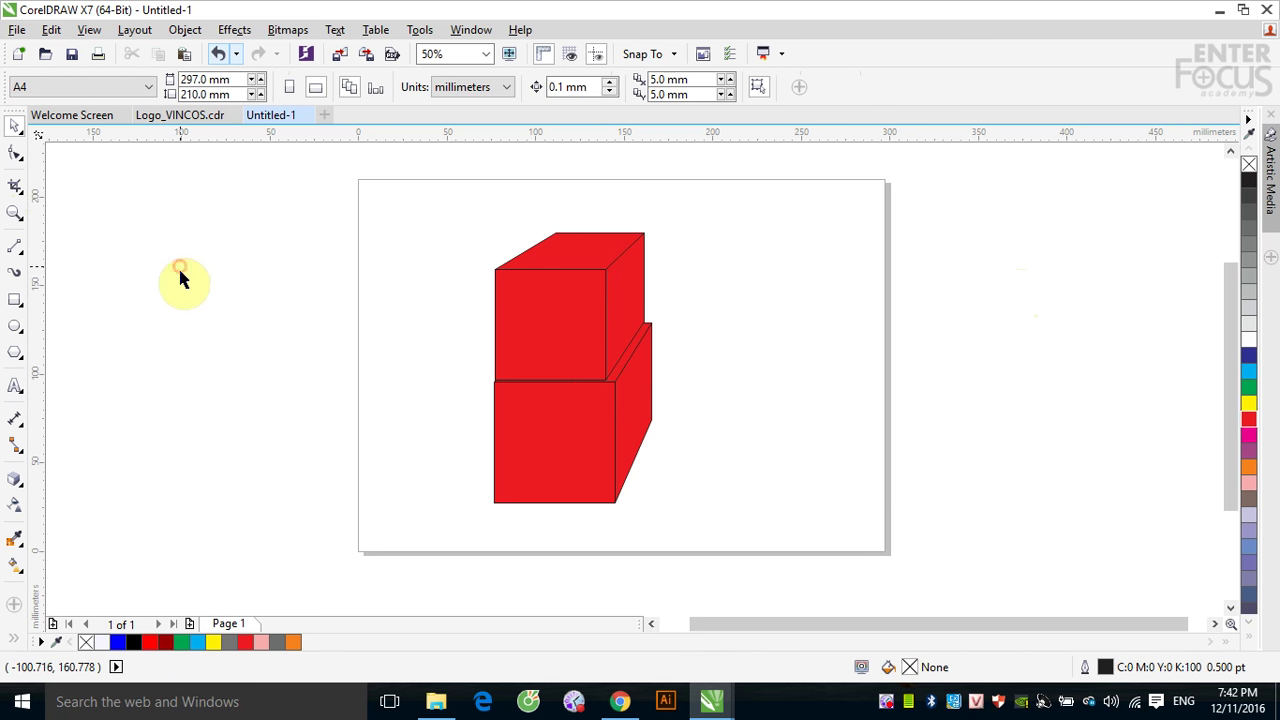